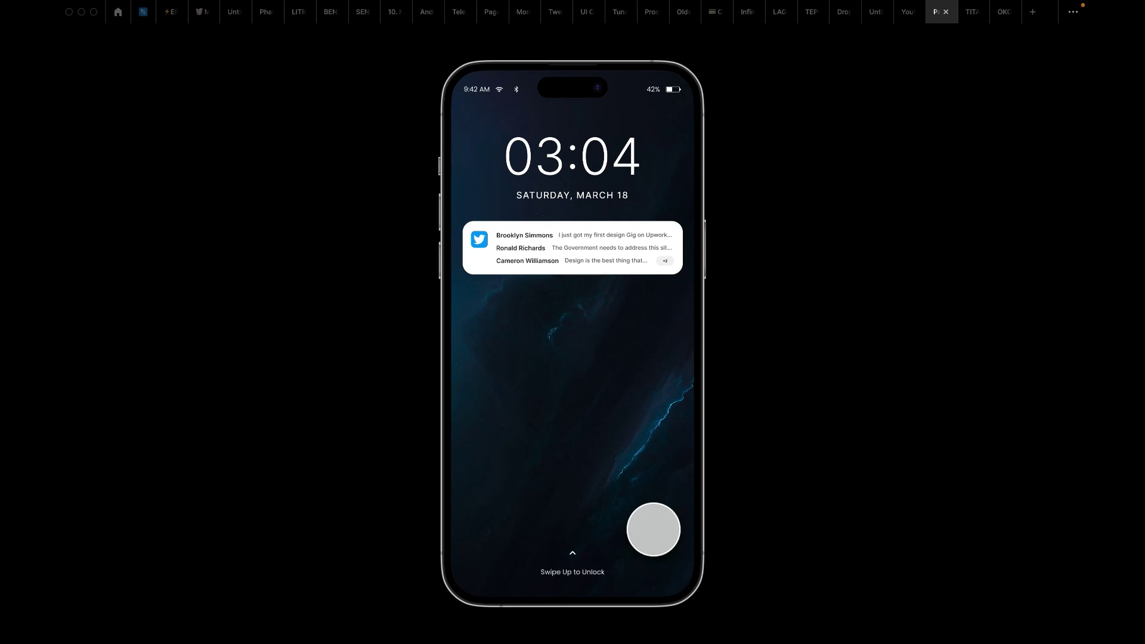
click(684, 278)
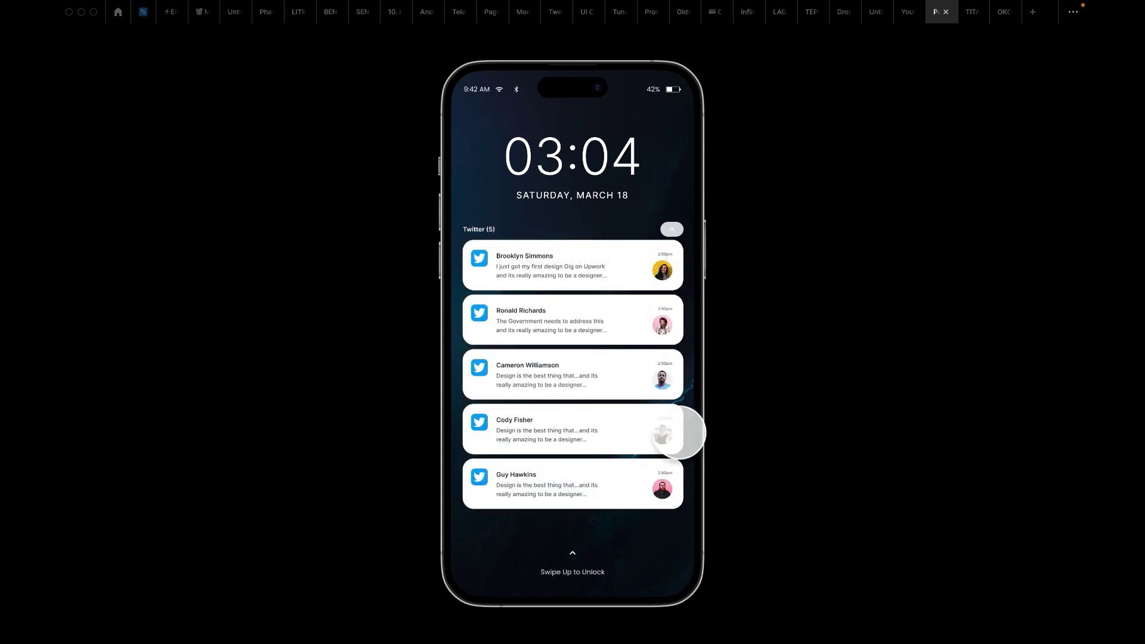
click(674, 229)
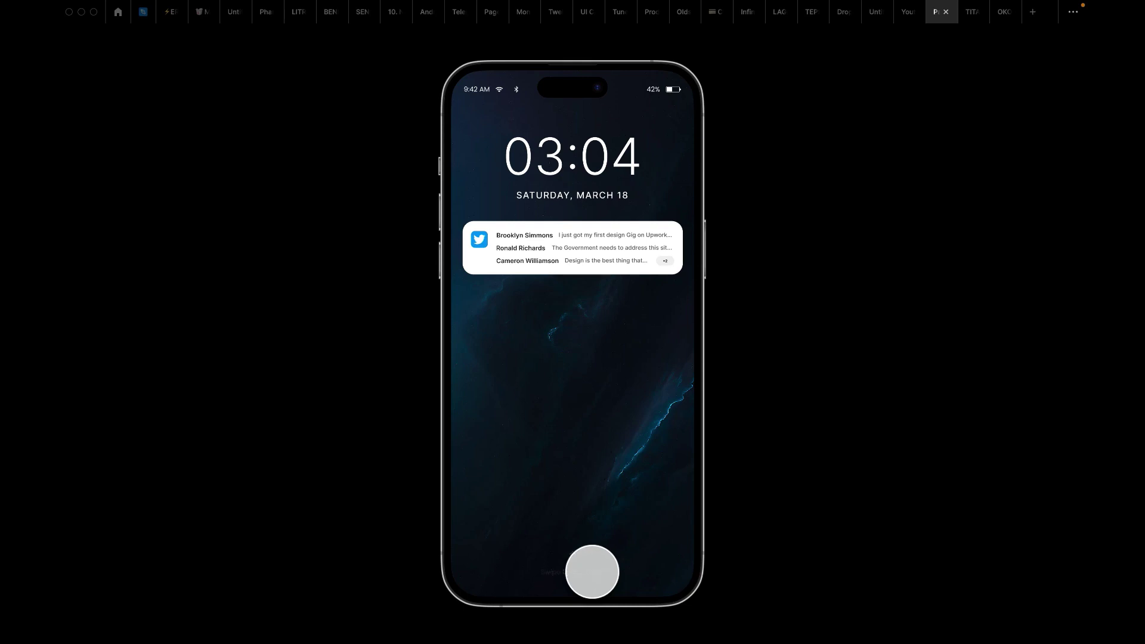
drag(592, 572, 603, 470)
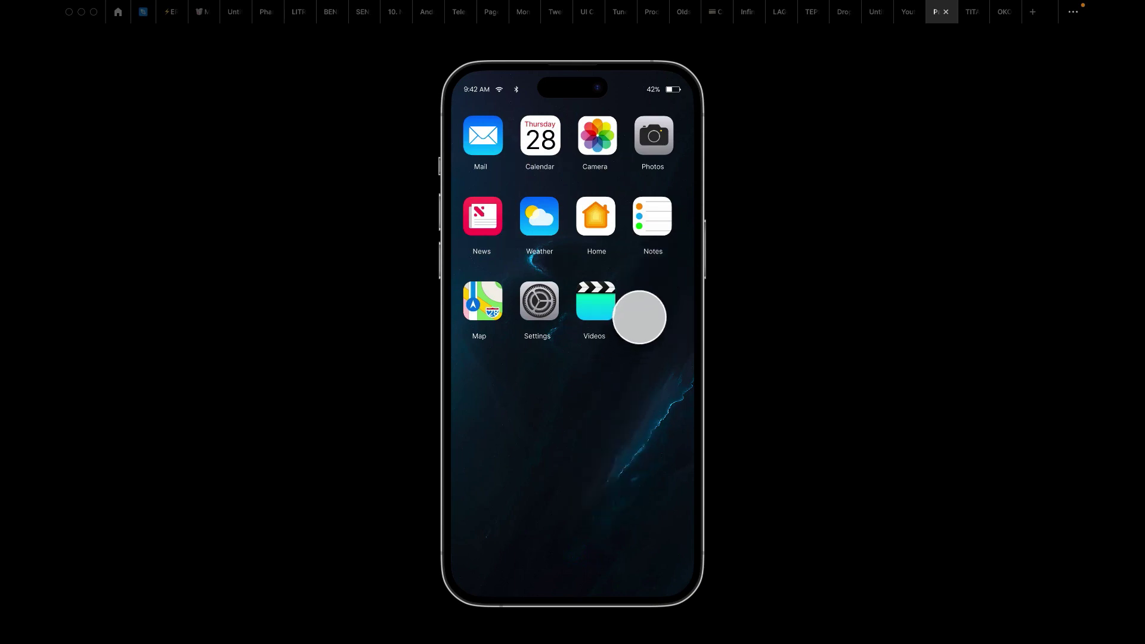
Bring up the notification overlay and toggle the Twitter stack between one stack and five cards.
click(574, 390)
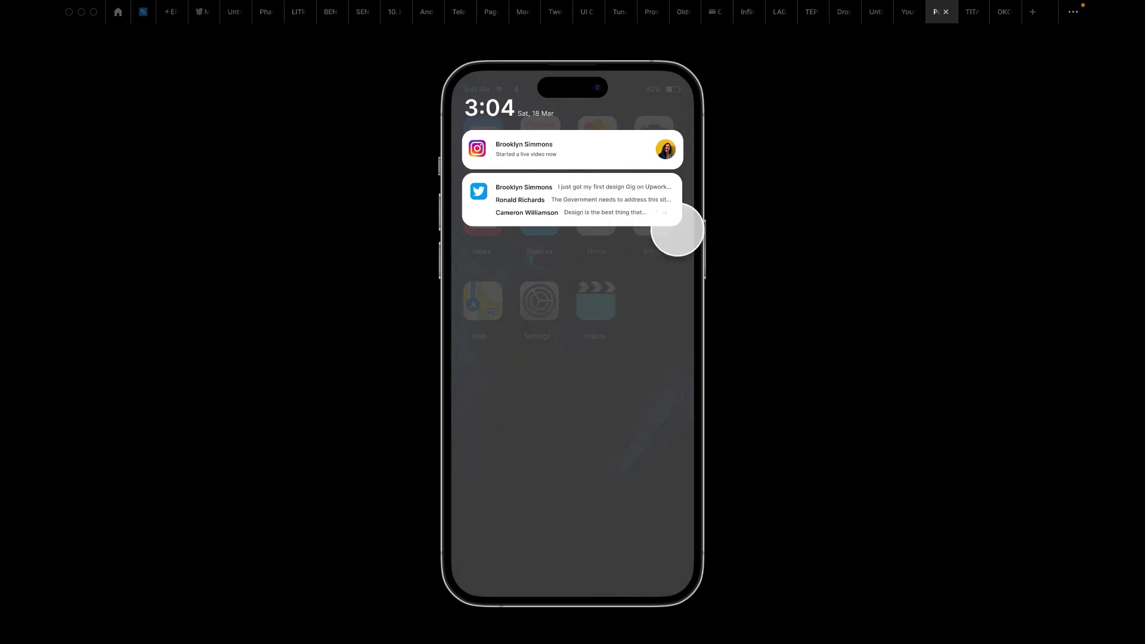
click(680, 222)
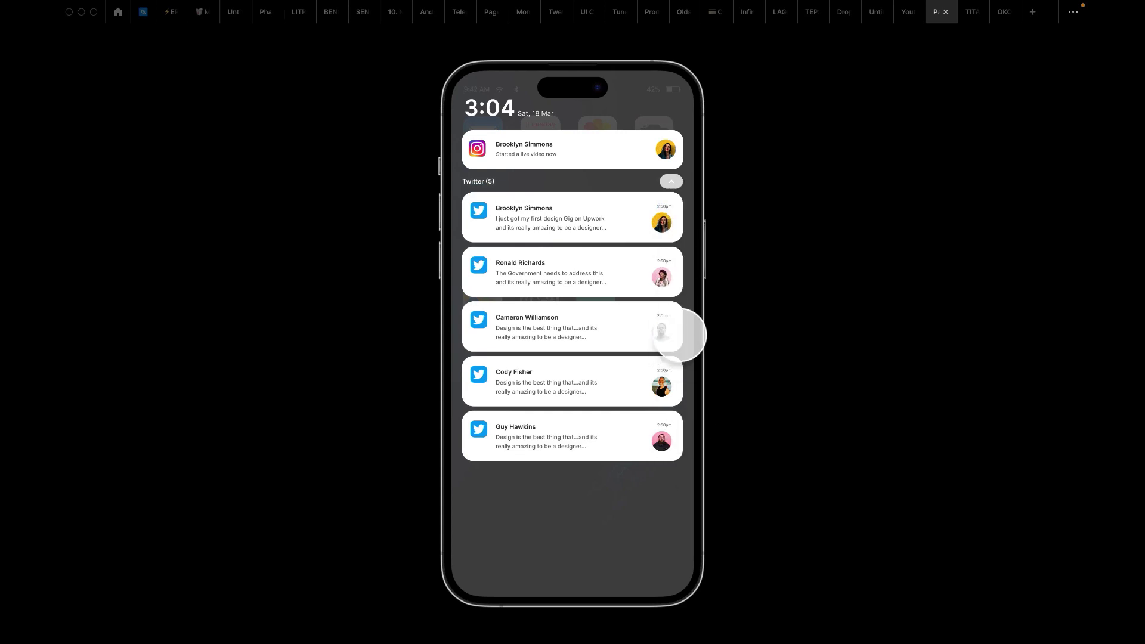
click(690, 199)
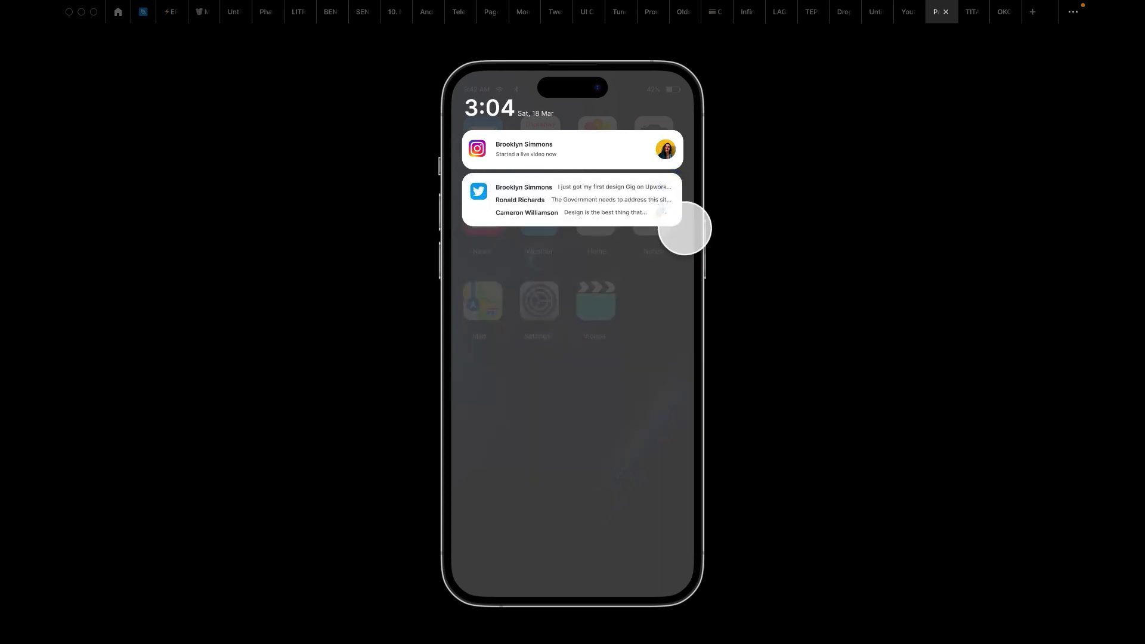
click(686, 221)
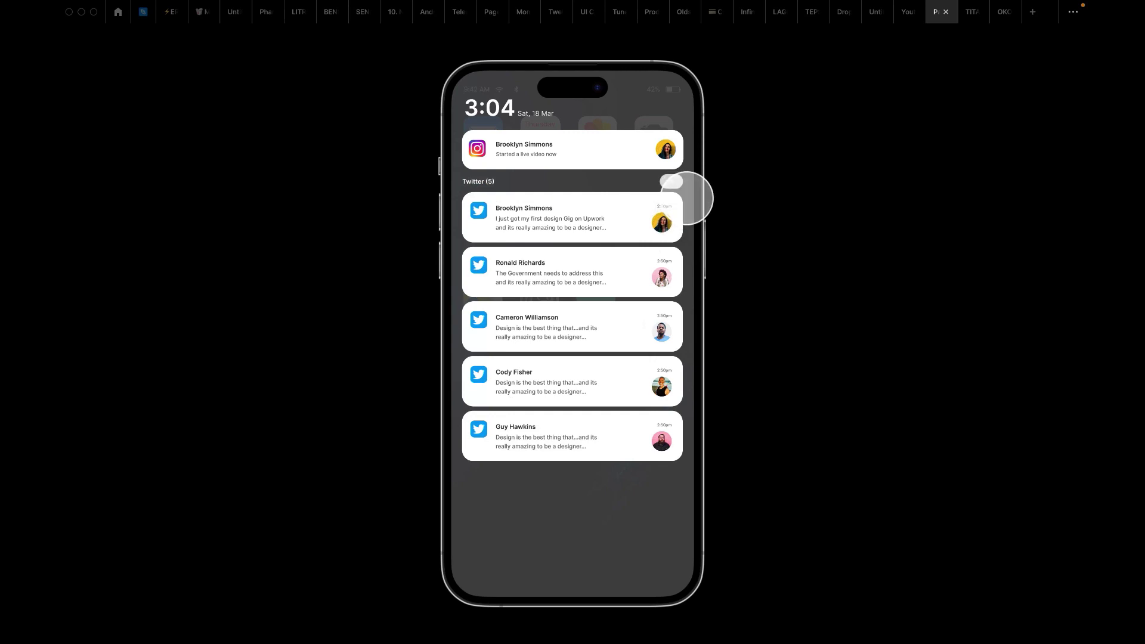
click(686, 191)
click(684, 227)
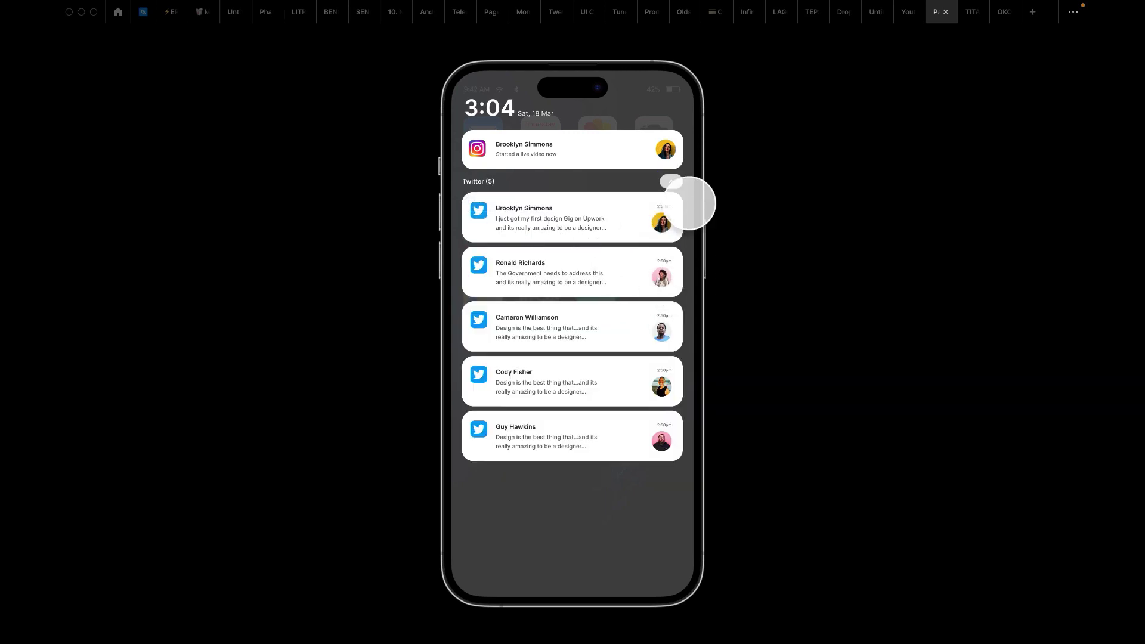
click(691, 196)
click(686, 223)
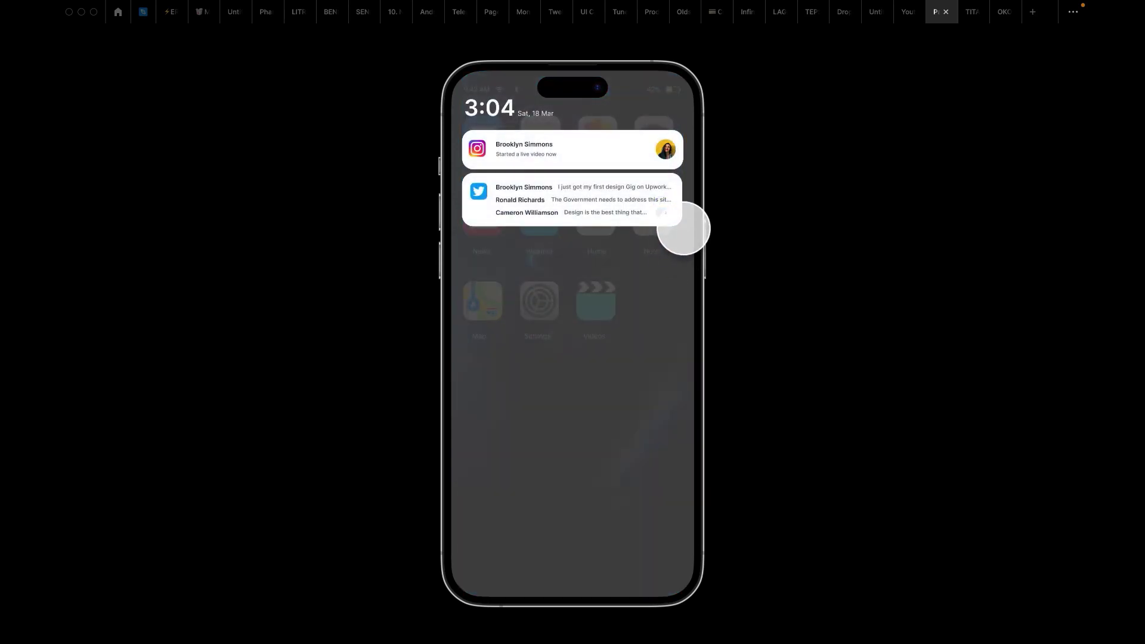
click(684, 229)
Collapse and dismiss the notifications, pull the overlay down again, and expand the Twitter stack.
drag(649, 532, 648, 484)
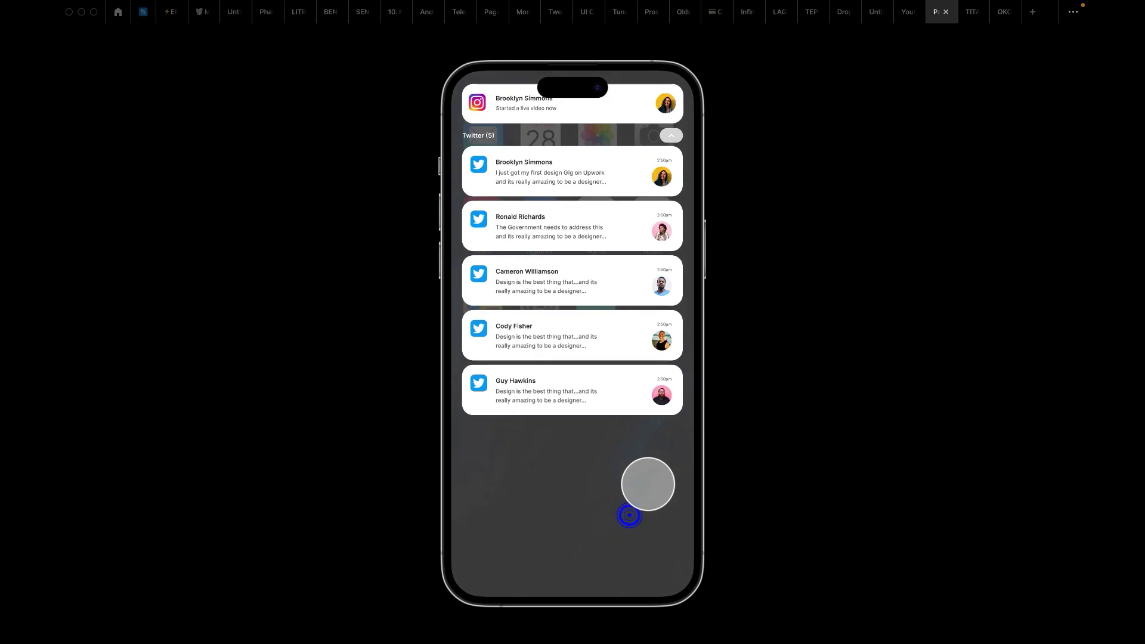
click(668, 180)
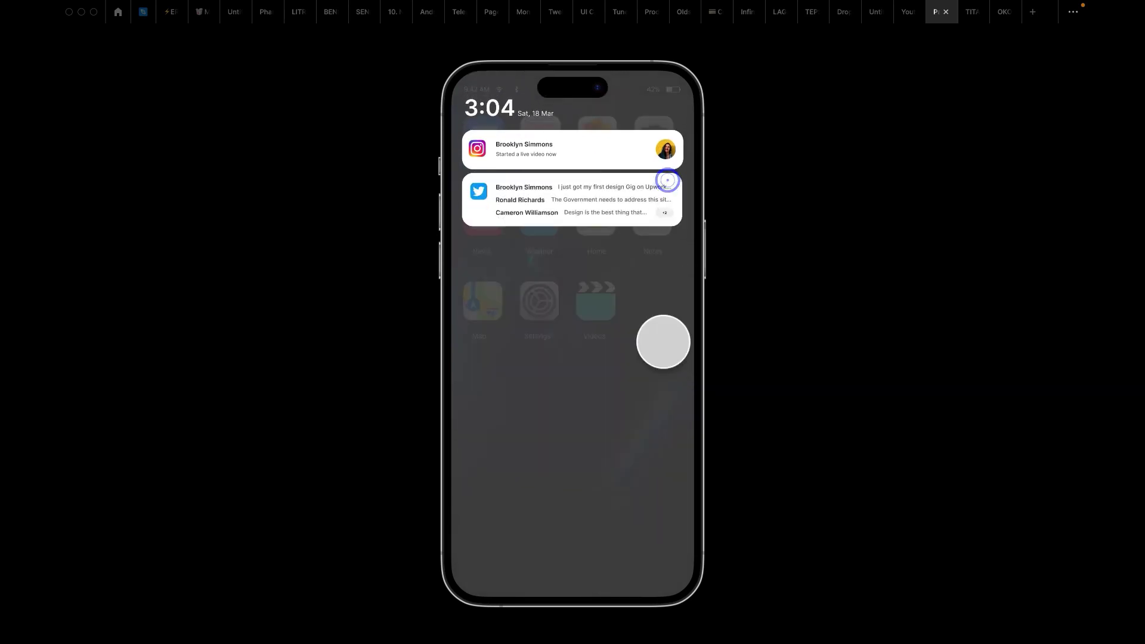
drag(660, 374, 678, 202)
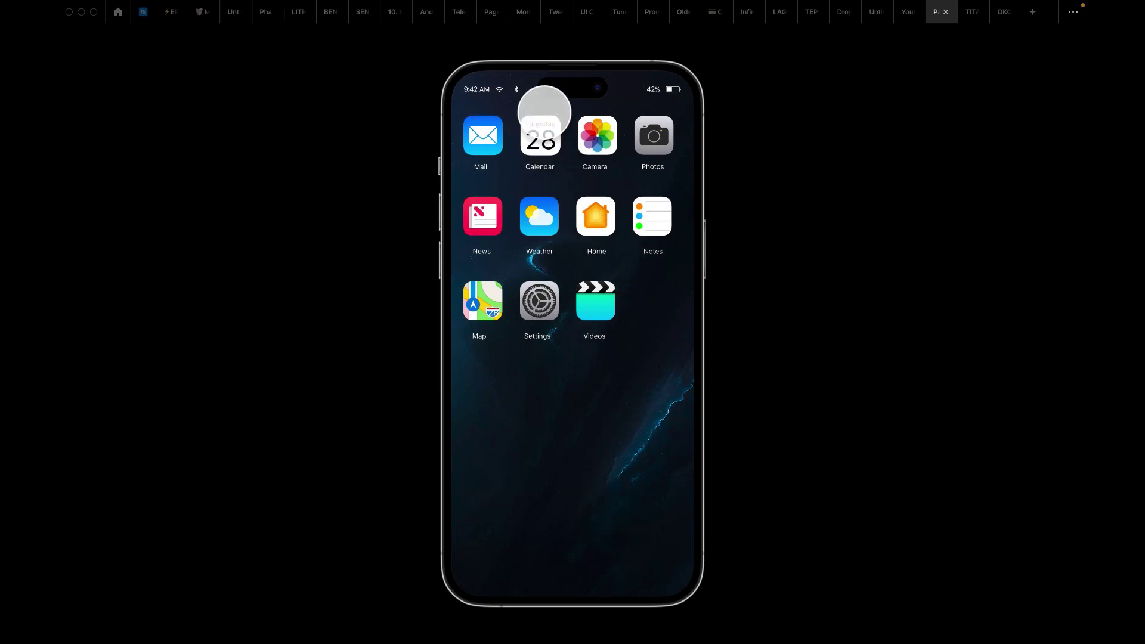
drag(537, 87, 581, 220)
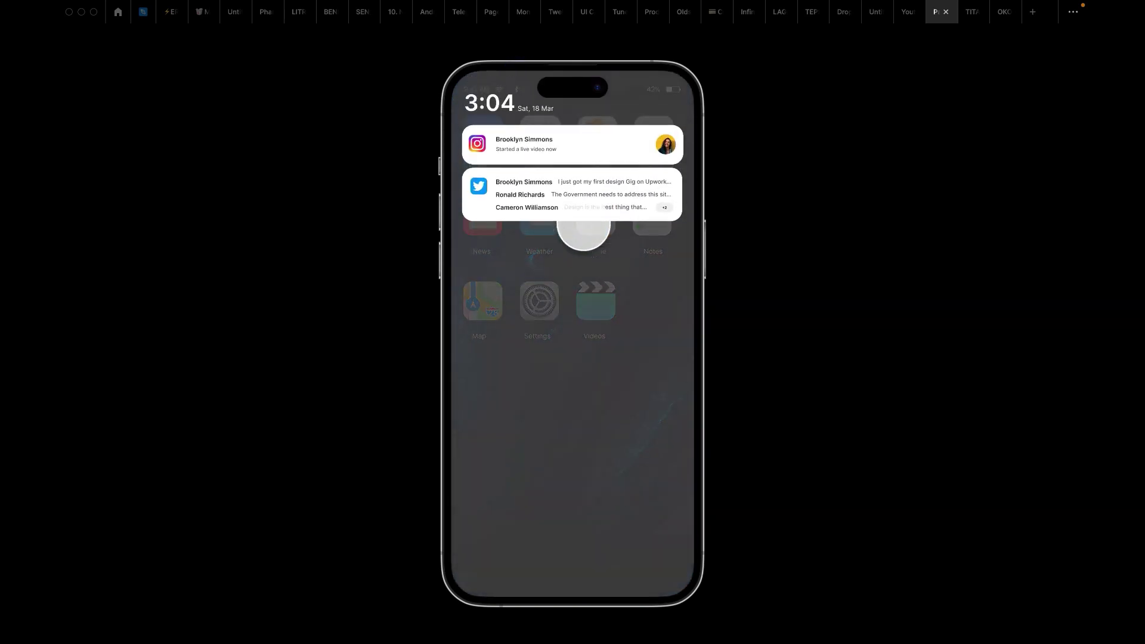
click(679, 218)
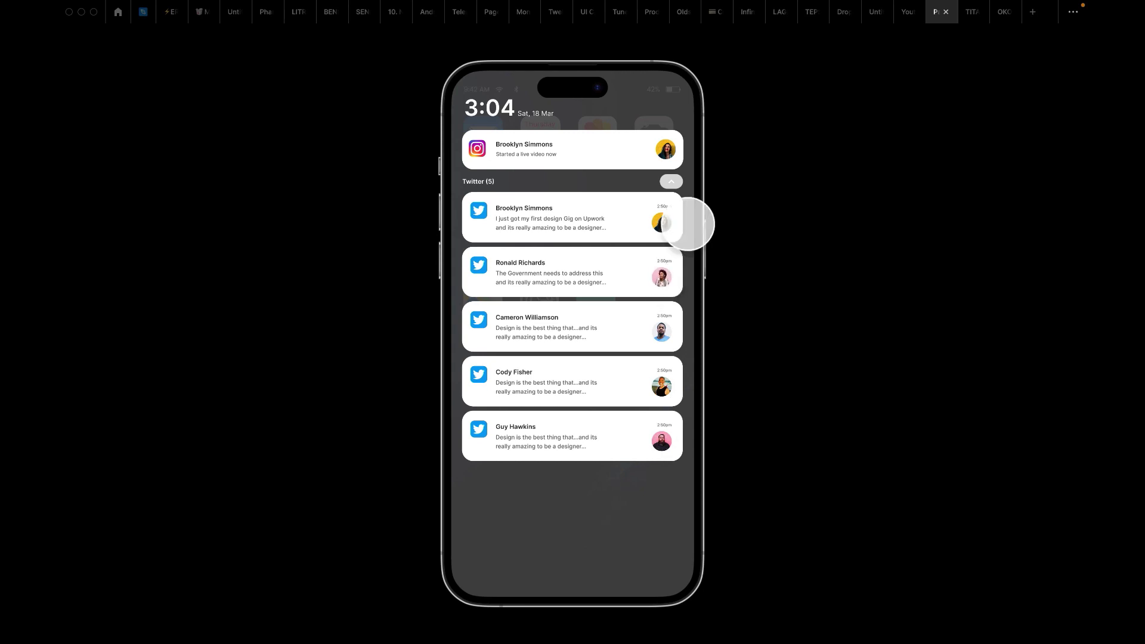
click(902, 13)
Select the iPhone 14 Pro Max - 1 lock-screen and iPhone 14 Pro Max - 2 home-screen frames.
scroll(669, 338, down, 5)
scroll(669, 338, down, 3)
scroll(670, 338, up, 6)
scroll(670, 338, left, 5)
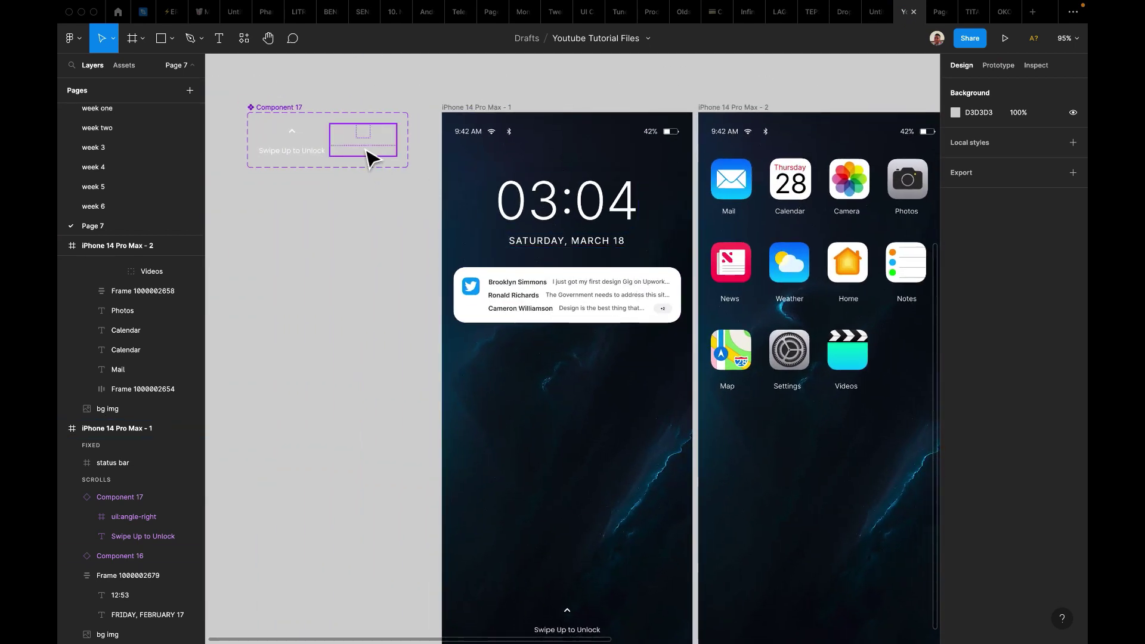
scroll(555, 292, down, 2)
scroll(555, 292, right, 2)
scroll(555, 293, down, 4)
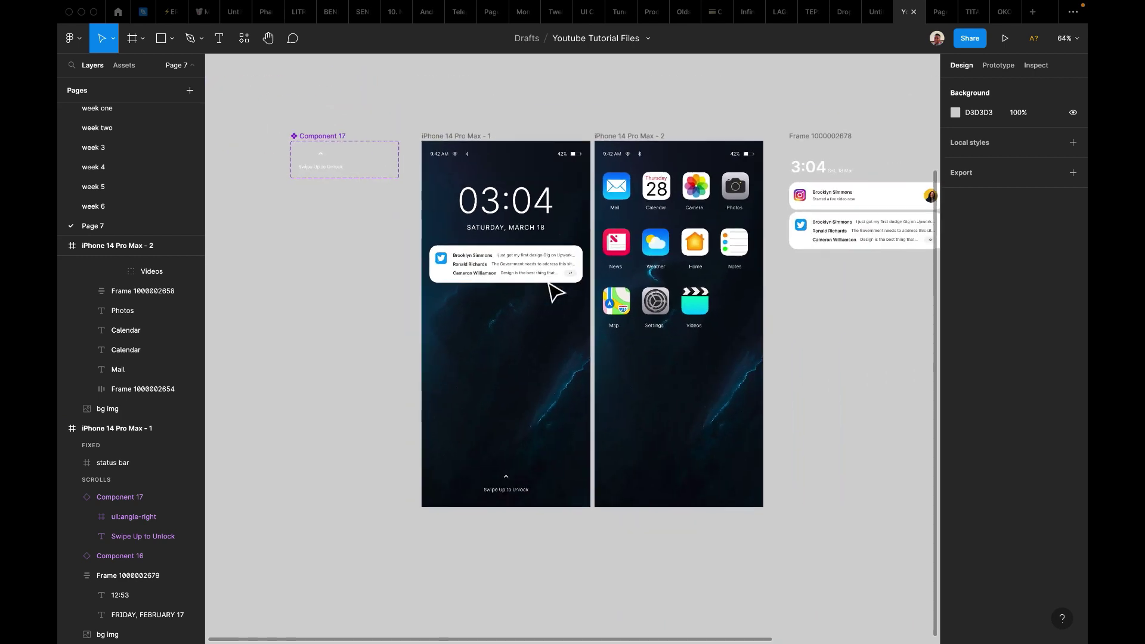
scroll(554, 292, up, 3)
click(451, 113)
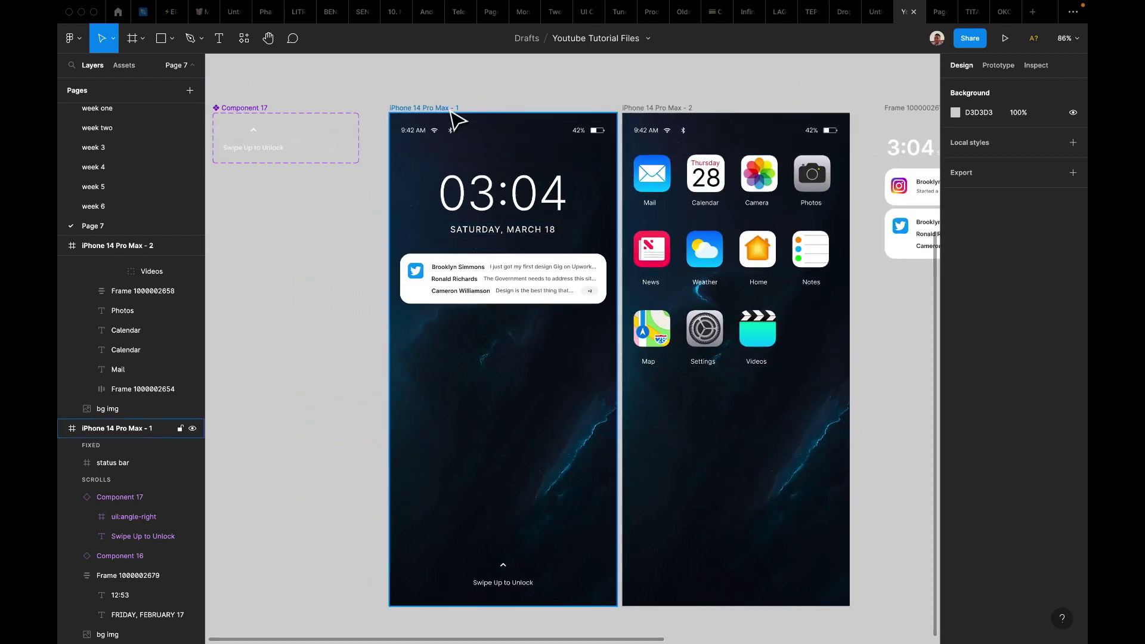
scroll(447, 111, right, 7)
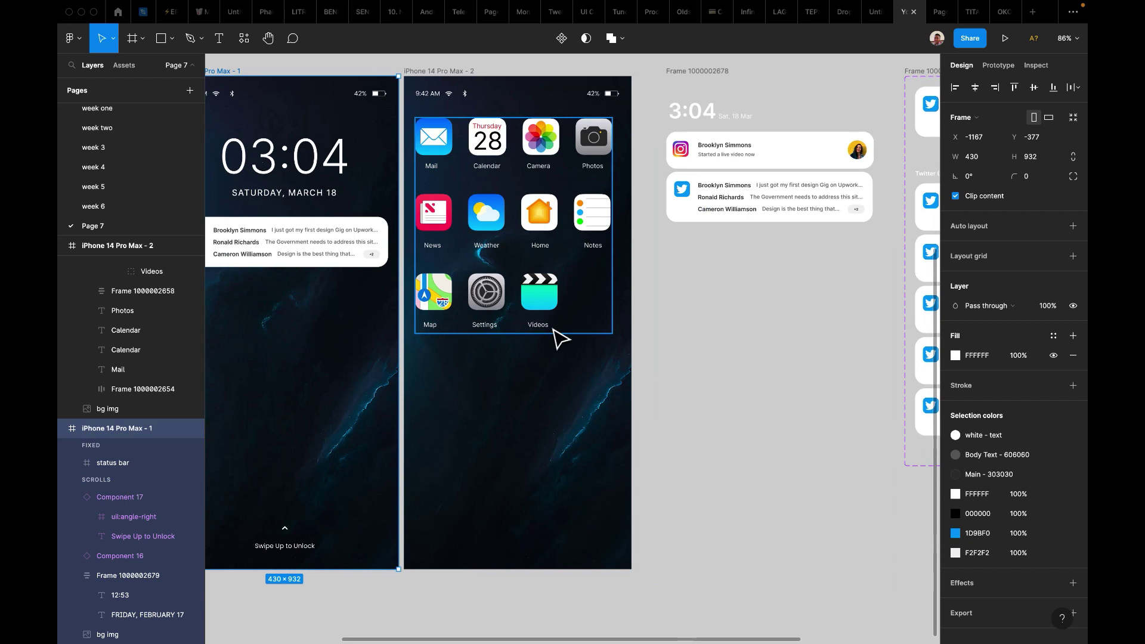
click(446, 115)
Select the notification overlay frame, the Twitter stack instance and its two-variant component set.
scroll(528, 145, right, 1)
scroll(528, 145, right, 4)
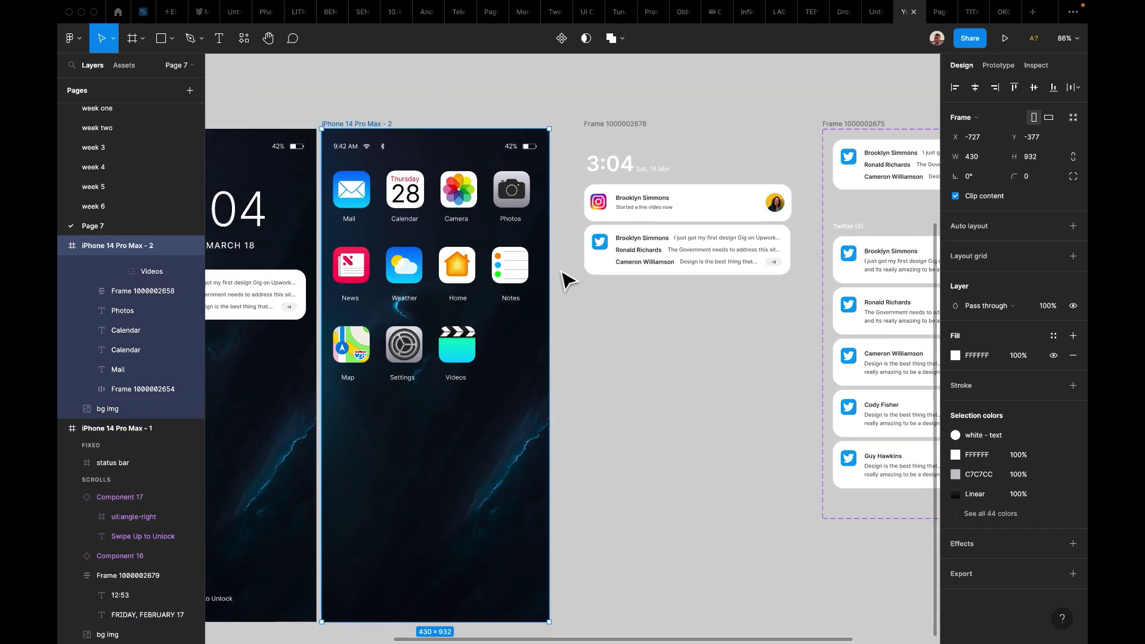
click(598, 179)
scroll(592, 453, right, 7)
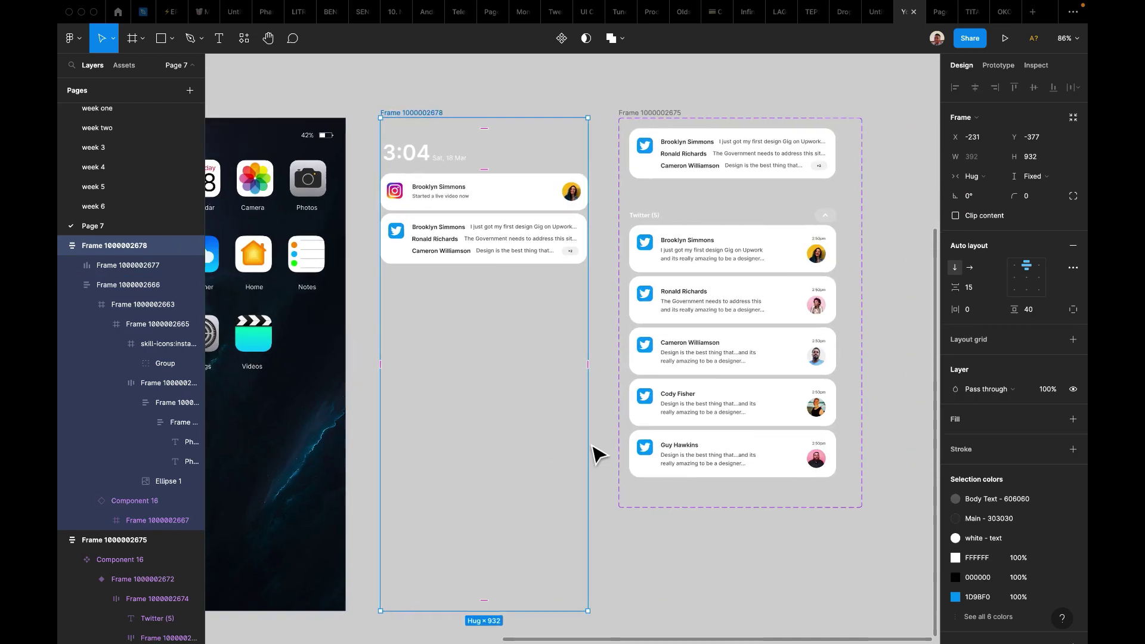
click(506, 254)
click(506, 253)
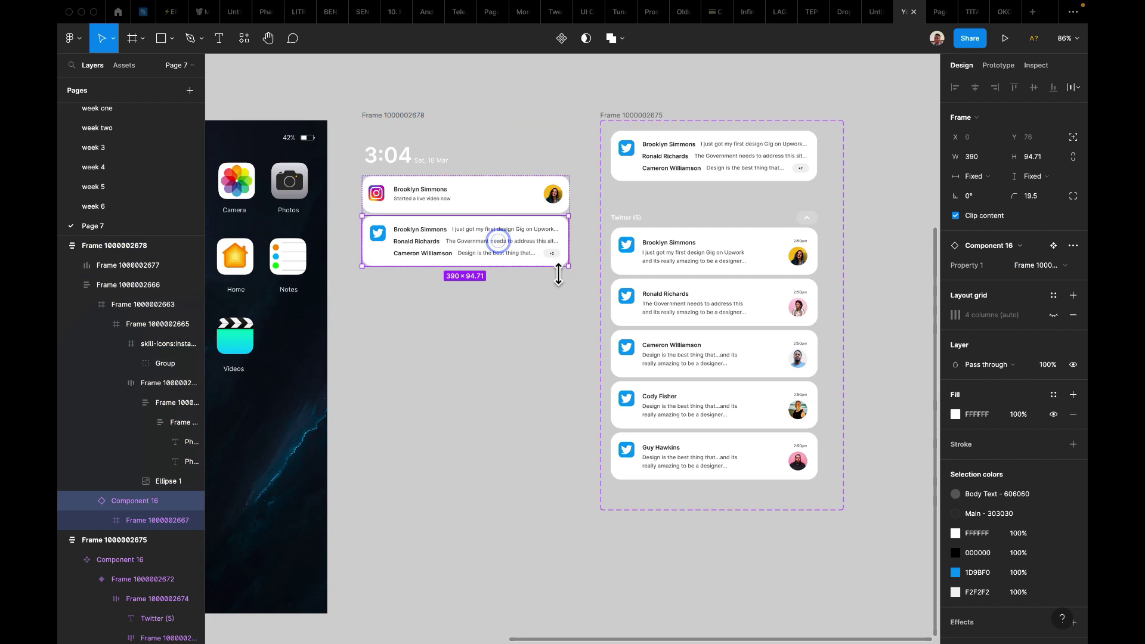
click(677, 176)
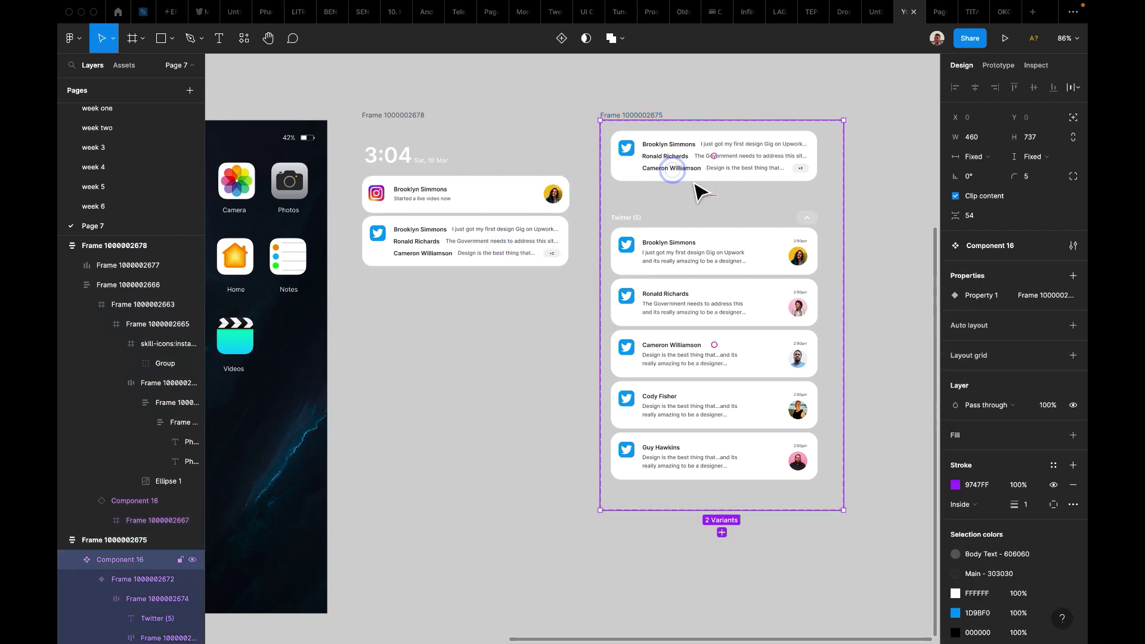
click(698, 179)
Navigate back across the canvas and reselect the iPhone 14 Pro Max - 1 lock-screen frame.
scroll(686, 396, left, 5)
scroll(685, 396, down, 3)
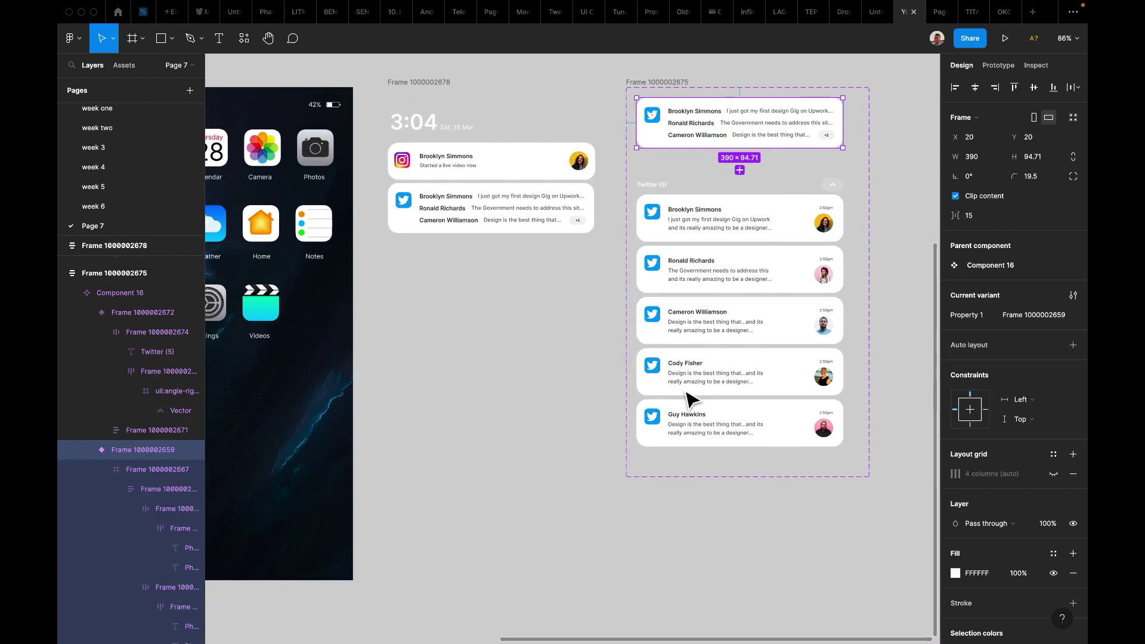
ctrl+scroll(686, 398, down, 5)
scroll(686, 398, left, 4)
ctrl+scroll(686, 399, up, 8)
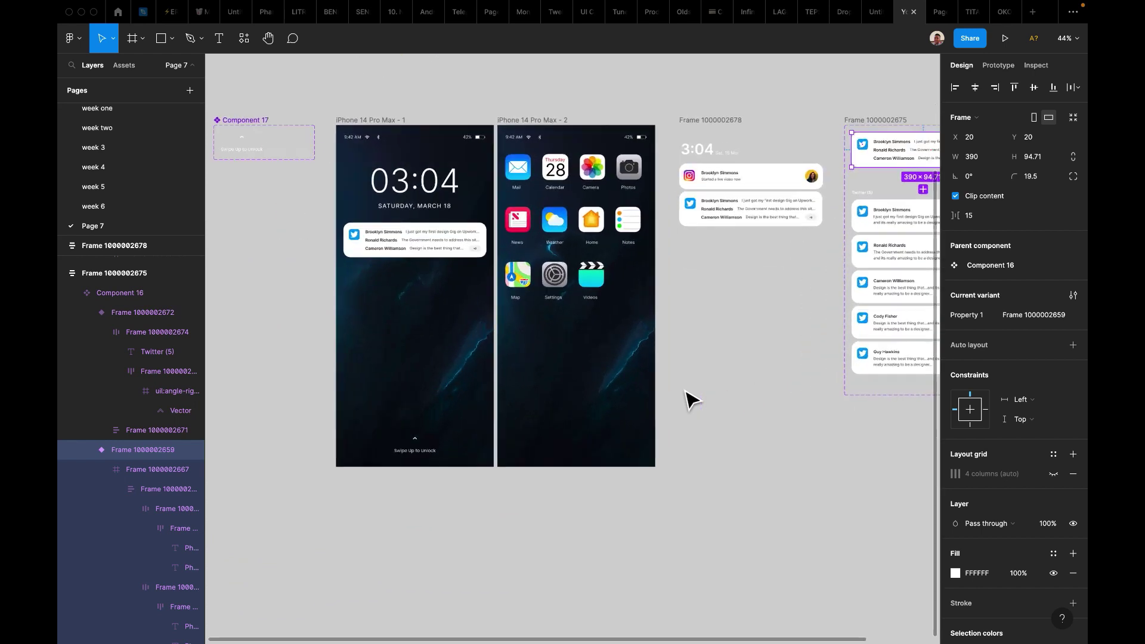
ctrl+scroll(692, 400, down, 5)
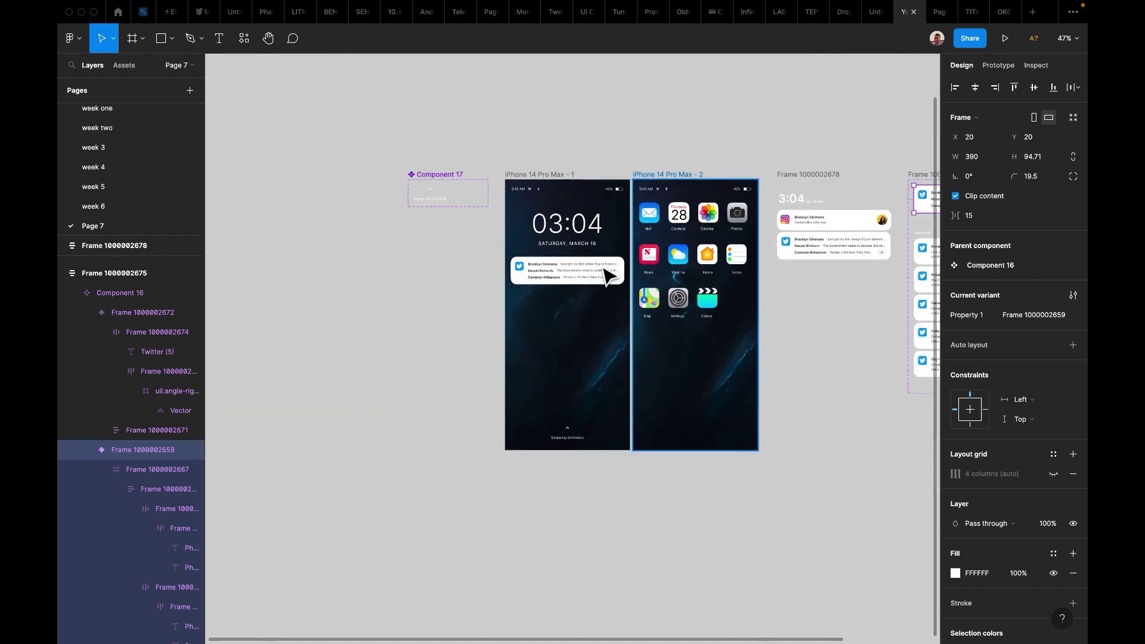
ctrl+scroll(566, 258, up, 4)
scroll(567, 258, down, 5)
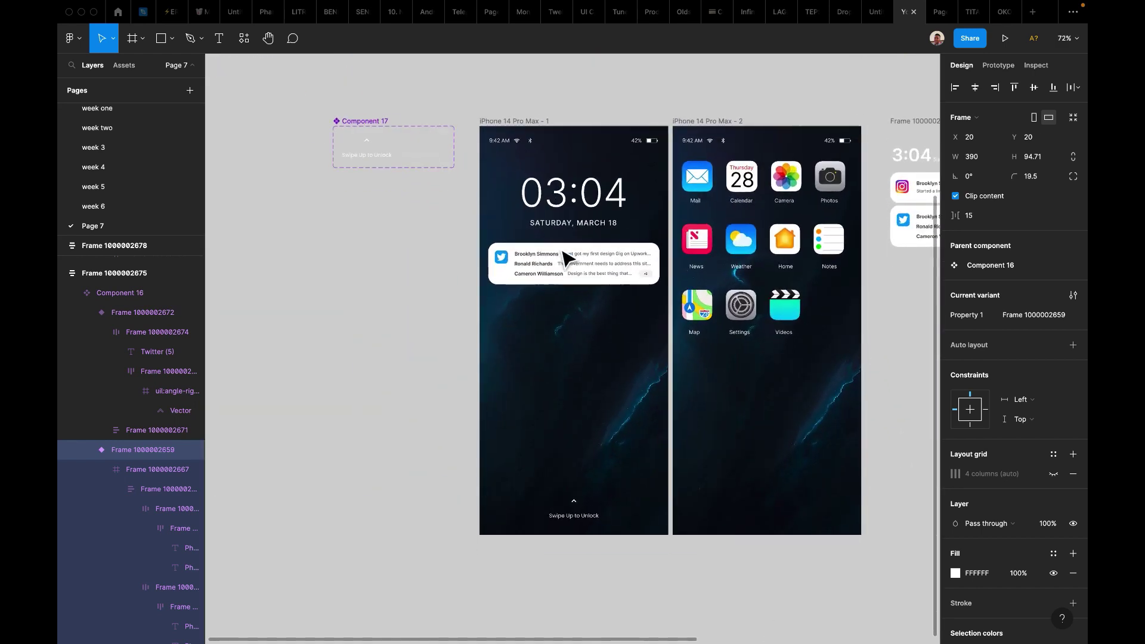
ctrl+scroll(585, 379, down, 5)
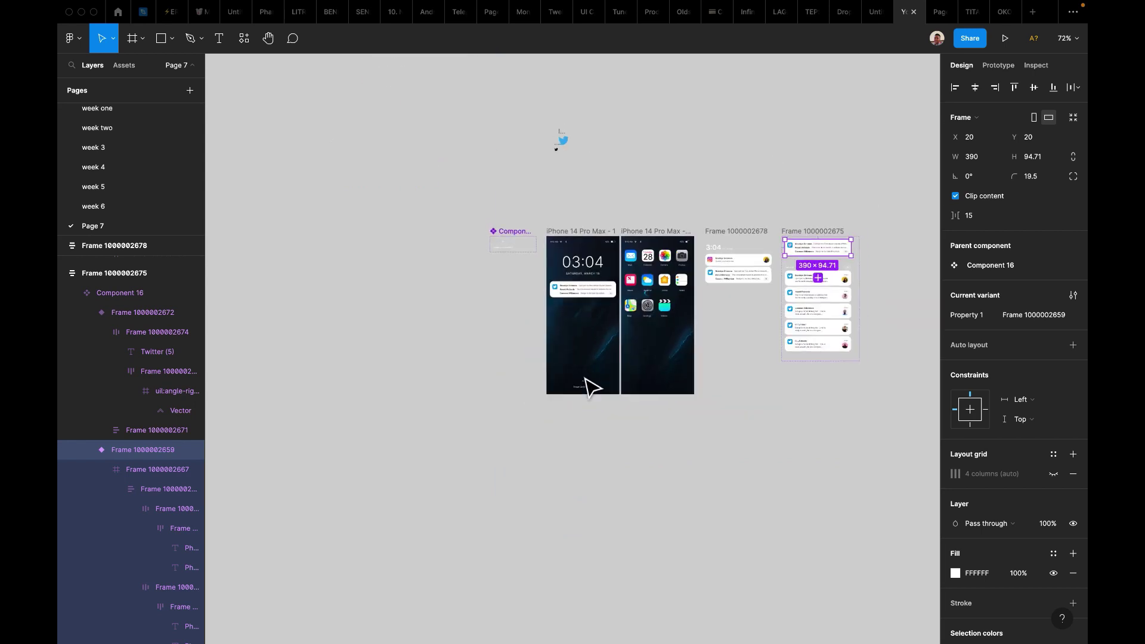
click(569, 236)
ctrl+scroll(588, 281, up, 2)
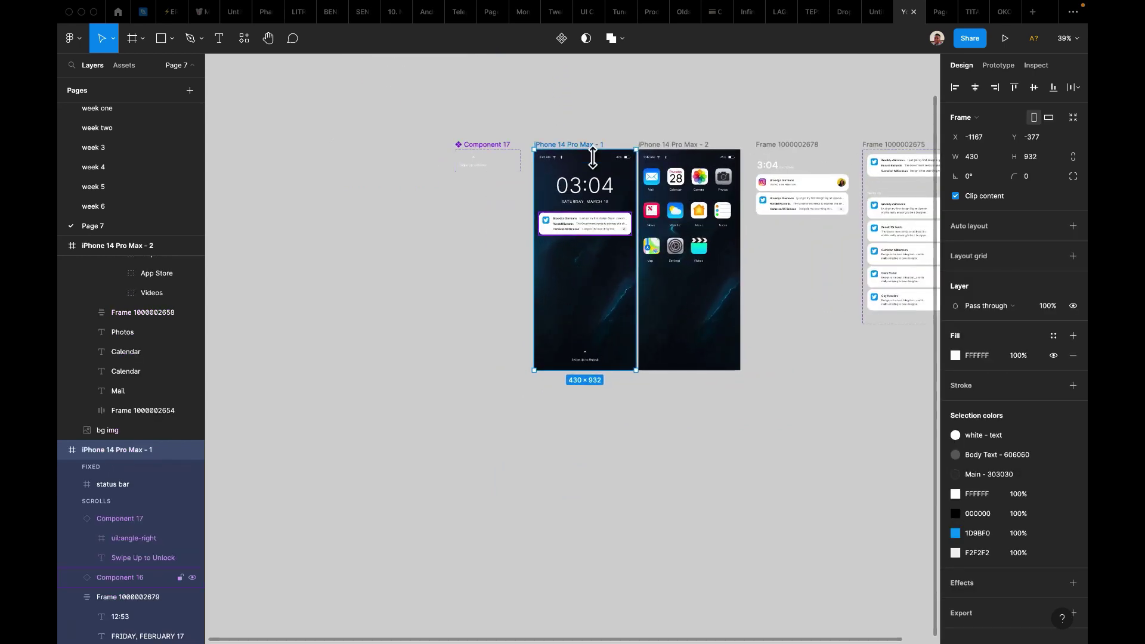
drag(585, 145, 574, 488)
scroll(580, 491, down, 4)
ctrl+scroll(580, 480, up, 3)
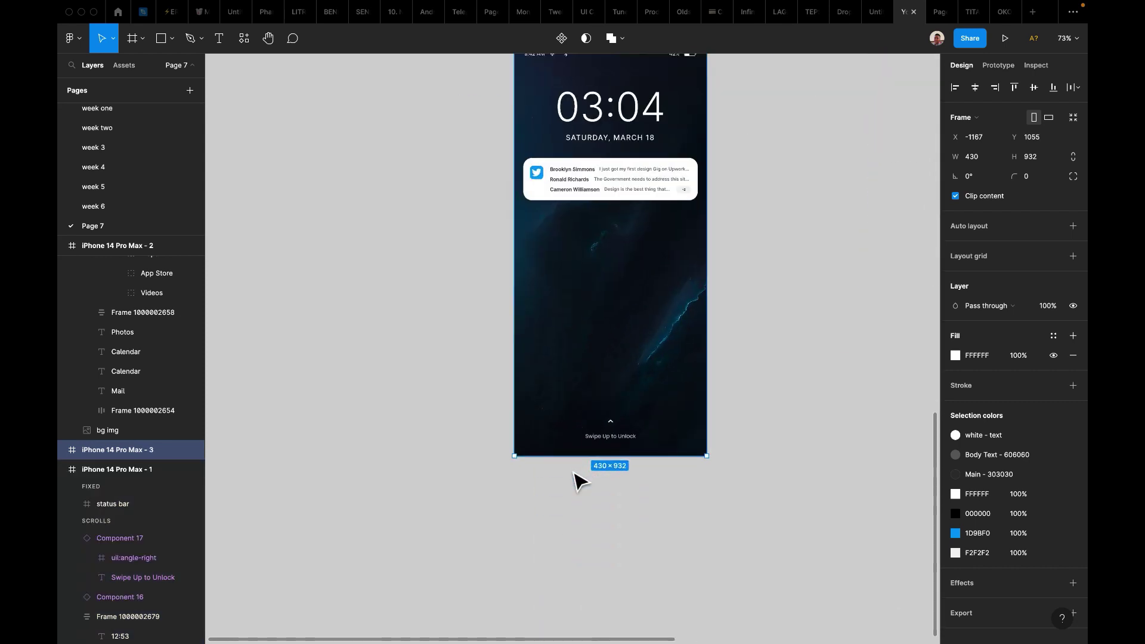
click(609, 422)
drag(620, 439, 372, 412)
ctrl+scroll(504, 352, up, 1)
scroll(537, 269, up, 3)
ctrl+scroll(587, 192, up, 4)
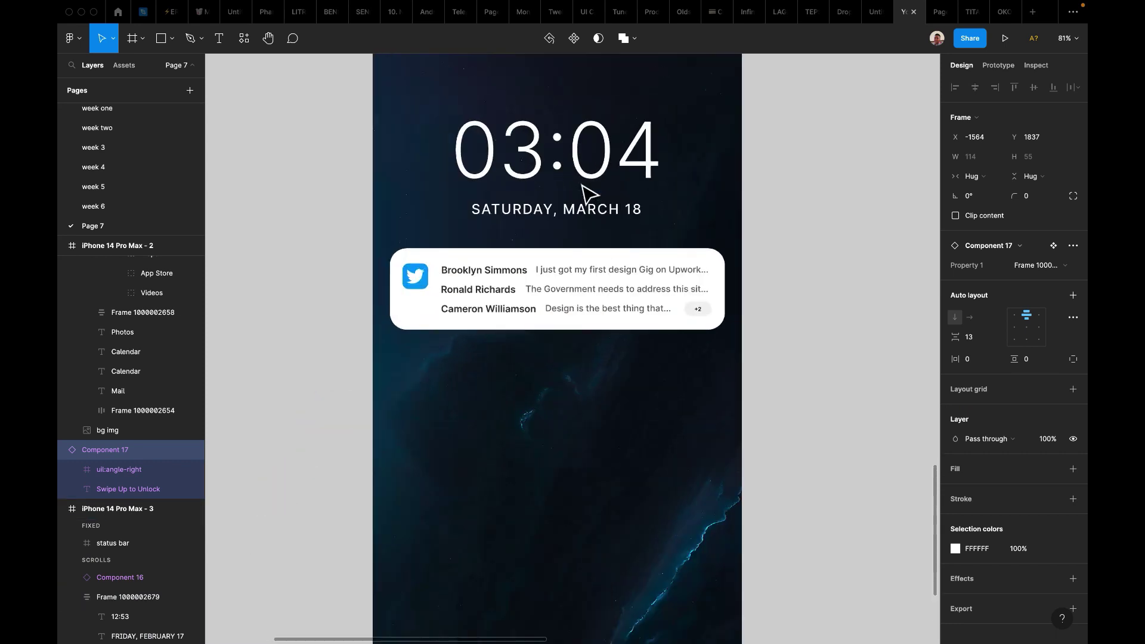
scroll(588, 192, up, 3)
click(431, 125)
scroll(524, 275, down, 2)
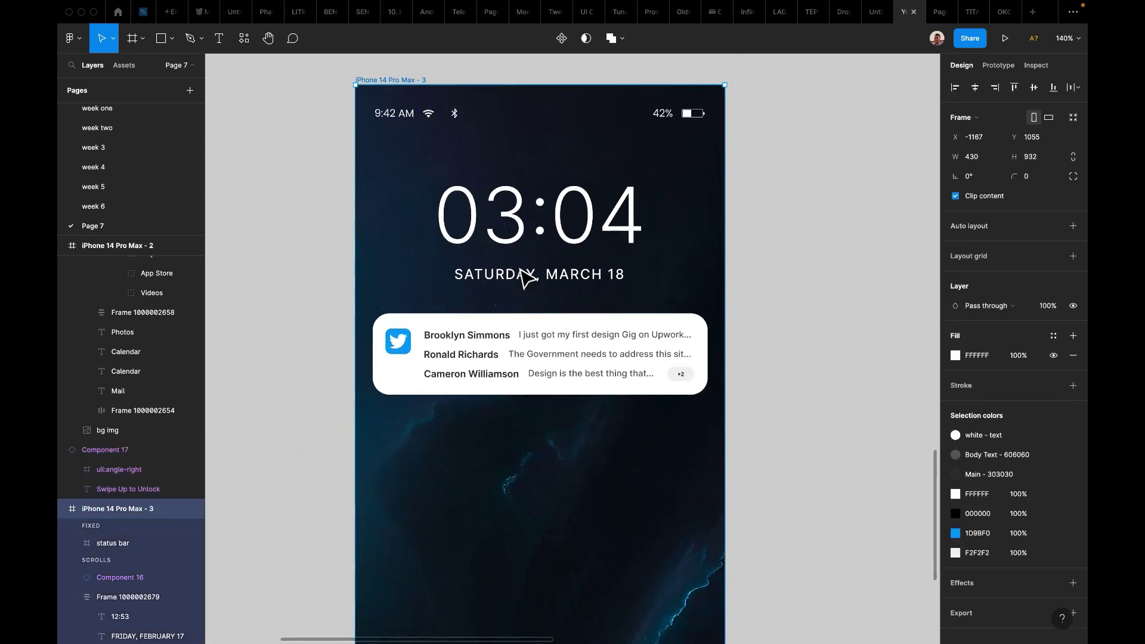
click(561, 379)
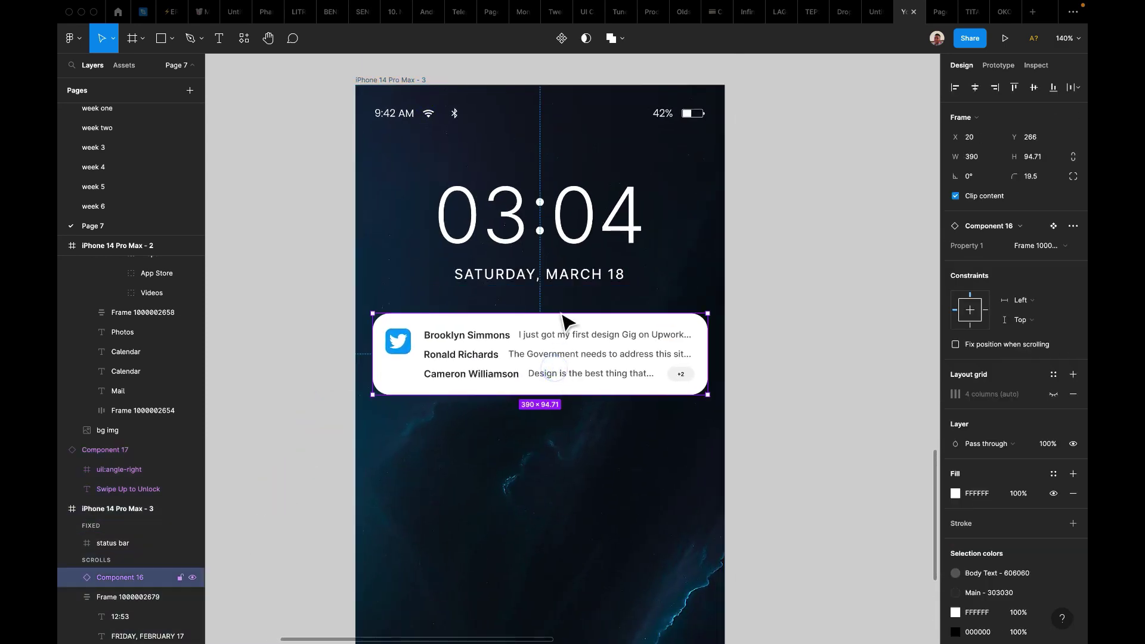
double_click(525, 354)
key(Escape)
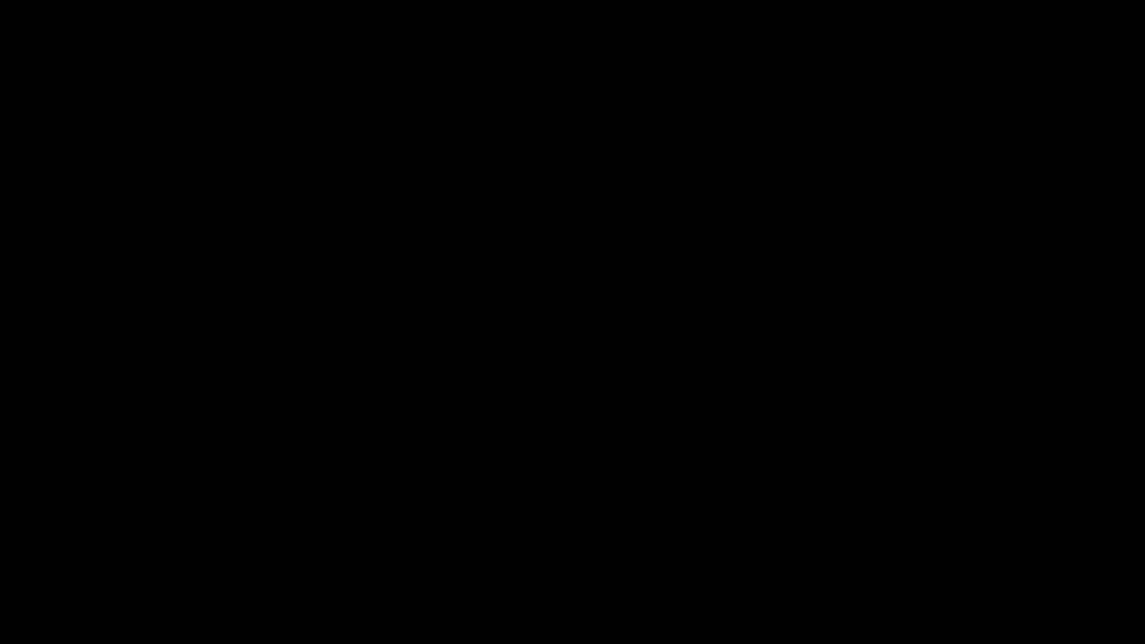
scroll(572, 316, up, 5)
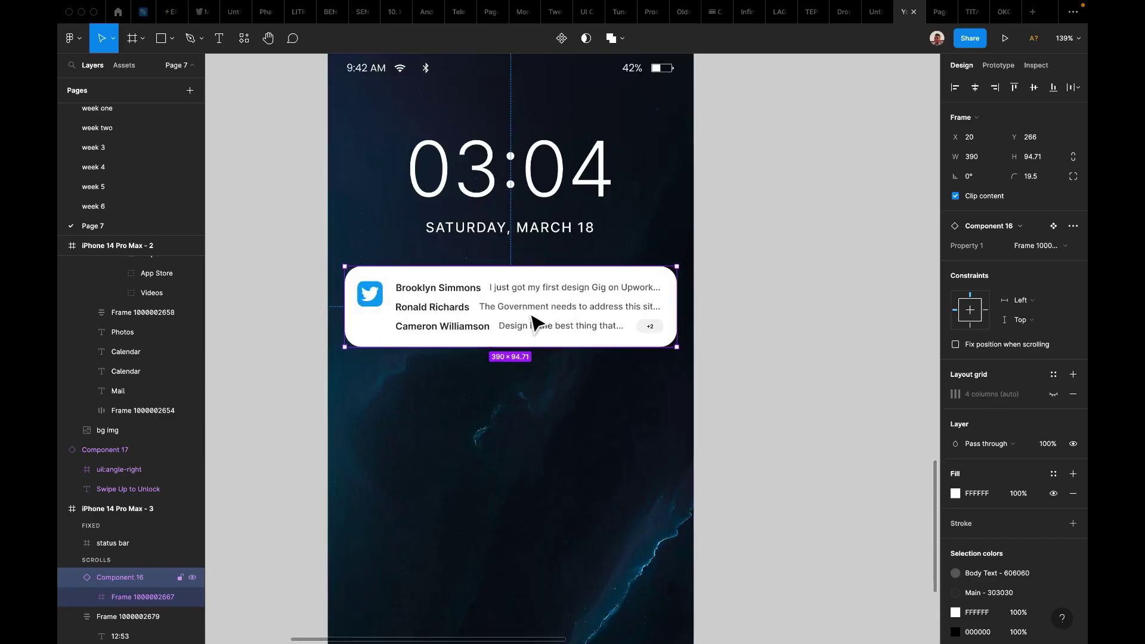
double_click(531, 315)
scroll(561, 286, down, 4)
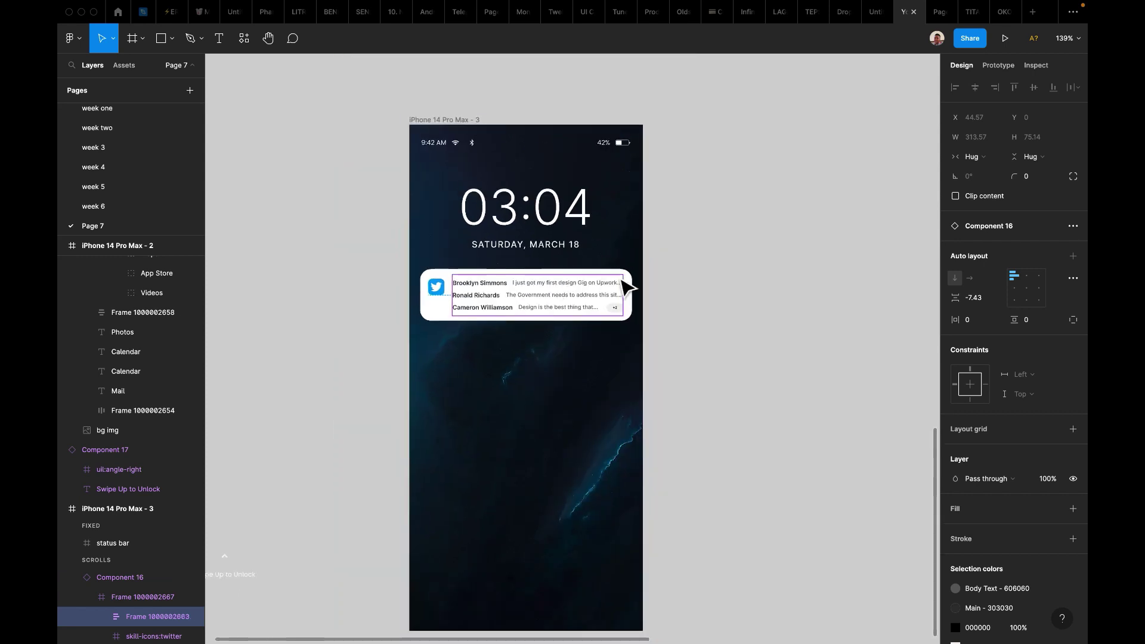
click(675, 268)
click(603, 294)
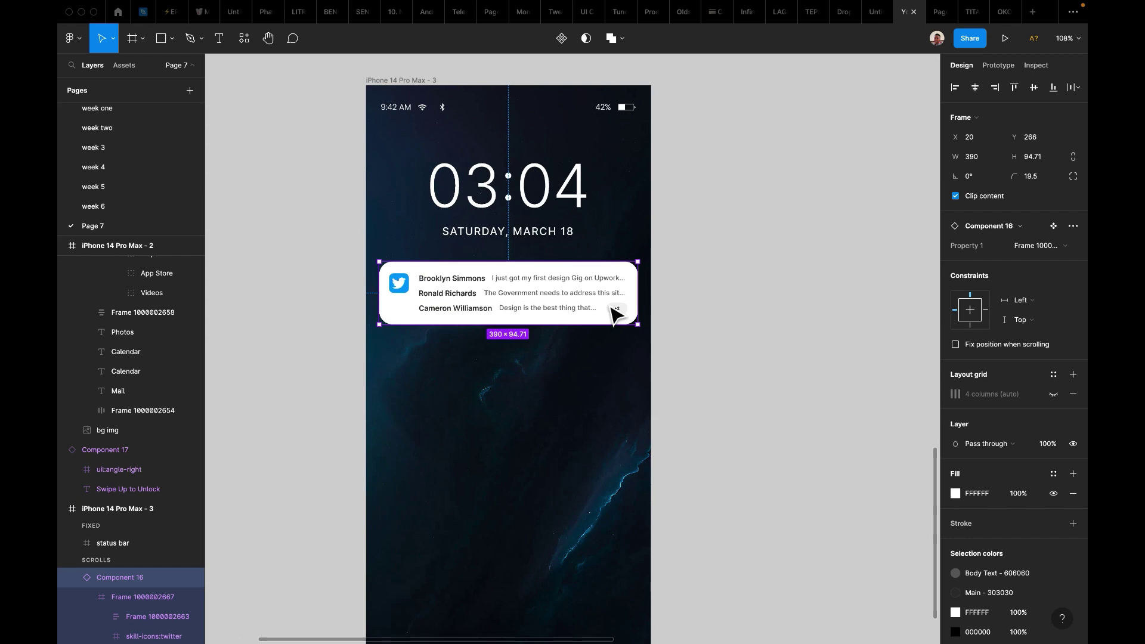
scroll(613, 310, up, 2)
super+click(573, 299)
scroll(709, 274, down, 4)
click(709, 274)
scroll(710, 274, up, 2)
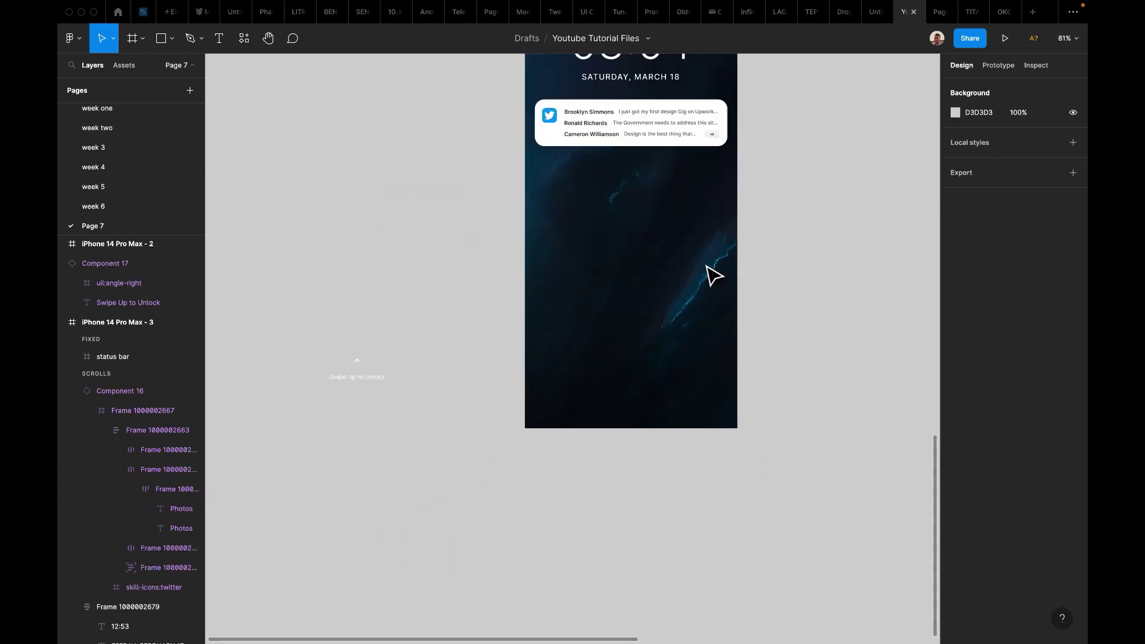
Detach the Swipe Up to Unlock component instance into a plain frame.
scroll(652, 350, up, 2)
click(371, 435)
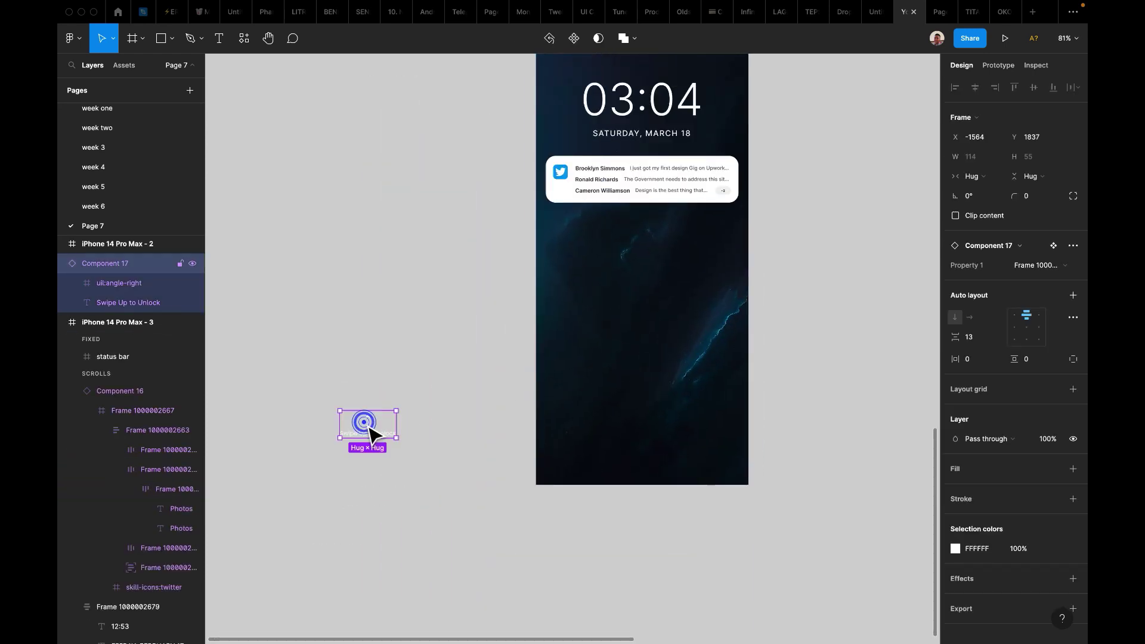
scroll(442, 388, up, 6)
click(1073, 245)
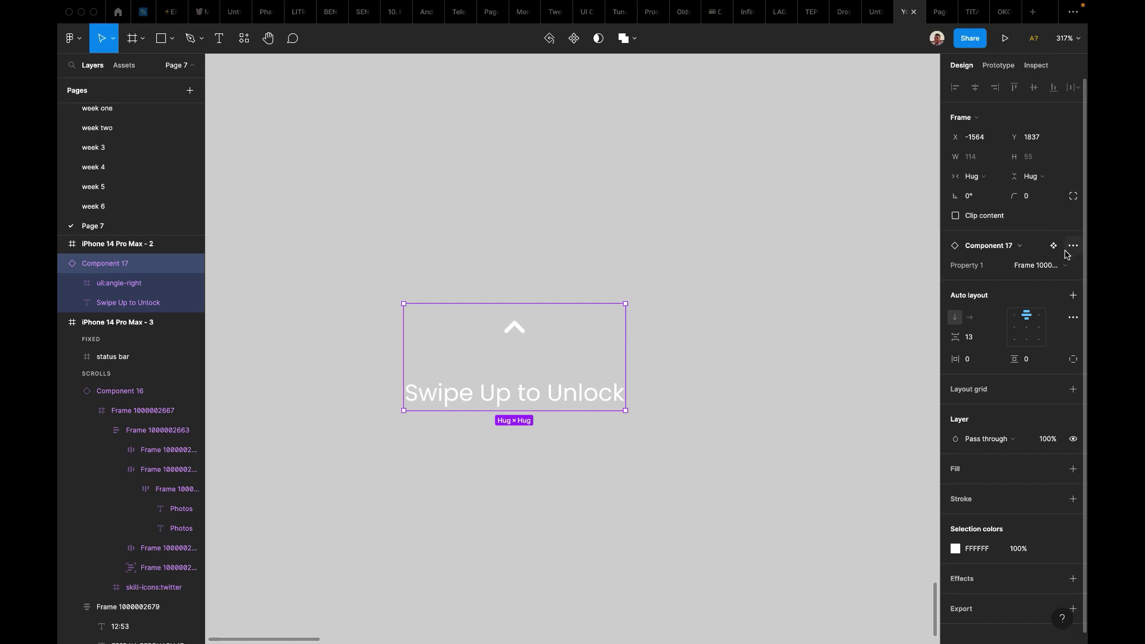
click(1017, 269)
click(782, 286)
Select the whole Swipe Up to Unlock frame and Alt-drag a duplicate beside it.
scroll(782, 286, down, 3)
scroll(534, 307, right, 2)
click(520, 323)
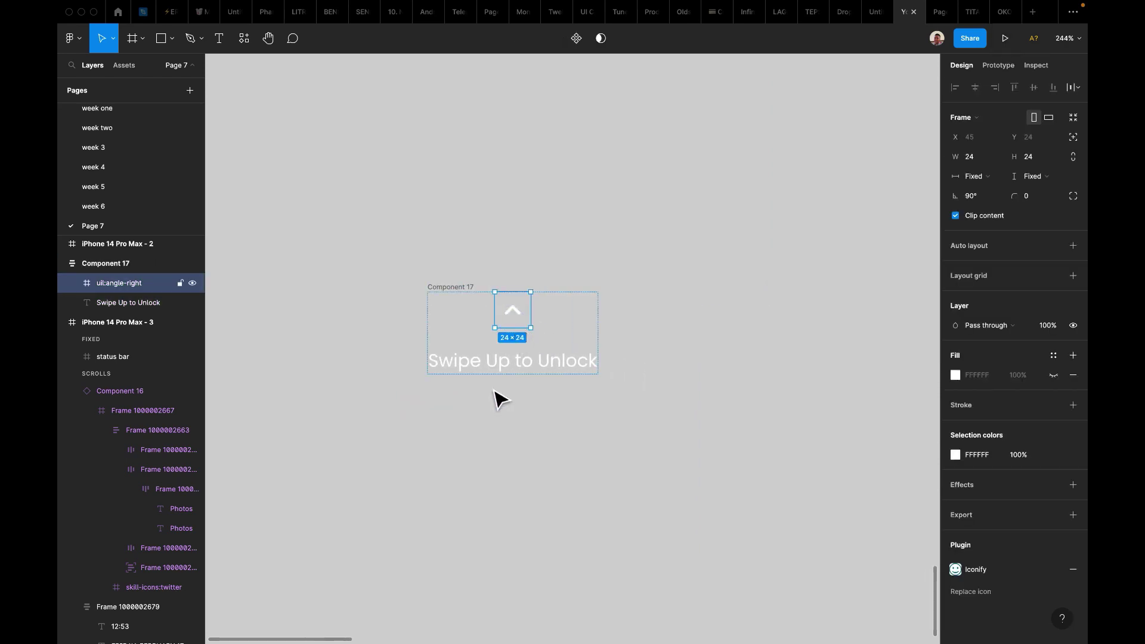
click(486, 365)
click(468, 209)
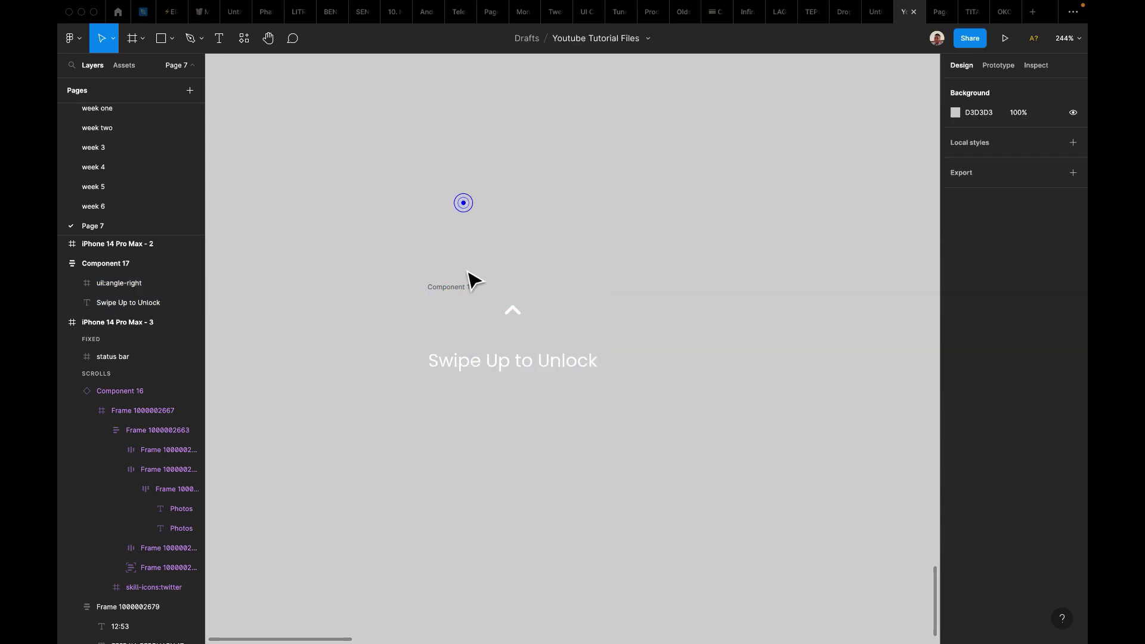
click(450, 287)
scroll(447, 286, right, 2)
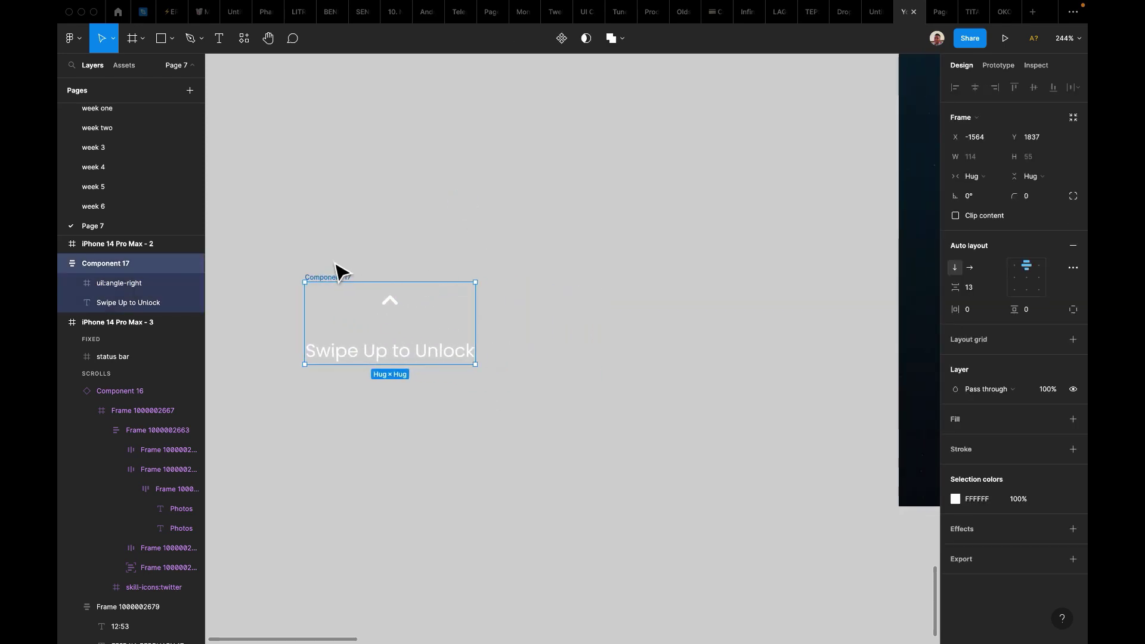
drag(513, 285, 523, 288)
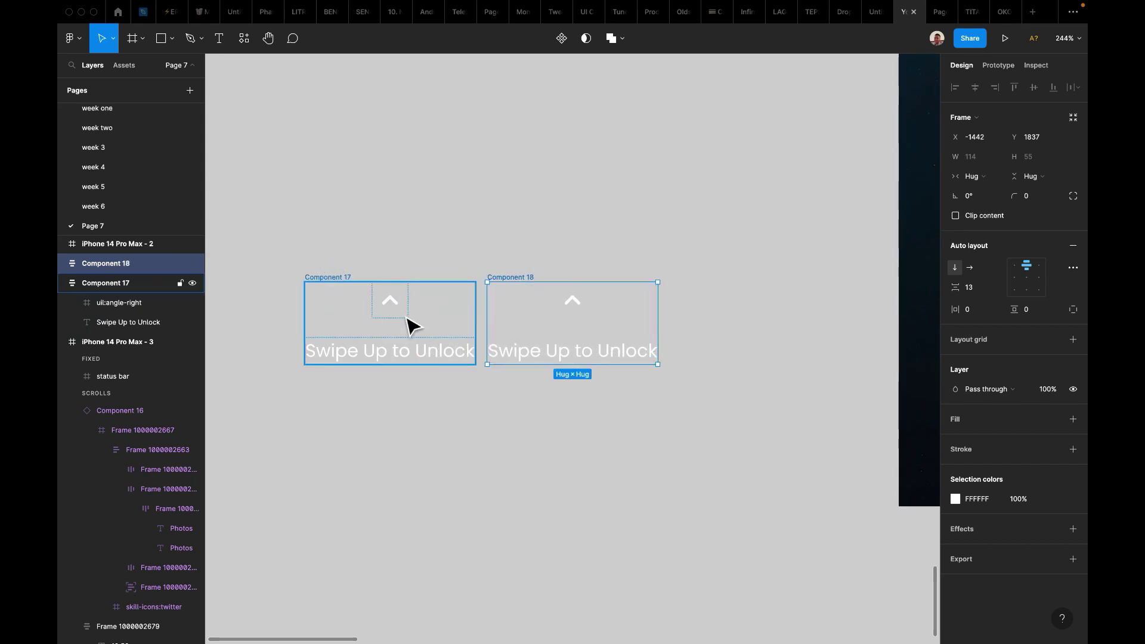
Set the copy's opacity to 10% and rename it '10 % OPA'.
click(471, 216)
click(520, 274)
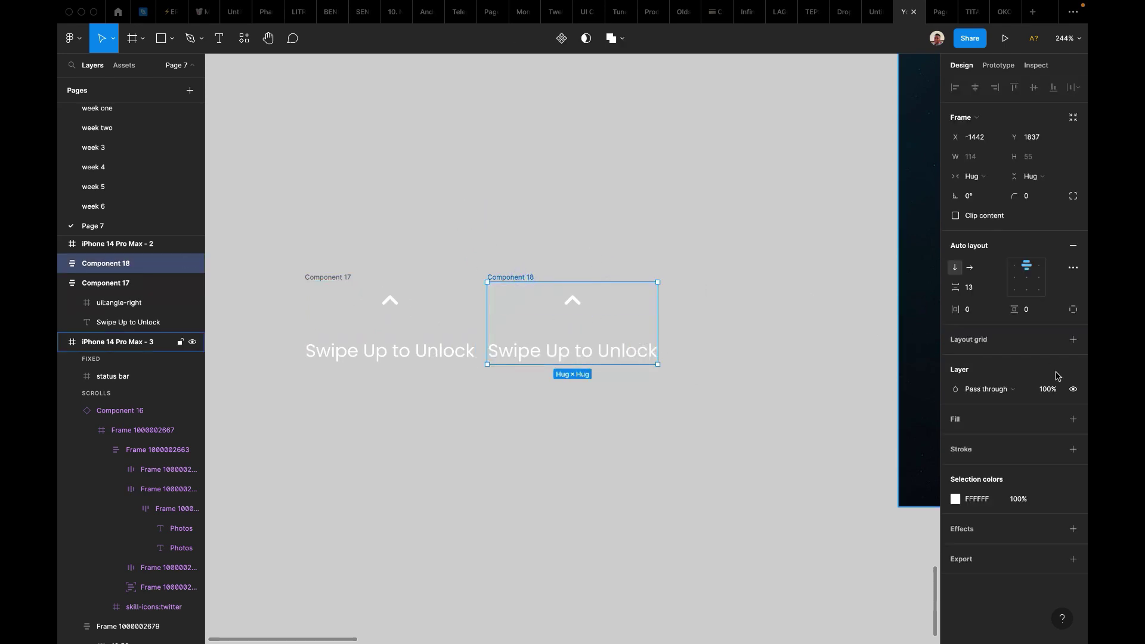
key(Return)
double_click(524, 275)
text(1)
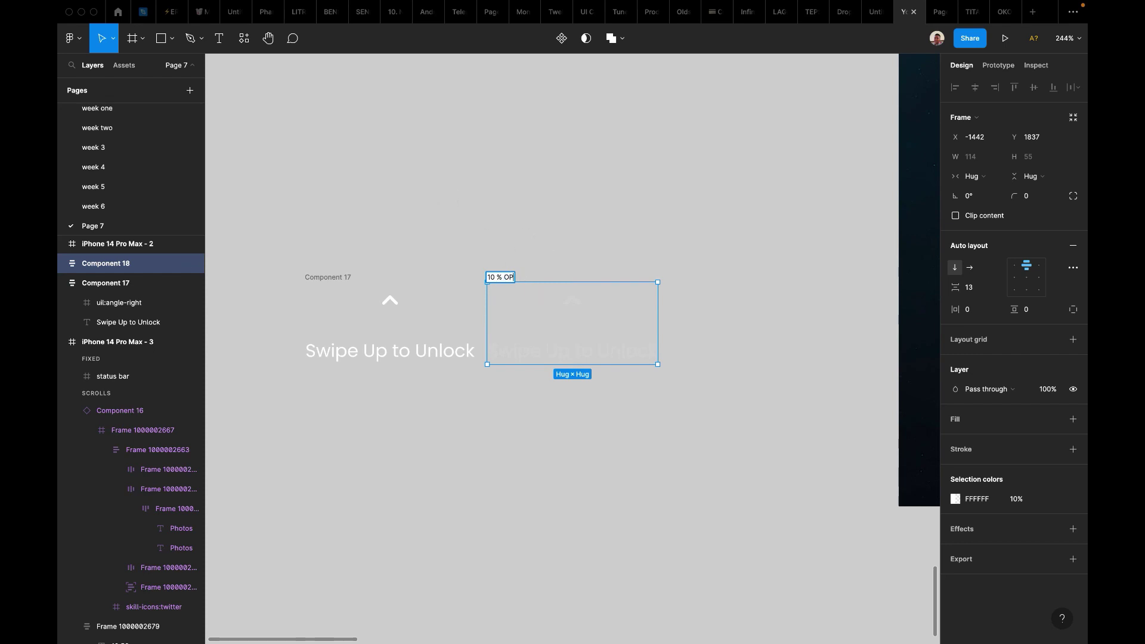
key(Return)
Rename the original frame 'Full colour' and select both frames together.
double_click(332, 276)
text(1)
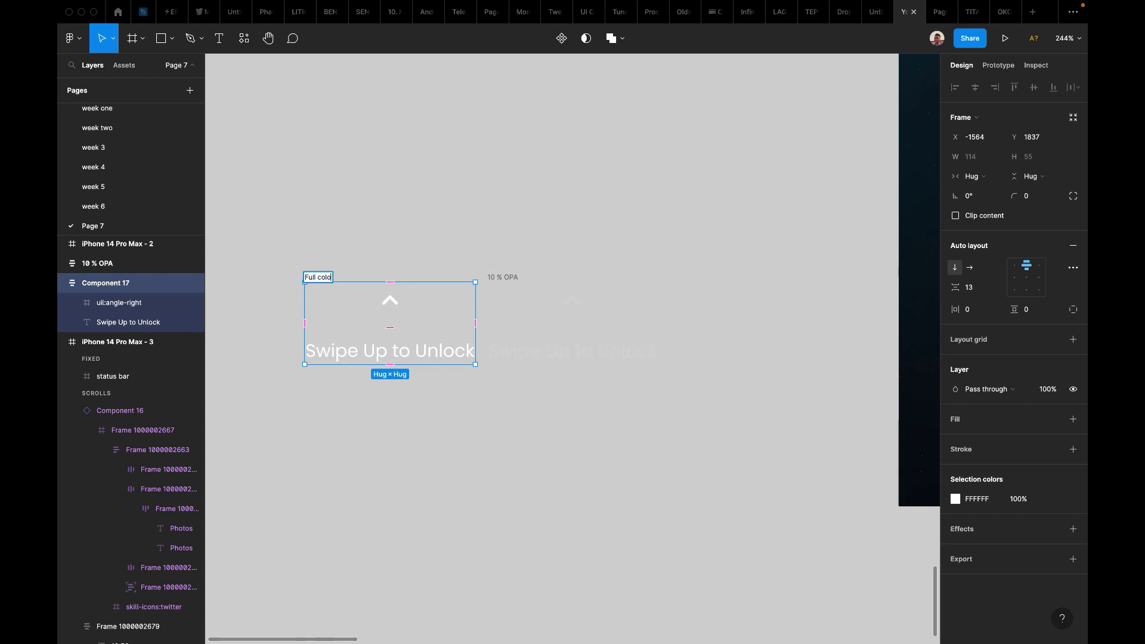
text(ull colour)
key(Return)
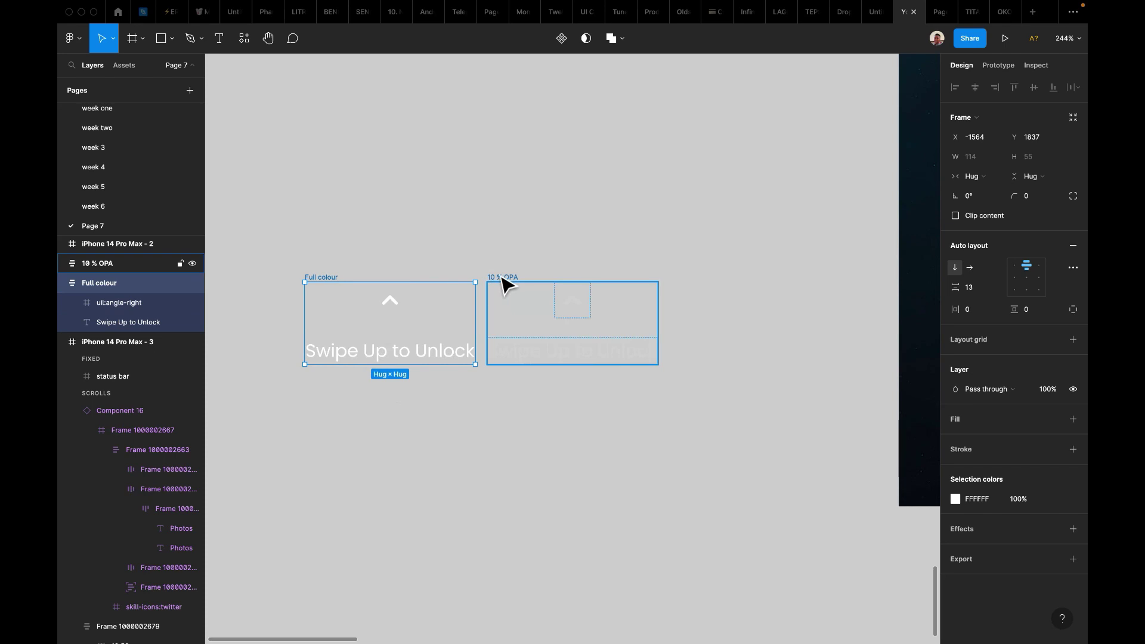
shift+click(516, 286)
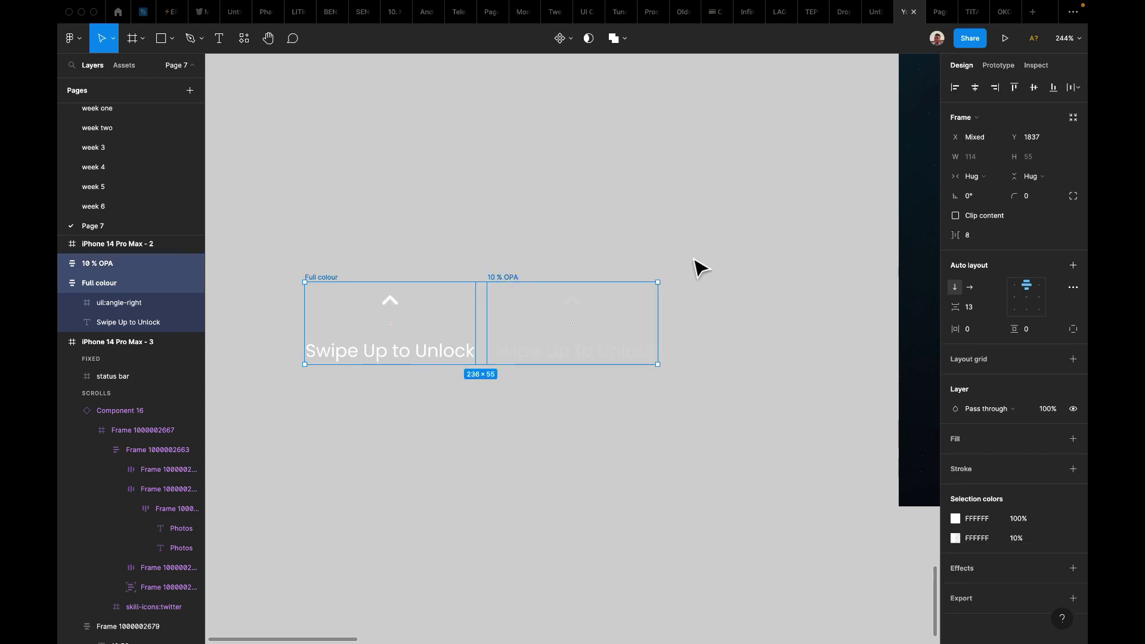
Combine the Full colour and 10 % OPA frames into one component set.
click(564, 38)
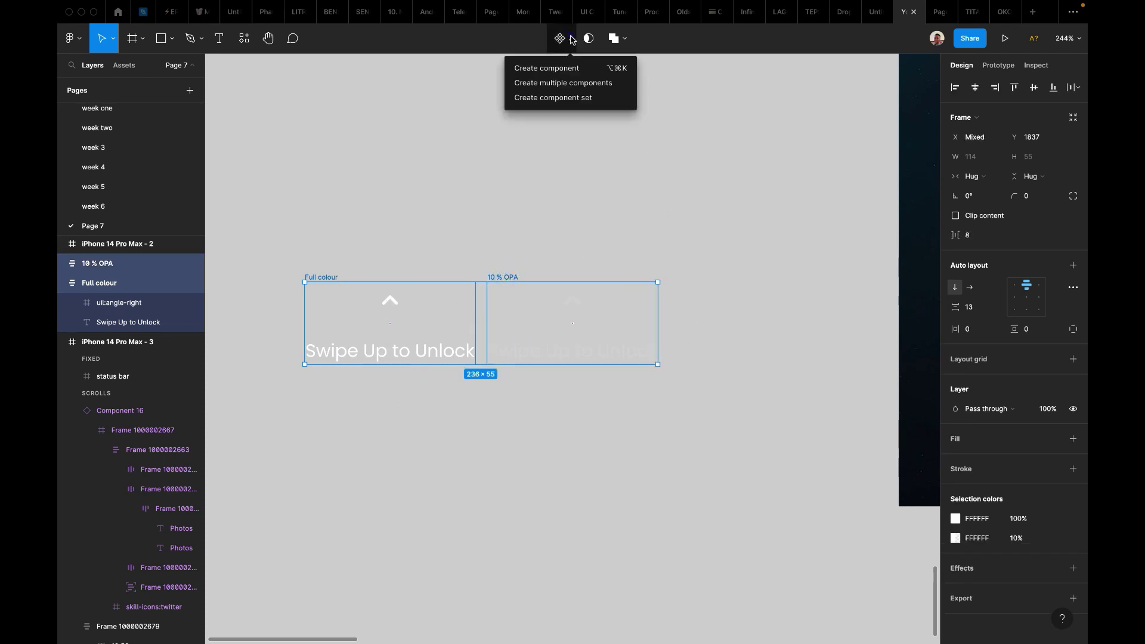
click(564, 98)
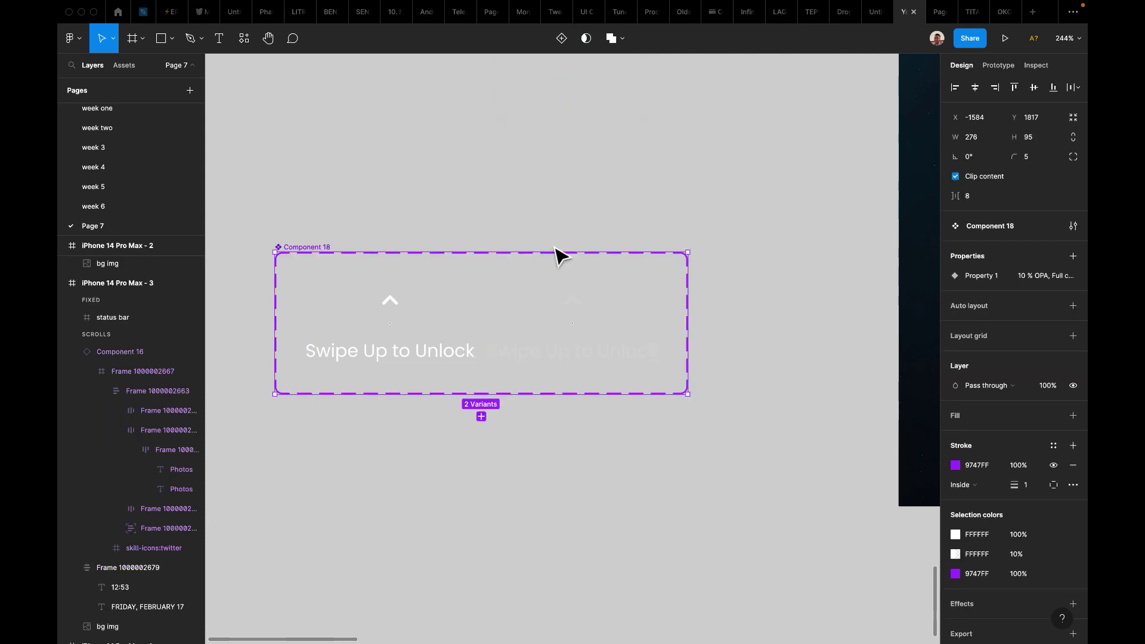
scroll(575, 350, down, 2)
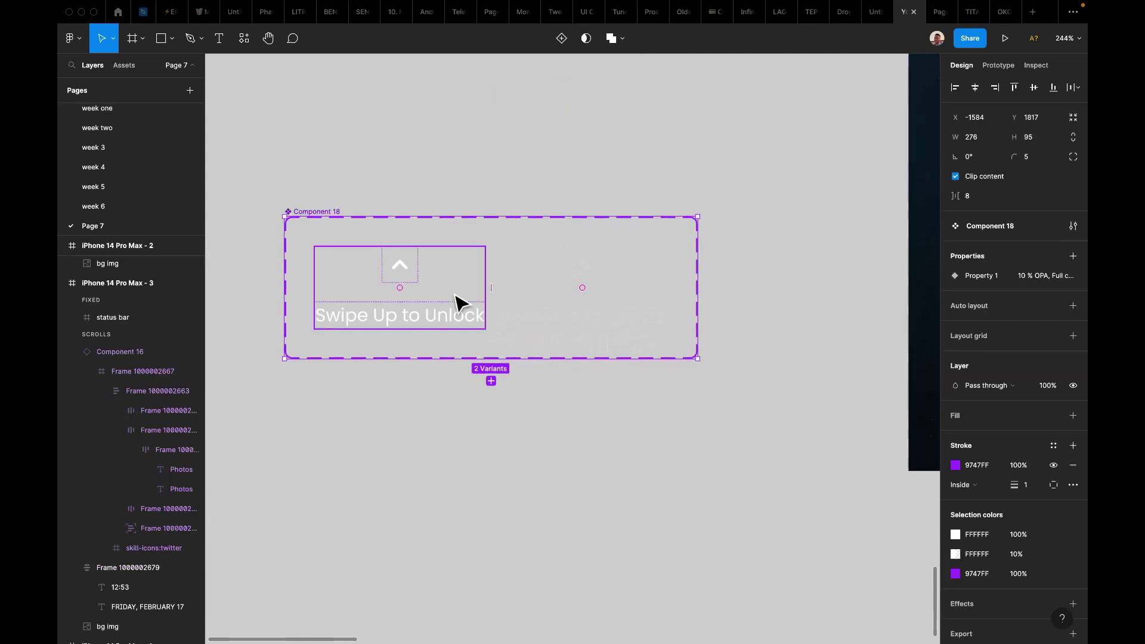
Make the Full colour variant change to 10 % OPA after an 800ms delay.
click(450, 288)
click(998, 65)
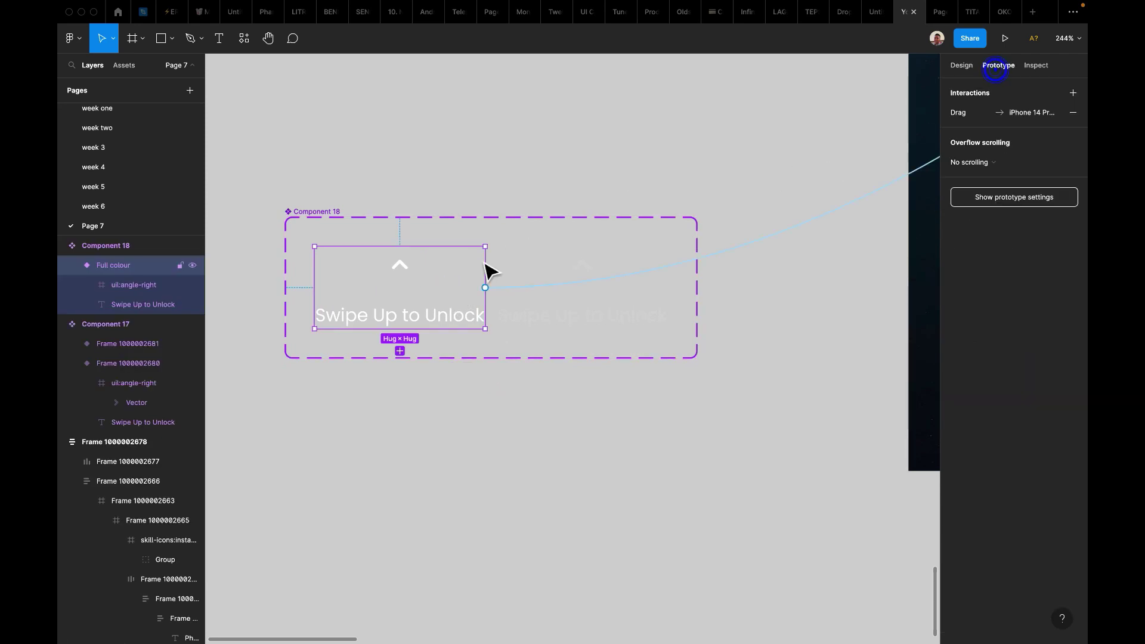
click(527, 291)
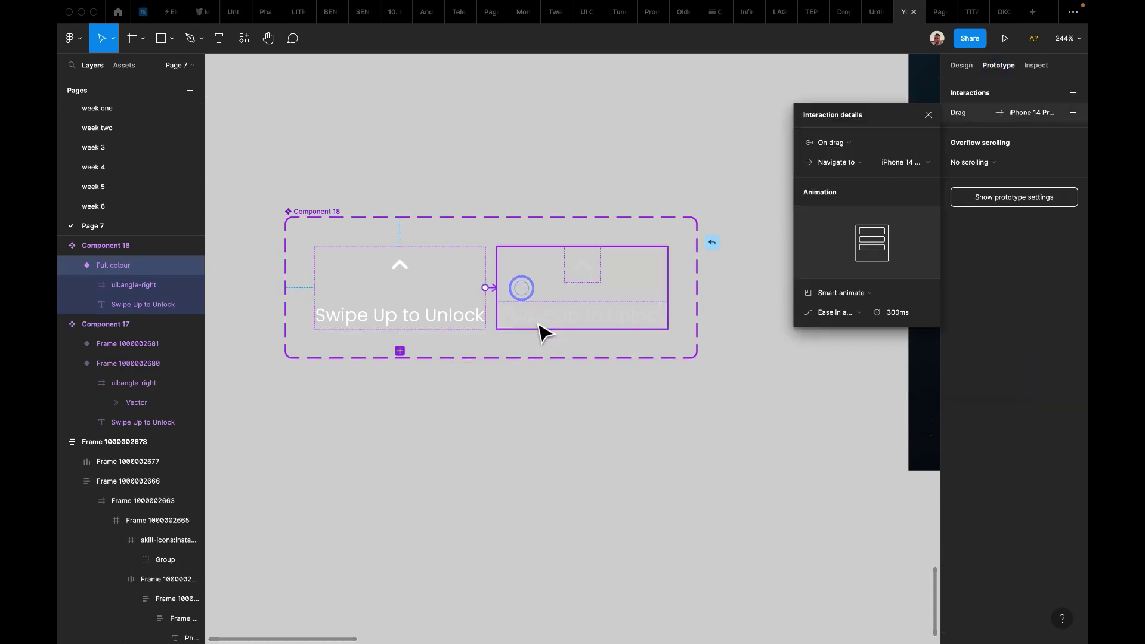
drag(544, 332, 543, 332)
scroll(686, 251, right, 2)
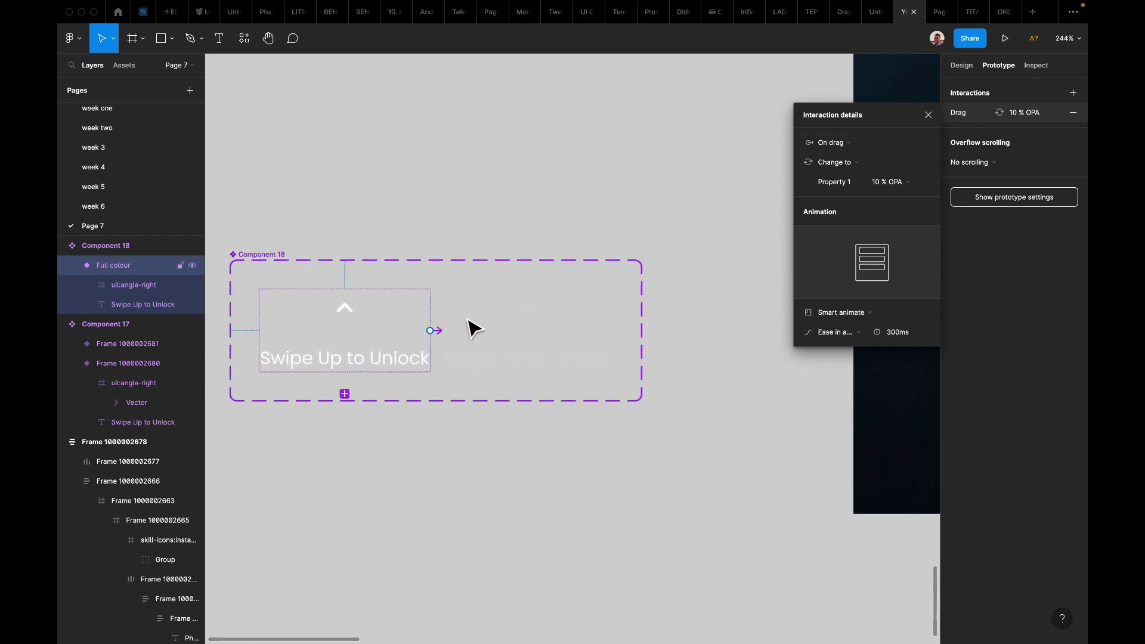
click(853, 145)
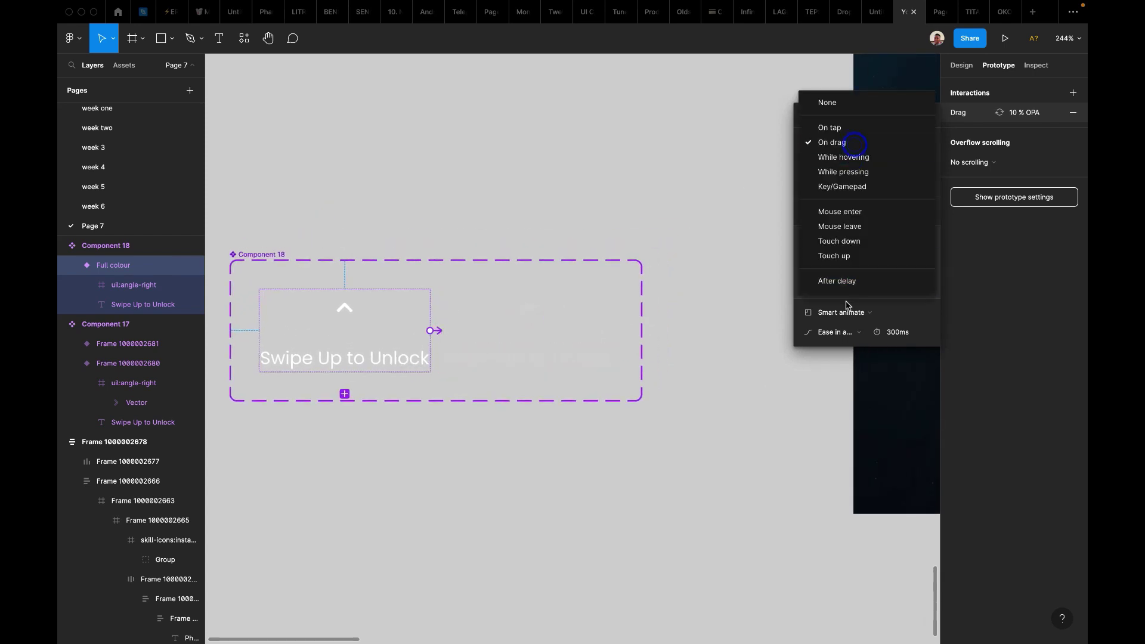
click(850, 282)
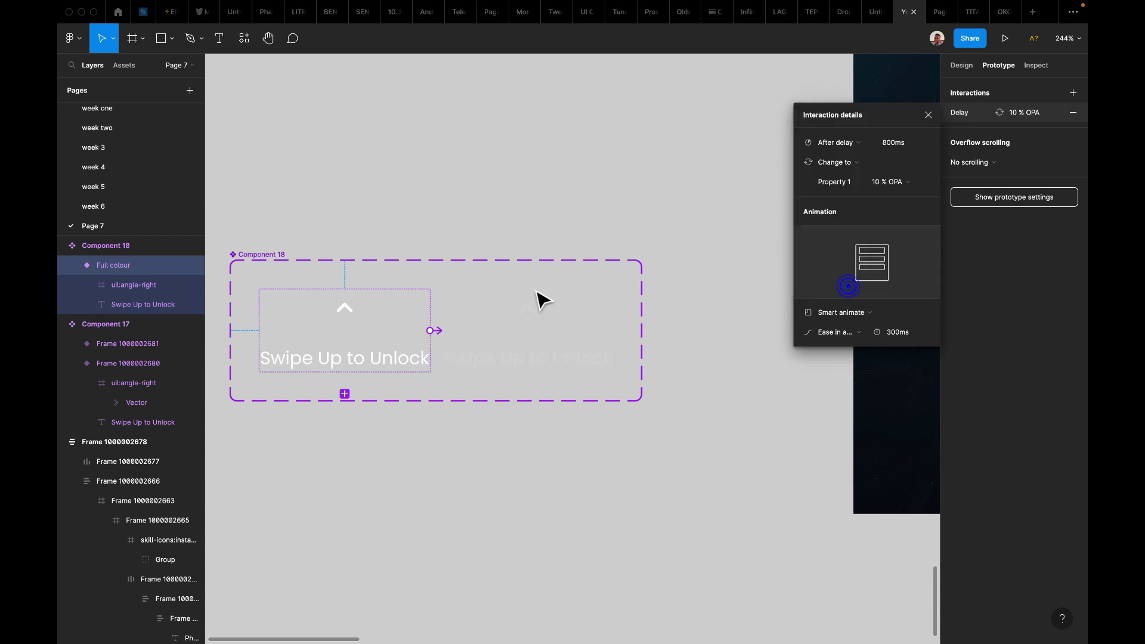
click(483, 352)
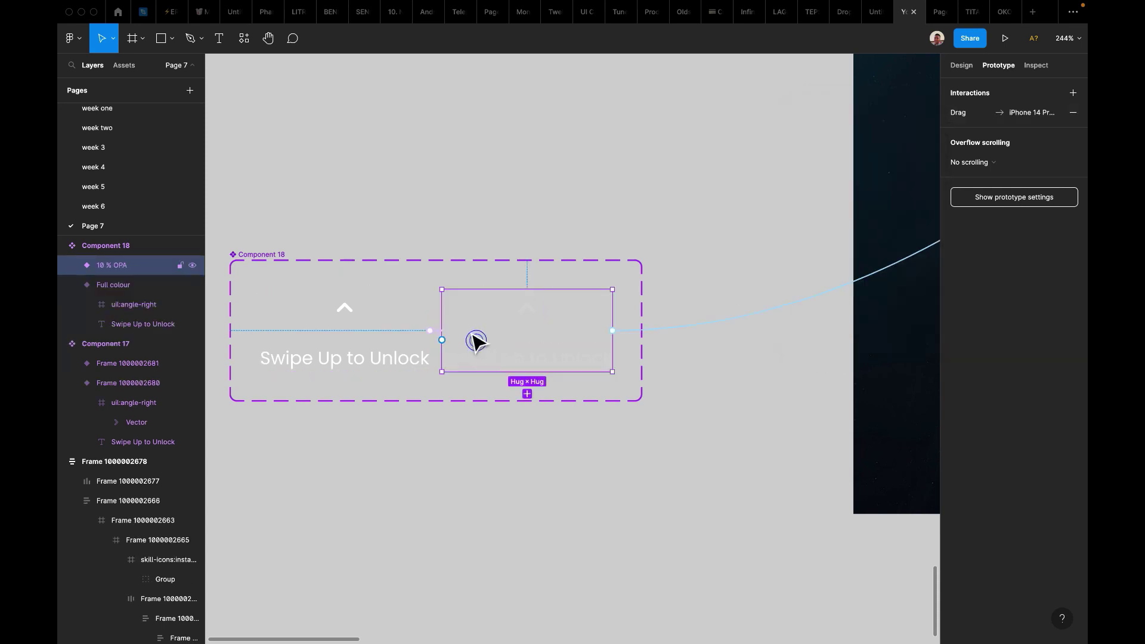
click(439, 330)
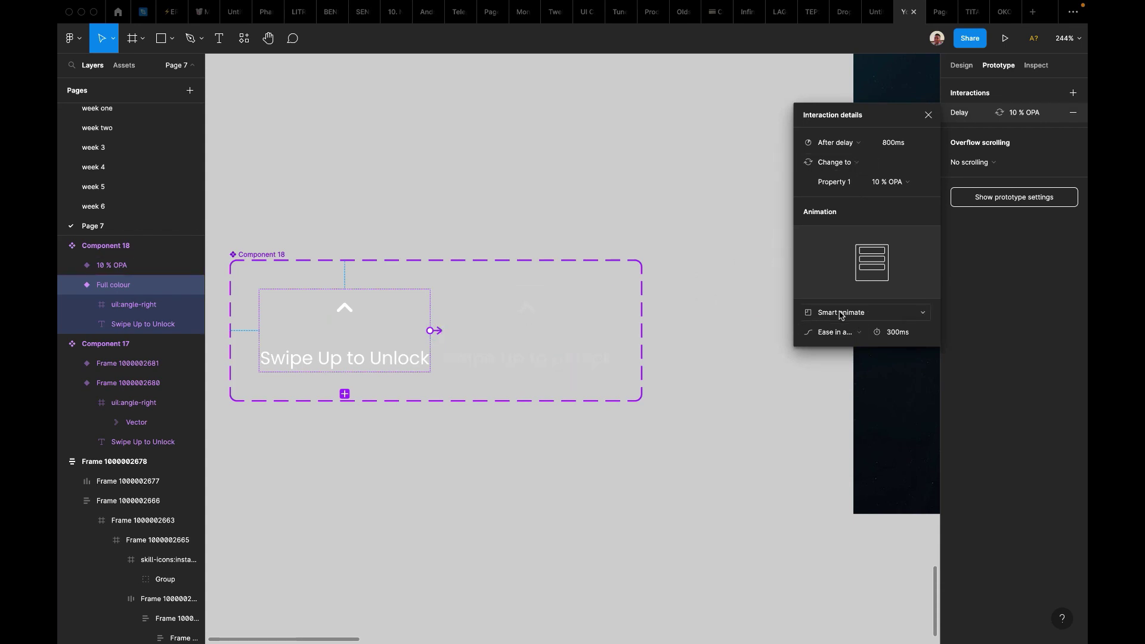
Make 10 % OPA change back to Full colour after a delay, with Linear easing.
click(856, 339)
click(843, 279)
drag(614, 330, 406, 319)
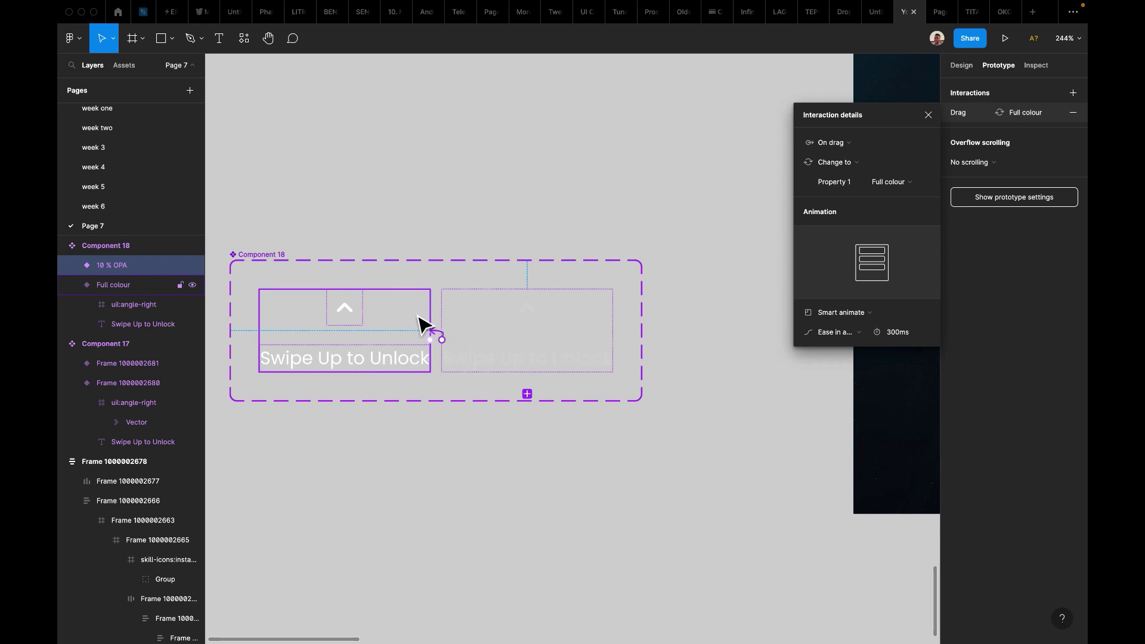
click(831, 142)
click(849, 285)
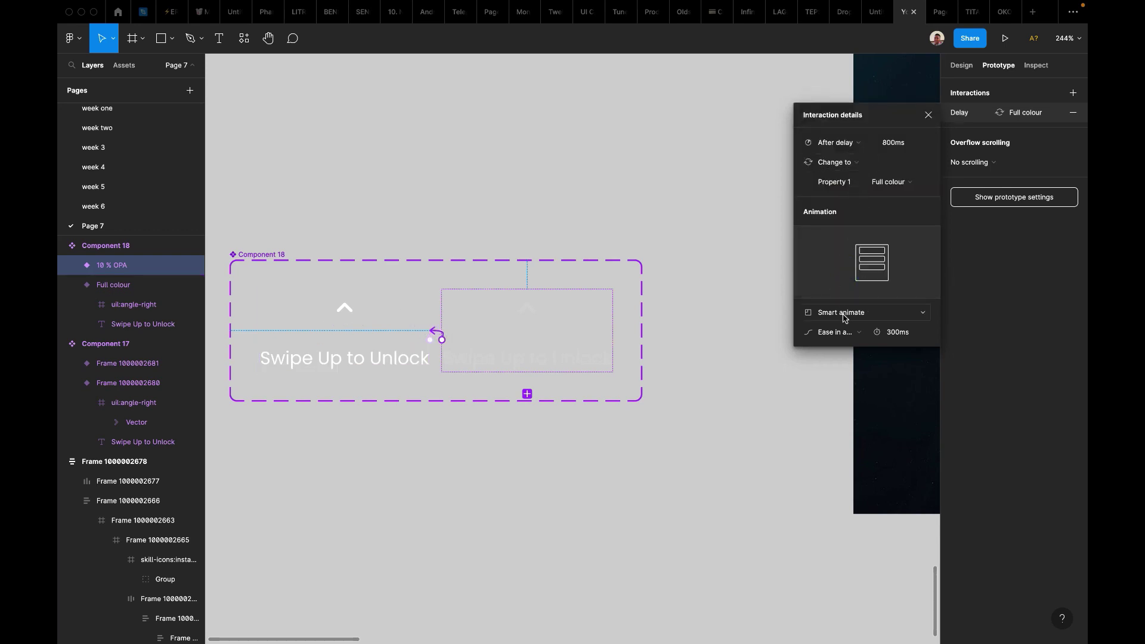
click(835, 332)
click(837, 278)
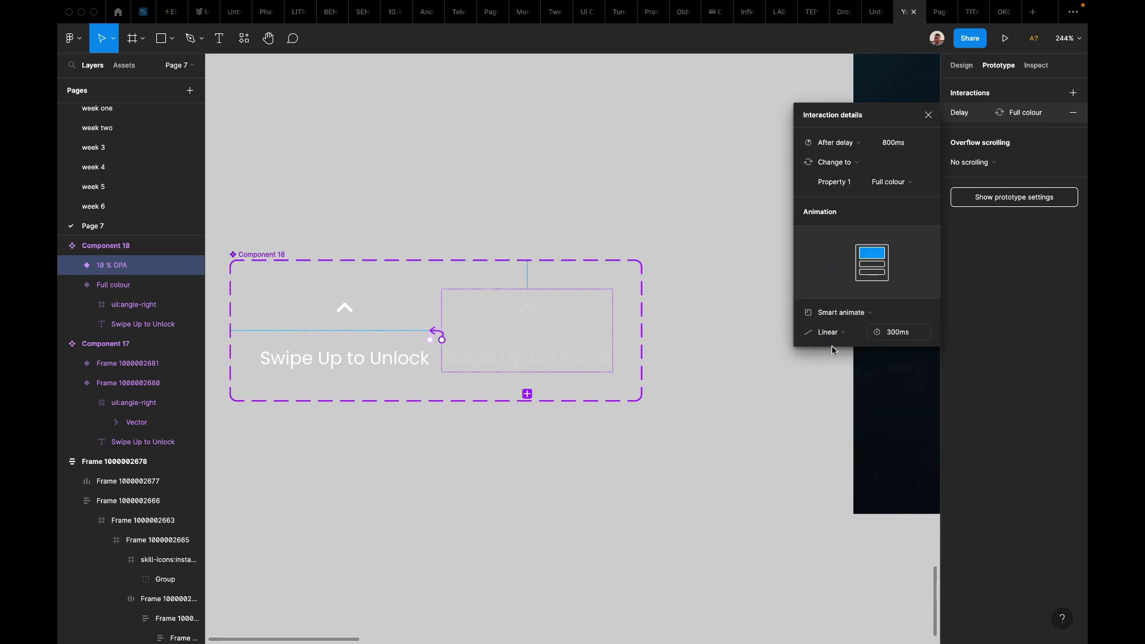
click(737, 362)
scroll(730, 358, down, 3)
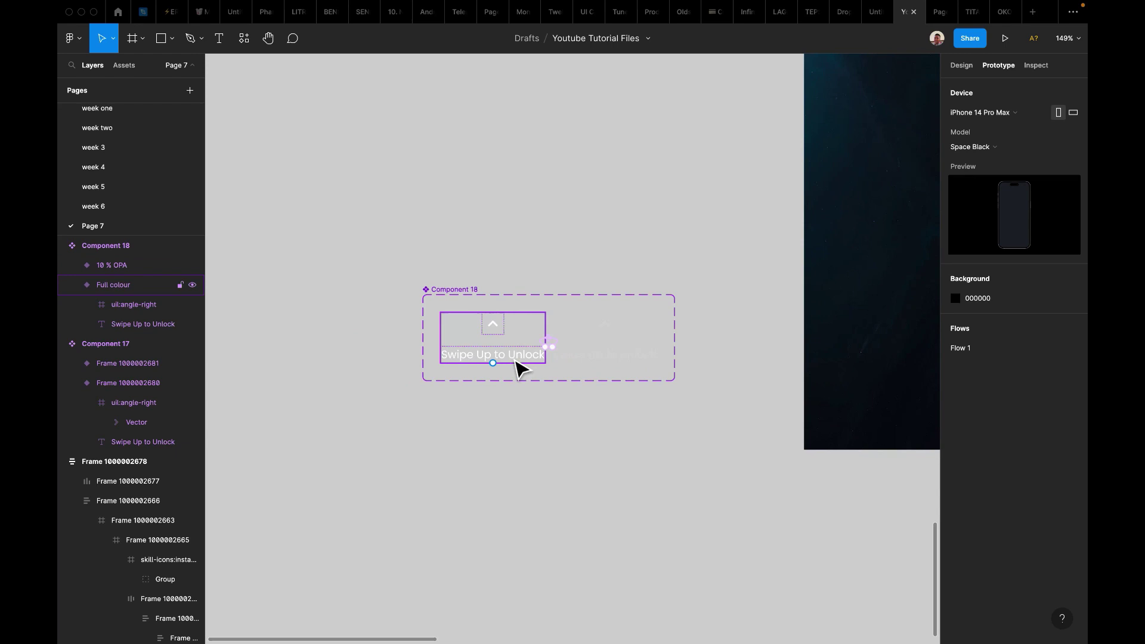
Review the variants and the details of their delay interactions.
click(518, 365)
scroll(493, 365, right, 2)
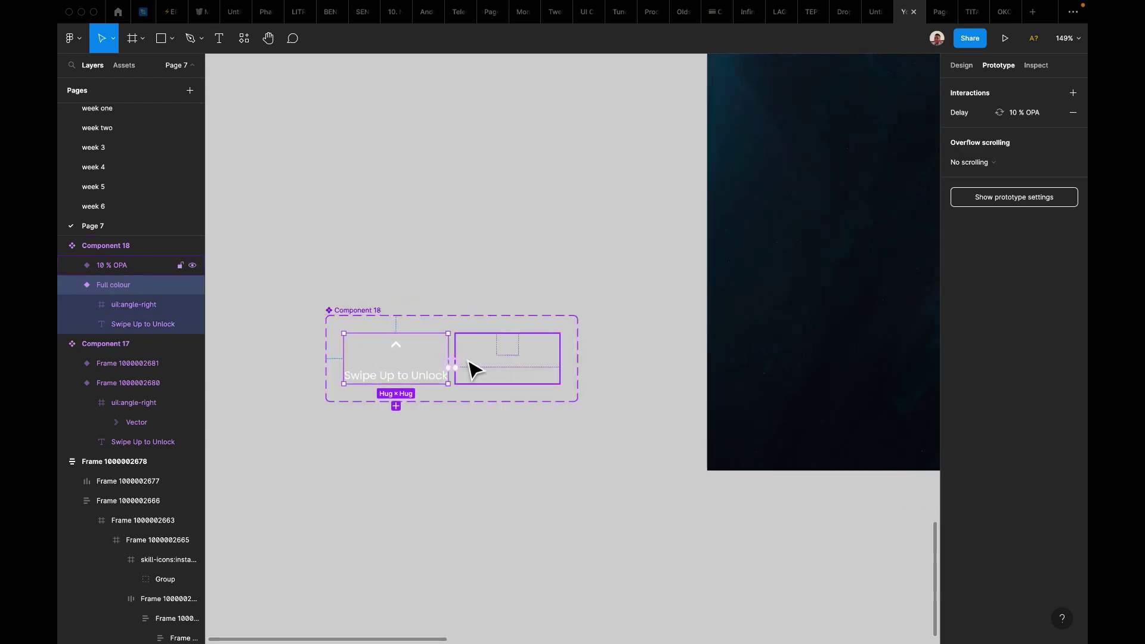
scroll(471, 365, up, 5)
scroll(472, 365, up, 8)
scroll(471, 365, down, 5)
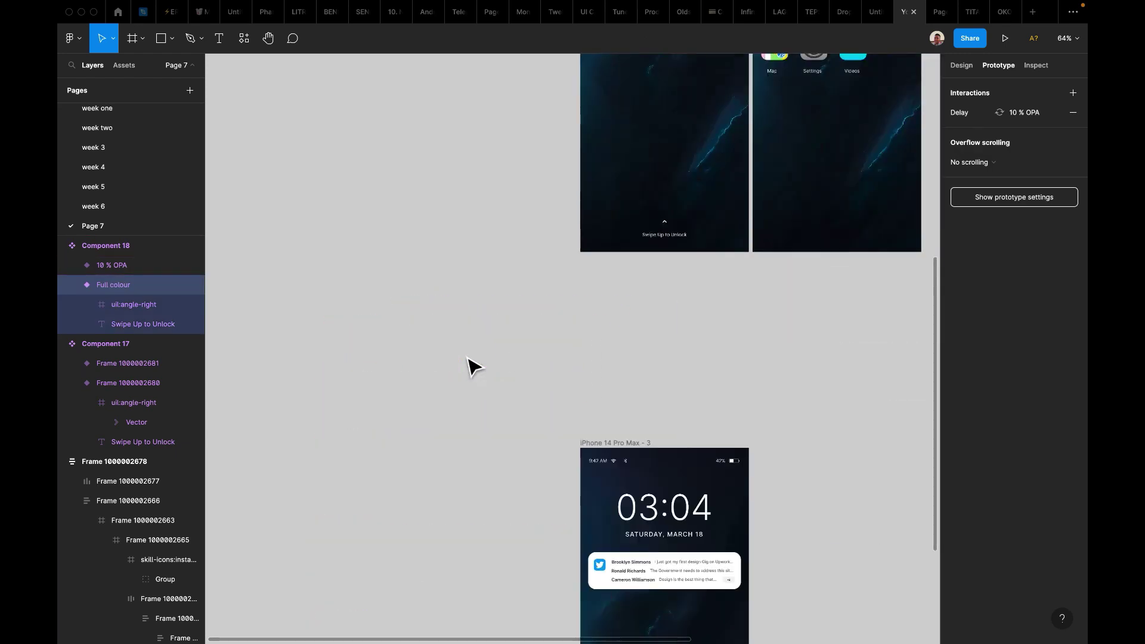
scroll(471, 365, up, 5)
click(530, 209)
scroll(556, 232, up, 5)
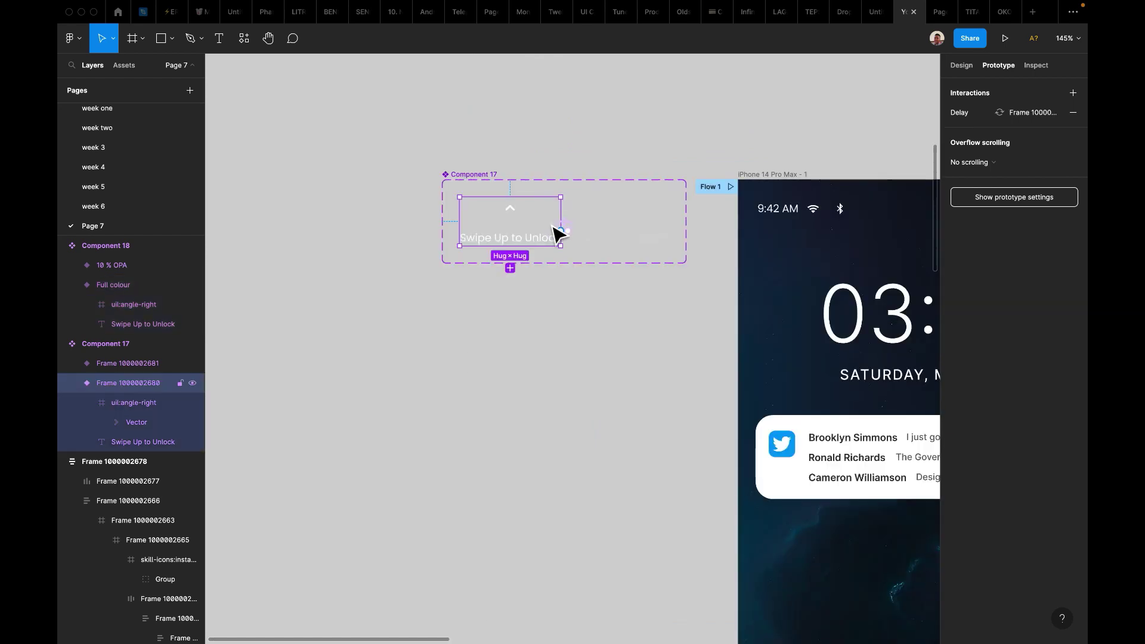
click(563, 226)
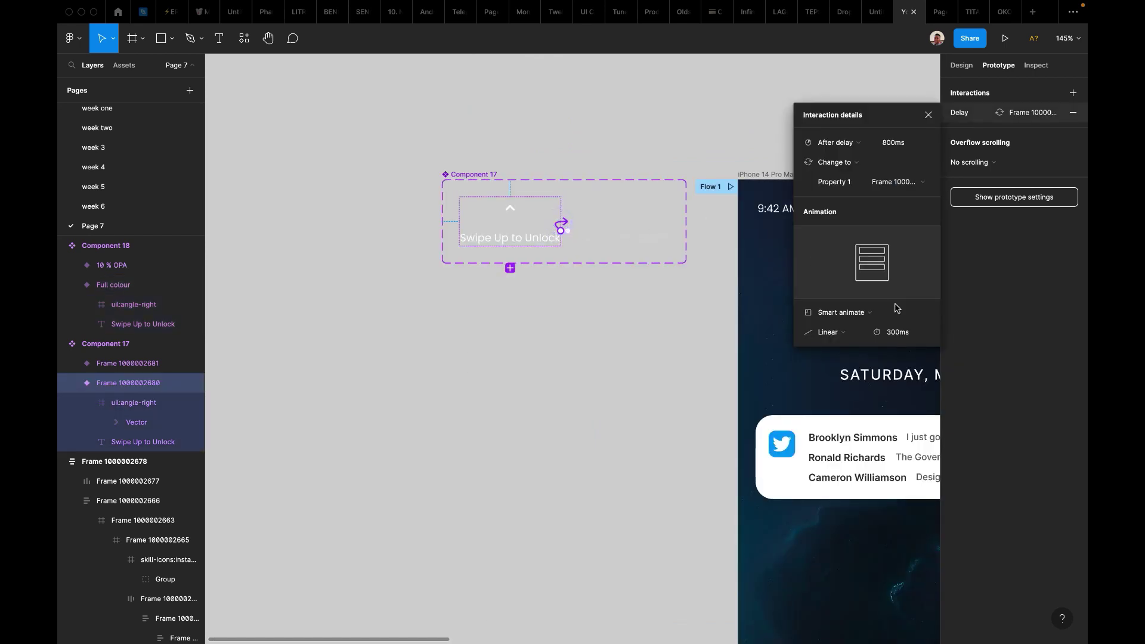
scroll(634, 454, down, 5)
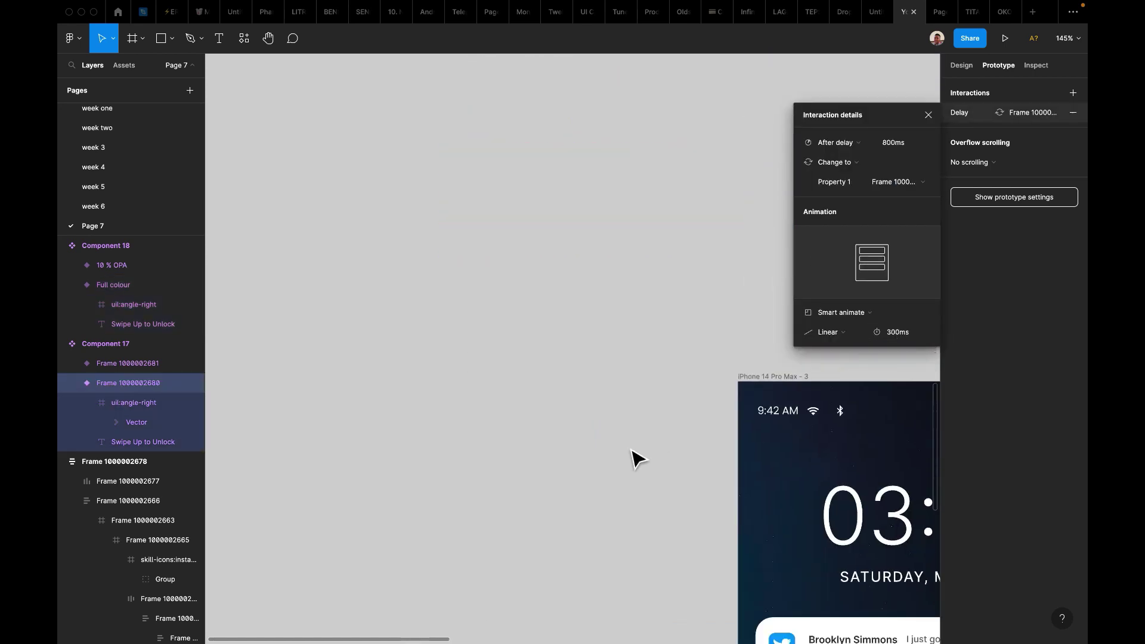
scroll(614, 472, down, 5)
Drag a copy of the Full colour variant out below the Component 18 set.
click(528, 527)
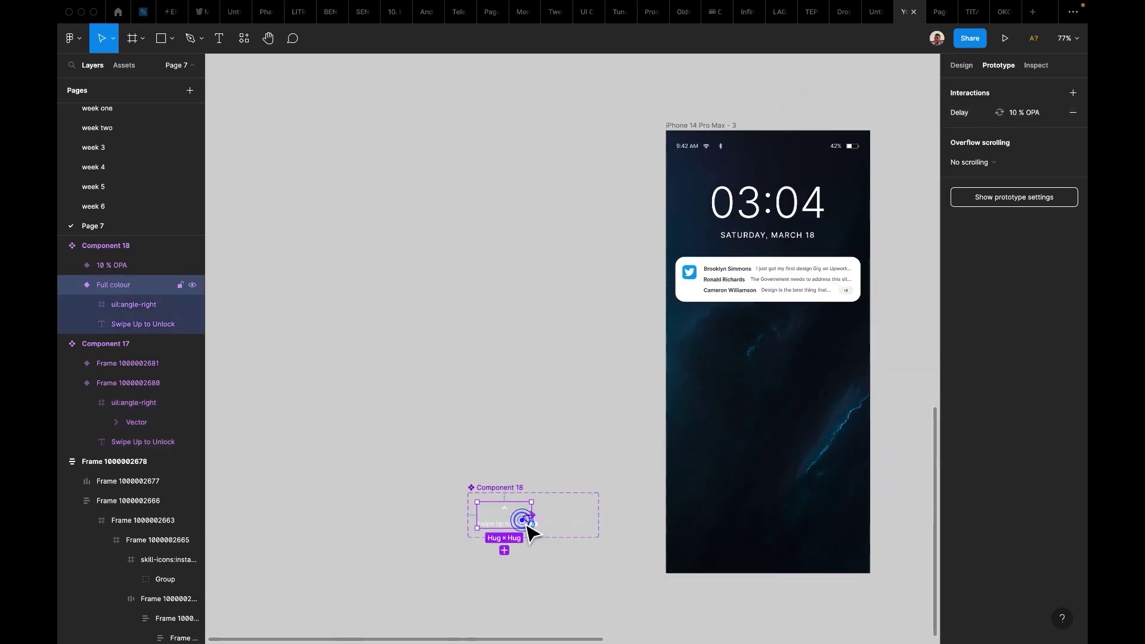
scroll(525, 480, up, 3)
click(554, 438)
scroll(554, 440, up, 4)
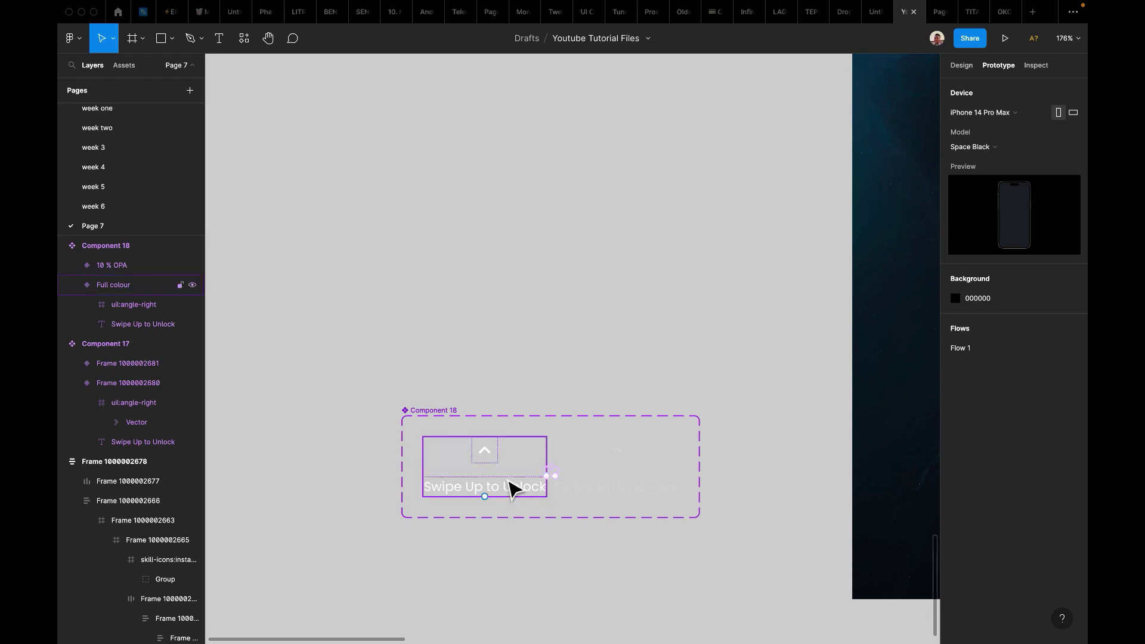
click(510, 482)
scroll(620, 428, right, 2)
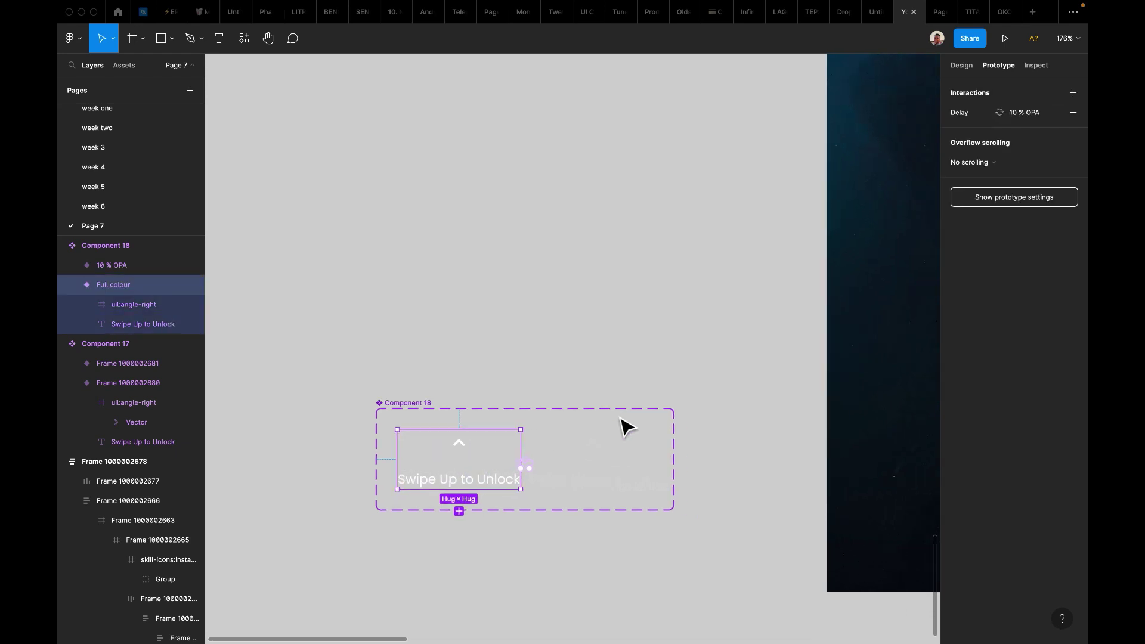
click(530, 339)
scroll(522, 352, down, 5)
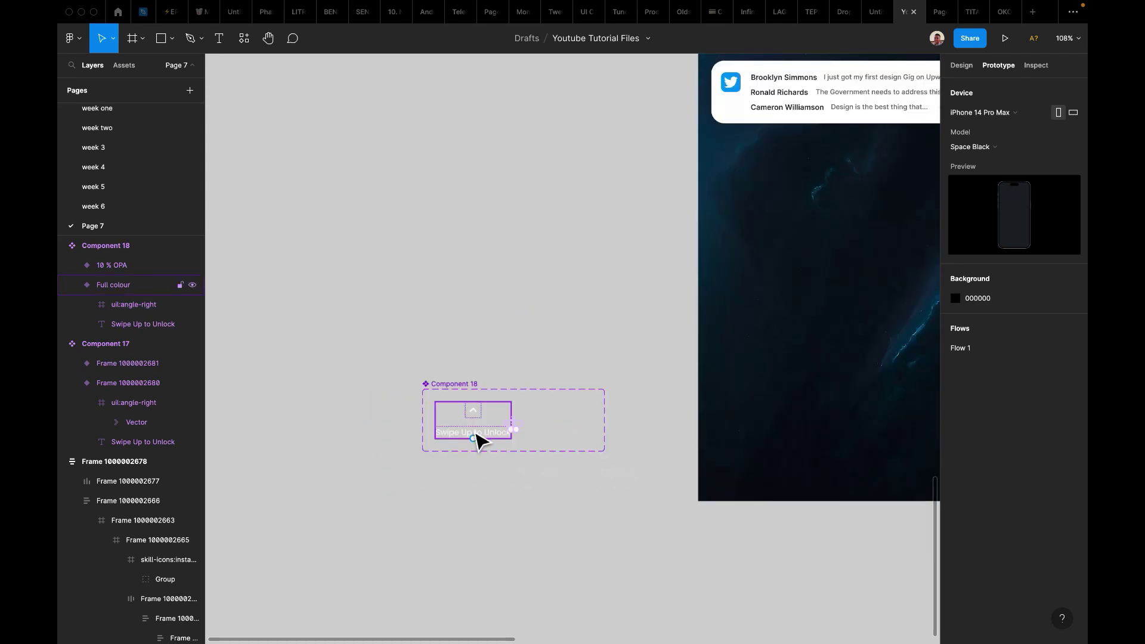
click(479, 442)
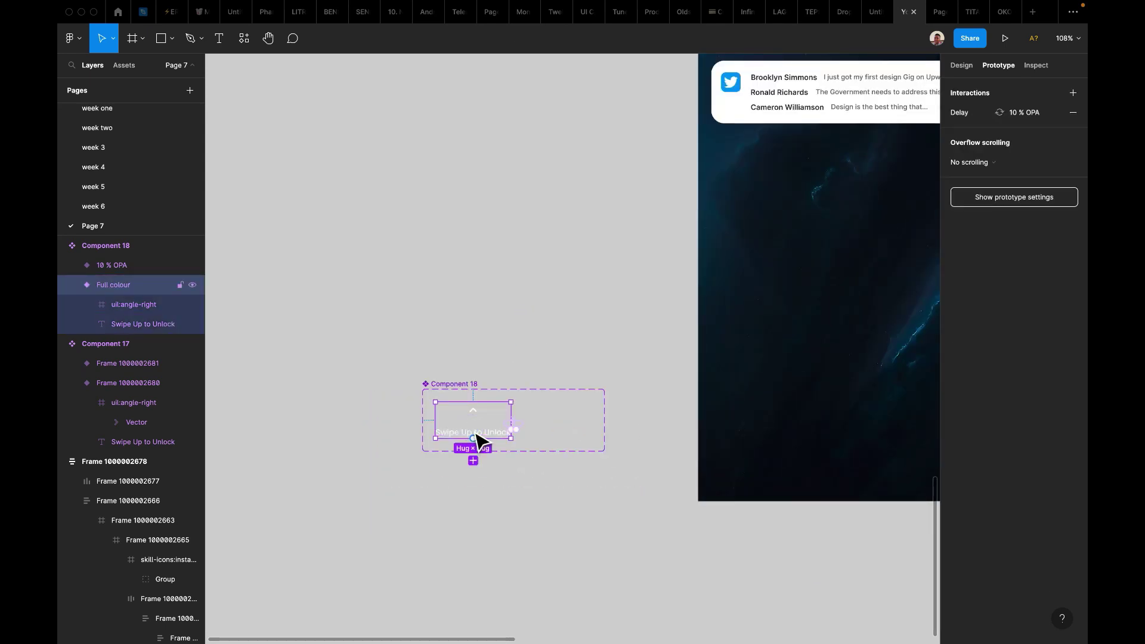
drag(495, 442, 532, 517)
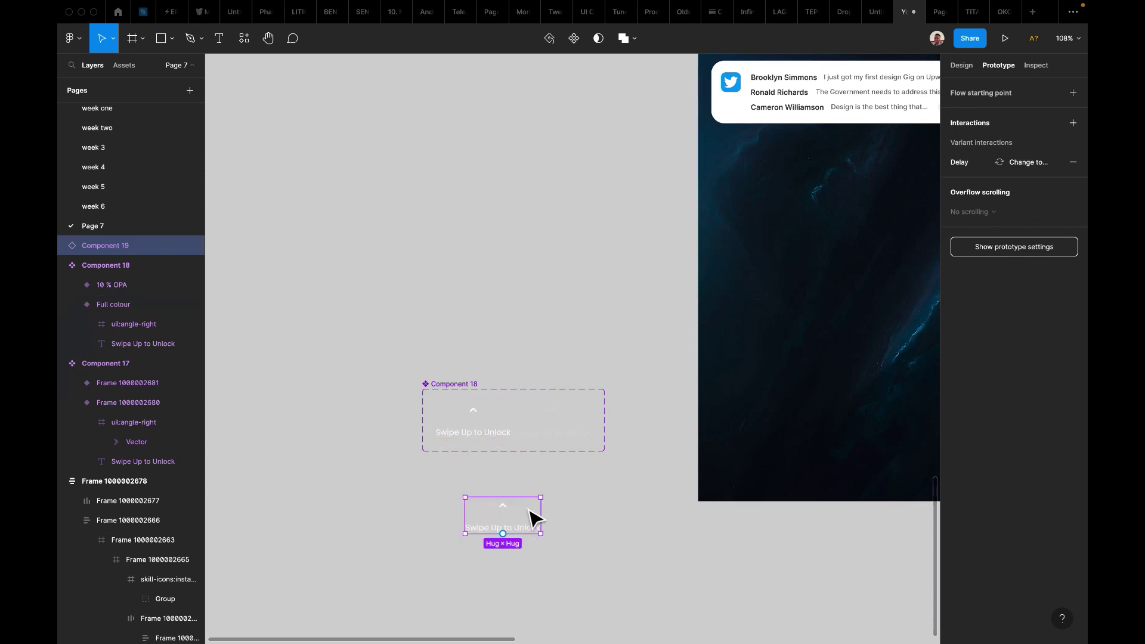
Drop the Swipe Up to Unlock instance into the lock screen, centred horizontally and nudged lower.
drag(806, 429, 817, 440)
scroll(817, 422, right, 5)
scroll(818, 422, up, 3)
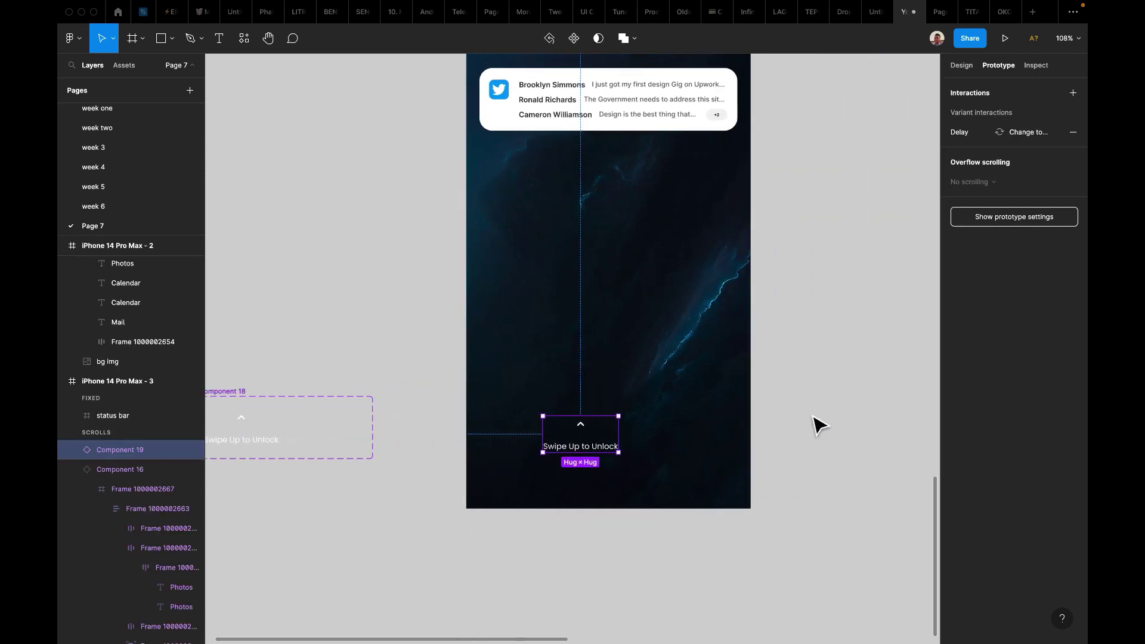
click(969, 69)
click(975, 87)
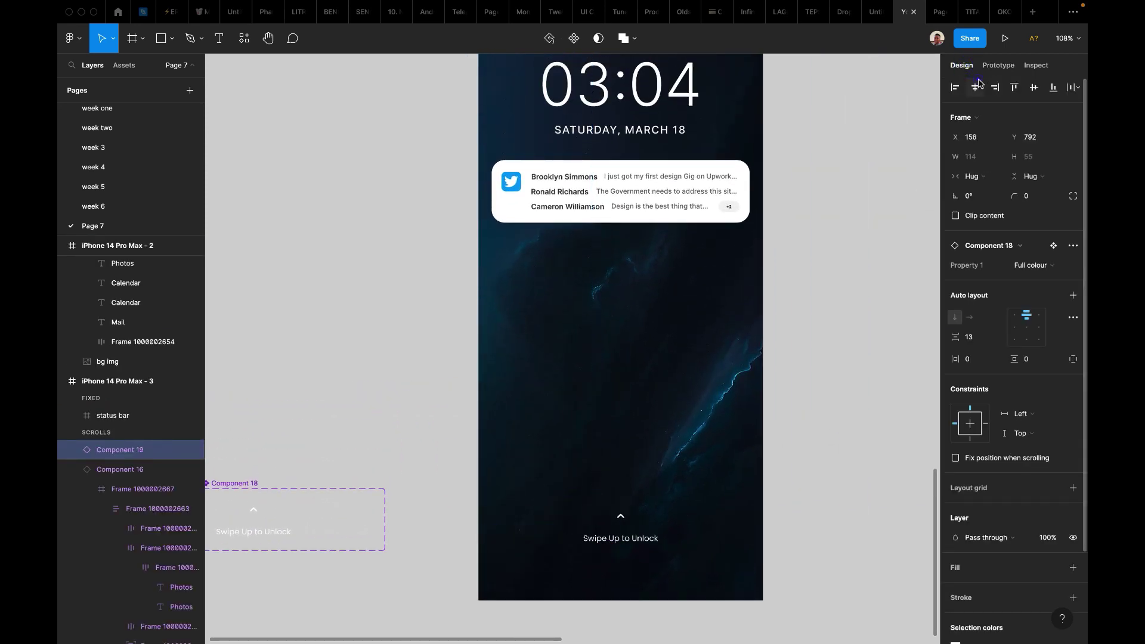
drag(646, 539, 650, 555)
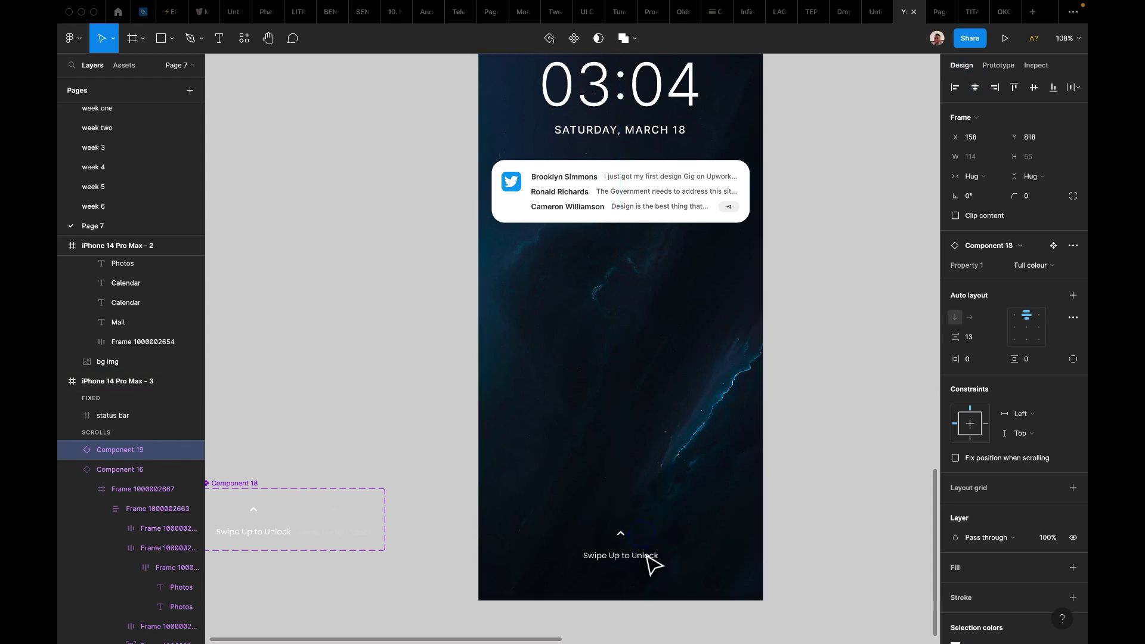
scroll(757, 417, down, 5)
Select the iPhone 14 Pro Max - 3 frame and view its prototype interactions.
click(623, 185)
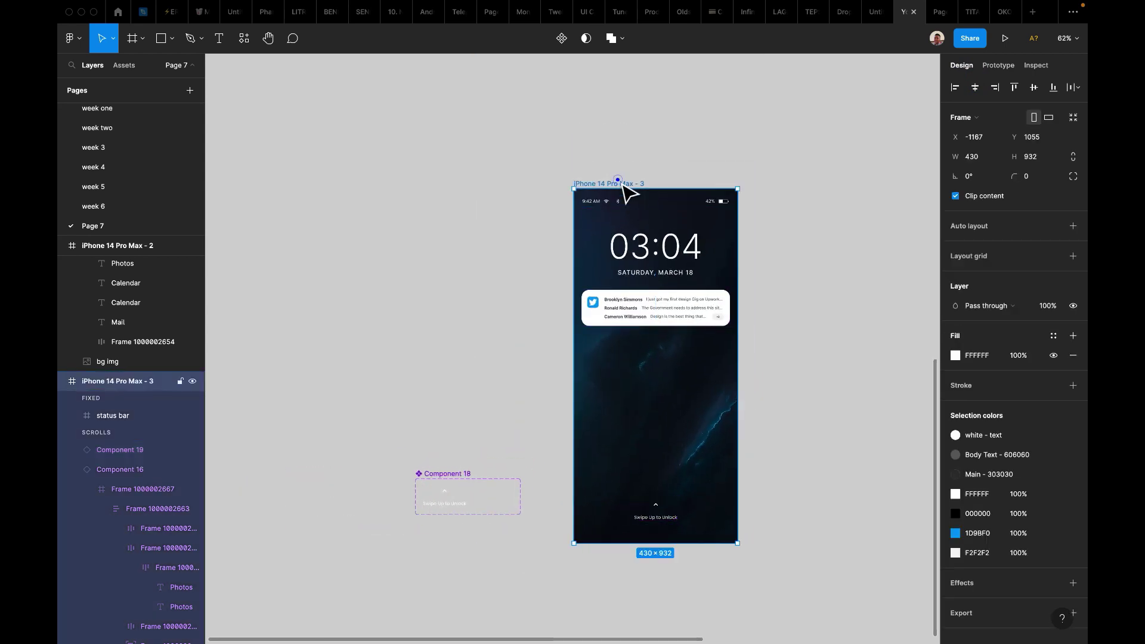
click(998, 65)
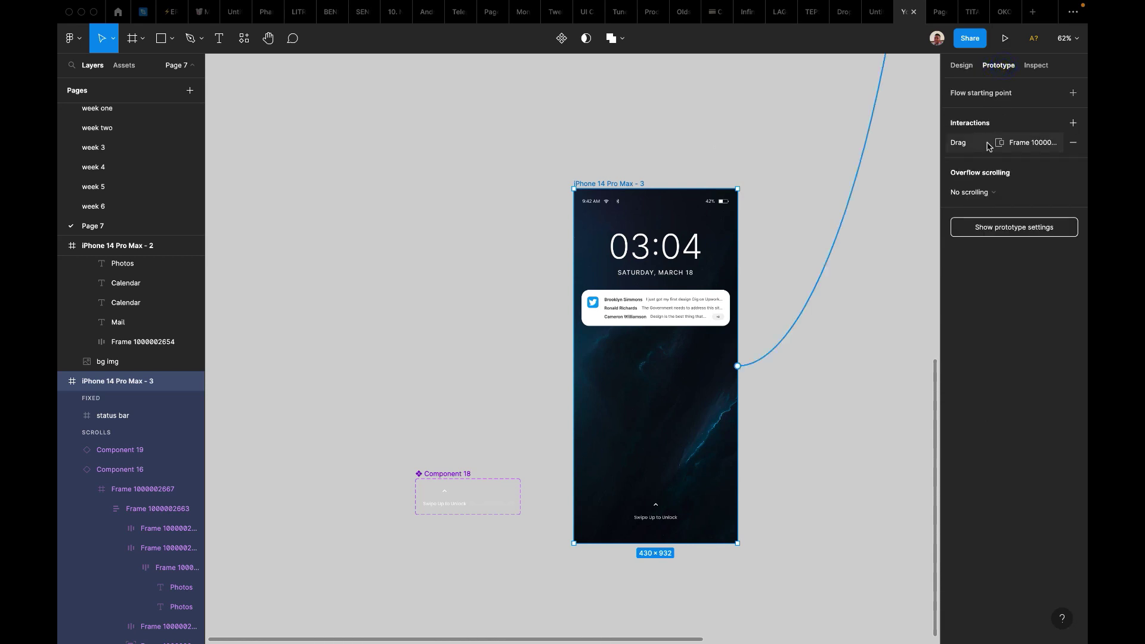
click(972, 227)
click(774, 212)
click(634, 182)
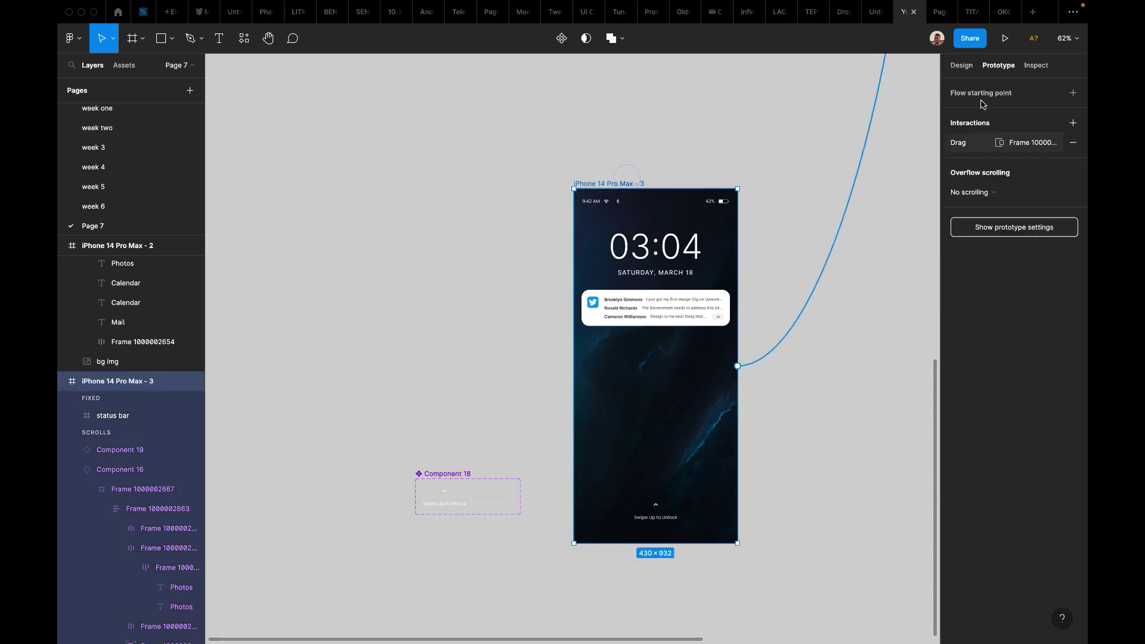
click(1003, 41)
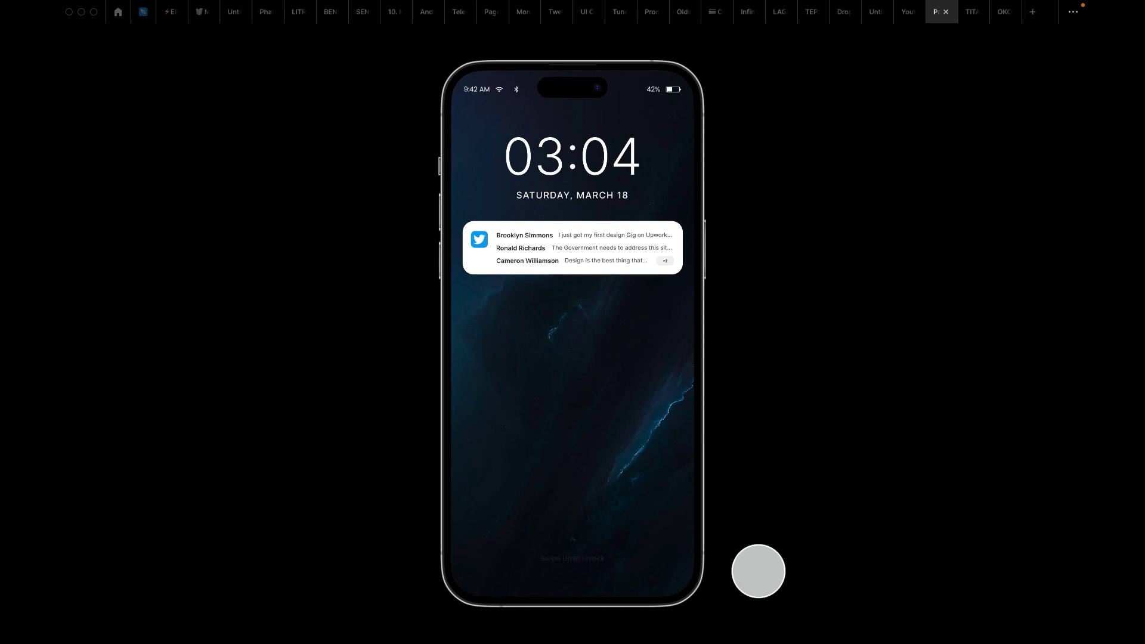
click(906, 11)
scroll(636, 489, up, 5)
scroll(597, 430, left, 5)
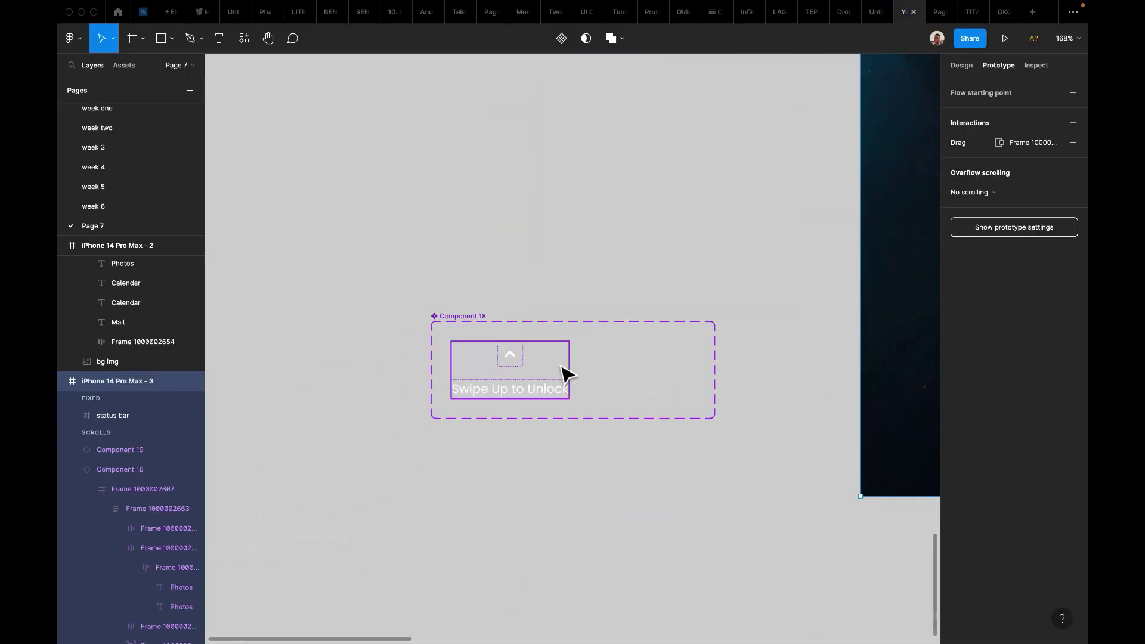
Inspect the drag interaction on the iPhone 14 Pro Max - 3 lock screen, then close its details.
click(555, 389)
click(635, 439)
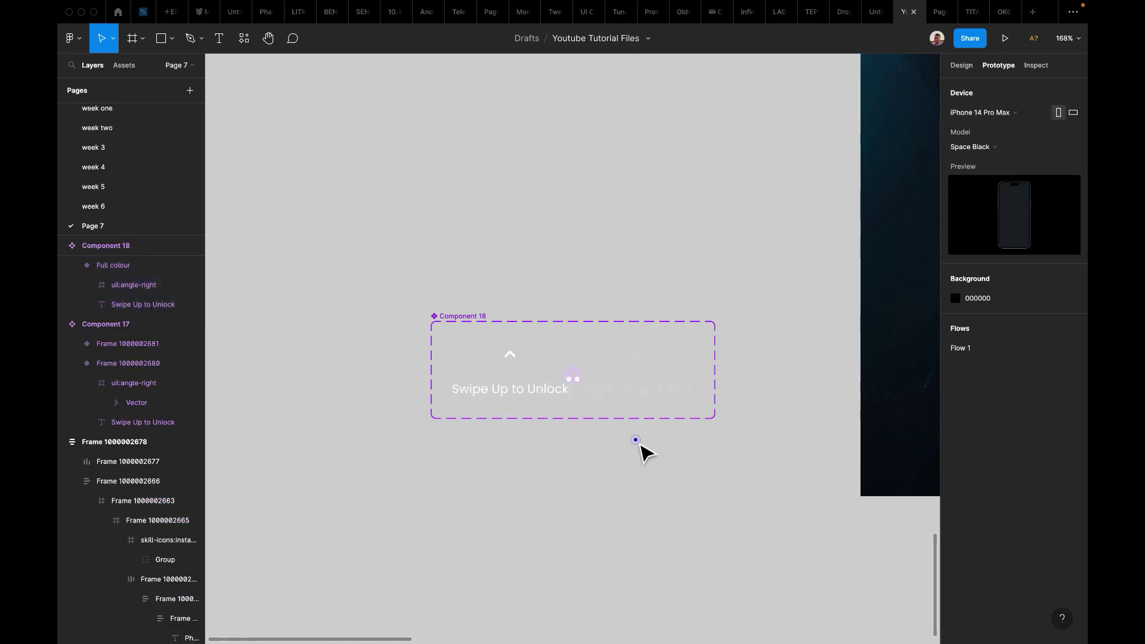
scroll(647, 453, right, 5)
scroll(647, 453, down, 5)
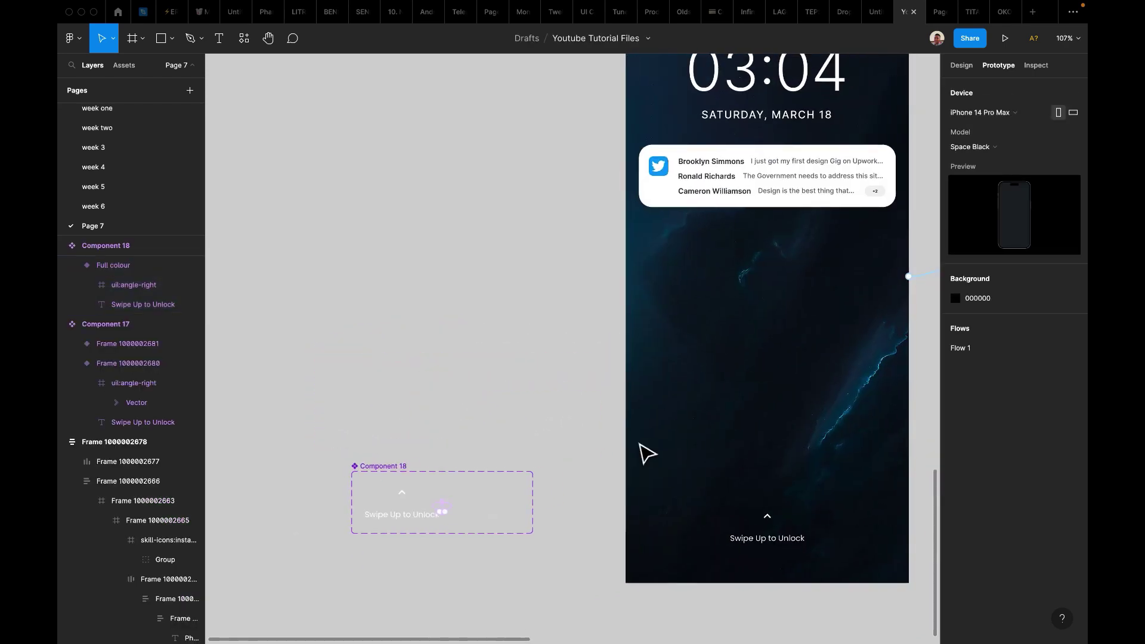
scroll(647, 453, right, 2)
scroll(647, 454, down, 5)
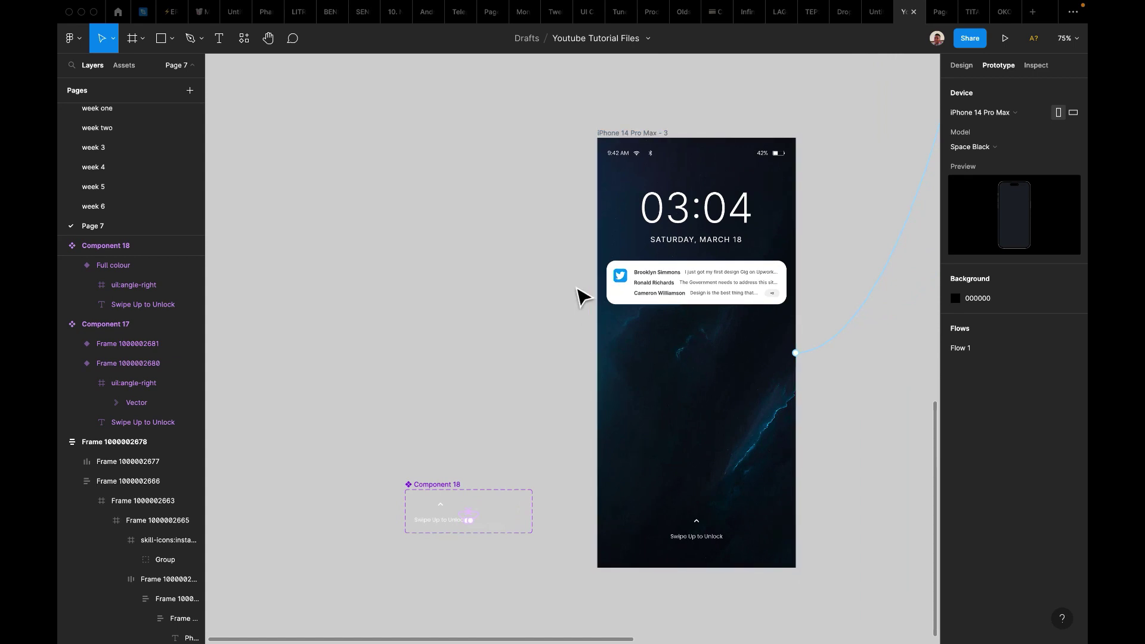
click(645, 378)
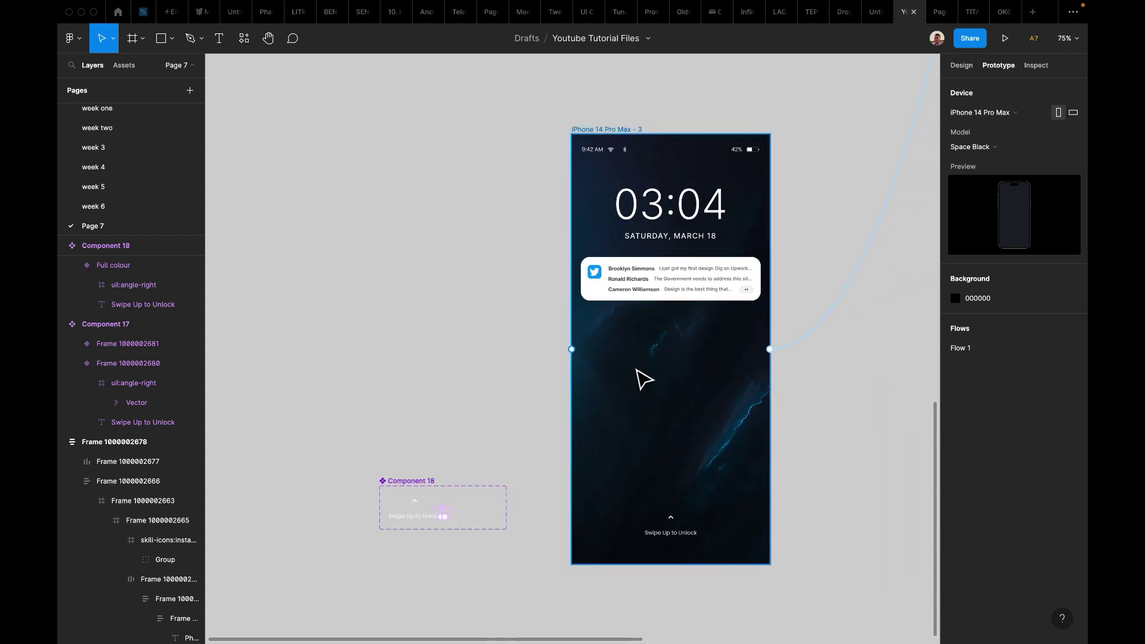
scroll(644, 379, right, 2)
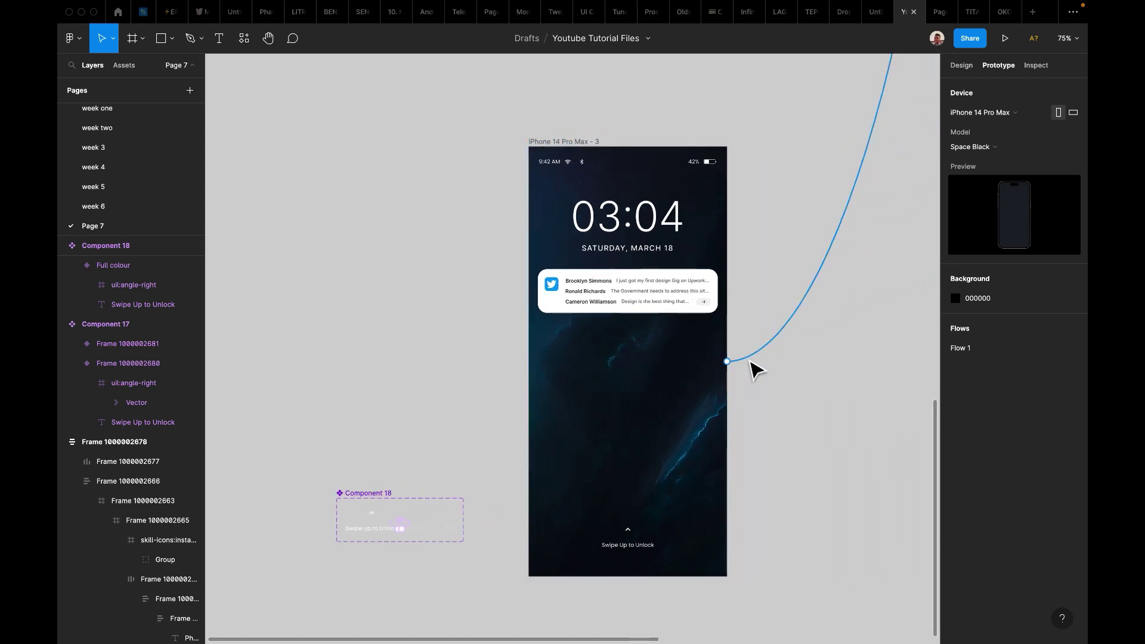
scroll(753, 370, right, 3)
scroll(754, 370, down, 8)
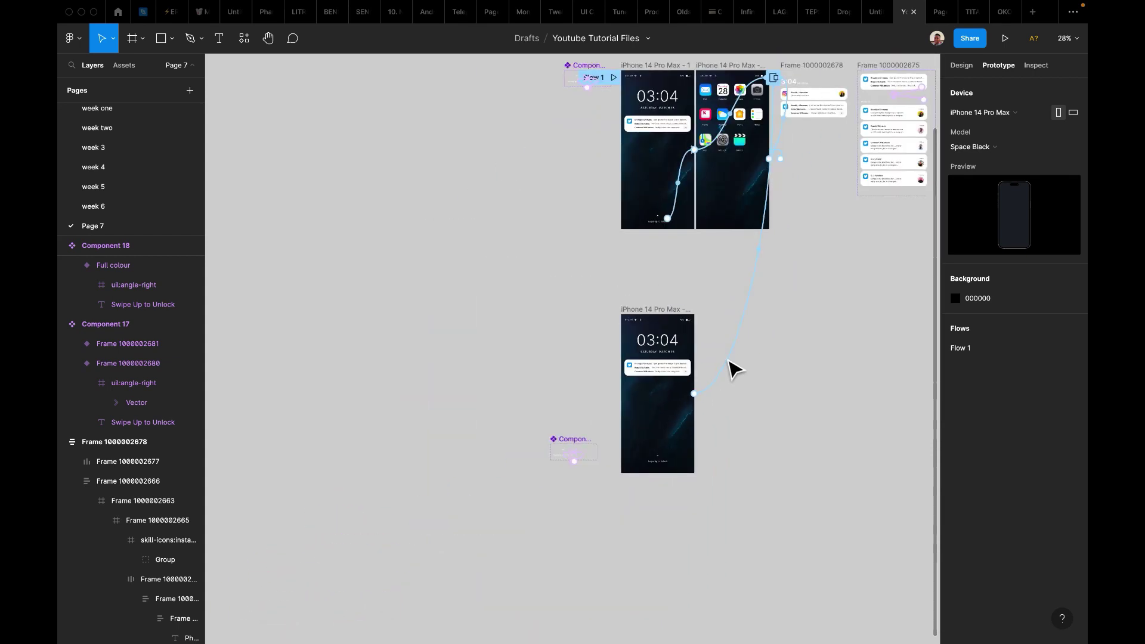
click(733, 369)
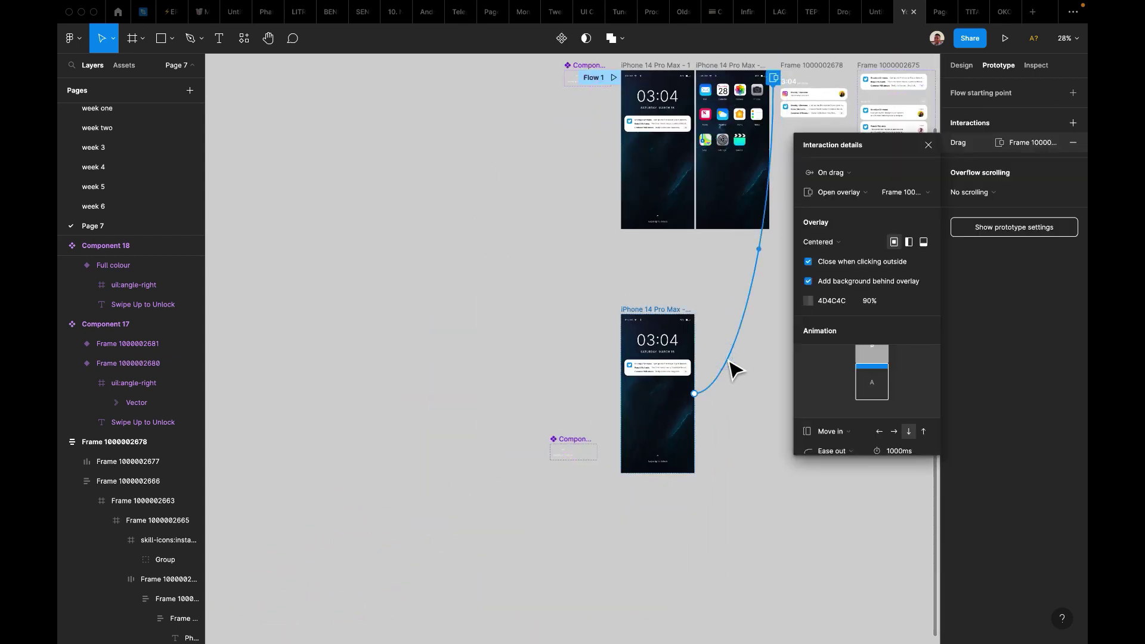
scroll(734, 370, right, 2)
scroll(735, 370, up, 2)
key(Escape)
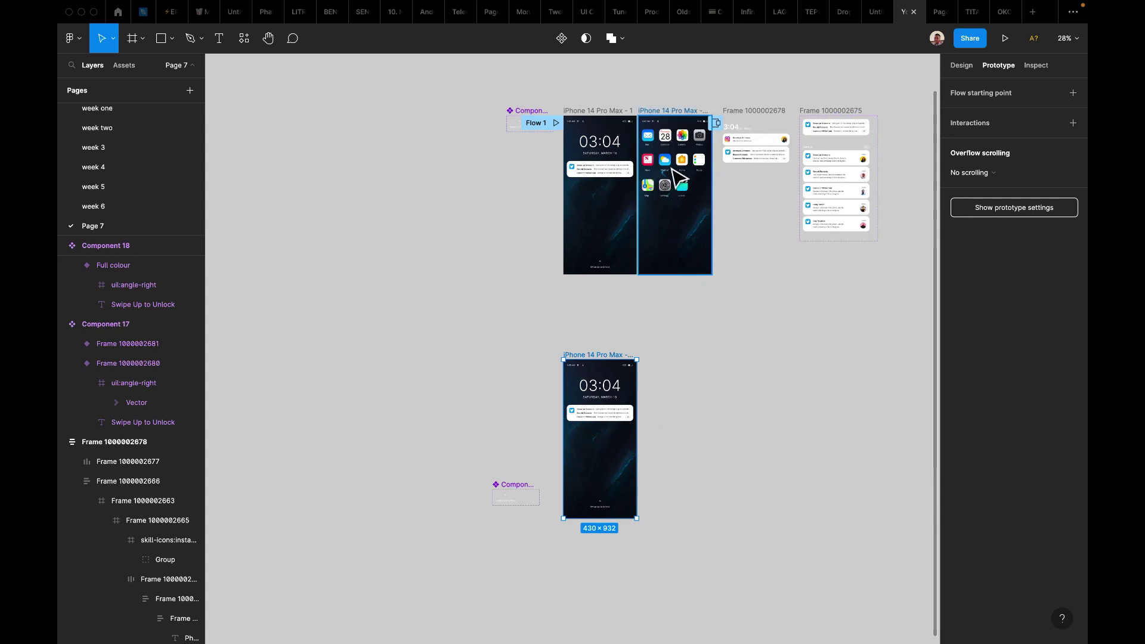
Alt-drag the iPhone 14 Pro Max - 2 home screen down to create iPhone 14 Pro Max - 4.
click(672, 118)
drag(669, 118, 672, 362)
scroll(671, 361, up, 5)
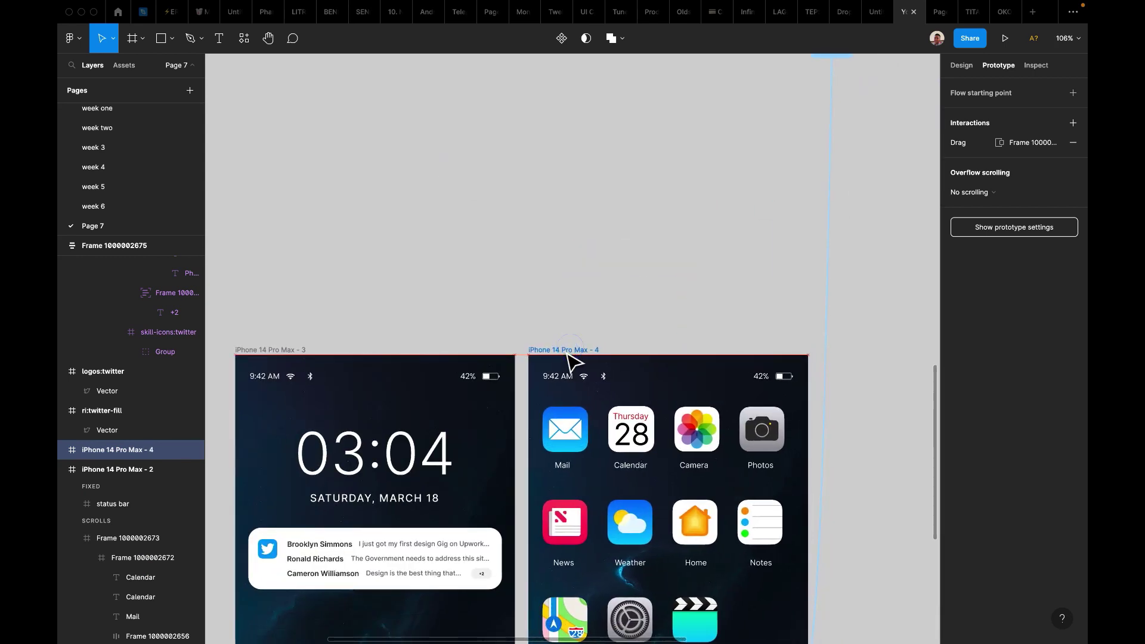
scroll(574, 361, down, 5)
scroll(572, 360, up, 3)
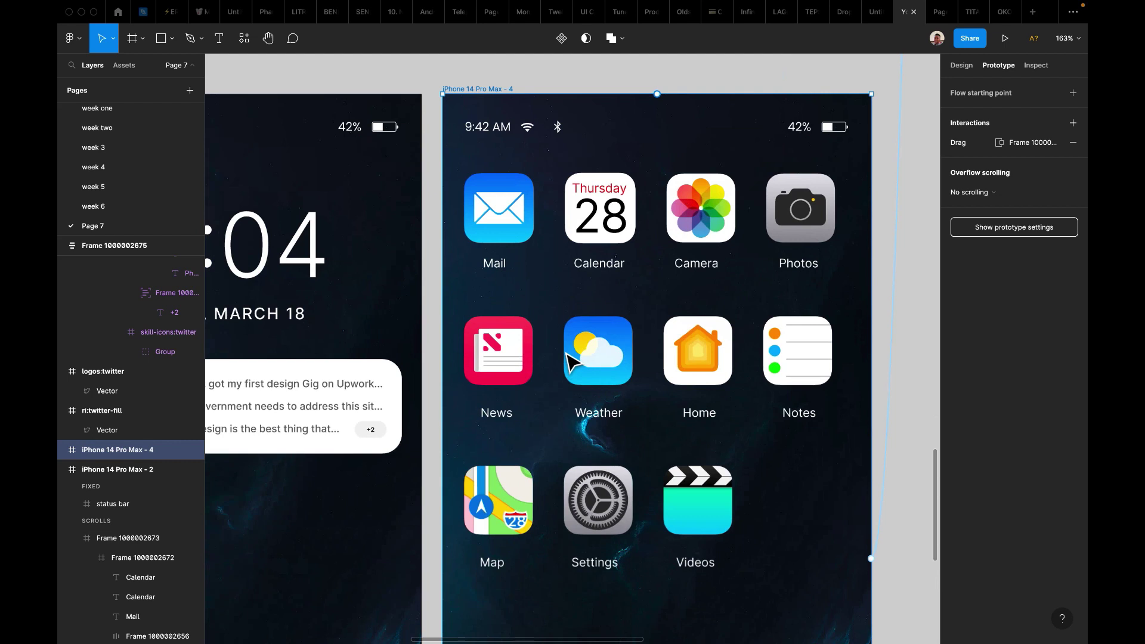
scroll(573, 363, down, 5)
scroll(573, 364, down, 3)
scroll(573, 360, up, 4)
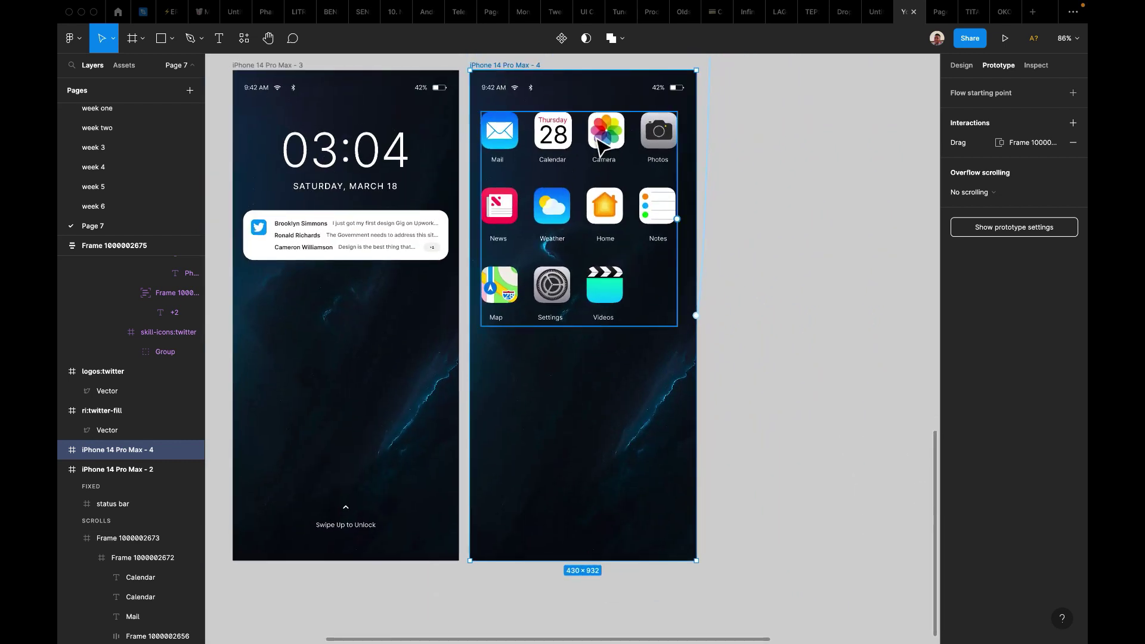
Link the Swipe Up to Unlock component to iPhone 14 Pro Max - 4 with an On drag trigger.
click(356, 545)
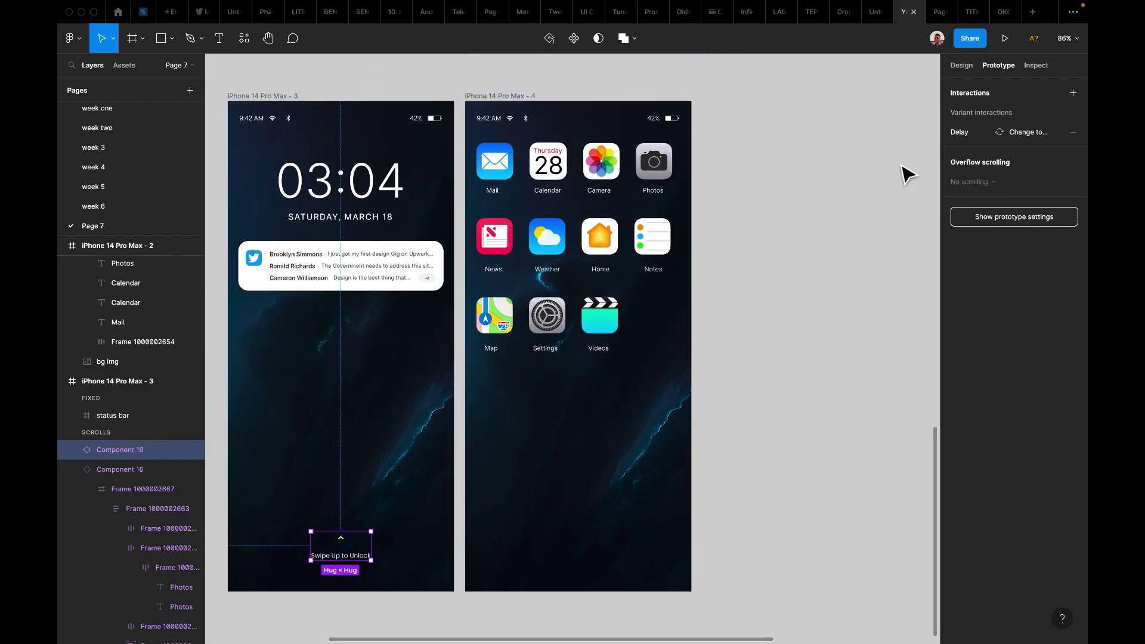
drag(371, 546, 479, 453)
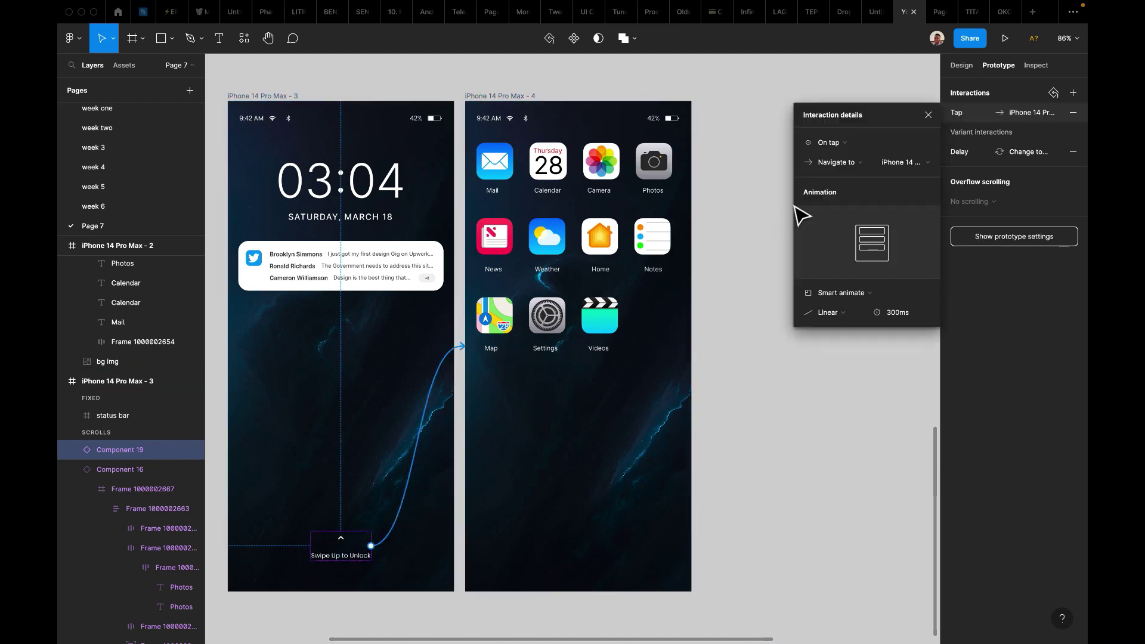
click(853, 143)
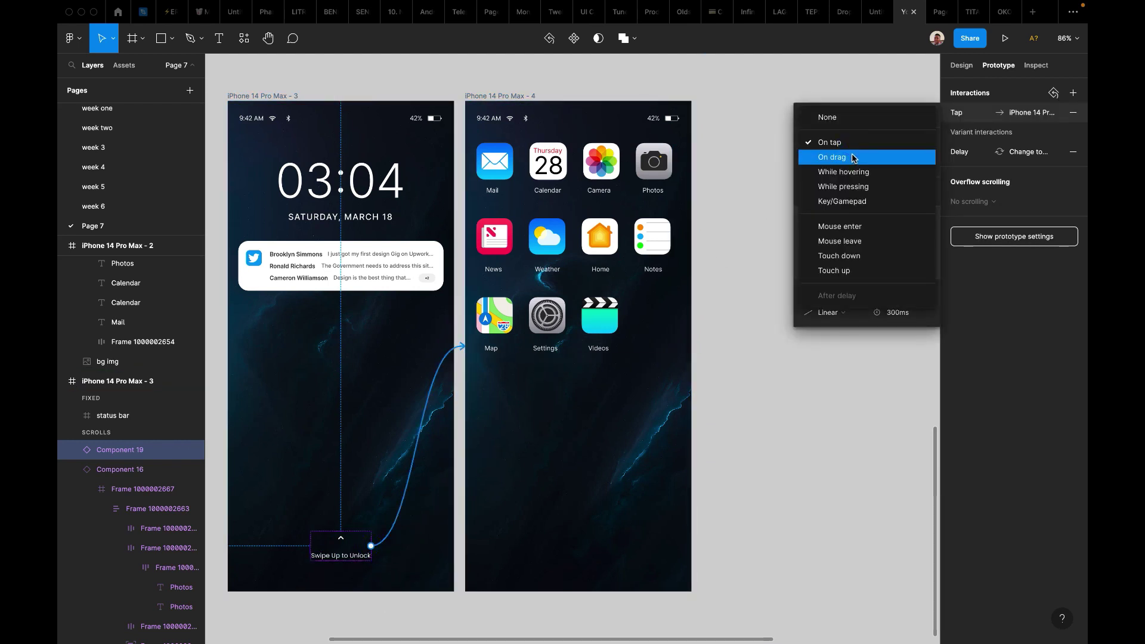
click(853, 158)
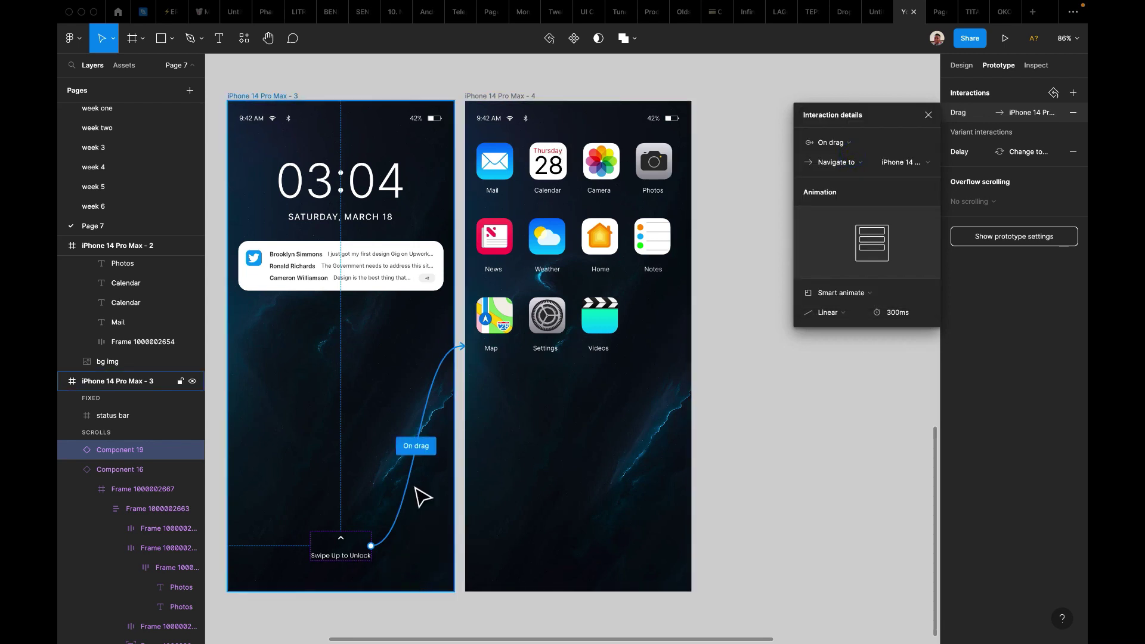
Change the swipe-up unlock's Smart animate duration from 300ms to 400ms.
click(485, 96)
click(445, 370)
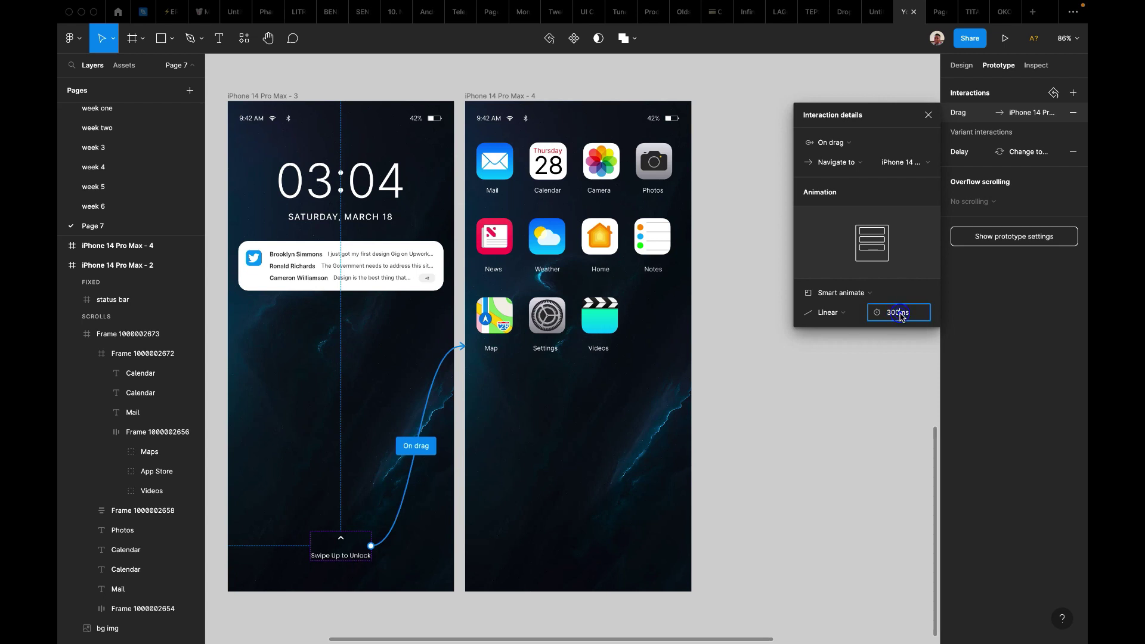
key(Return)
click(793, 402)
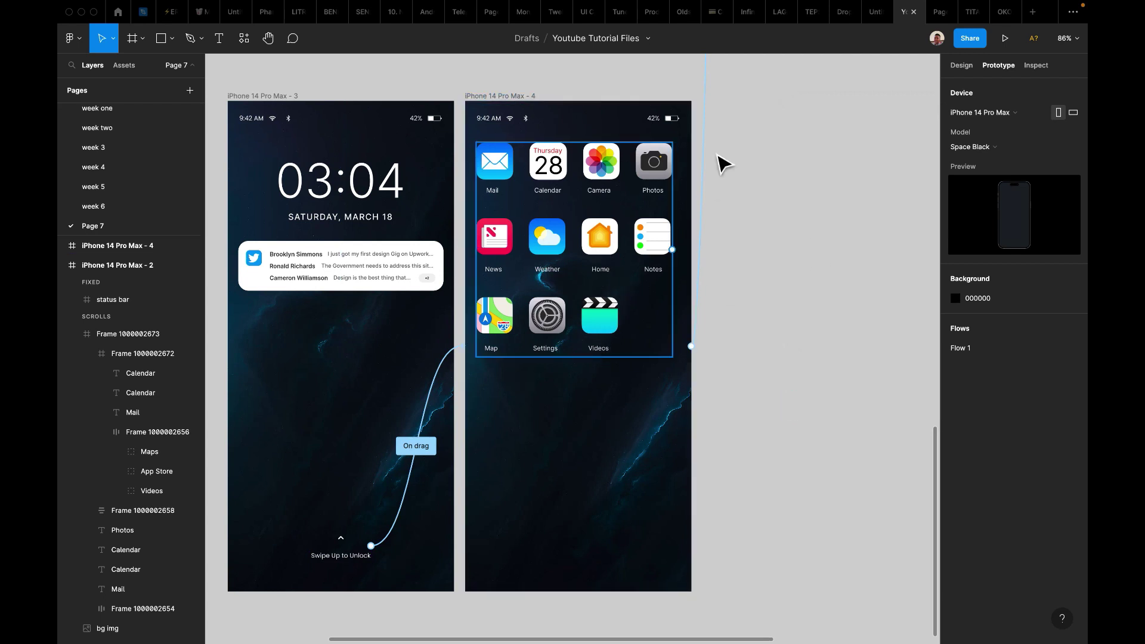
Try the swipe-up unlock in the prototype preview, then set the On drag duration to 600ms.
click(934, 11)
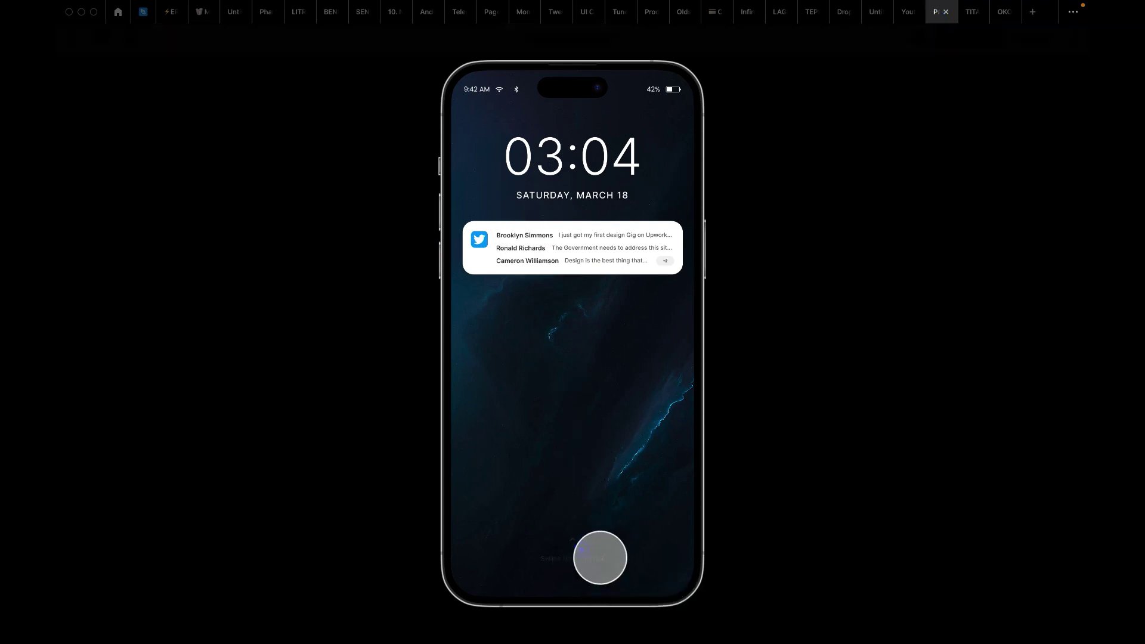
drag(601, 558, 606, 480)
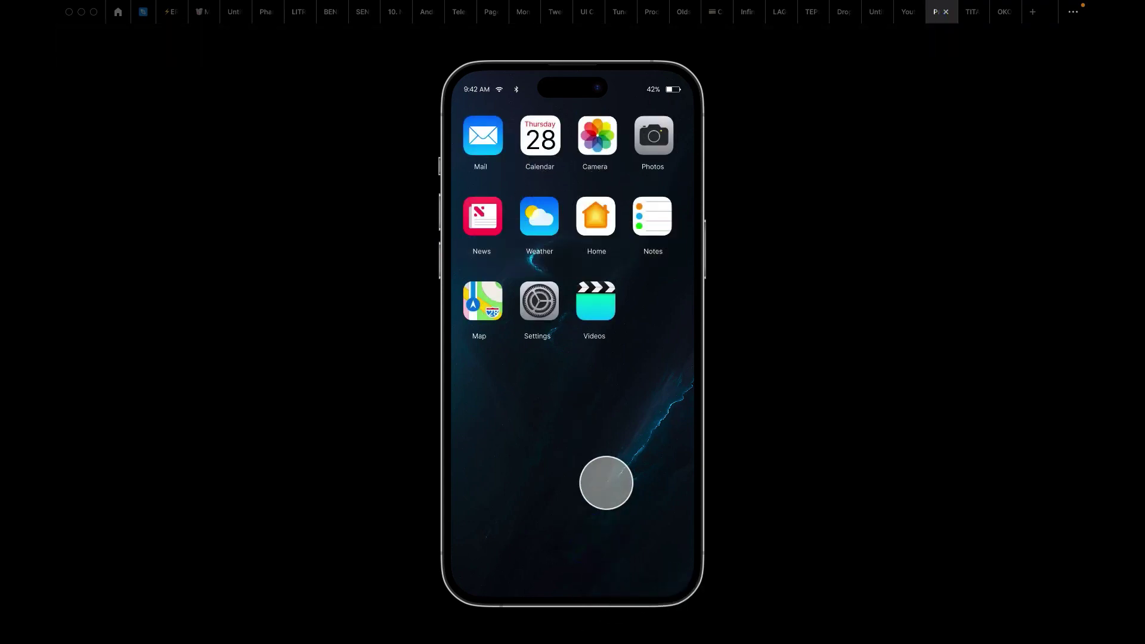
click(902, 13)
click(460, 350)
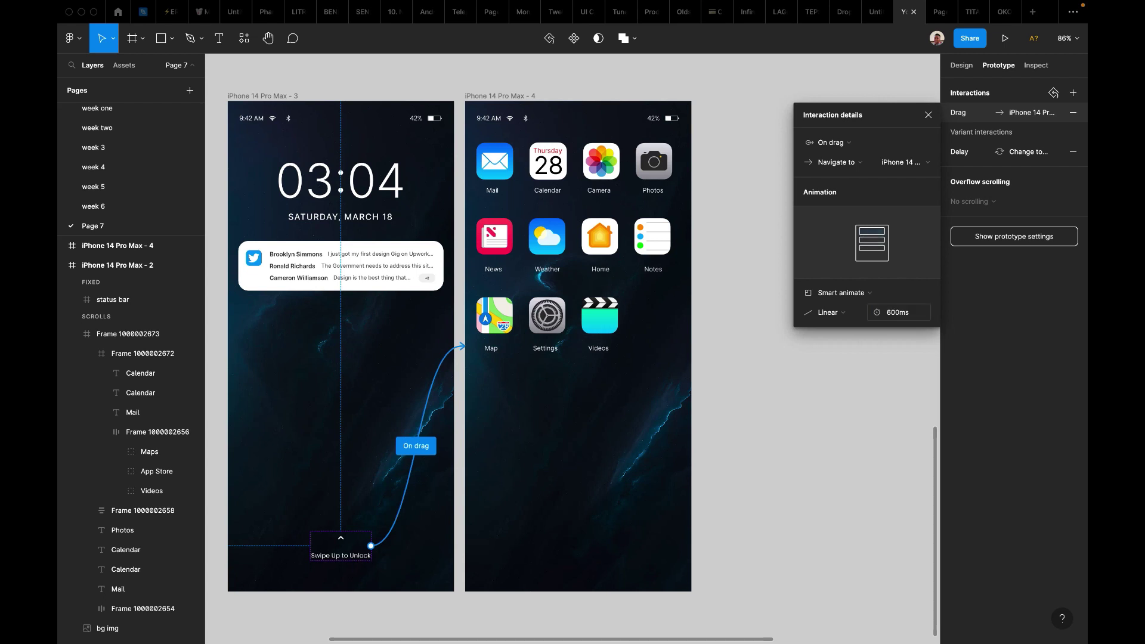
Present the prototype and swipe up from the lock screen again to test the 600ms unlock.
key(super+alt+Return)
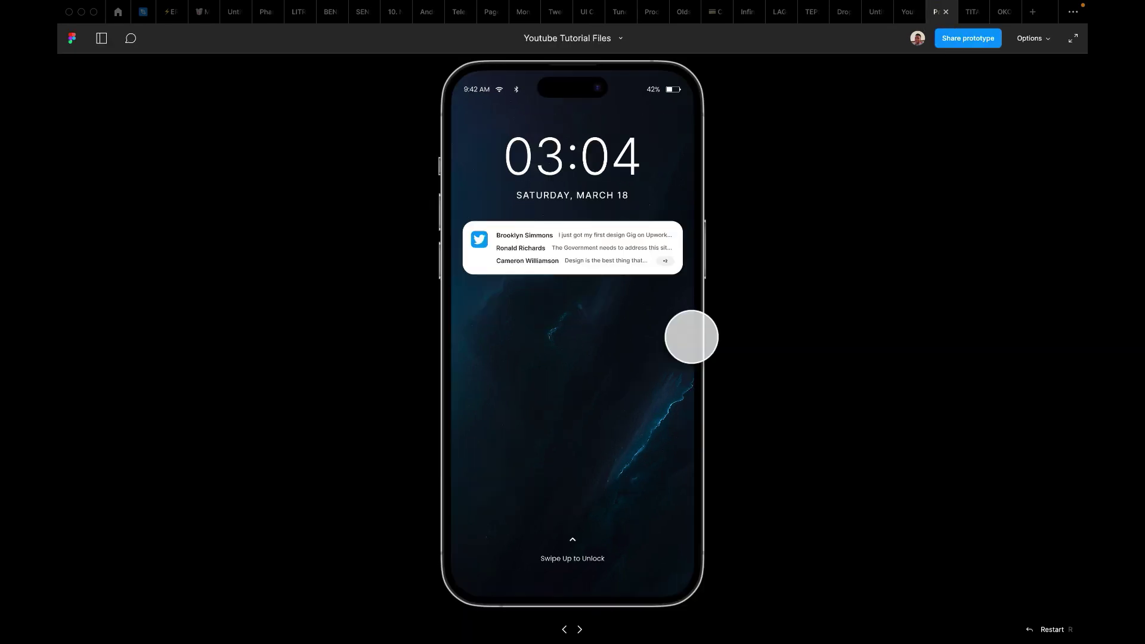
drag(588, 567, 596, 481)
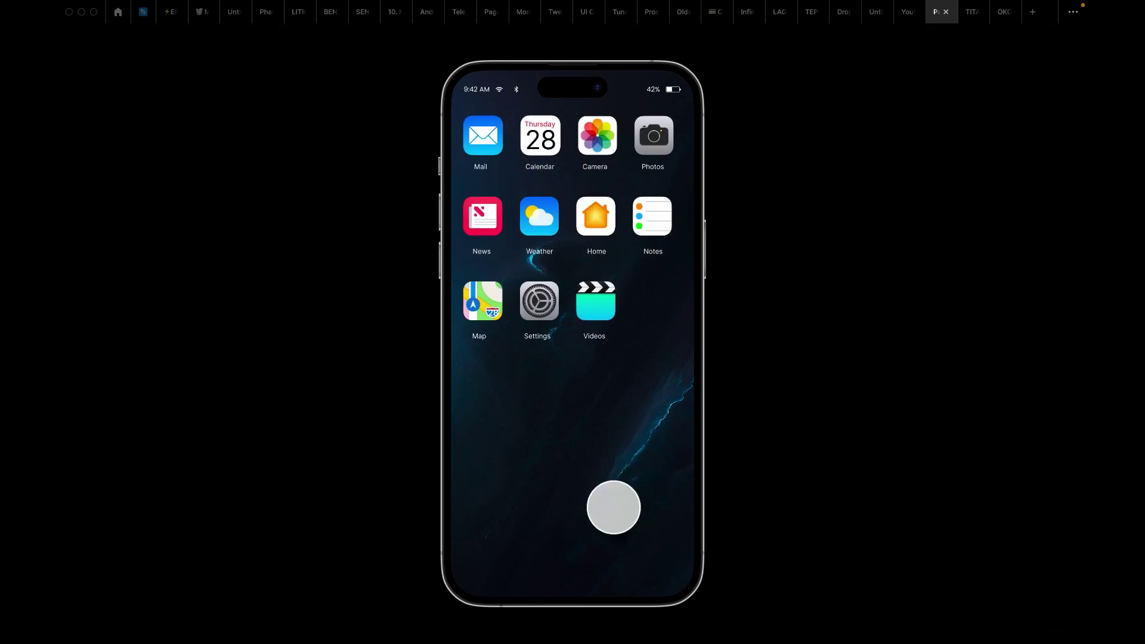
click(667, 346)
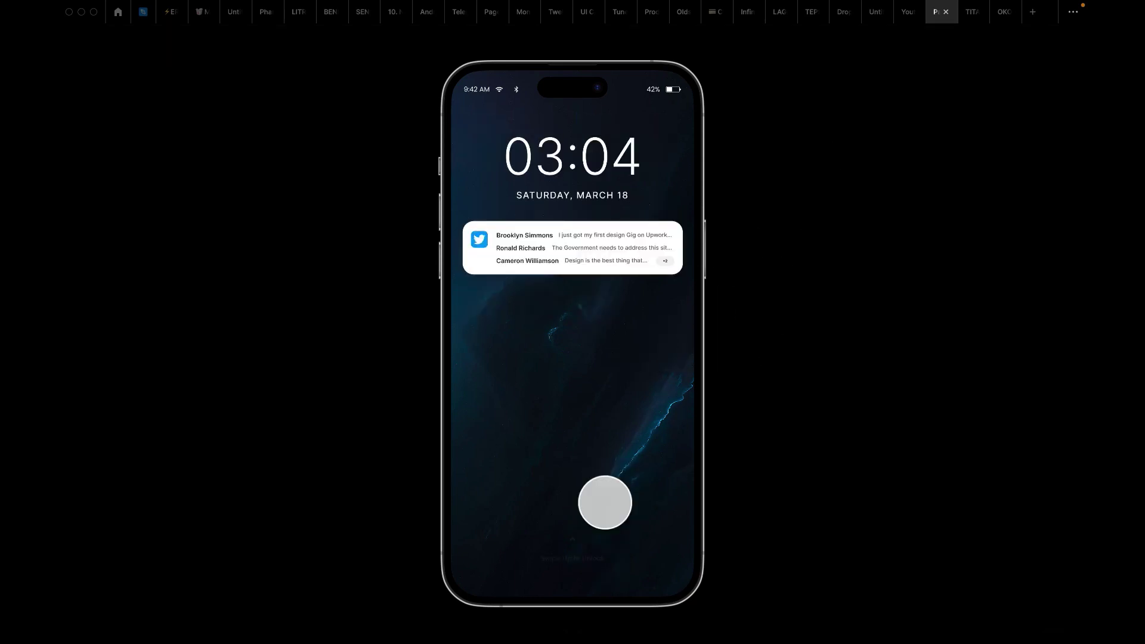
drag(606, 587, 620, 429)
drag(596, 549, 614, 460)
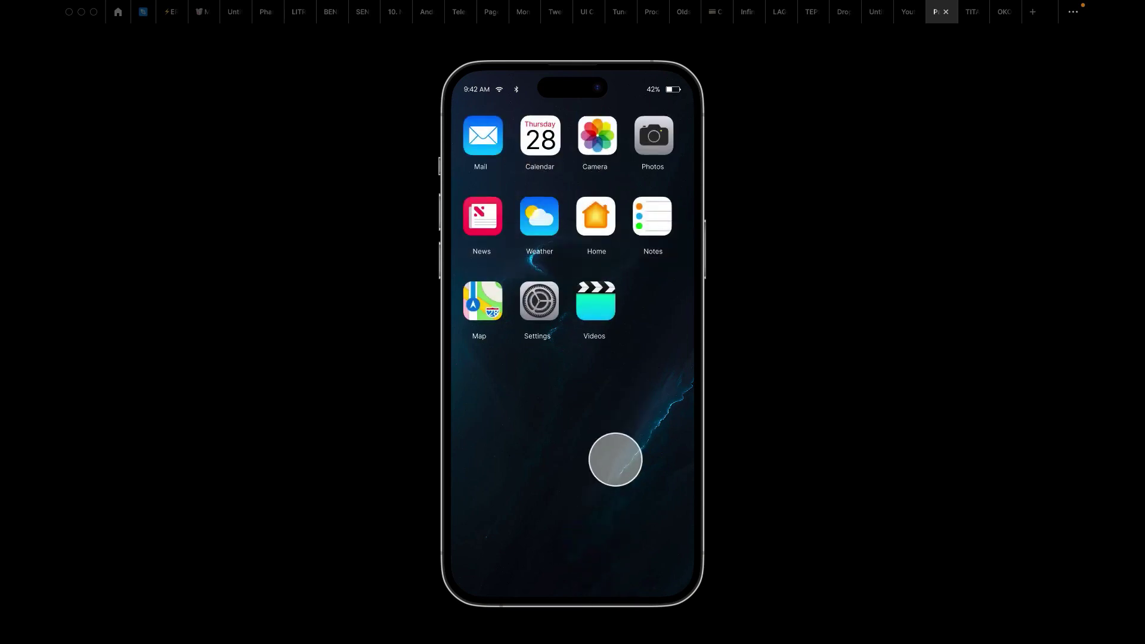
click(904, 13)
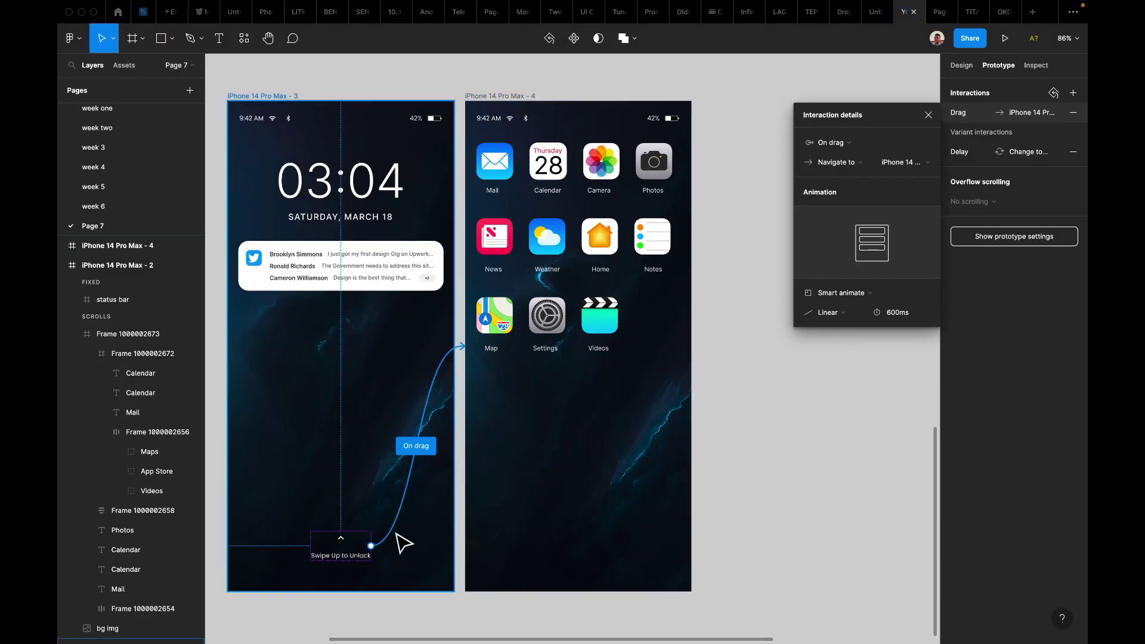
Return to the Youtube Tutorial Files design and bring the notification stack into view.
click(869, 20)
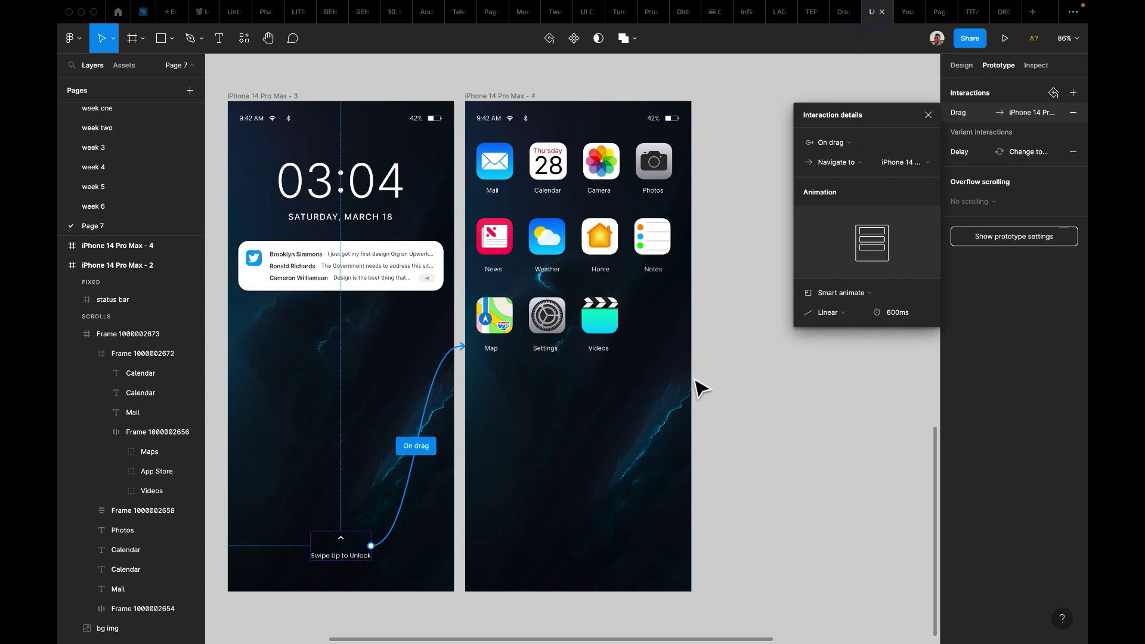
key(ctrl+Tab)
scroll(698, 427, down, 5)
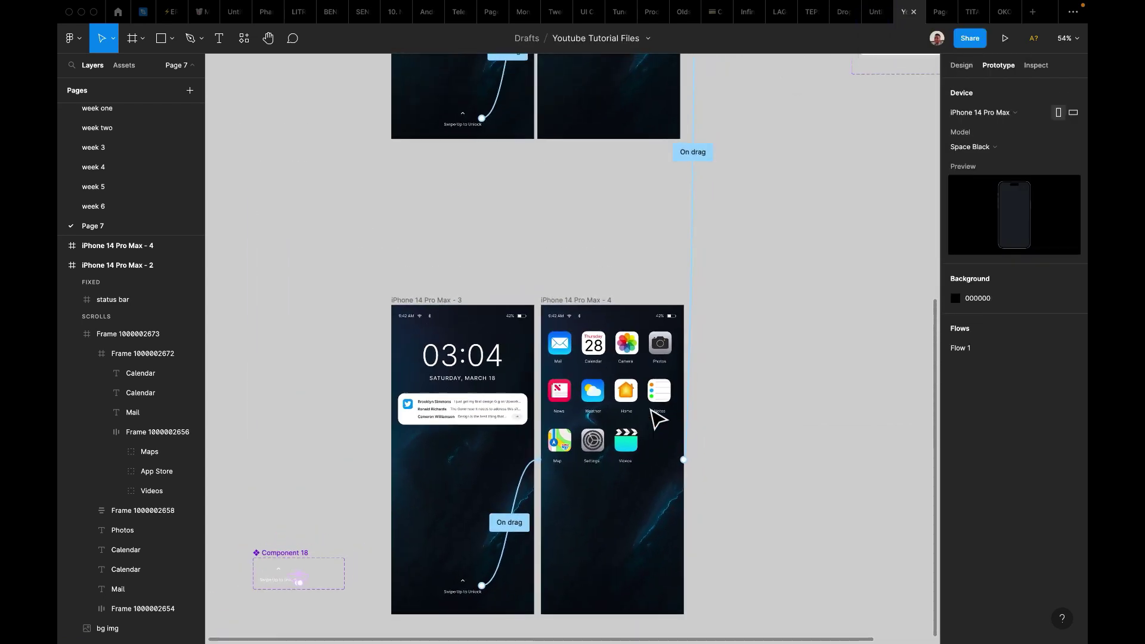
scroll(612, 405, up, 4)
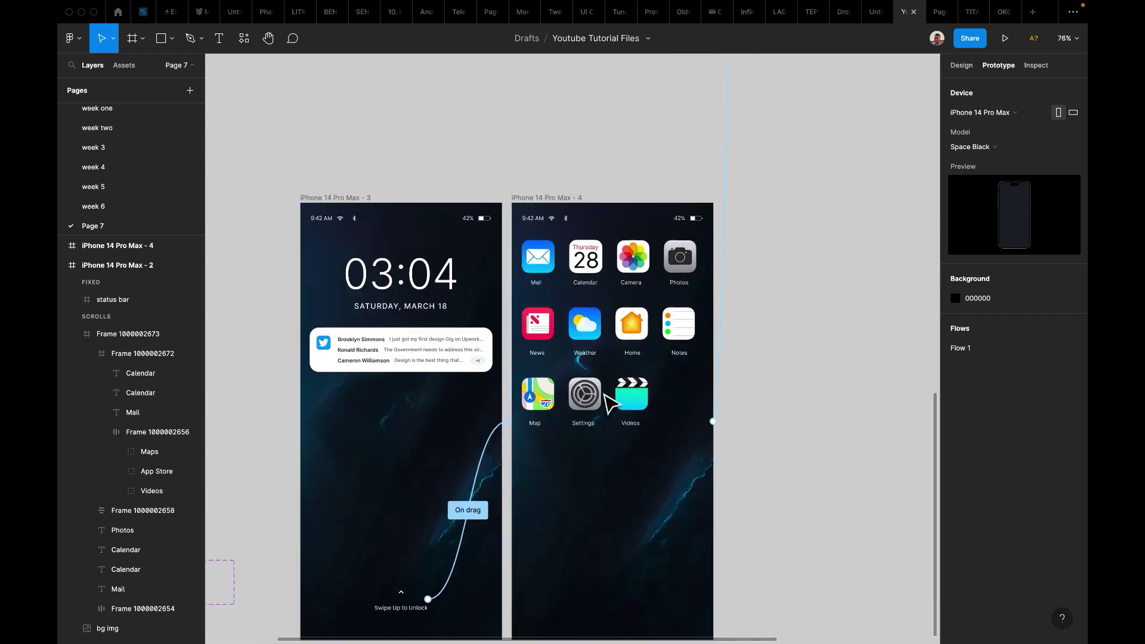
scroll(604, 394, down, 3)
scroll(608, 394, right, 3)
scroll(680, 290, up, 4)
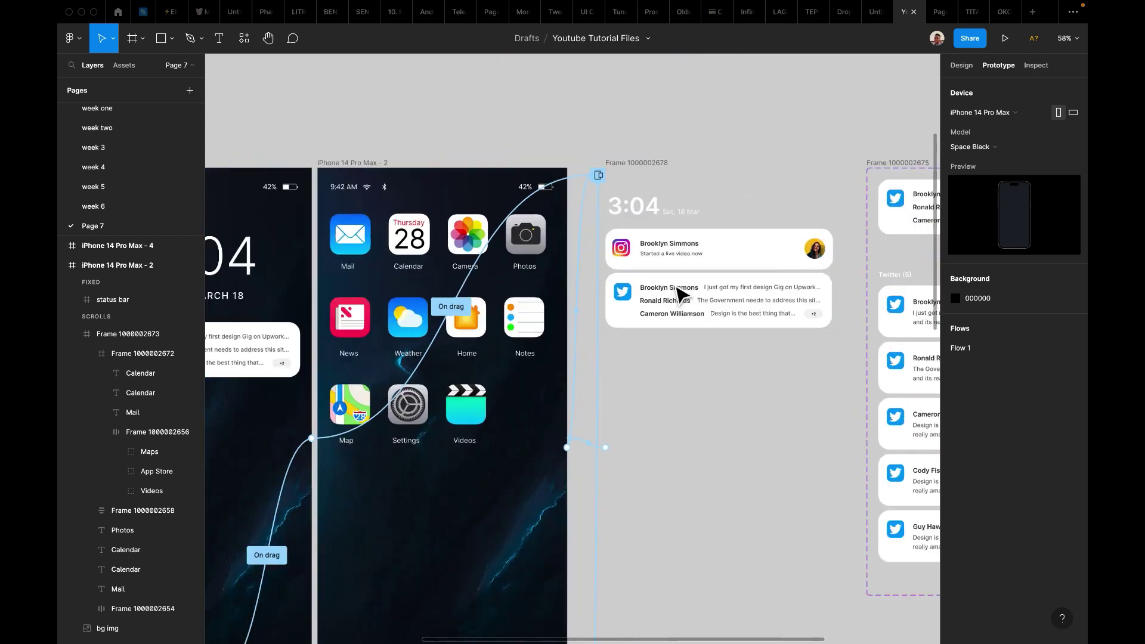
scroll(680, 292, up, 2)
scroll(661, 225, down, 3)
scroll(660, 225, right, 2)
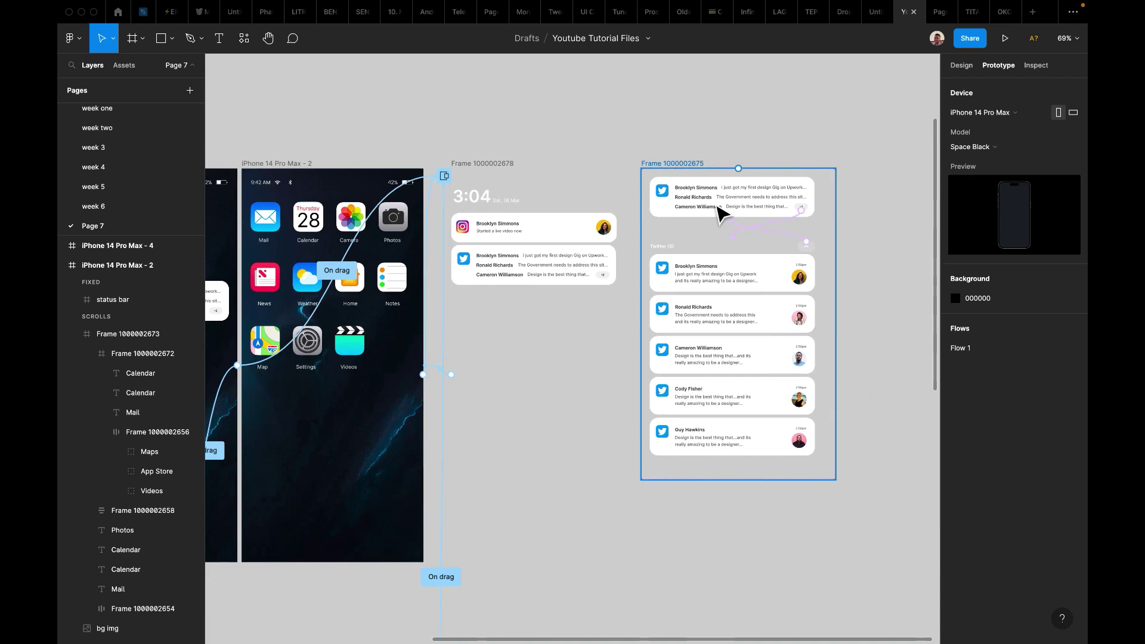
click(720, 212)
click(719, 218)
scroll(710, 214, down, 3)
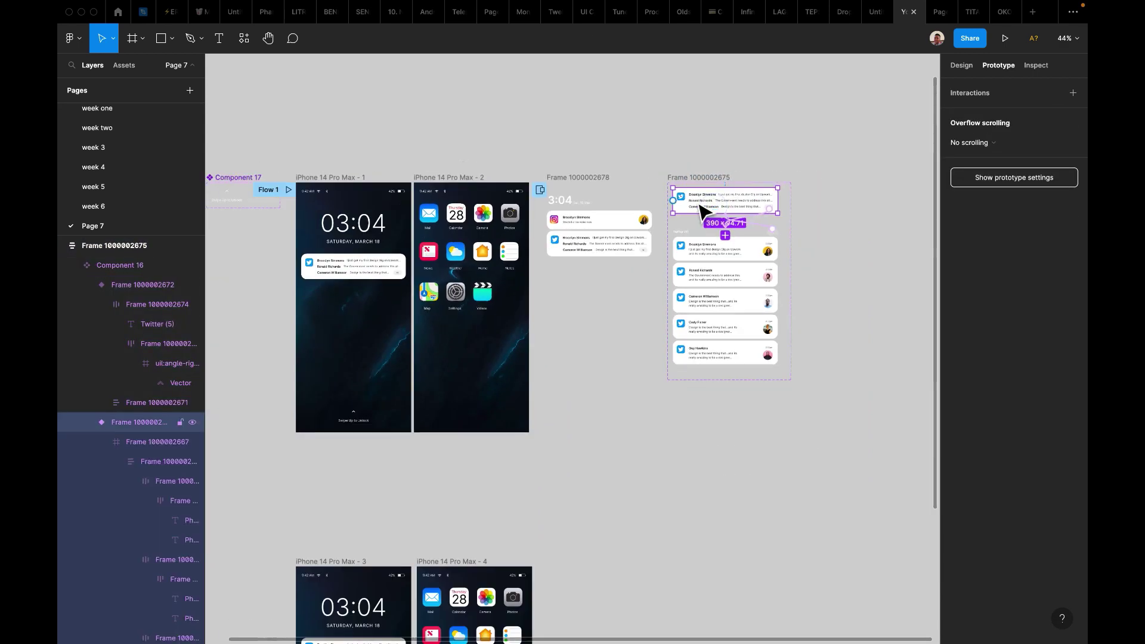
click(697, 265)
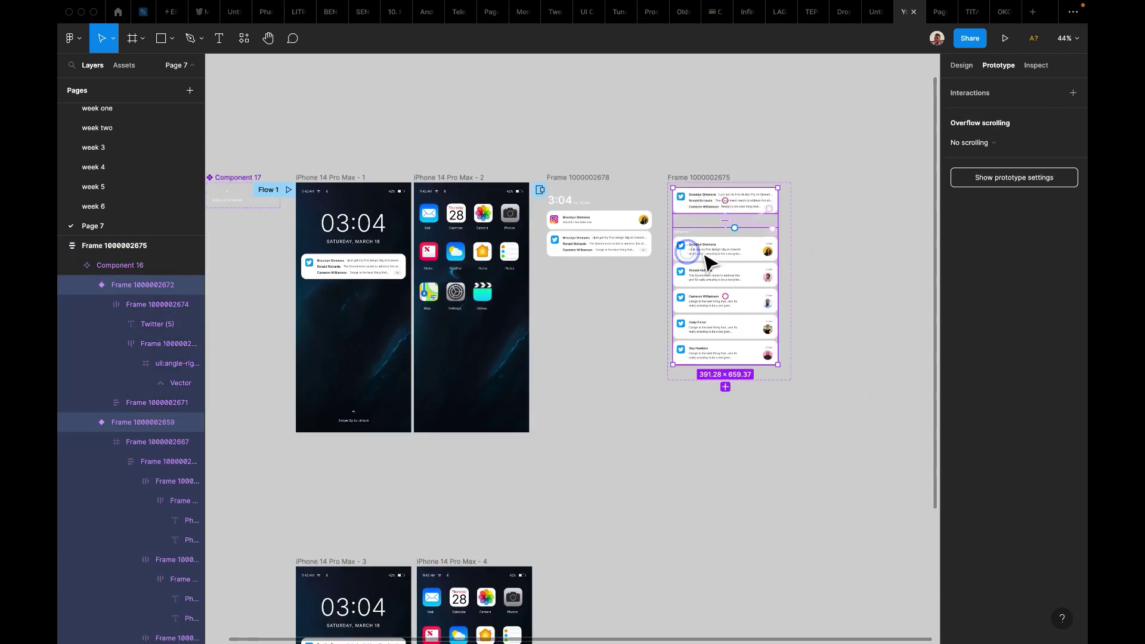
drag(716, 266, 657, 416)
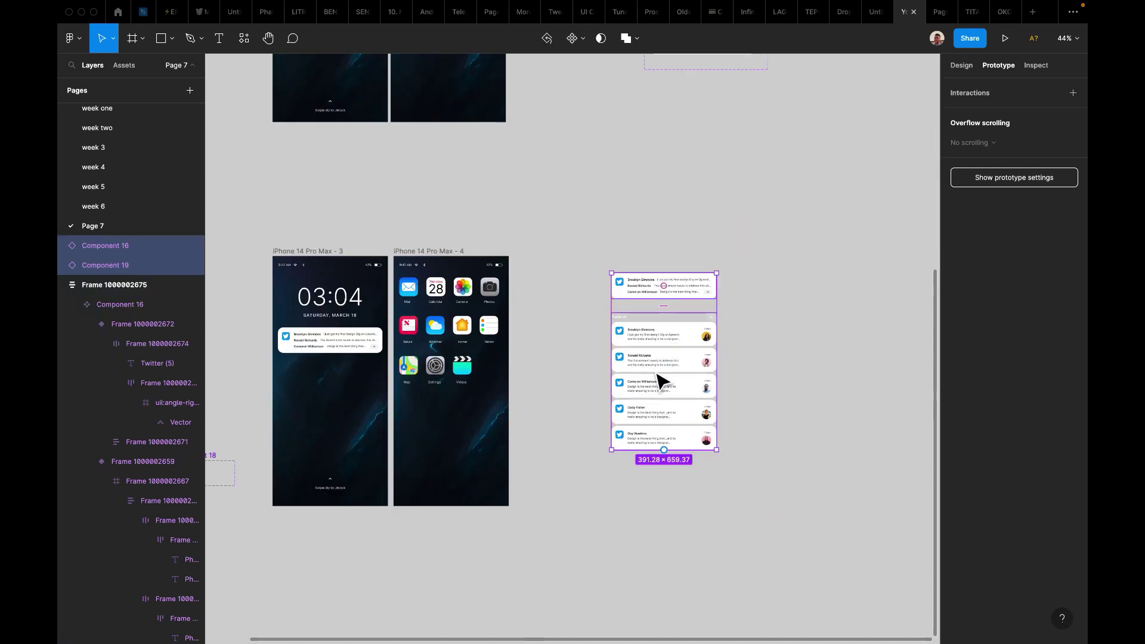
Detach the collapsed Twitter card Component 19 into a plain frame.
click(644, 293)
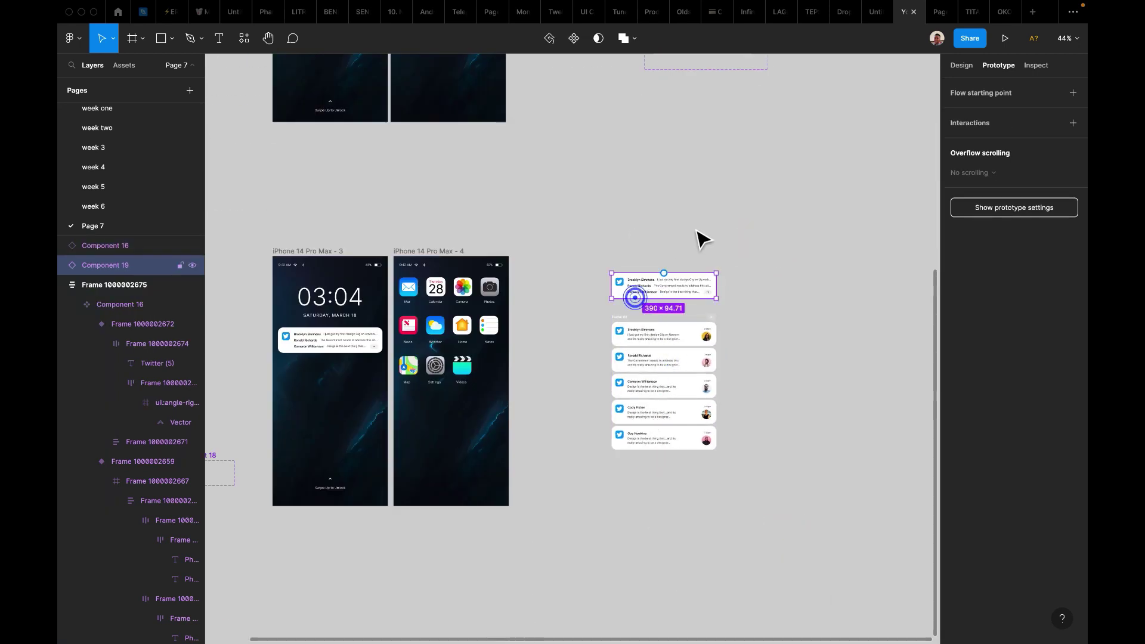
click(961, 67)
click(1072, 230)
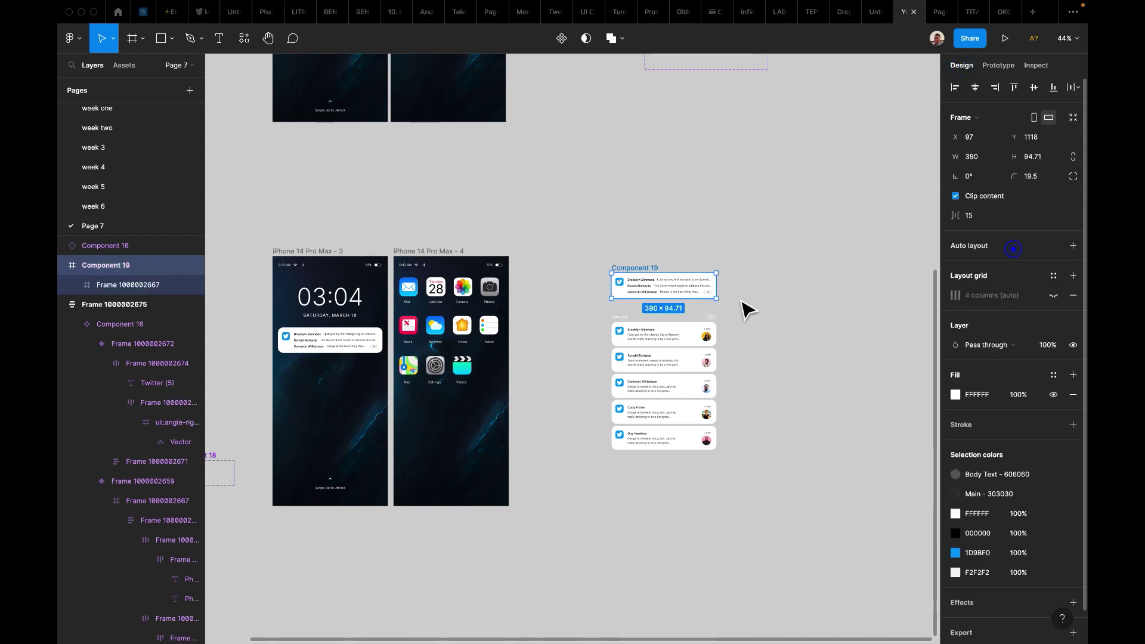
click(647, 325)
Detach the expanded Twitter list and place it beside the collapsed card.
scroll(647, 322, up, 5)
key(super+alt+b)
scroll(763, 276, down, 2)
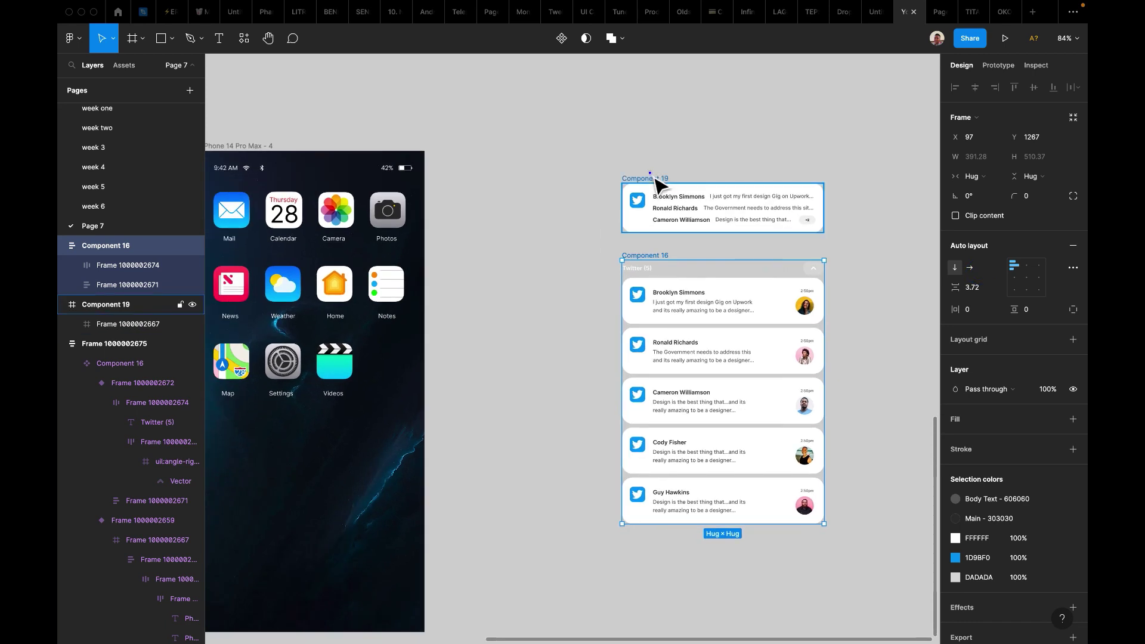
click(653, 176)
scroll(650, 174, right, 4)
drag(535, 265, 759, 171)
drag(537, 184, 511, 178)
scroll(649, 230, up, 10)
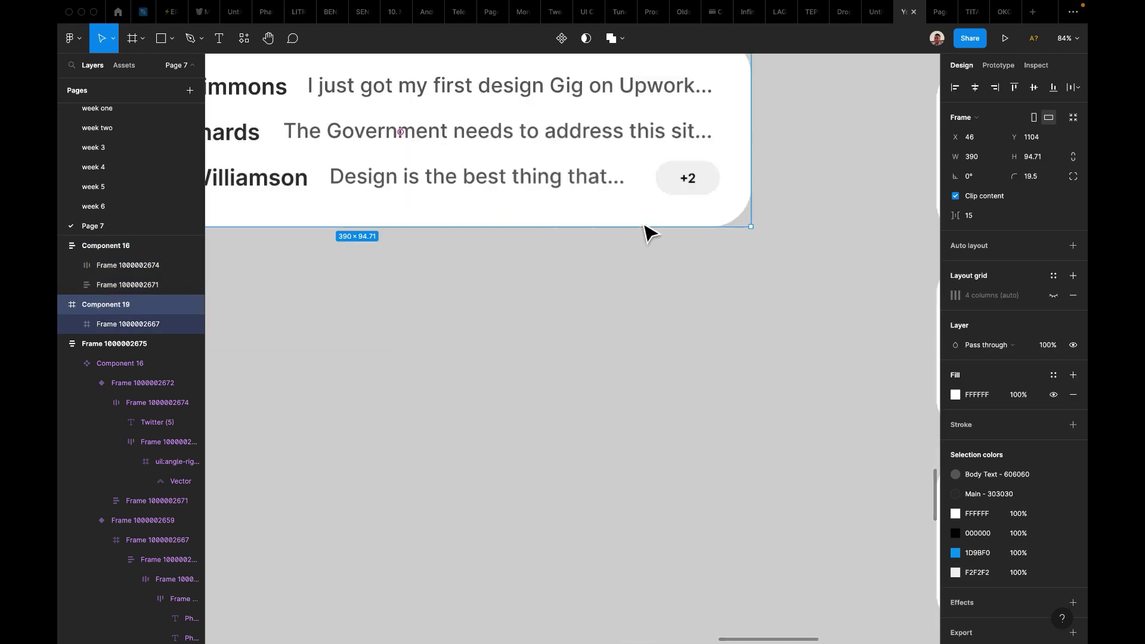
Inspect the +2 text layer inside the collapsed card.
double_click(686, 189)
double_click(689, 189)
double_click(689, 191)
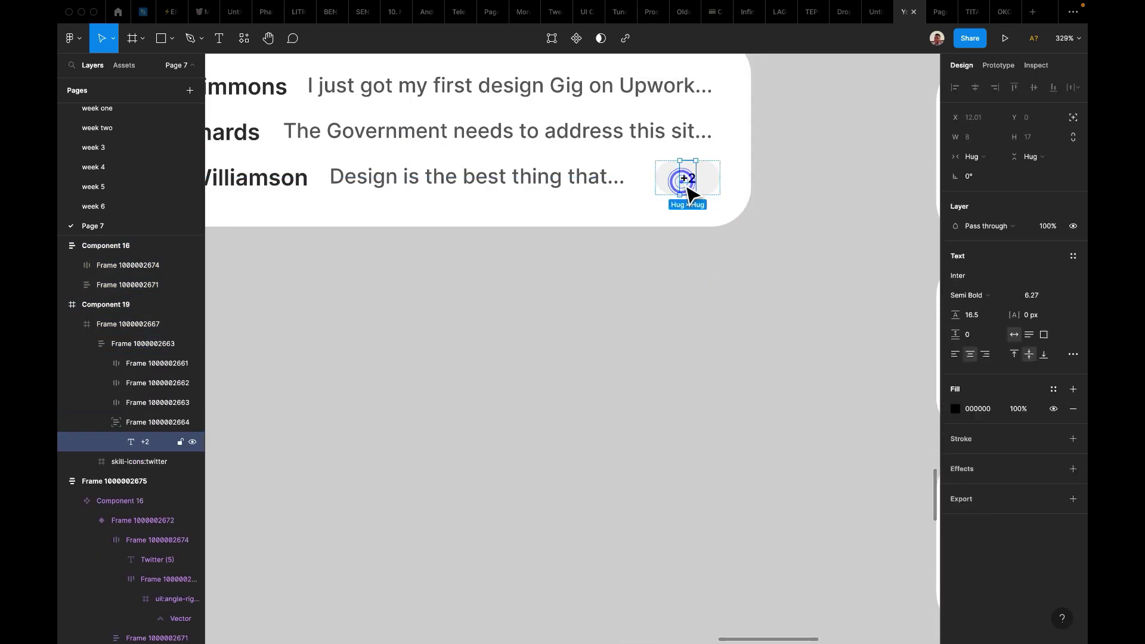
scroll(689, 192, down, 2)
click(719, 239)
scroll(691, 197, down, 4)
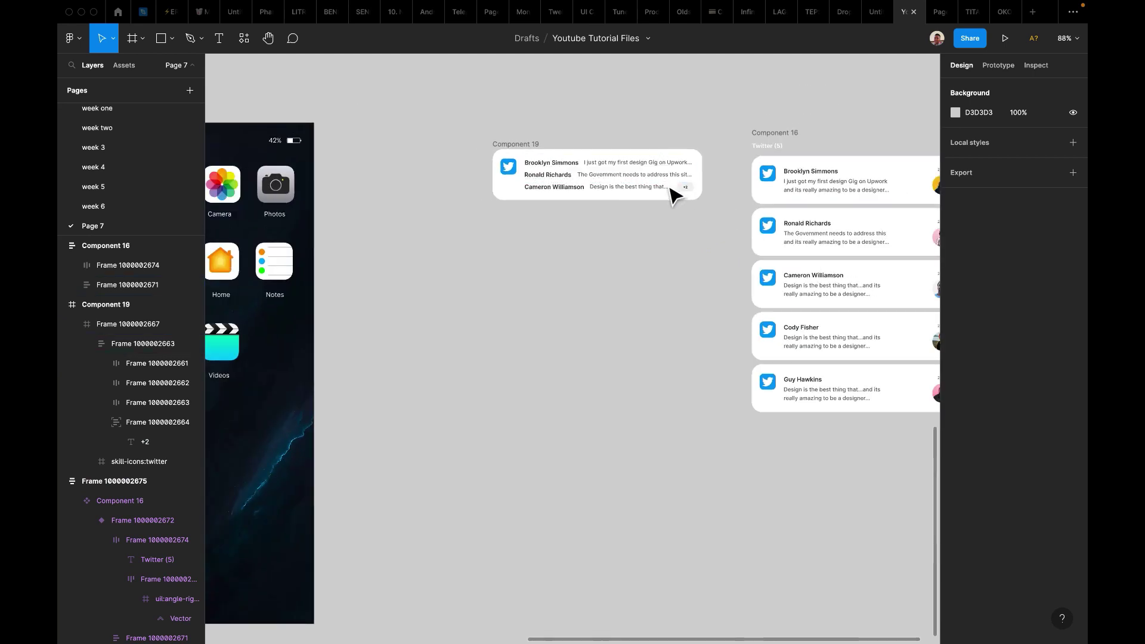
Stack the collapsed card above the expanded list and move both beside iPhone 14 Pro Max - 4.
click(774, 132)
scroll(770, 128, right, 5)
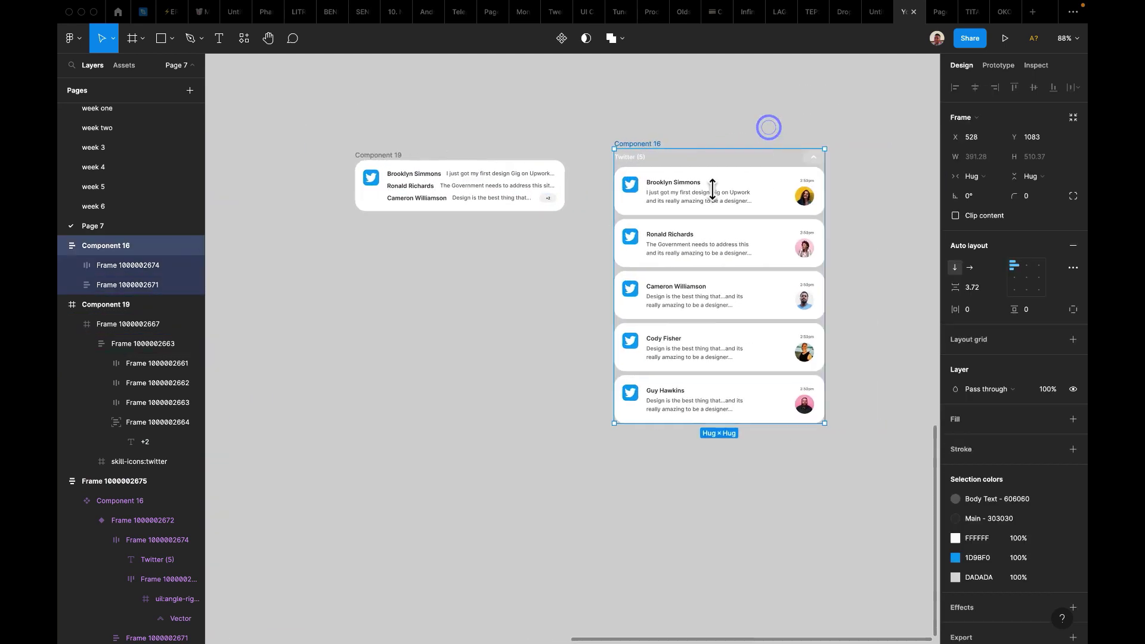
scroll(499, 199, up, 4)
scroll(499, 204, down, 3)
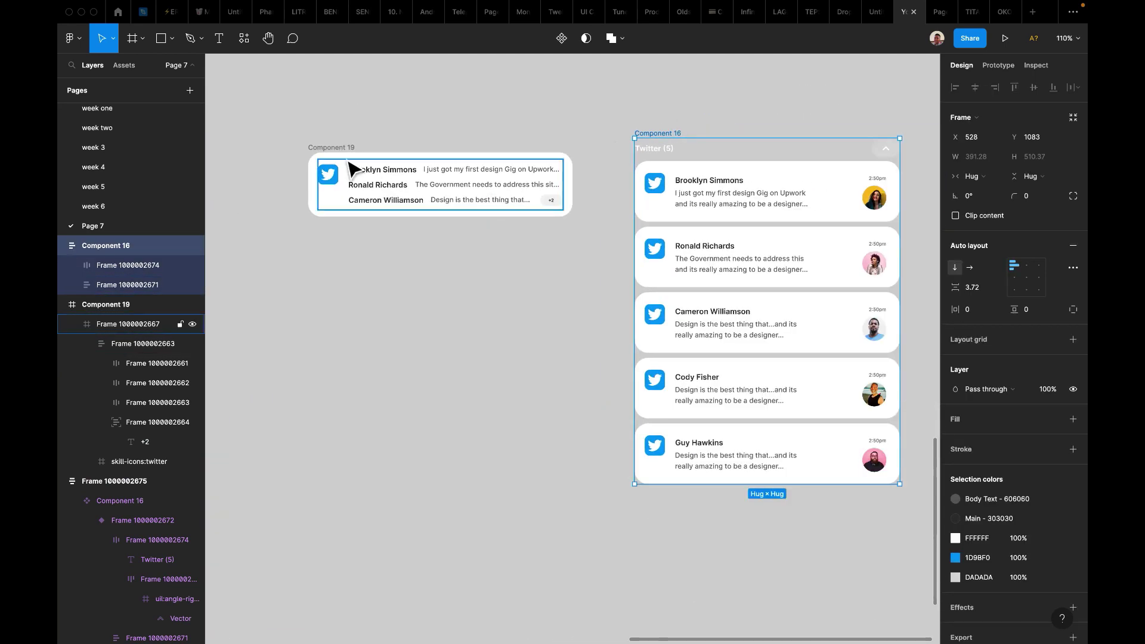
drag(350, 153, 677, 217)
scroll(678, 216, down, 4)
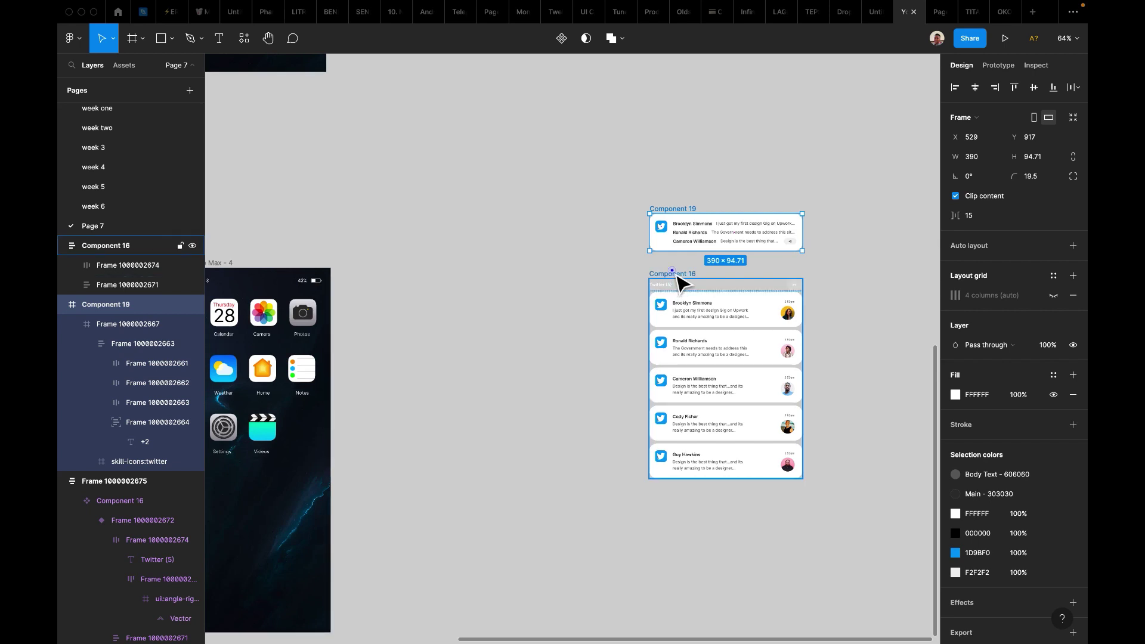
shift+click(683, 275)
scroll(537, 322, right, 5)
drag(519, 334, 396, 343)
scroll(399, 344, left, 5)
scroll(393, 334, up, 5)
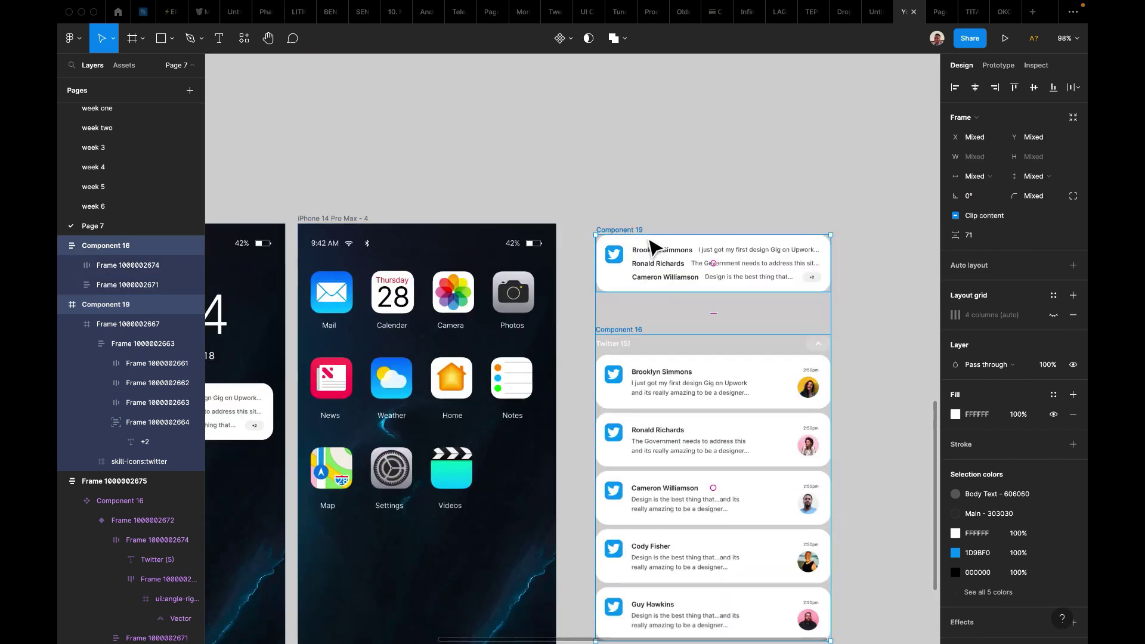
Rename the collapsed card 'Main Notification' and the expanded list 'Sub Notification'.
click(636, 229)
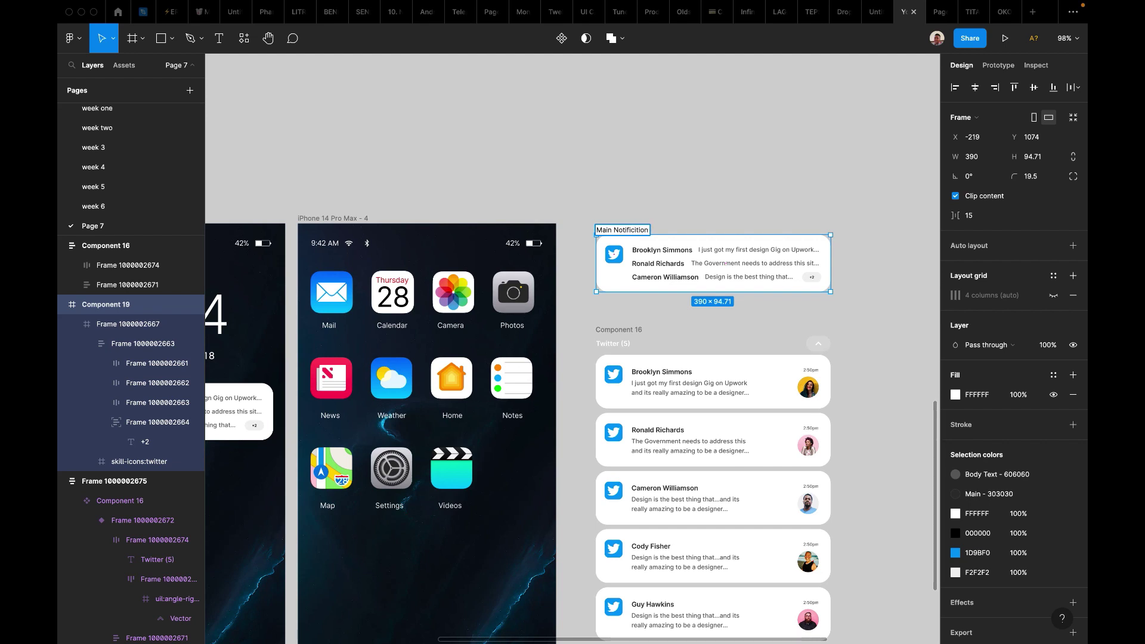
click(685, 189)
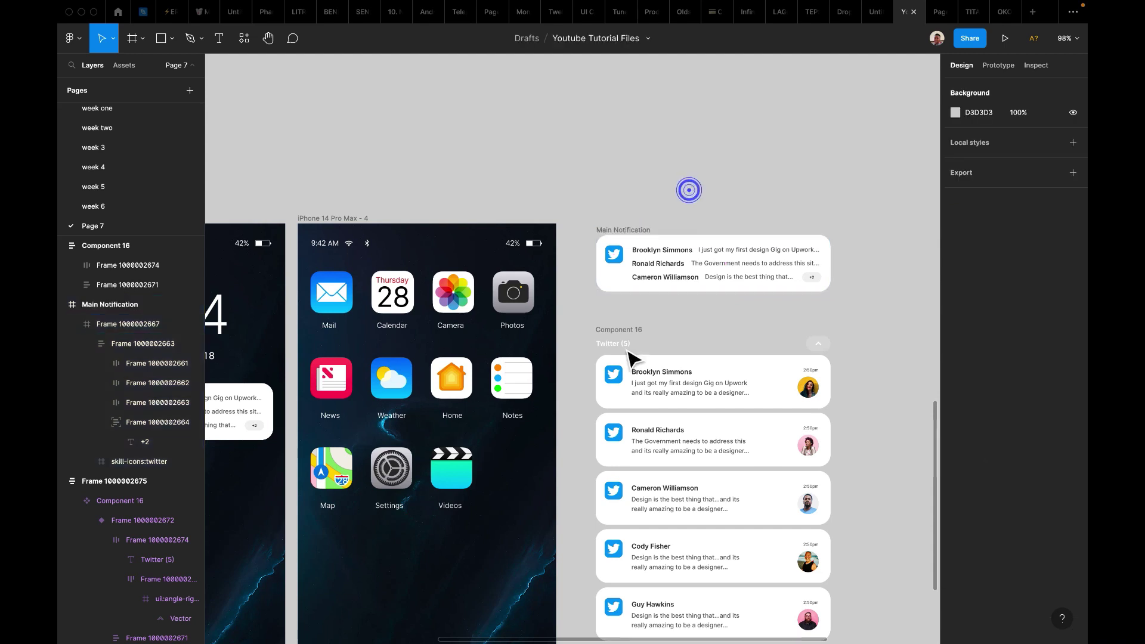
click(616, 328)
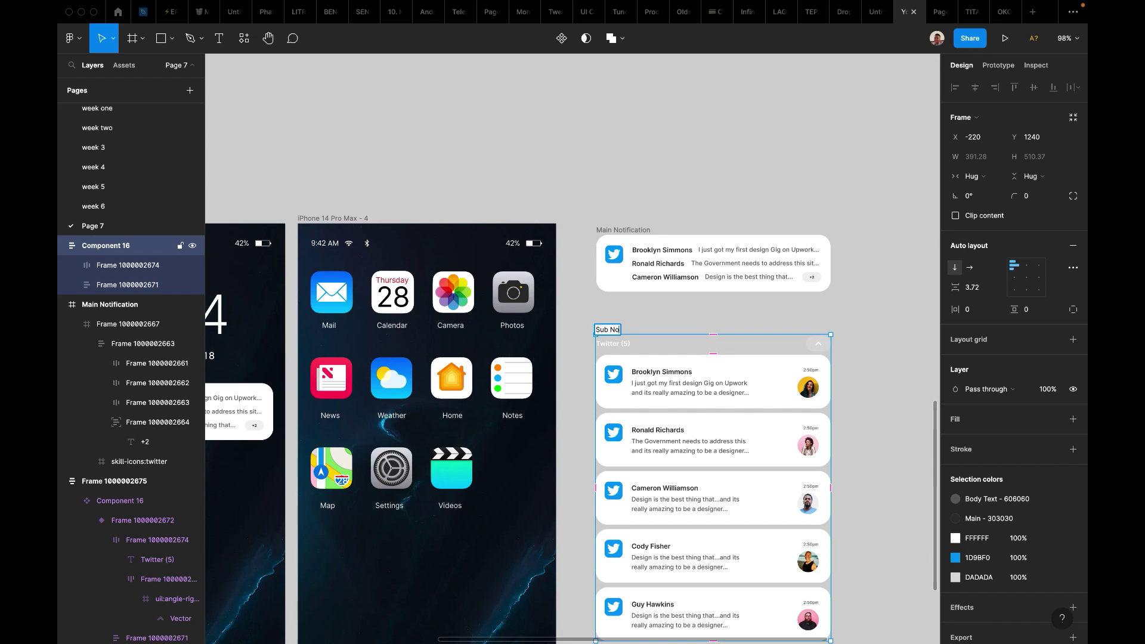
text(Sub Notification)
key(Return)
scroll(621, 158, down, 3)
shift+click(621, 158)
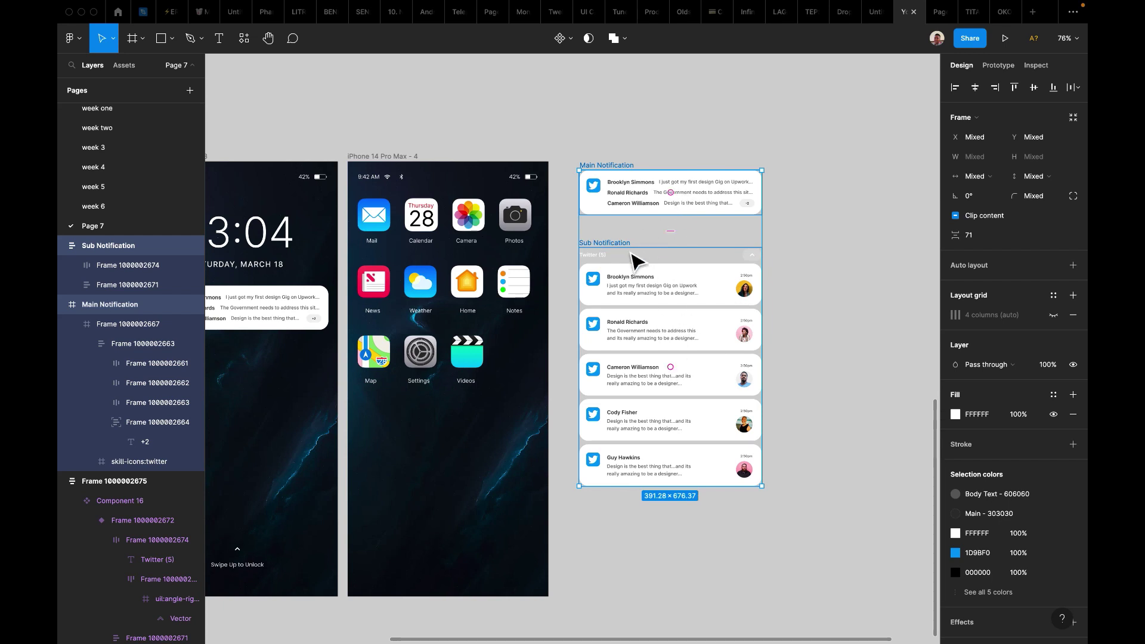
scroll(601, 307, up, 2)
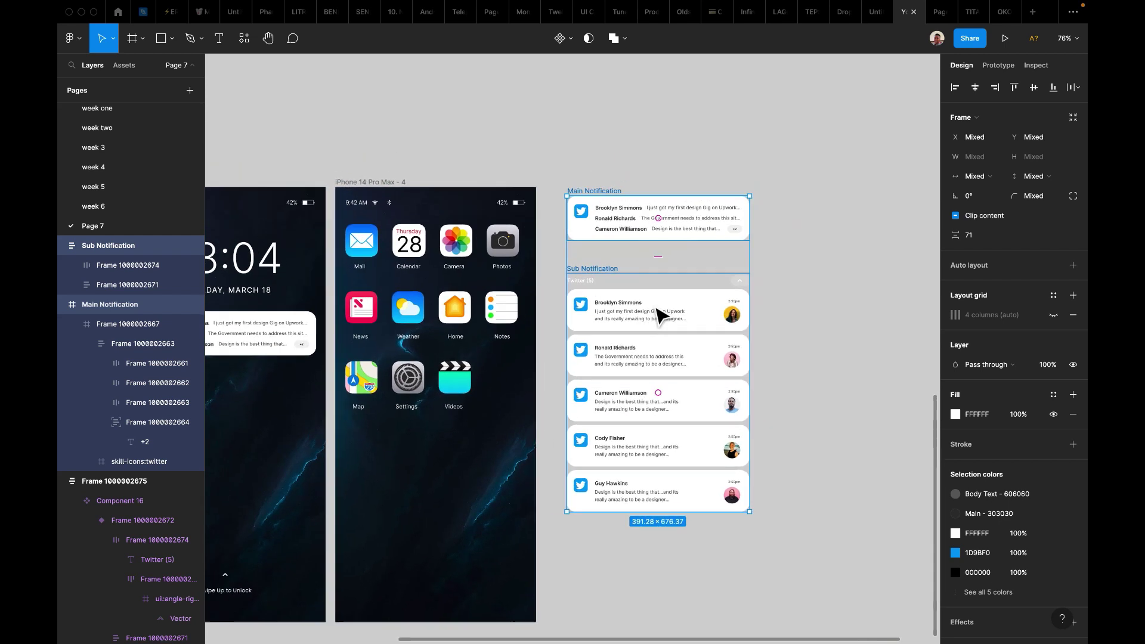
click(691, 181)
Combine Main Notification and Sub Notification into a component set, Component 20.
click(611, 192)
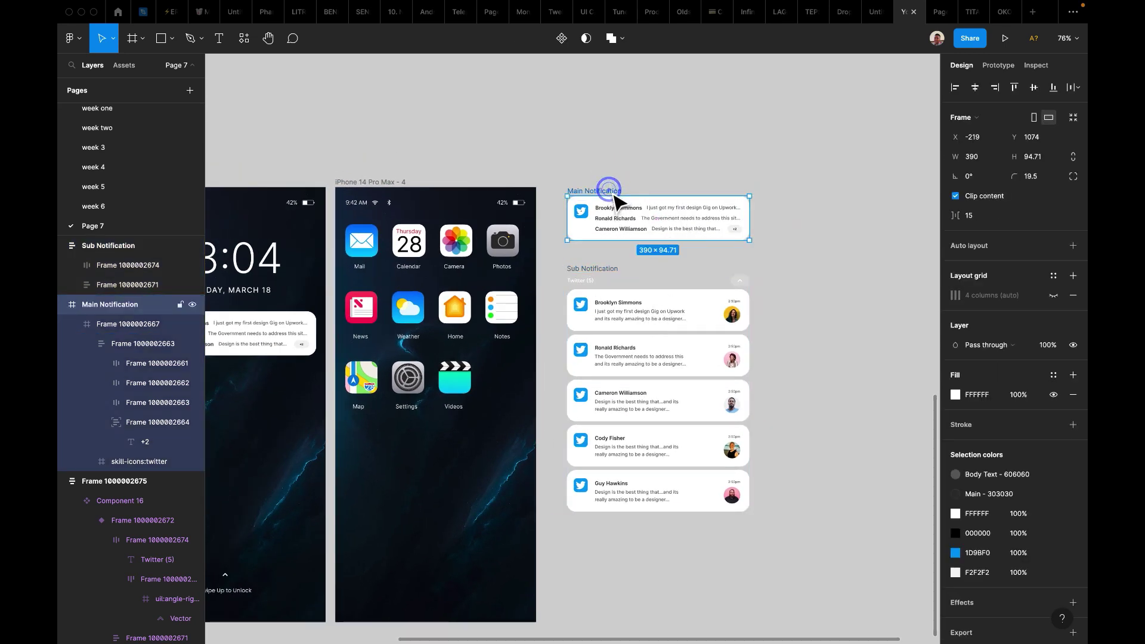
shift+click(588, 269)
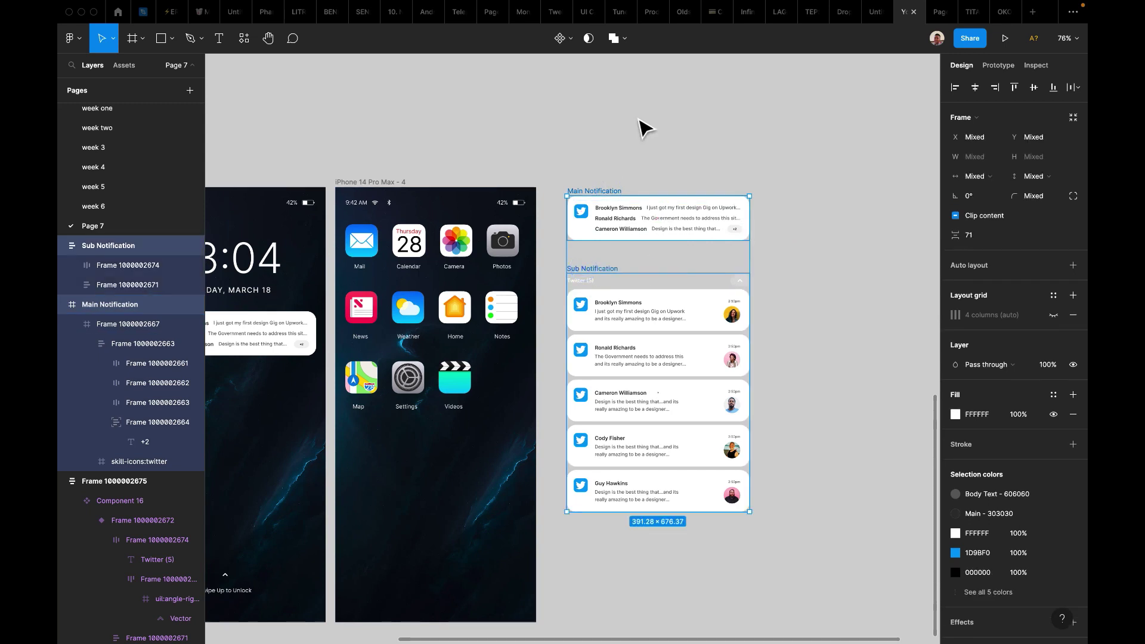
click(573, 38)
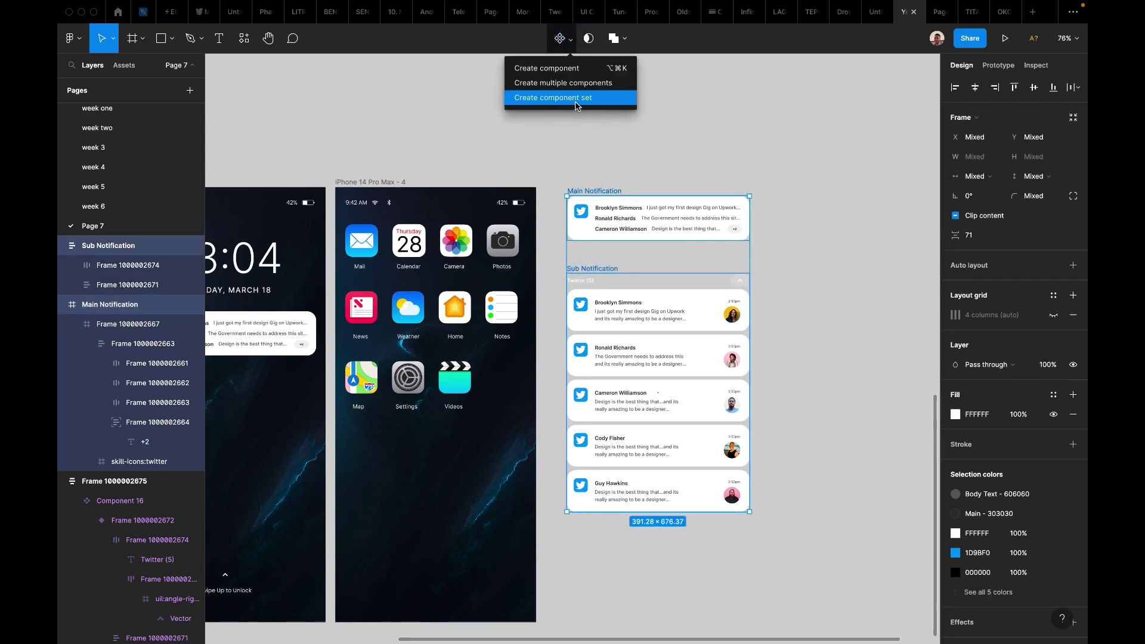
click(576, 98)
scroll(639, 255, up, 2)
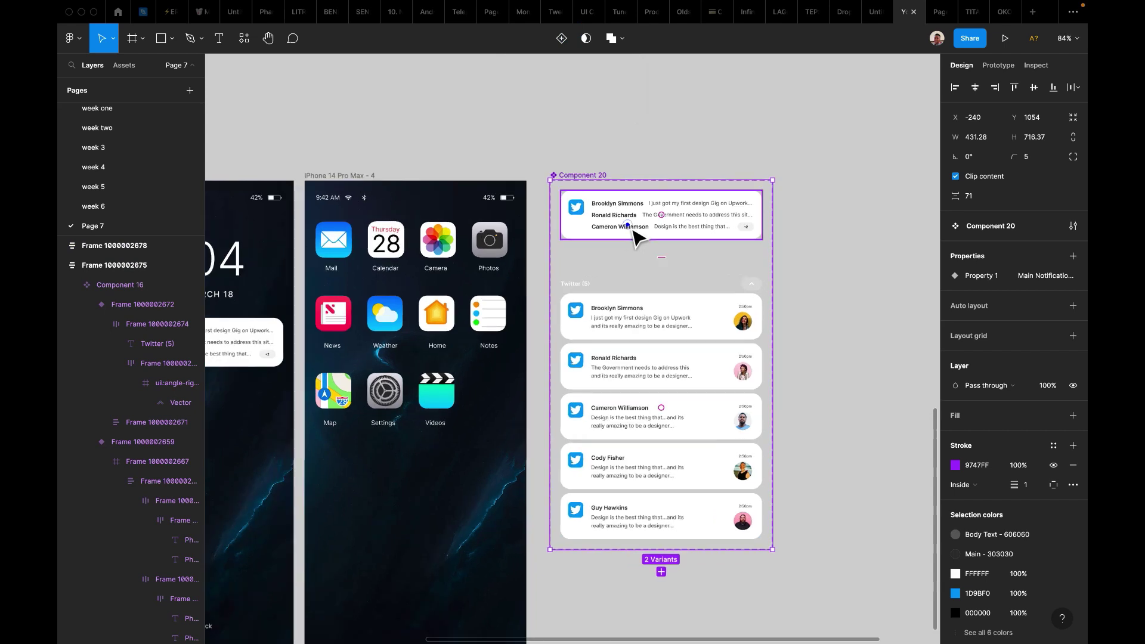
Select the +2 badge frame inside the Main Notification variant.
click(634, 234)
scroll(634, 234, right, 3)
click(660, 248)
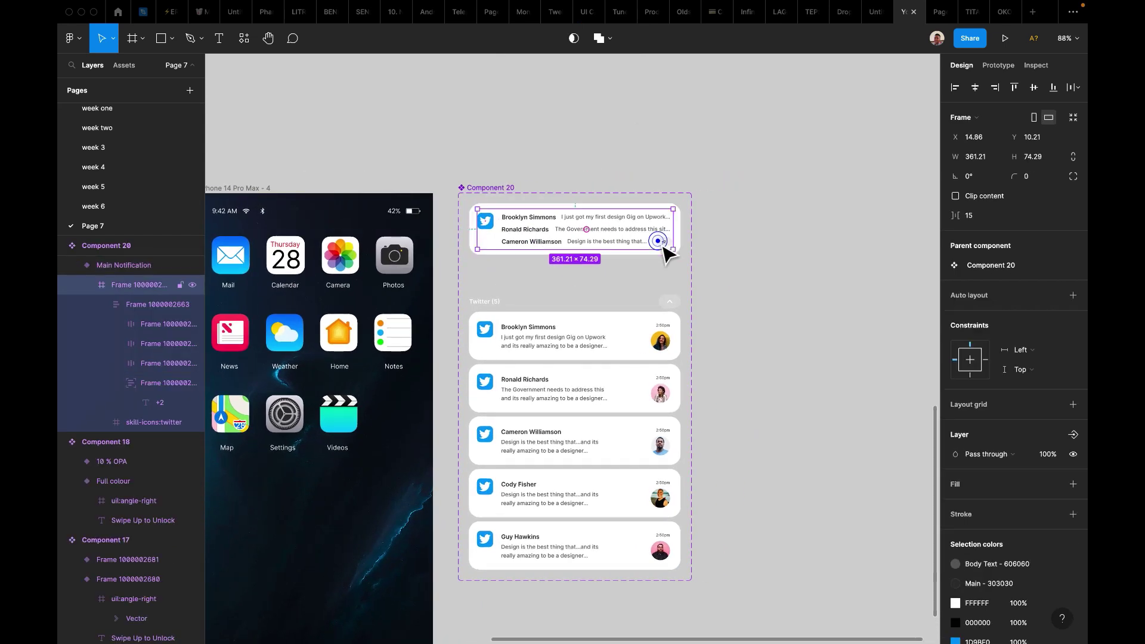
scroll(665, 251, up, 3)
scroll(667, 254, up, 3)
double_click(668, 244)
double_click(668, 244)
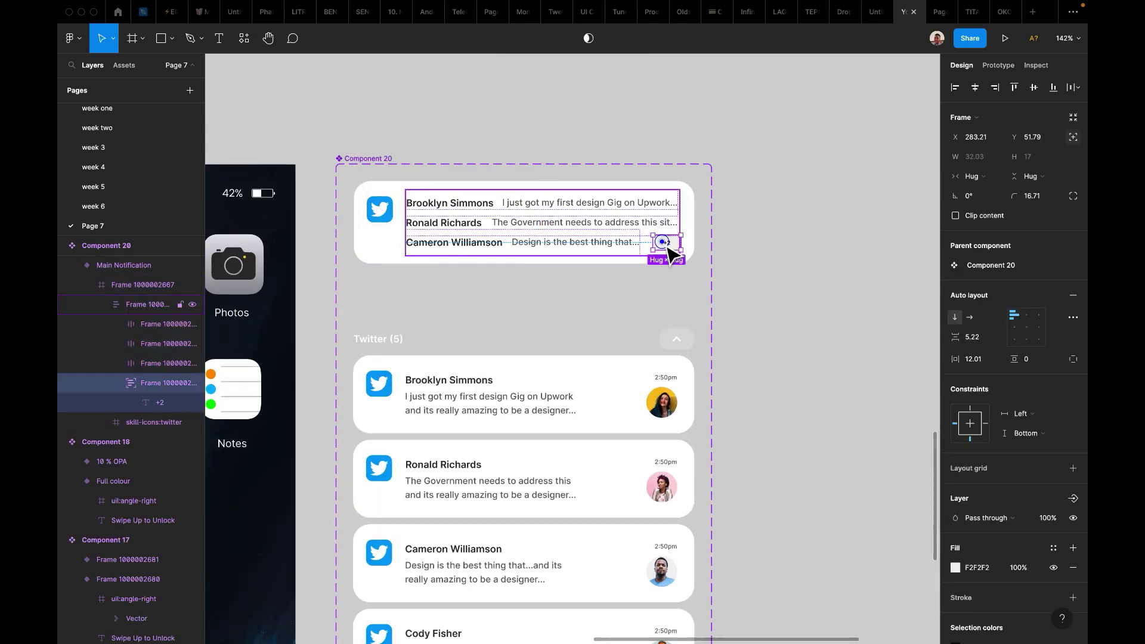
Connect the +2 badge to the Sub Notification variant: On tap, Change to, Smart animate, Linear, 300ms.
click(998, 67)
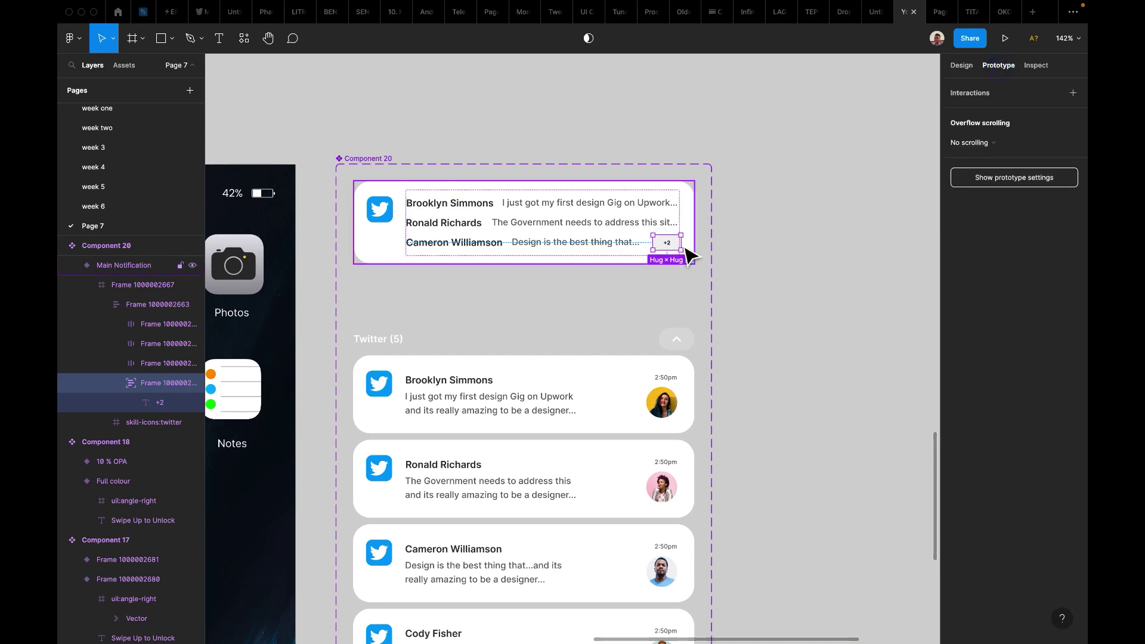
drag(681, 242, 629, 363)
scroll(628, 363, down, 2)
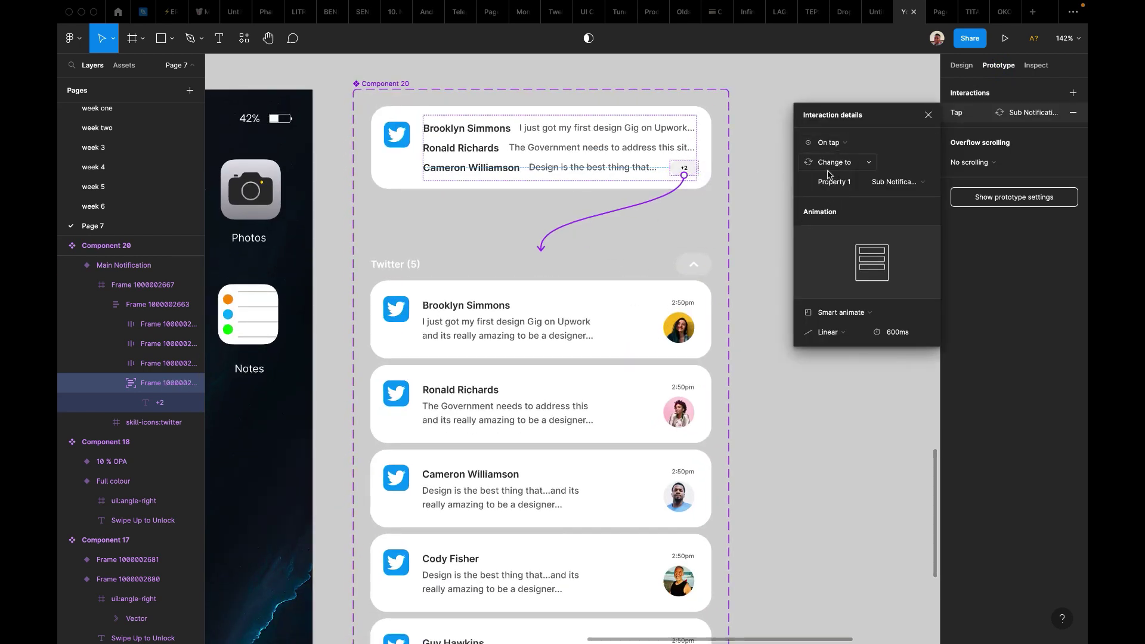
scroll(612, 421, down, 3)
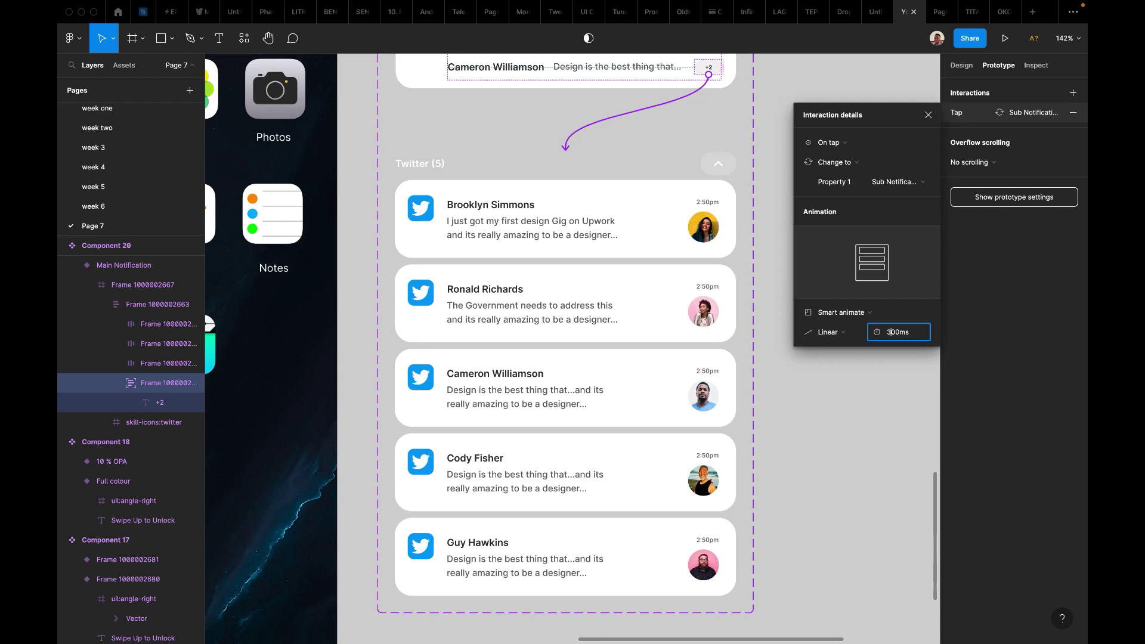
scroll(778, 337, down, 5)
click(693, 269)
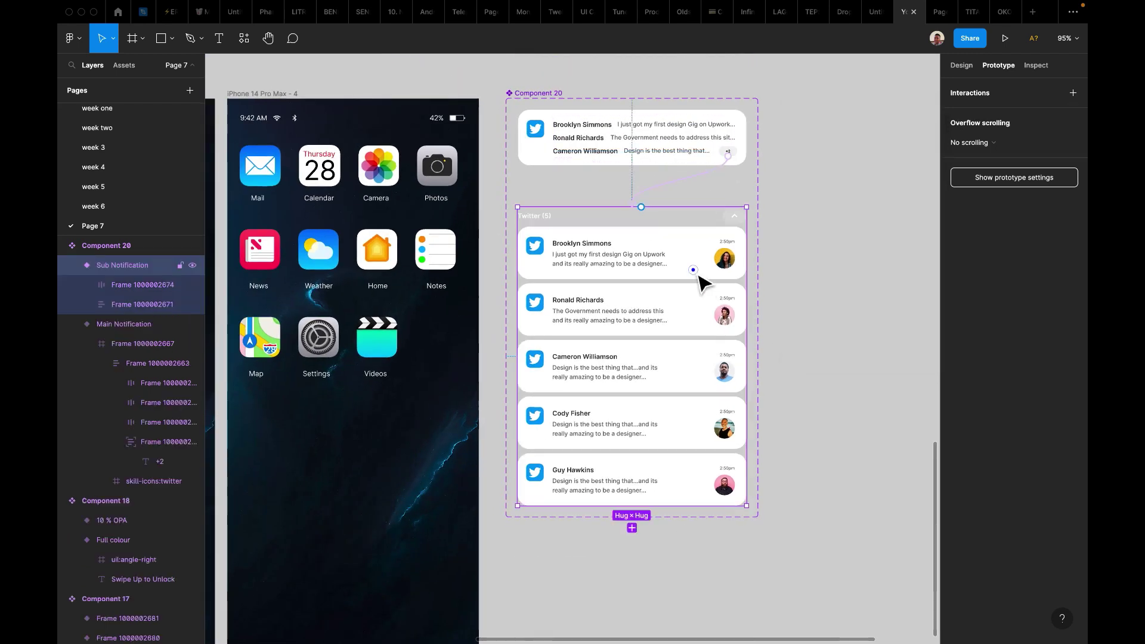
Link the Twitter (5) header chevron back to the Main Notification variant with 300ms Smart animate.
double_click(735, 218)
scroll(735, 230, up, 5)
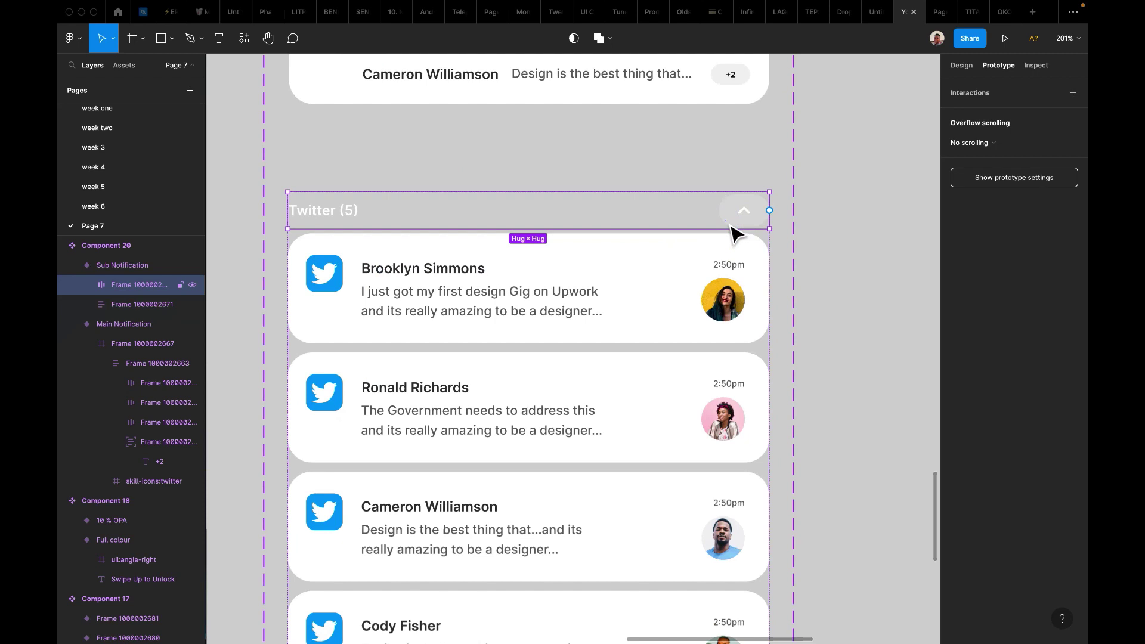
drag(720, 210, 690, 167)
scroll(621, 108, down, 3)
scroll(621, 107, down, 5)
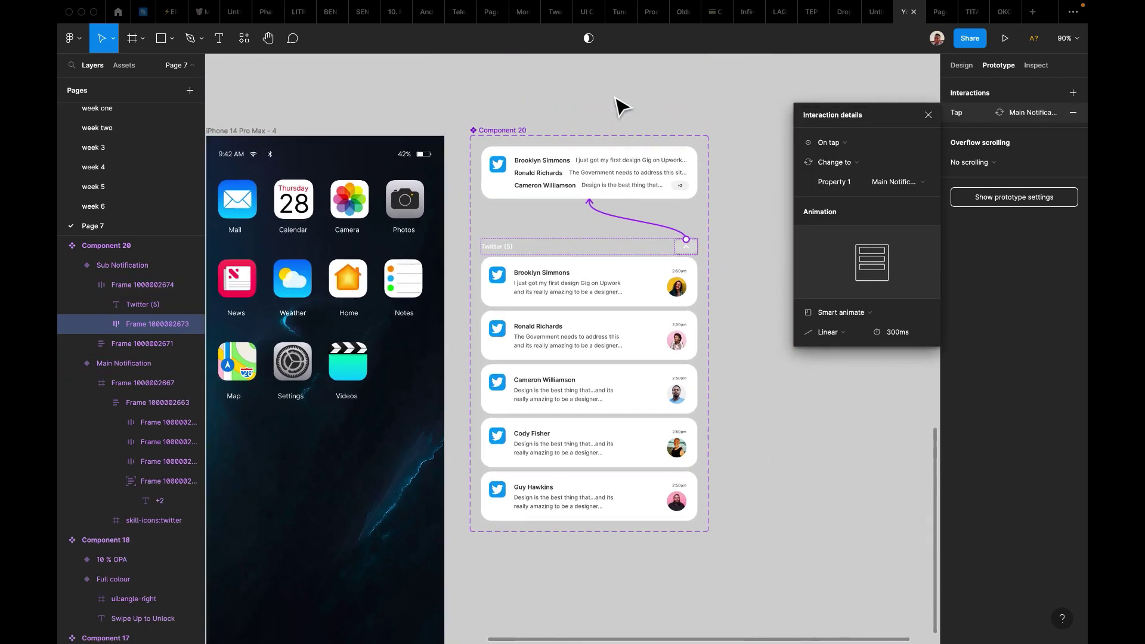
scroll(745, 303, down, 2)
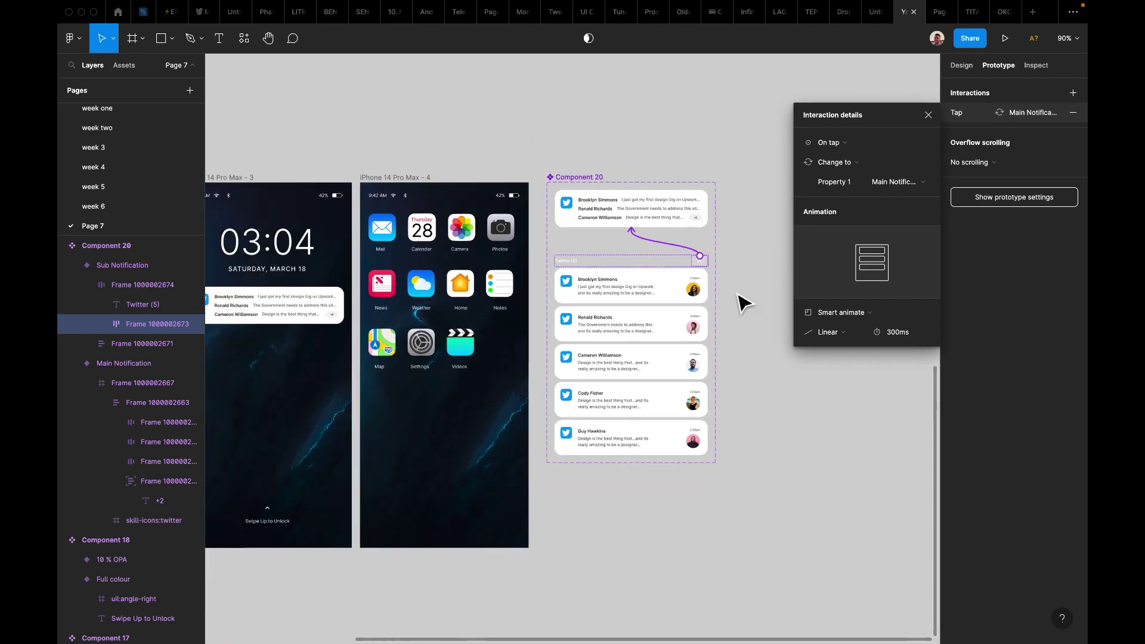
scroll(745, 303, up, 3)
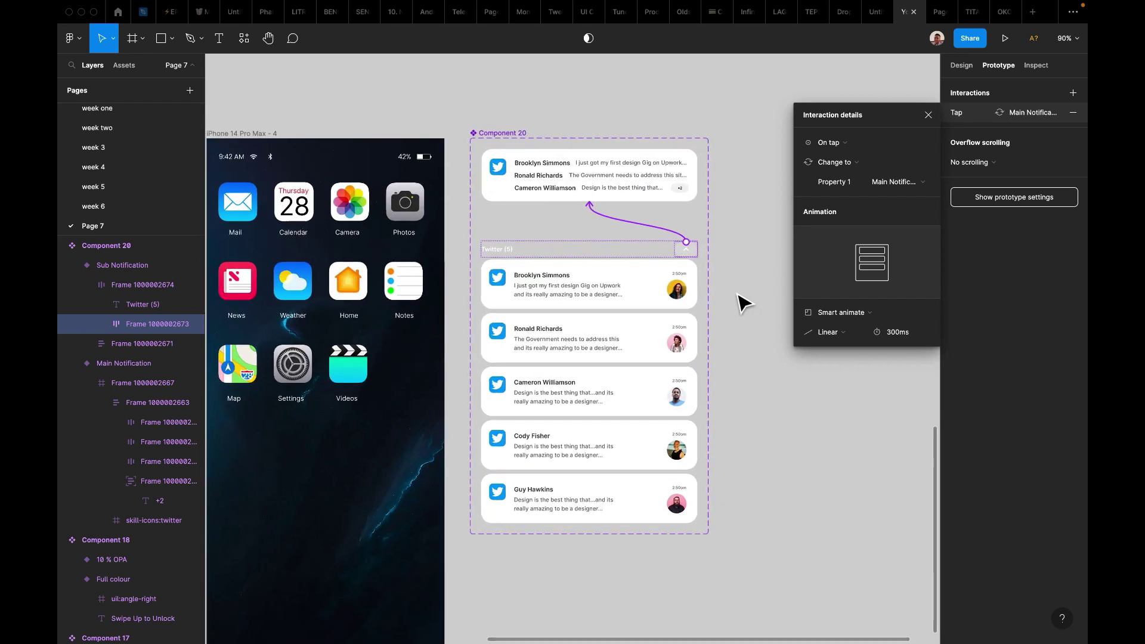
scroll(744, 303, down, 10)
scroll(813, 301, right, 5)
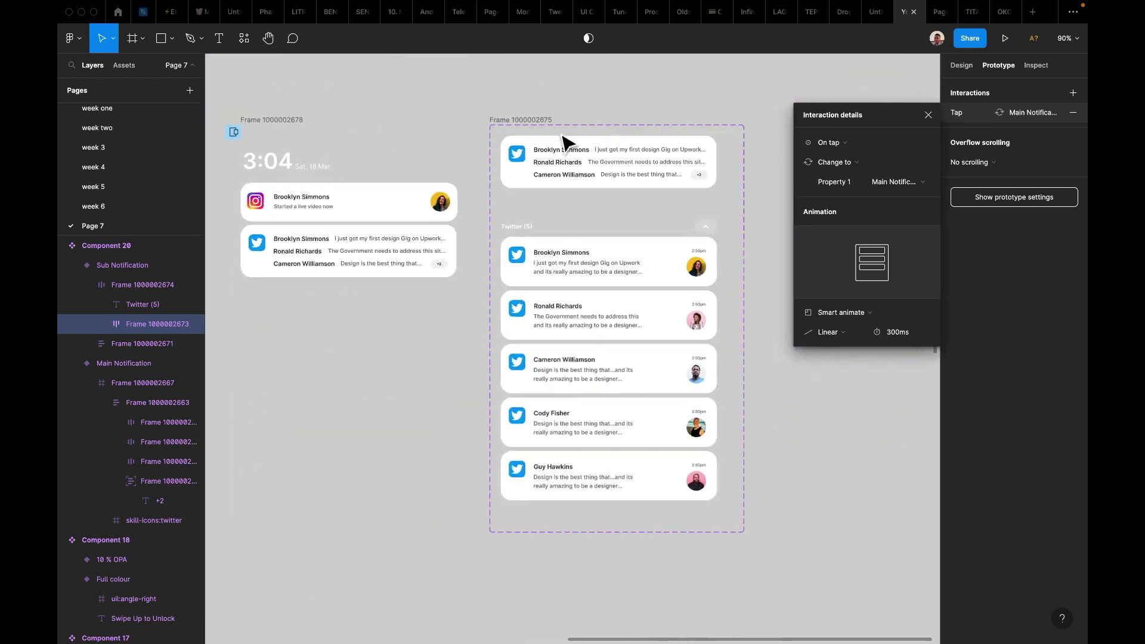
click(664, 212)
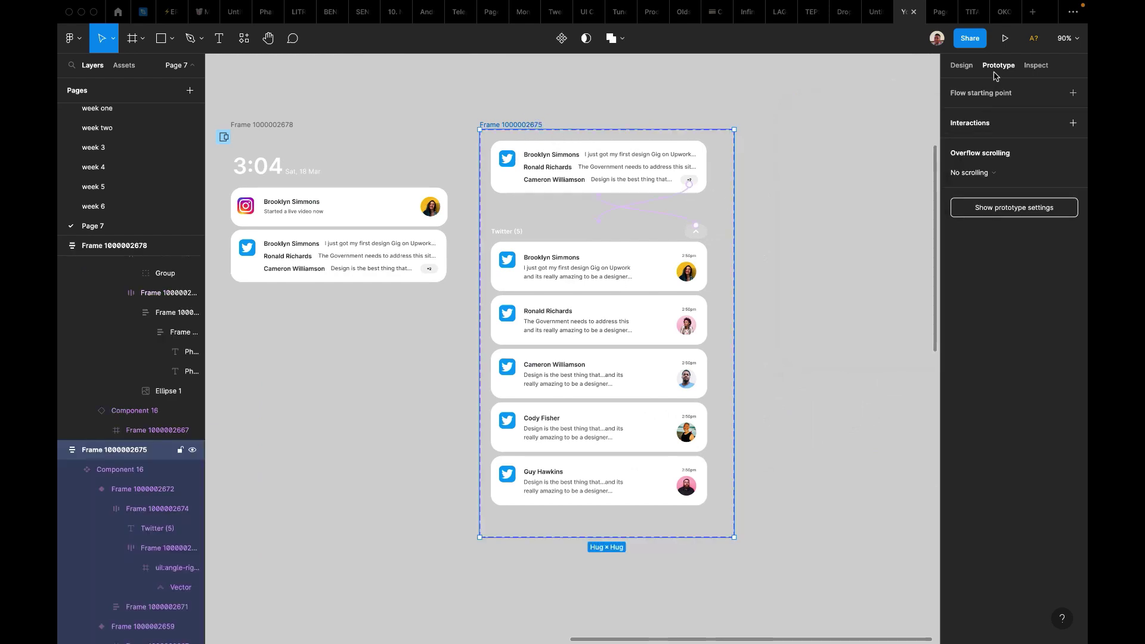
click(655, 200)
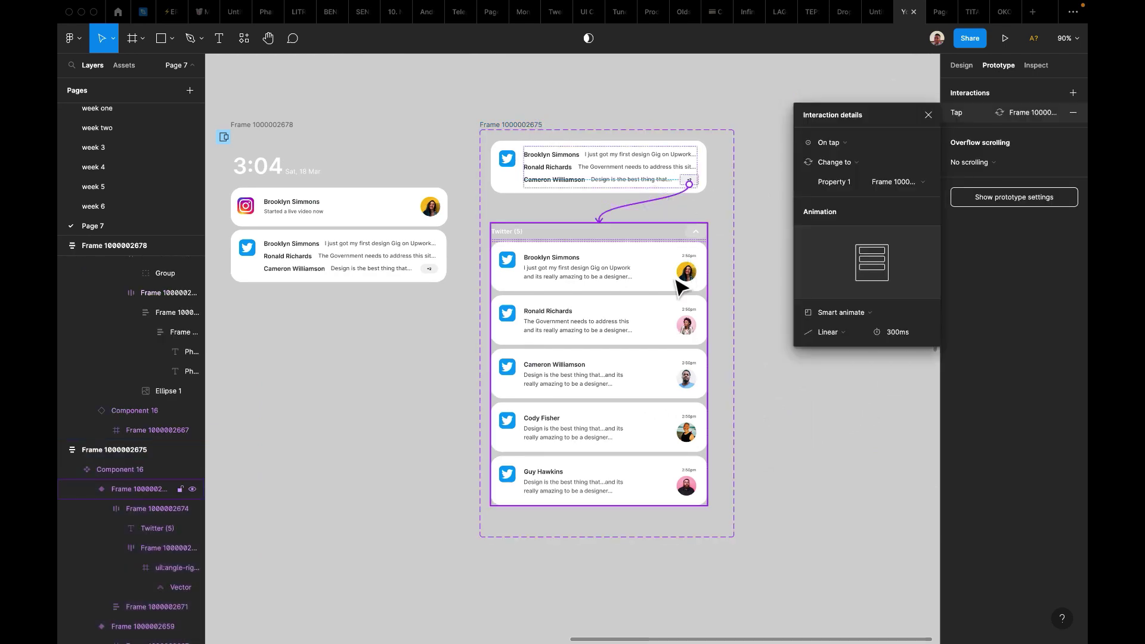
click(698, 238)
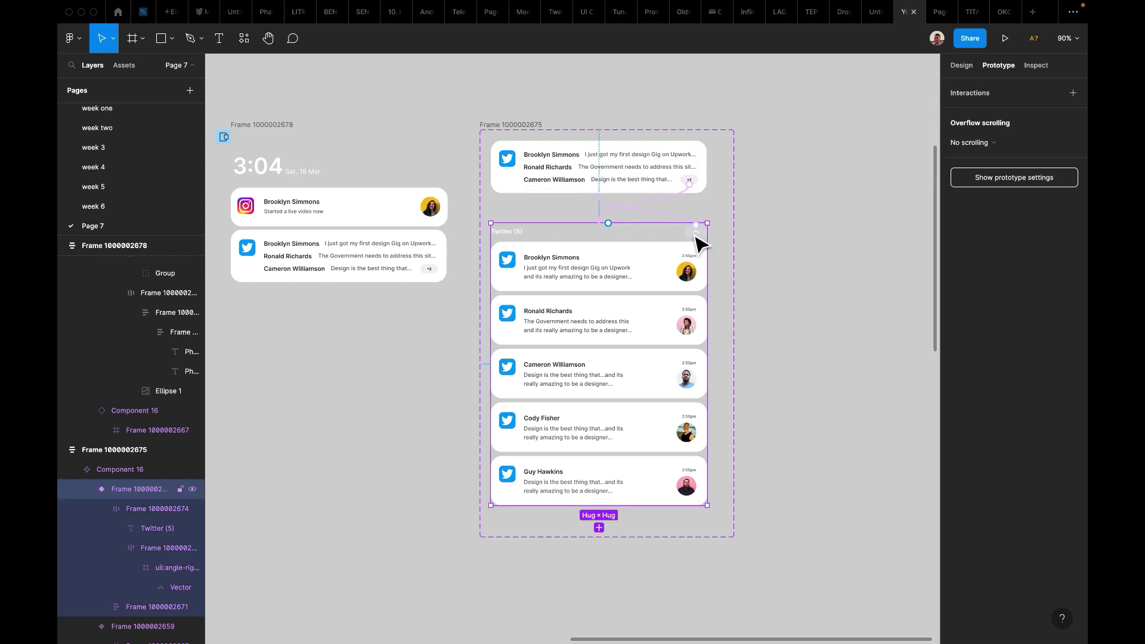
click(703, 241)
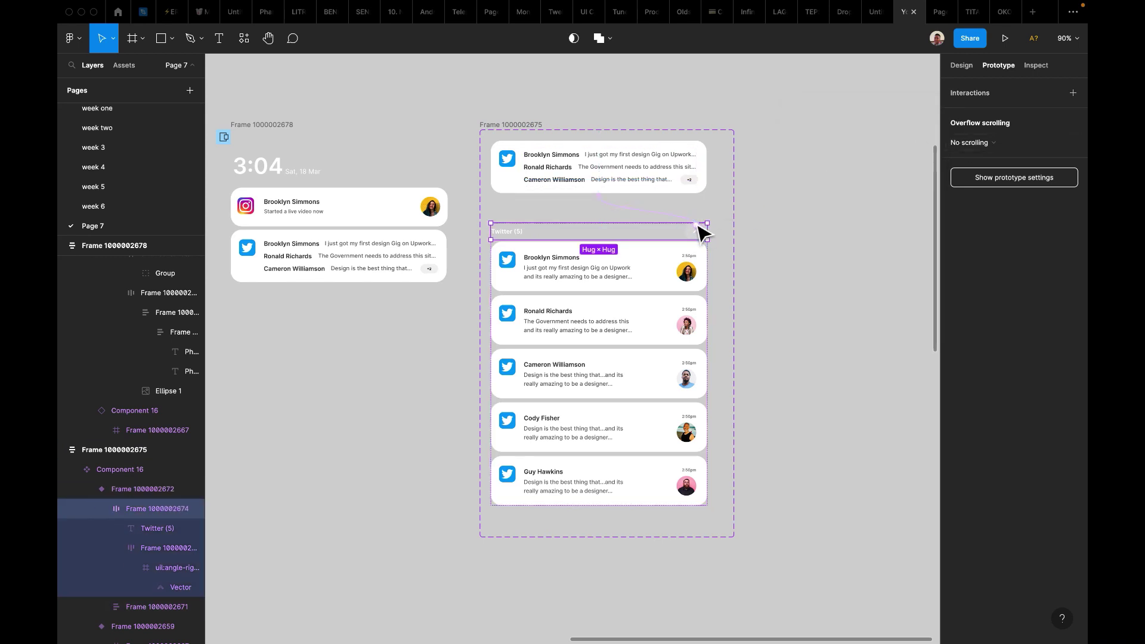
click(700, 236)
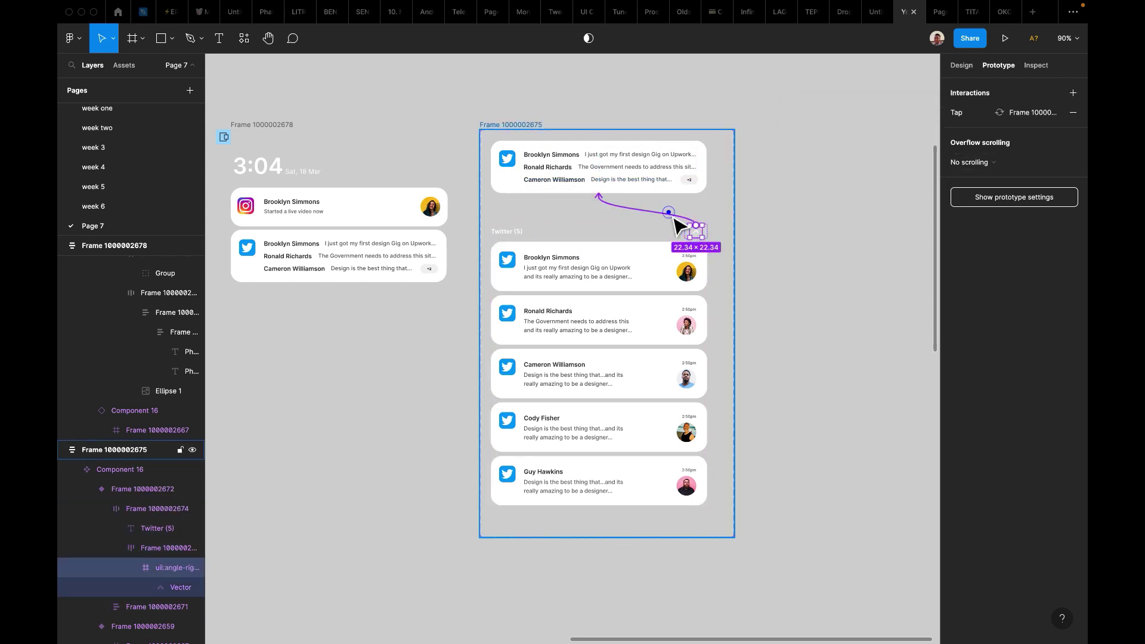
click(686, 226)
click(777, 441)
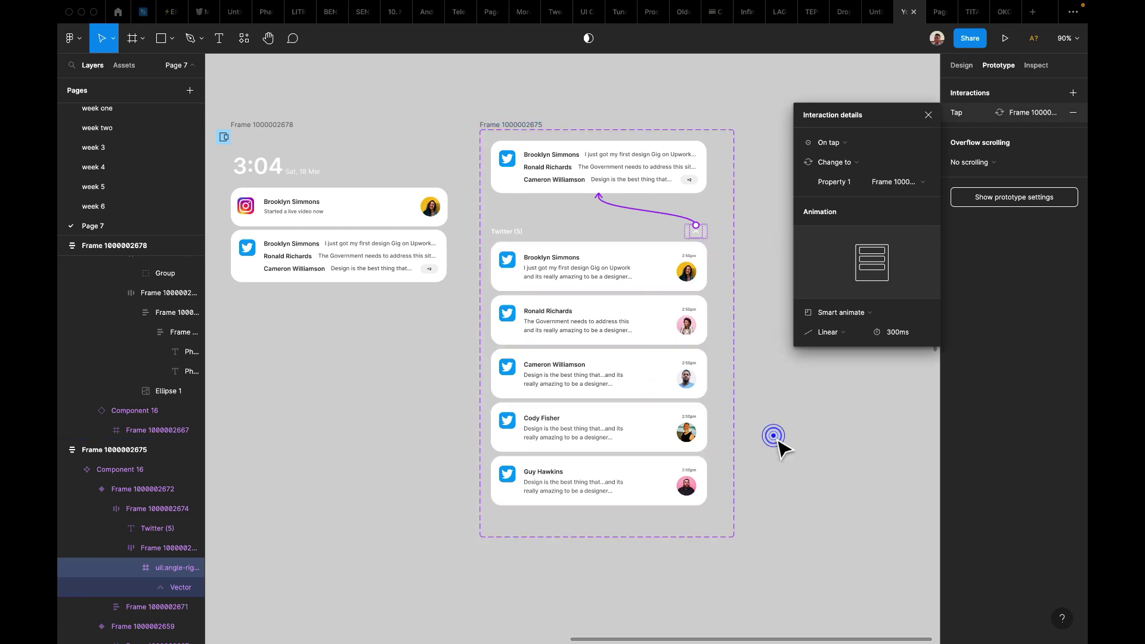
scroll(777, 441, down, 5)
scroll(777, 442, down, 8)
scroll(783, 448, up, 8)
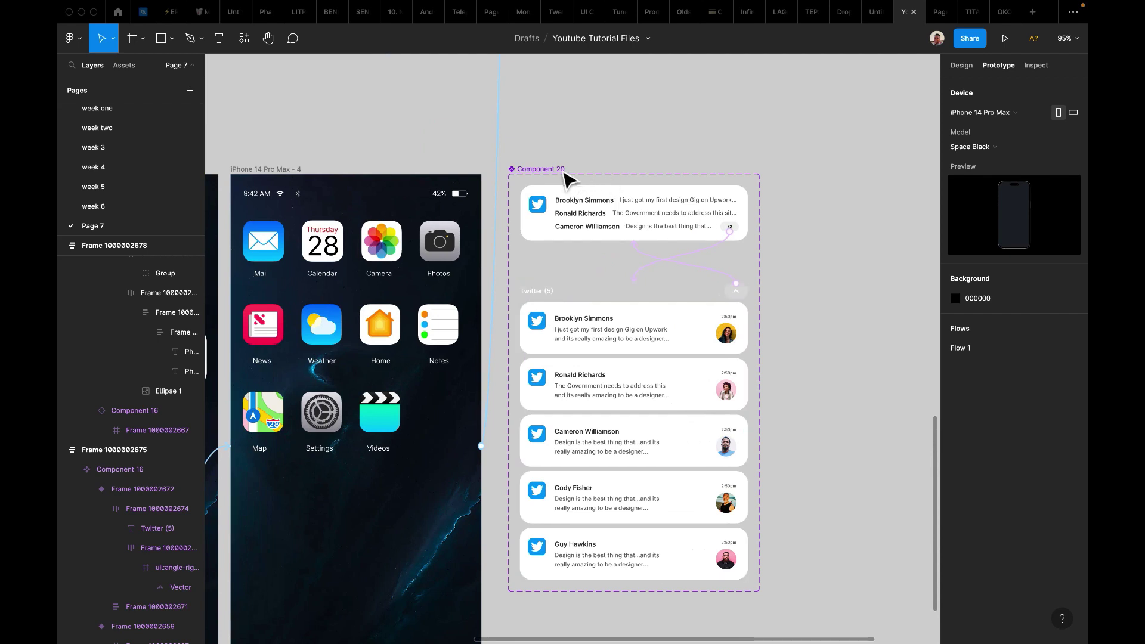
Nudge the Component 20 set further right with Shift+Right.
click(603, 229)
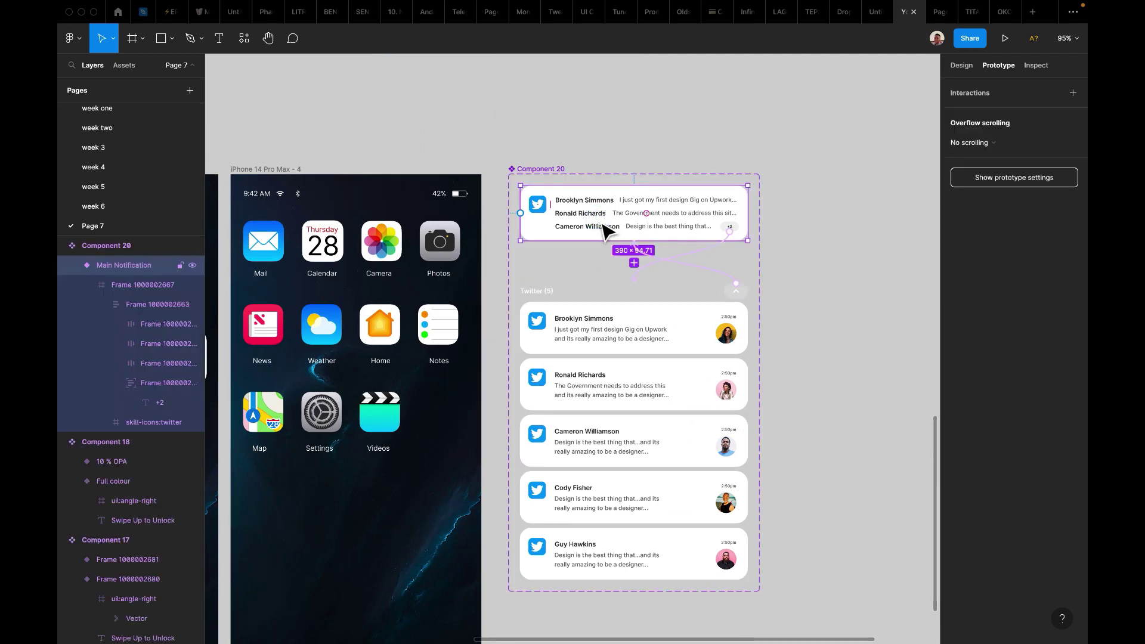
scroll(607, 230, down, 3)
click(607, 163)
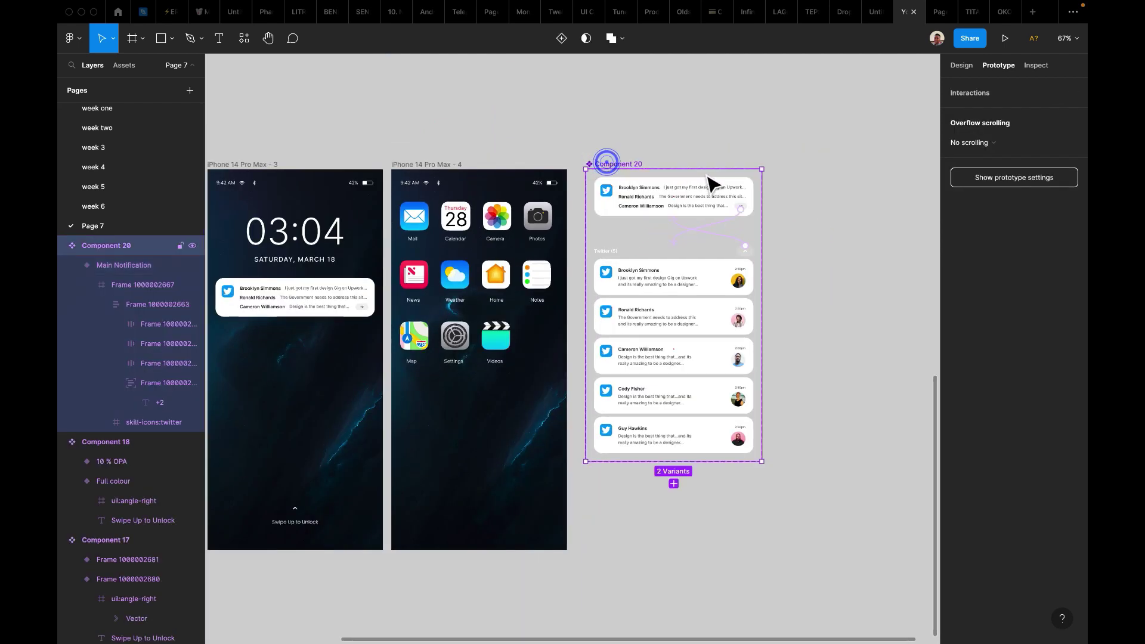
key(shift+Right)
key(shift+Right)
key(shift+Right)
key(shift+Right)
key(shift+Right)
key(shift+Right)
key(shift+Right)
key(shift+Right)
key(shift+Right)
key(shift+Right)
key(shift+Right)
key(shift+Right)
key(shift+Right)
key(shift+Right)
key(shift+Right)
key(shift+Right)
key(shift+Right)
key(shift+Right)
key(shift+Right)
key(shift+Right)
scroll(764, 186, up, 3)
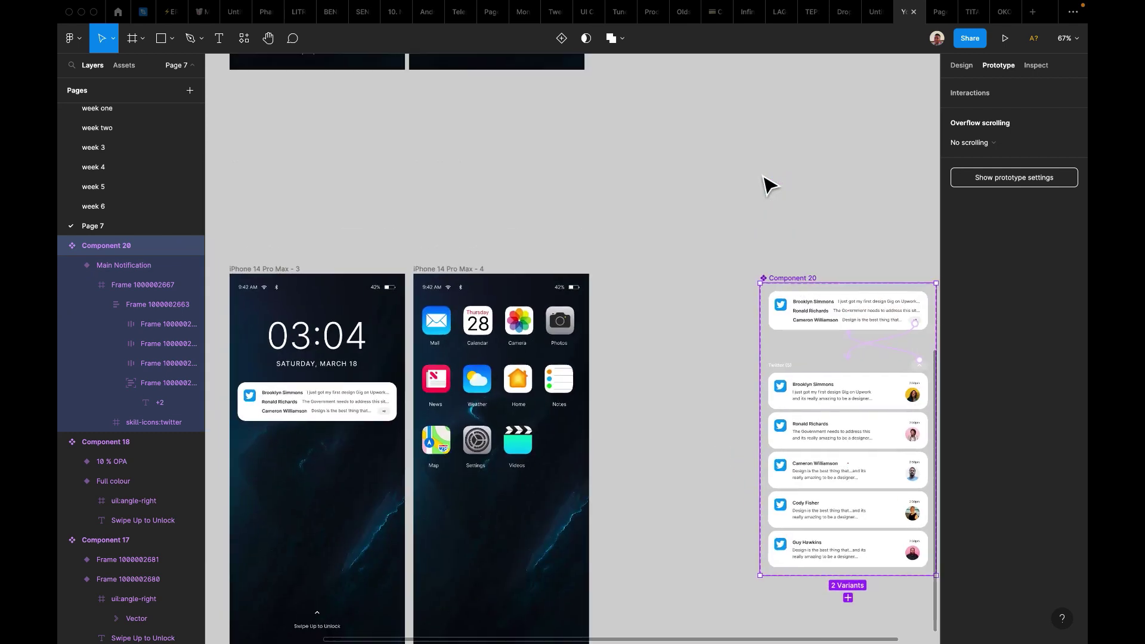
scroll(767, 185, up, 10)
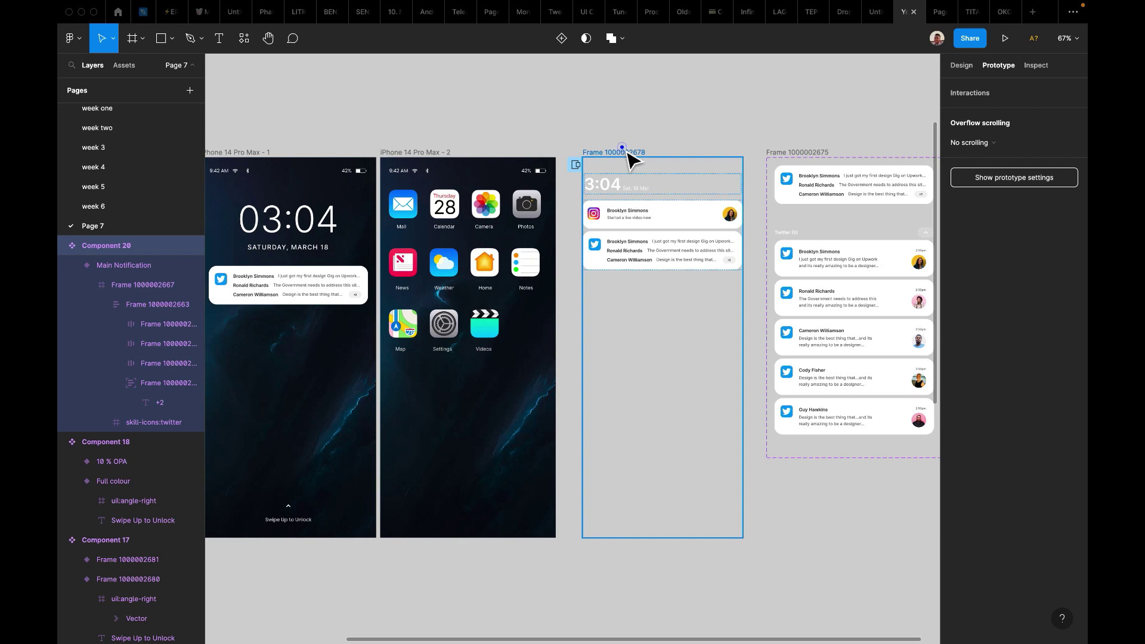
click(628, 154)
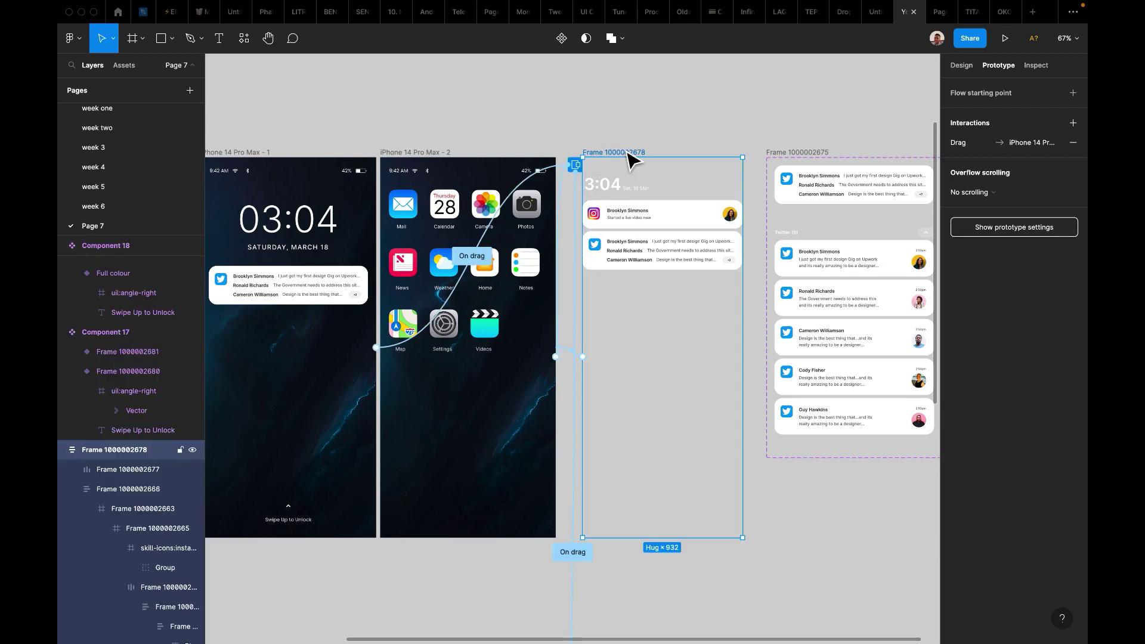
click(620, 192)
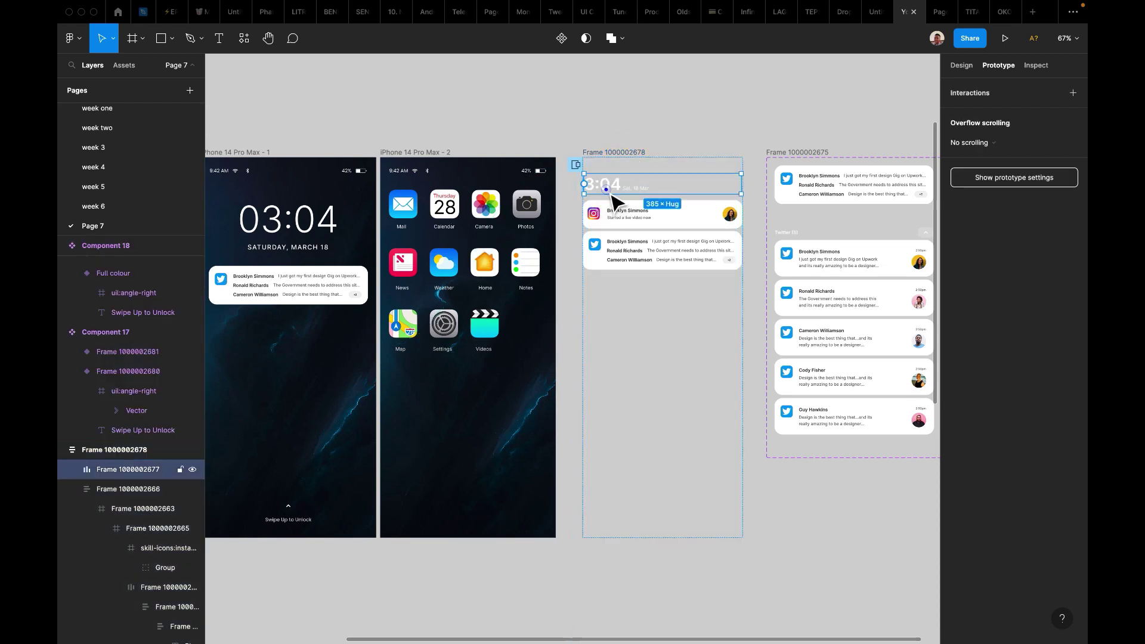
shift+click(633, 227)
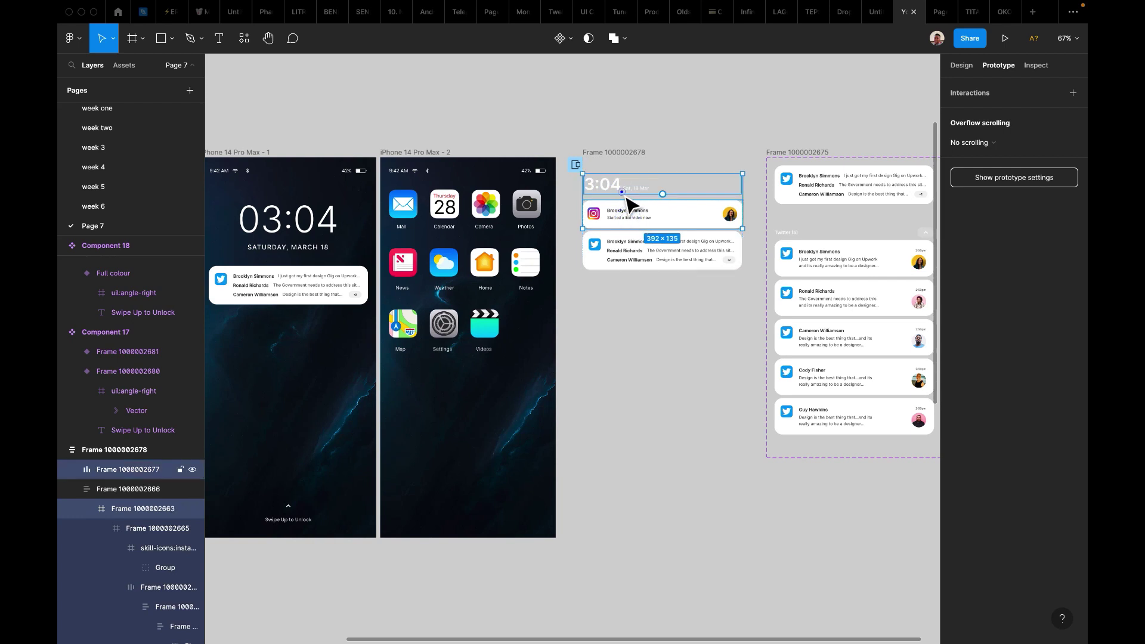
scroll(670, 371, down, 10)
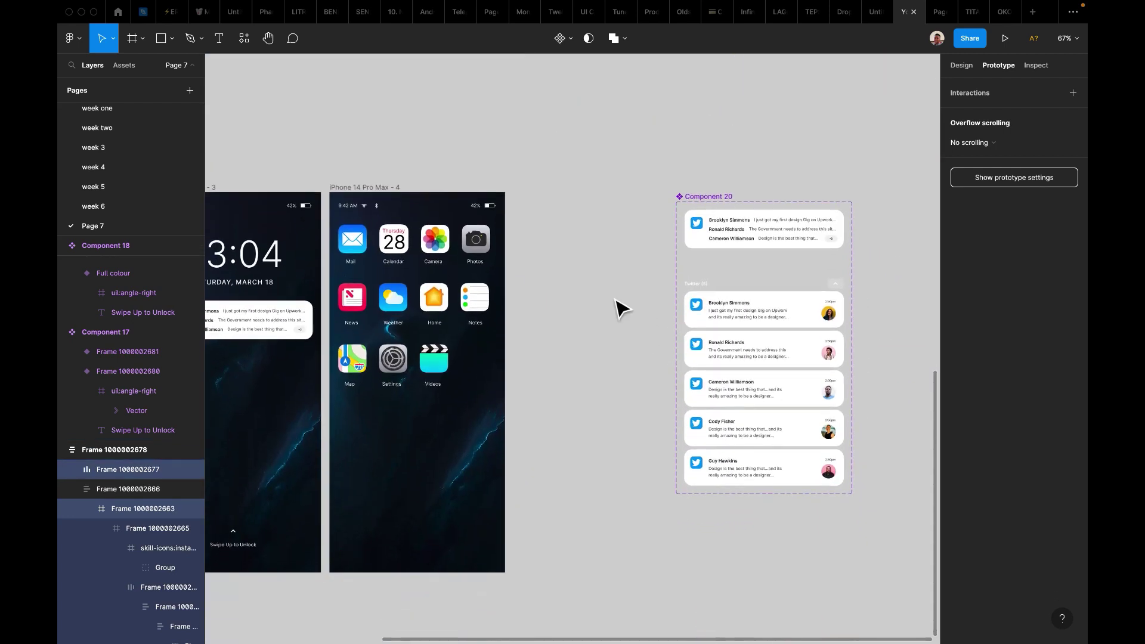
click(591, 273)
key(ctrl+v)
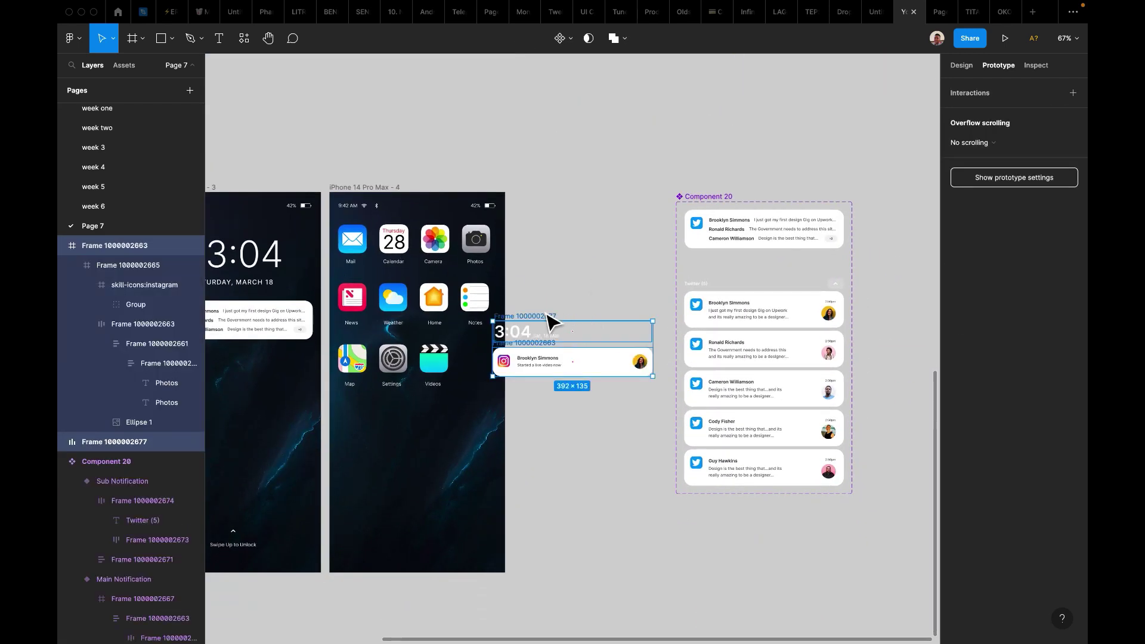
Place the pasted copies beside Component 20 and move Component 20 further right.
drag(571, 290, 600, 119)
scroll(597, 123, up, 5)
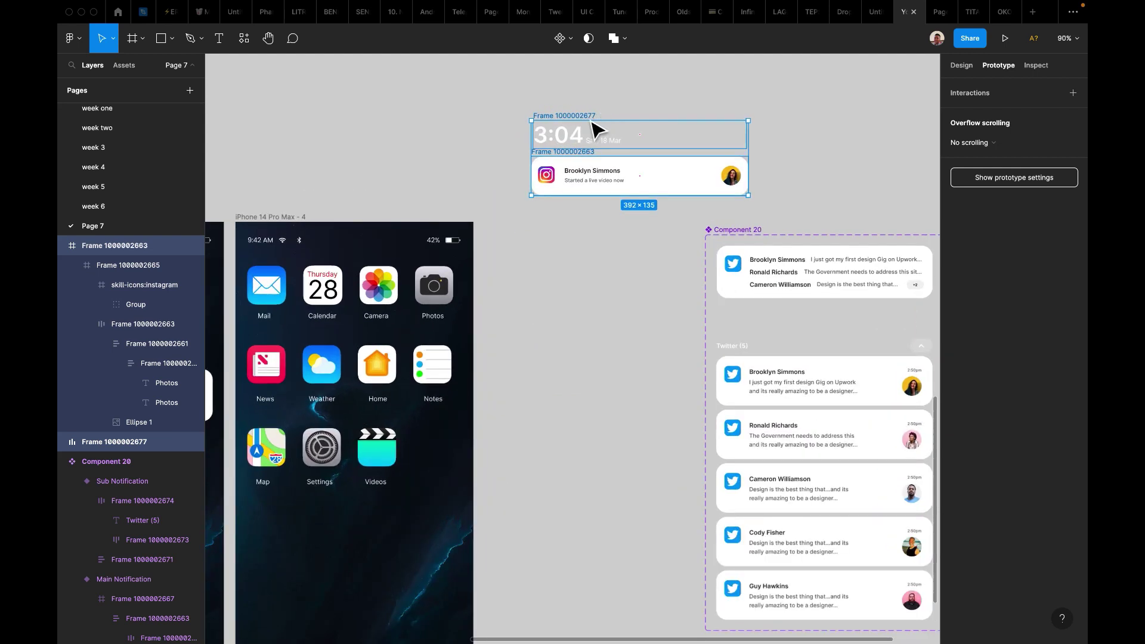
drag(731, 239, 889, 225)
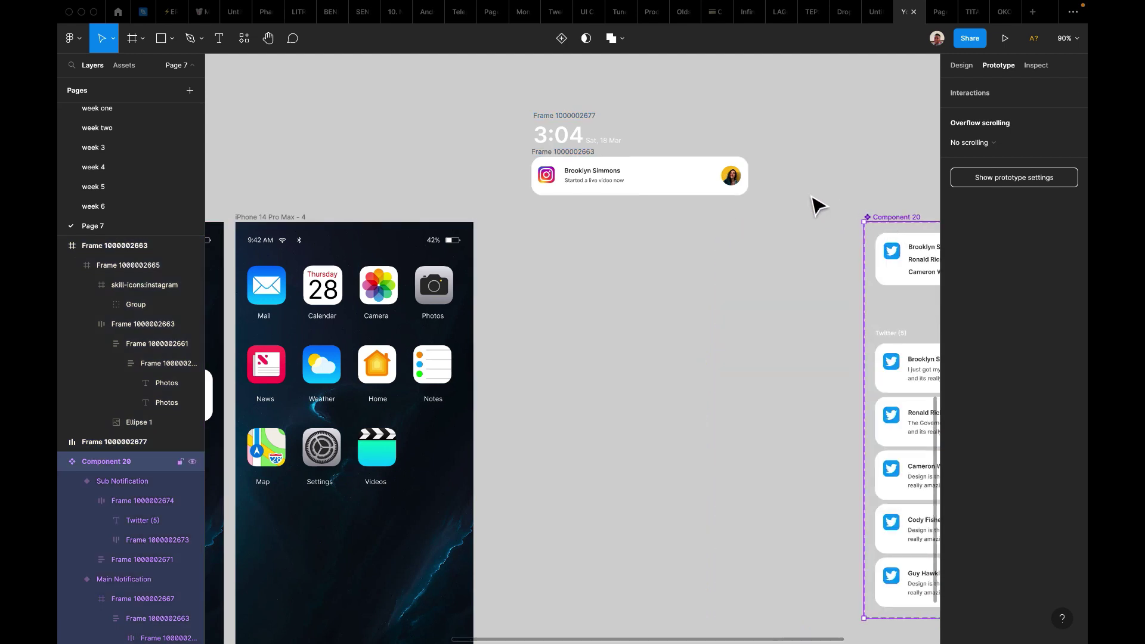
scroll(799, 207, up, 2)
scroll(798, 207, up, 5)
Wrap the 3:04 header and Instagram card in an auto layout frame.
click(574, 218)
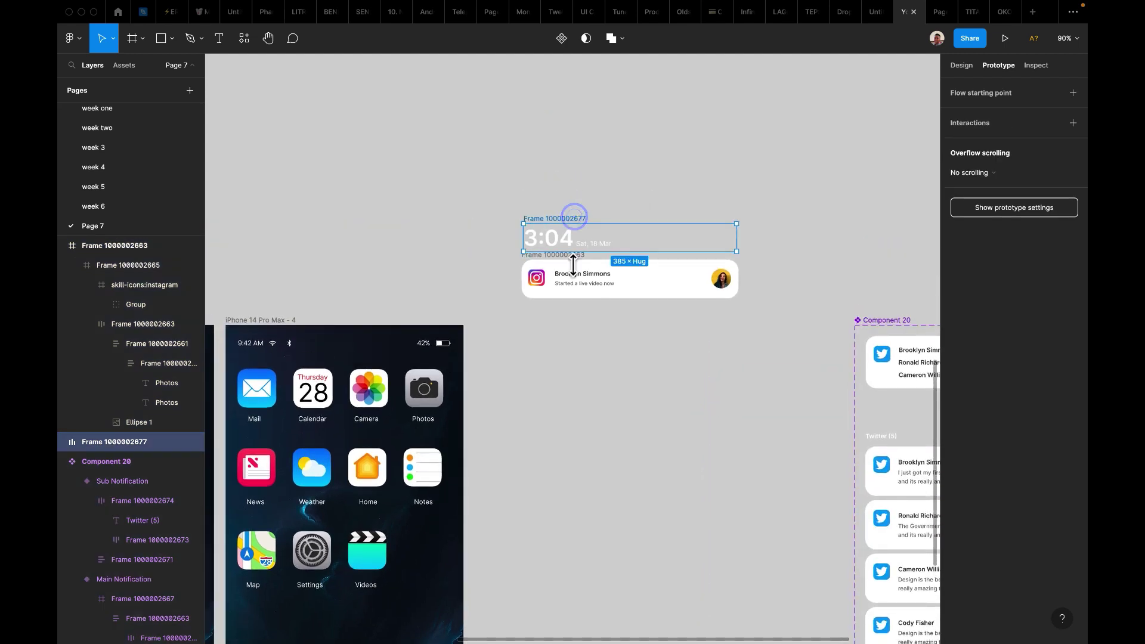
shift+click(572, 265)
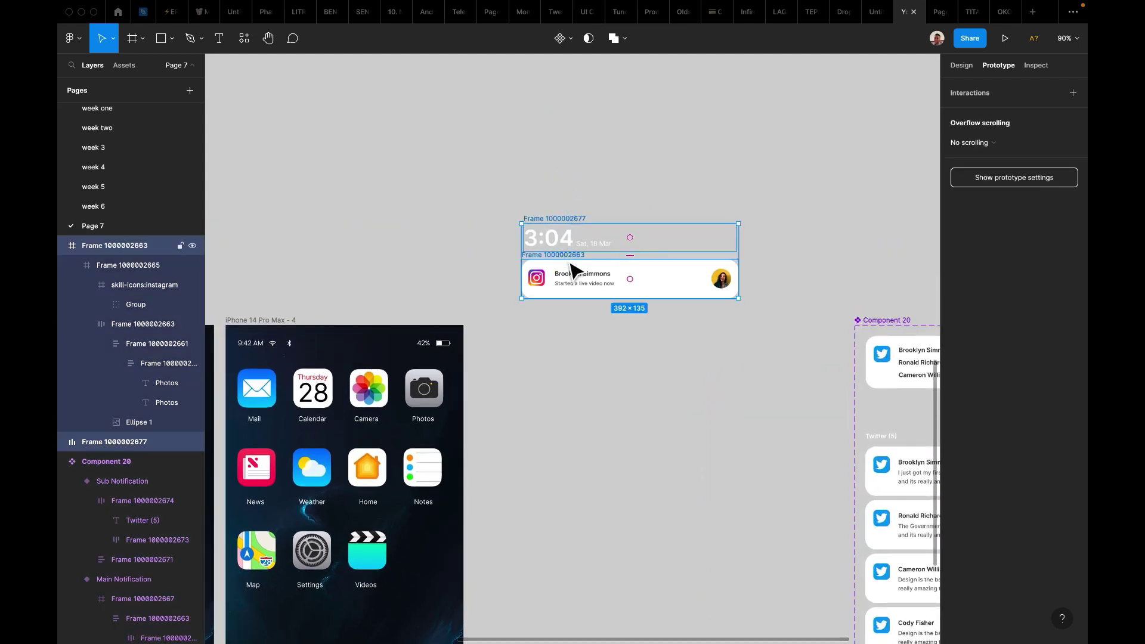
key(shift+a)
scroll(597, 283, down, 1)
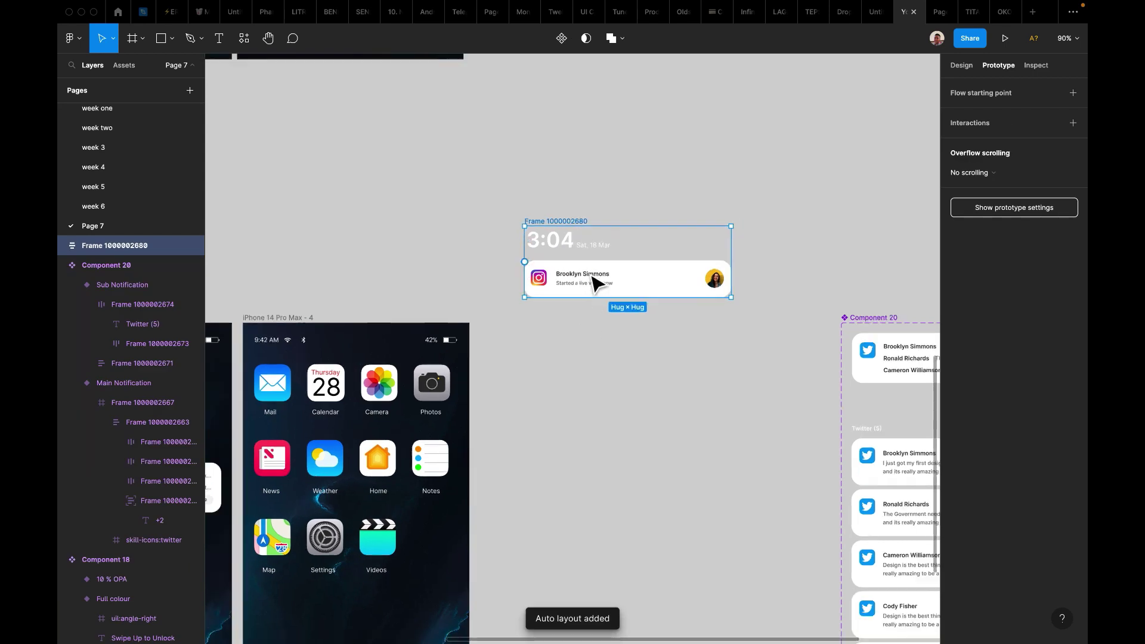
scroll(596, 283, down, 3)
Stretch the new frame to about 932 tall beside the iPhone 14 Pro Max - 4 screen.
click(718, 239)
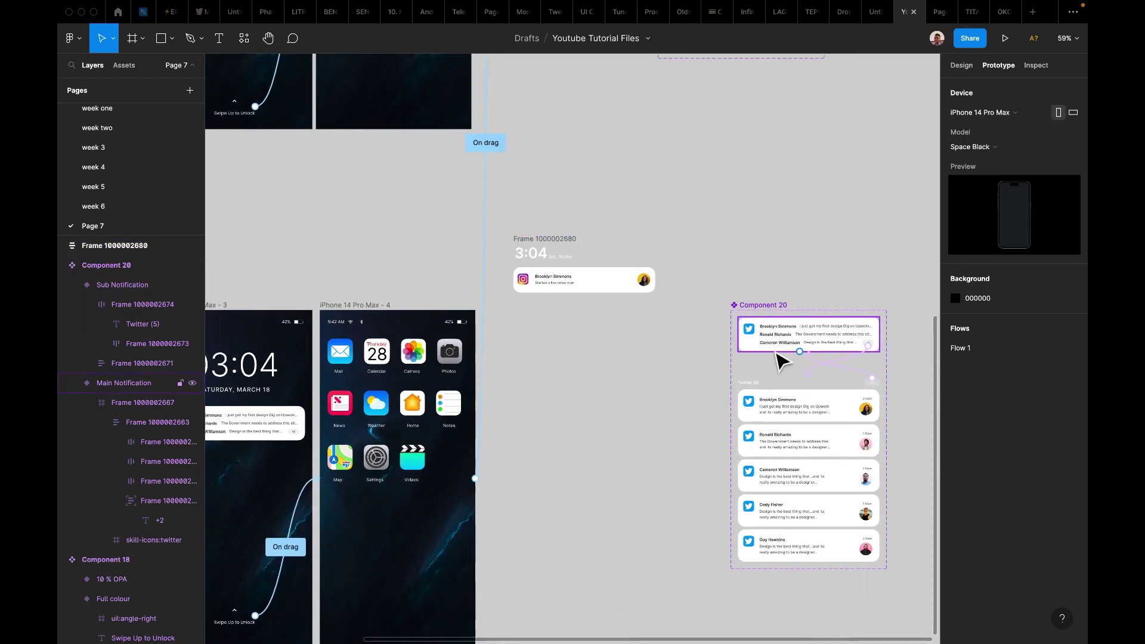
click(558, 250)
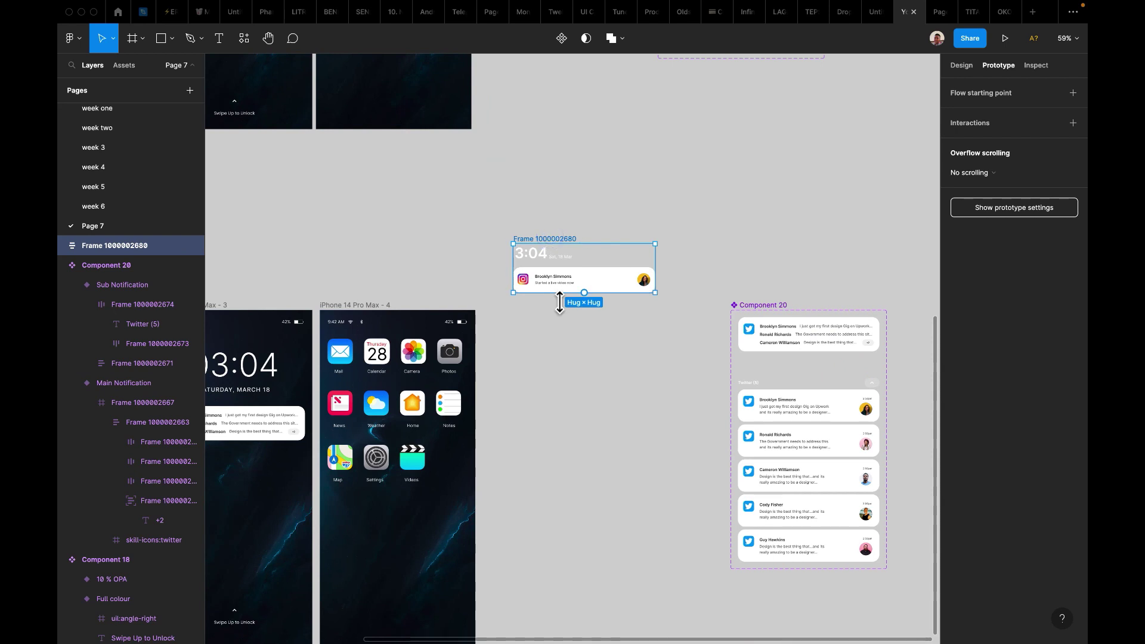
drag(559, 303, 605, 589)
scroll(602, 531, left, 2)
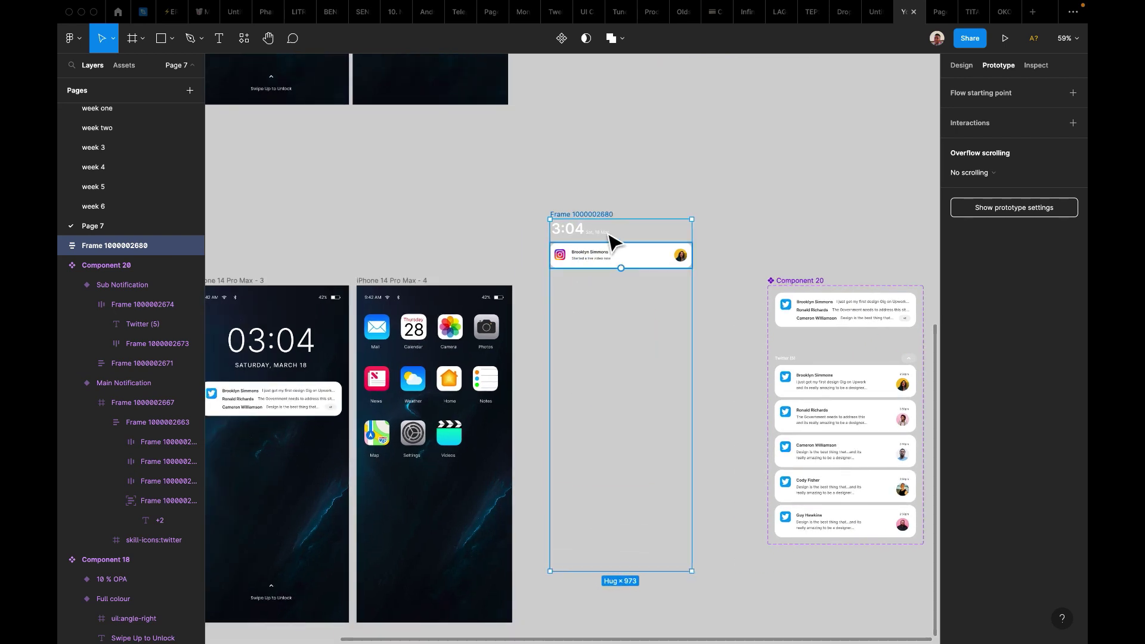
click(594, 208)
drag(574, 286, 567, 300)
scroll(552, 564, down, 2)
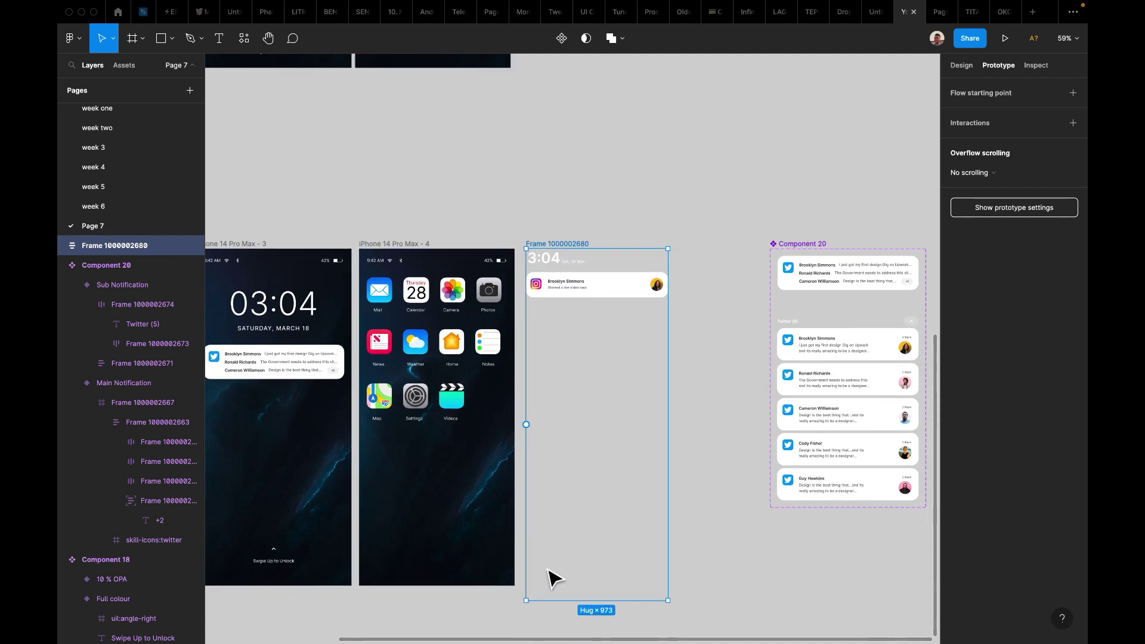
drag(549, 597, 549, 588)
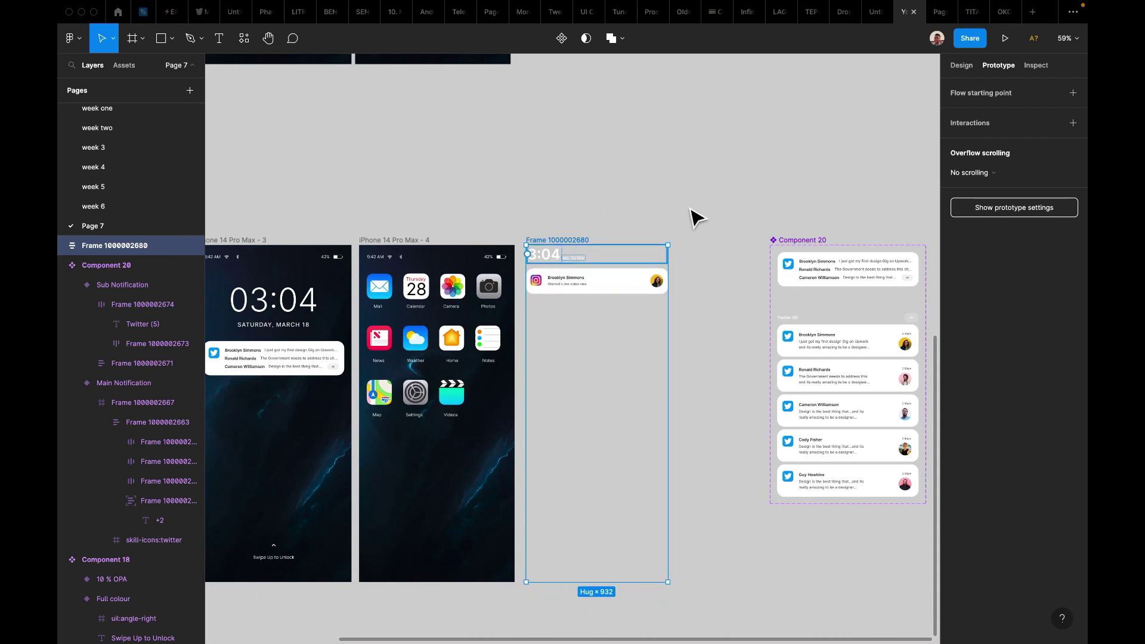
click(799, 285)
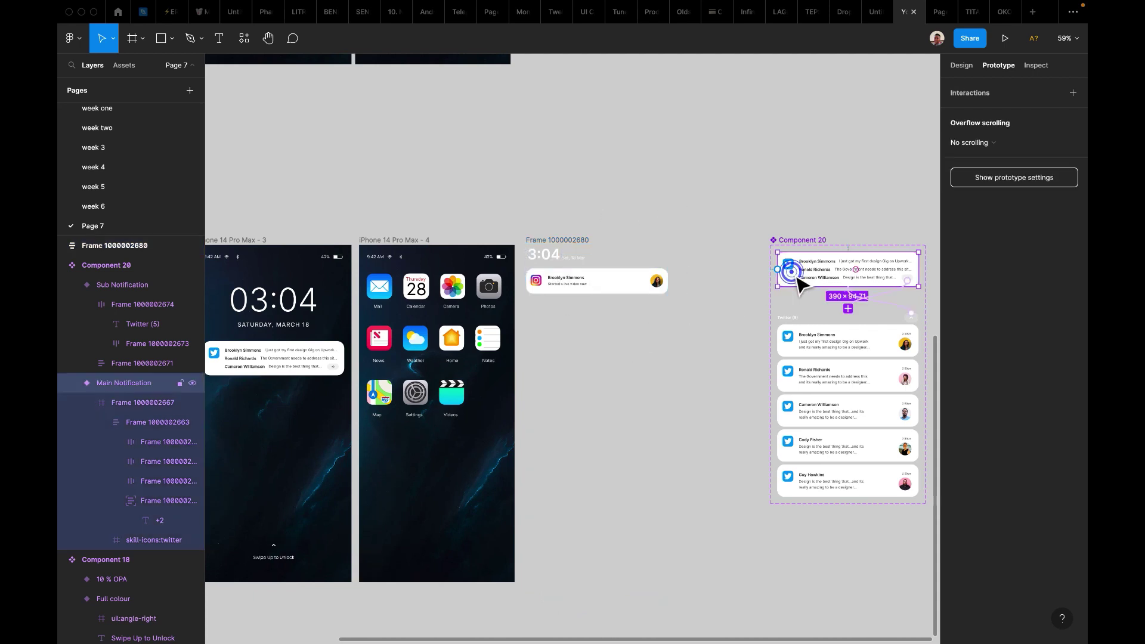
Paste the Twitter notification stack below the Instagram card, redoing the misplaced paste.
click(616, 275)
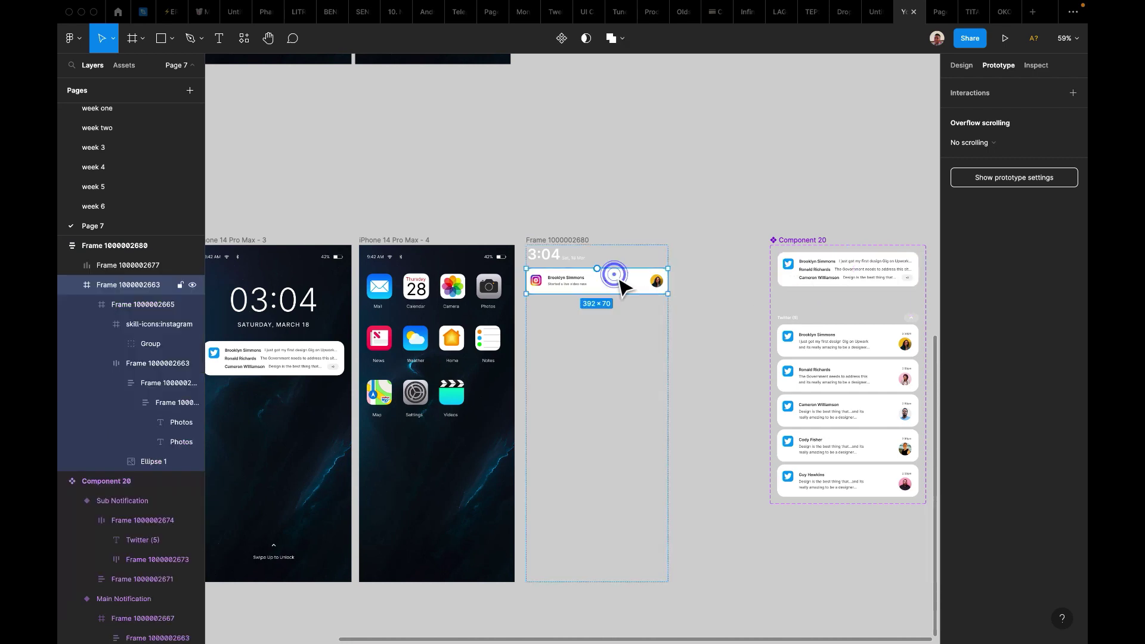
click(615, 262)
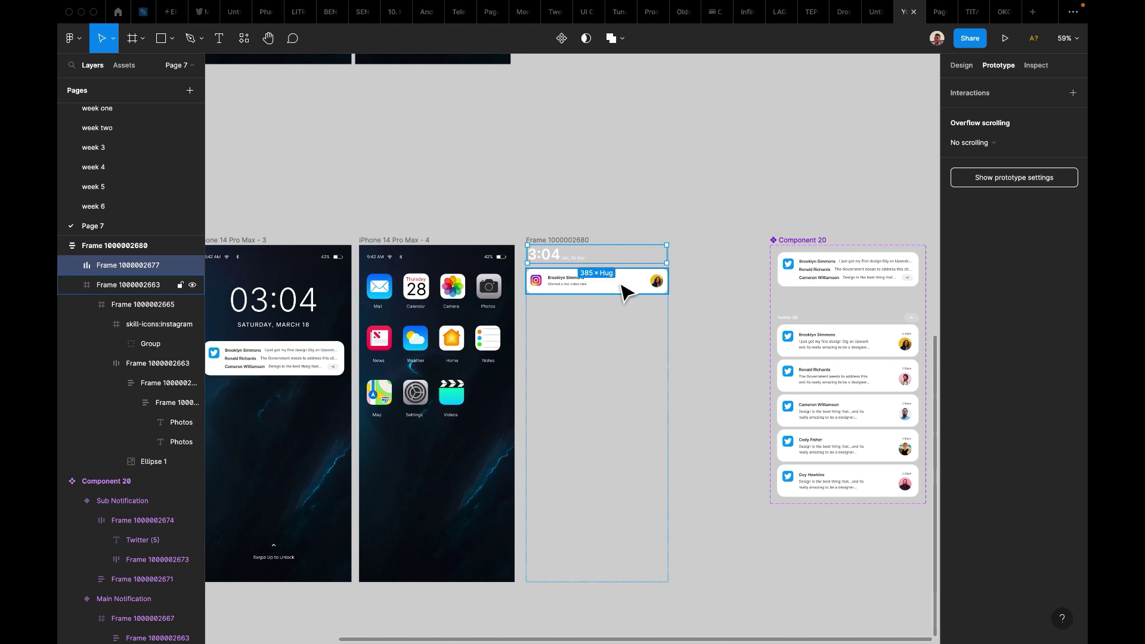
click(620, 288)
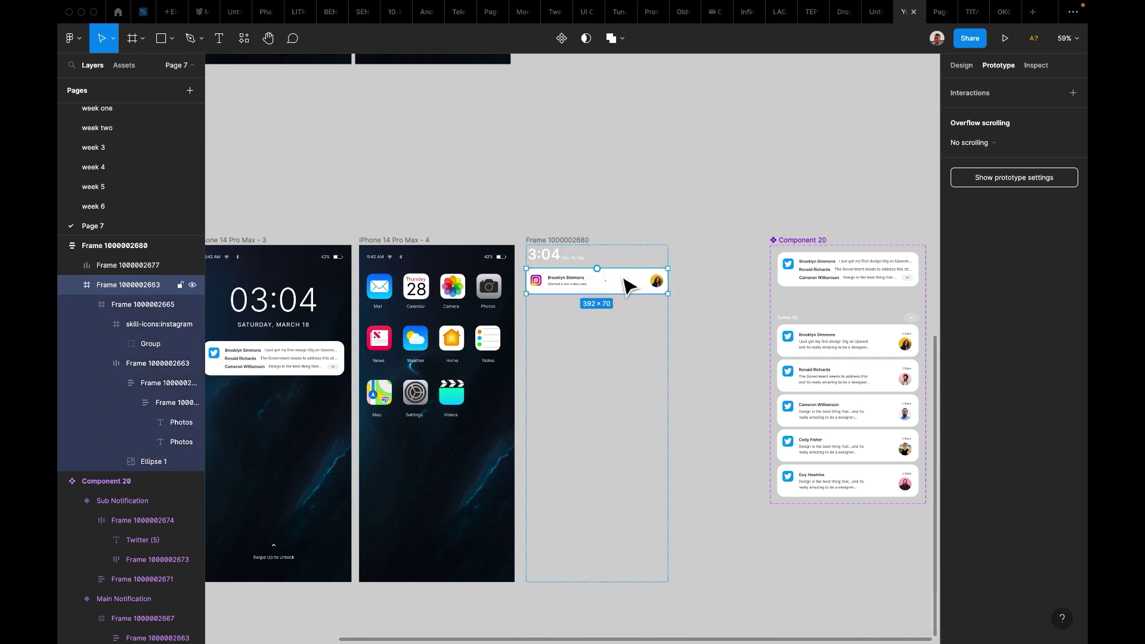
key(ctrl+v)
key(ctrl+z)
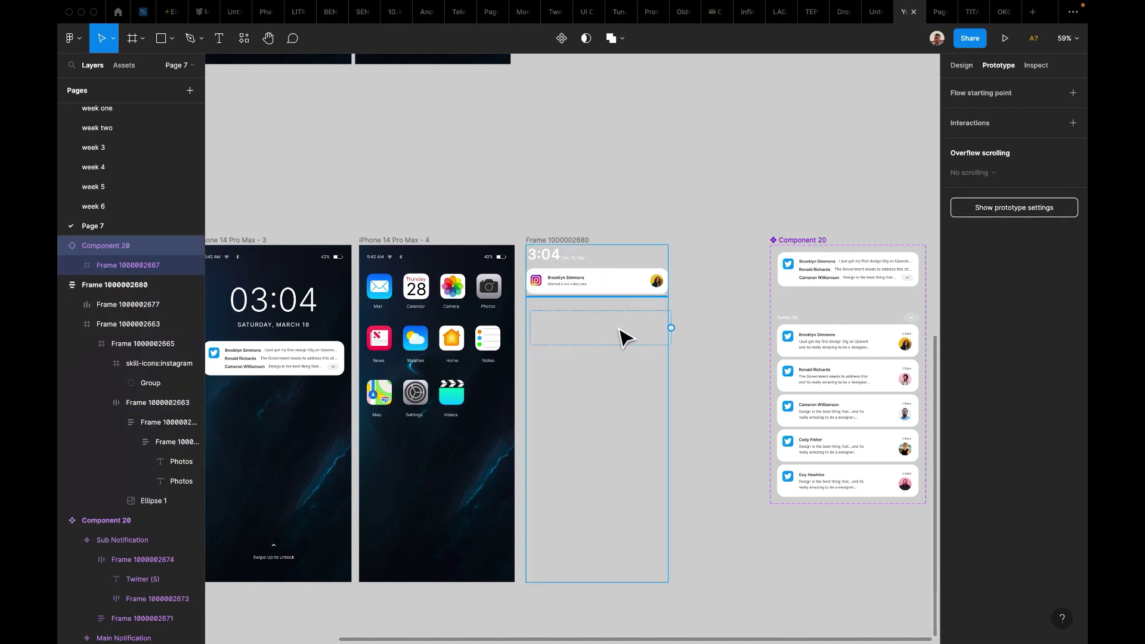
key(ctrl+v)
click(631, 304)
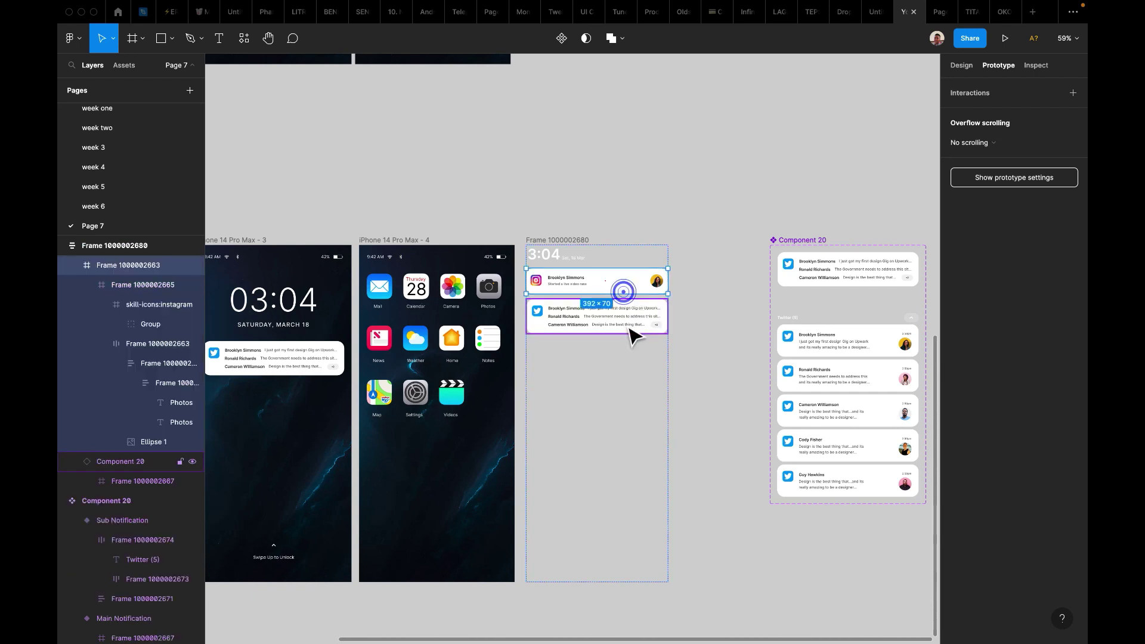
click(701, 304)
click(649, 298)
click(639, 317)
click(716, 316)
click(631, 333)
click(702, 294)
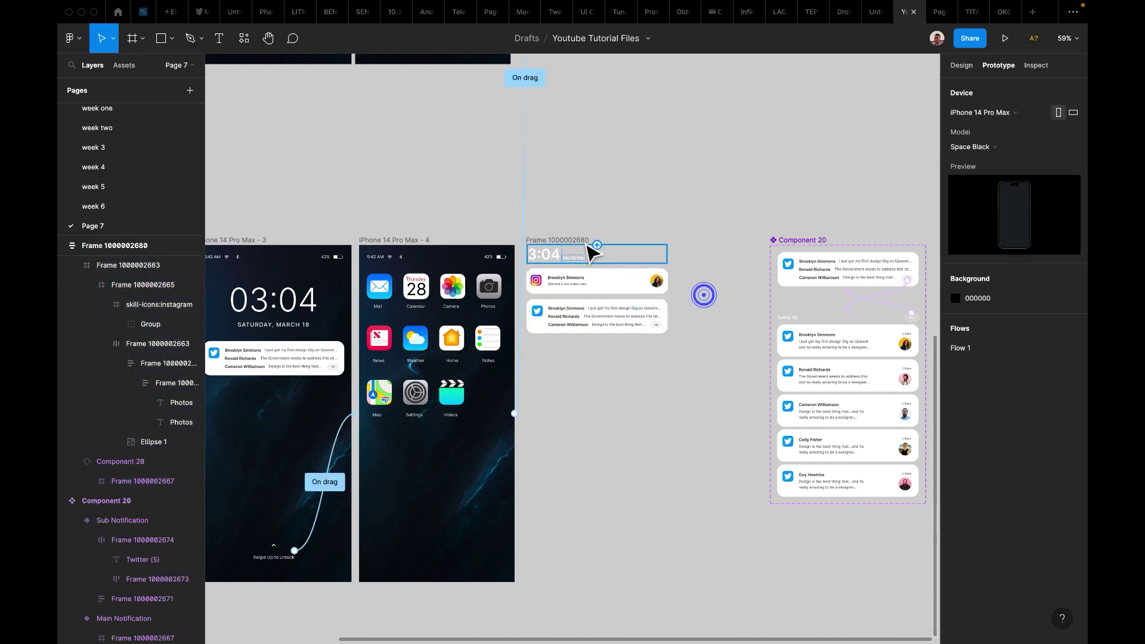
click(581, 239)
scroll(586, 244, up, 3)
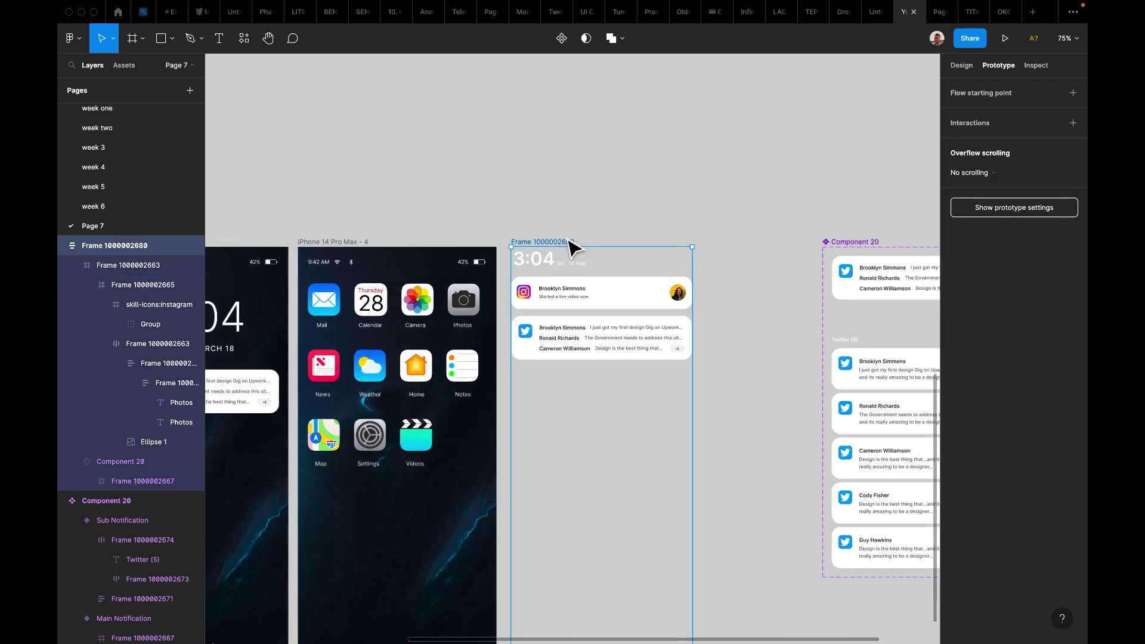
click(569, 243)
Set the overlay frame's vertical padding, trying 20 and 30 before settling on 50.
click(966, 70)
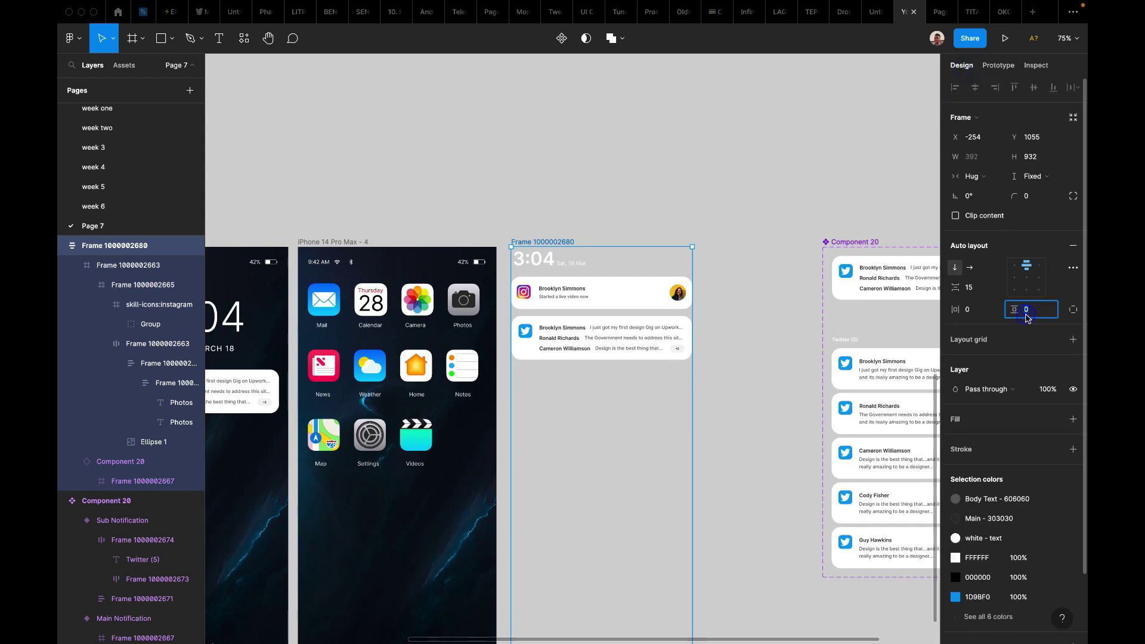
text(20)
key(Return)
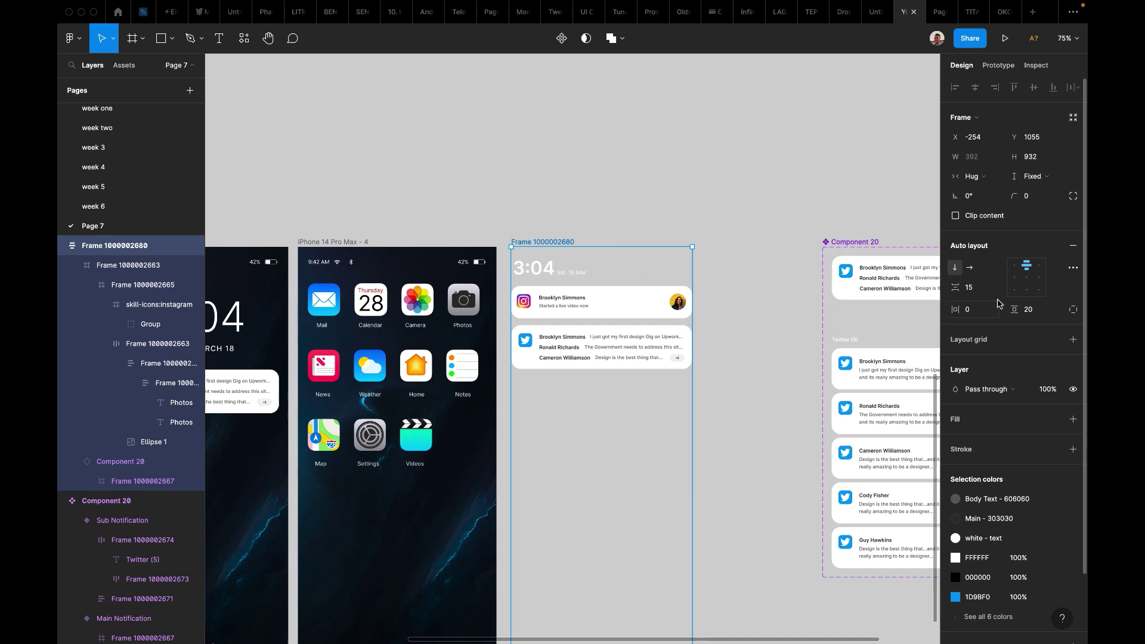
text(30)
key(Return)
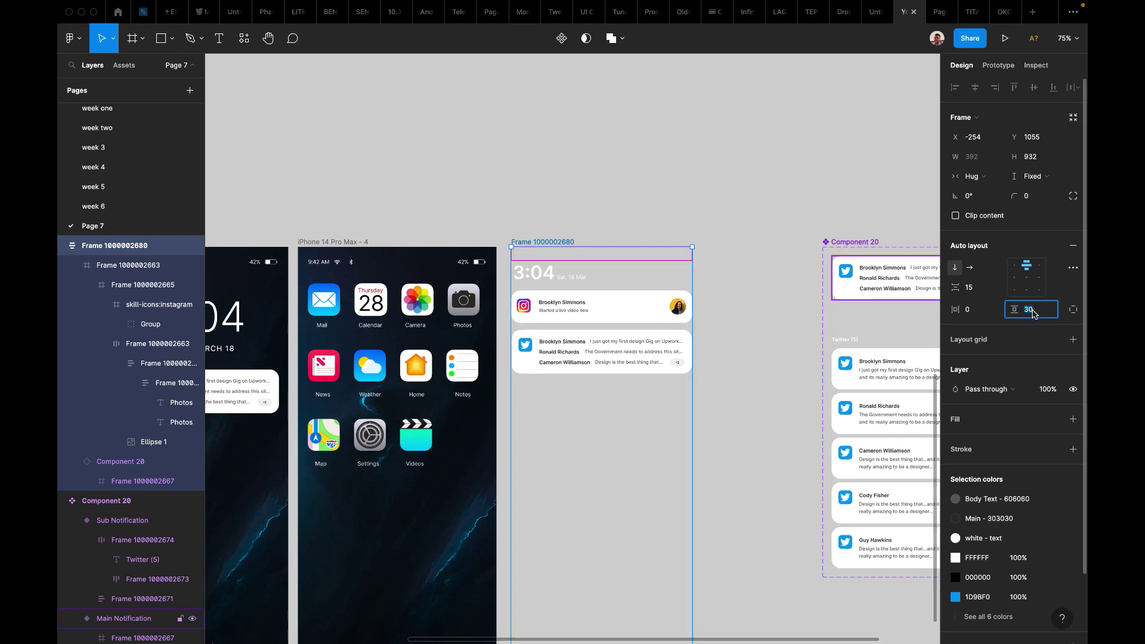
key(Return)
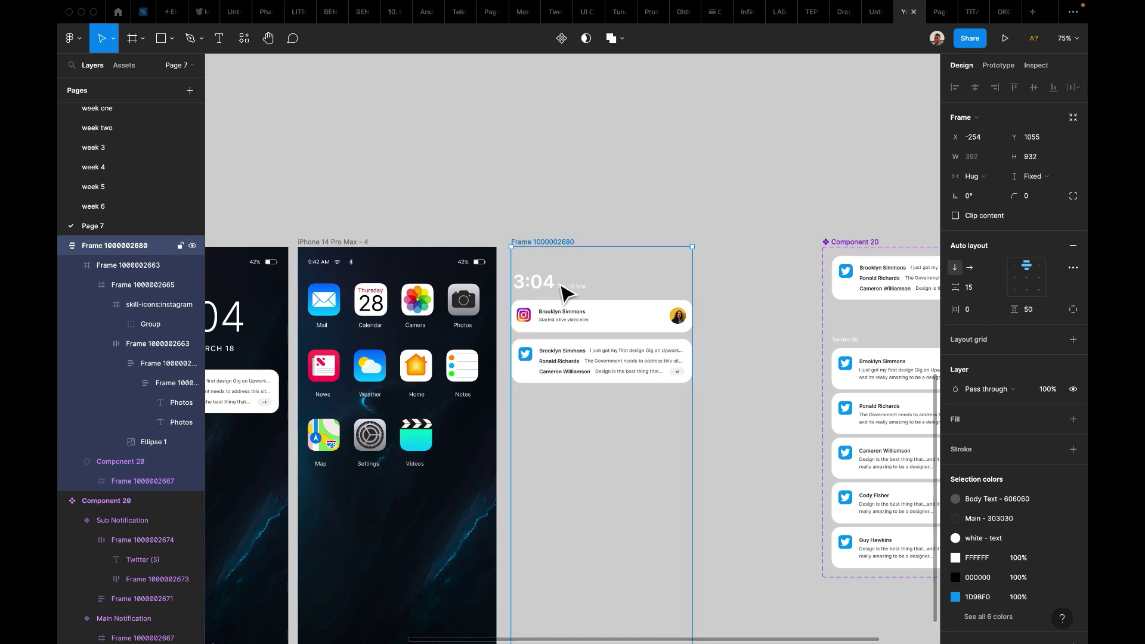
Review the Twitter stack in the padded frame and select iPhone 14 Pro Max - 4.
scroll(635, 379, down, 2)
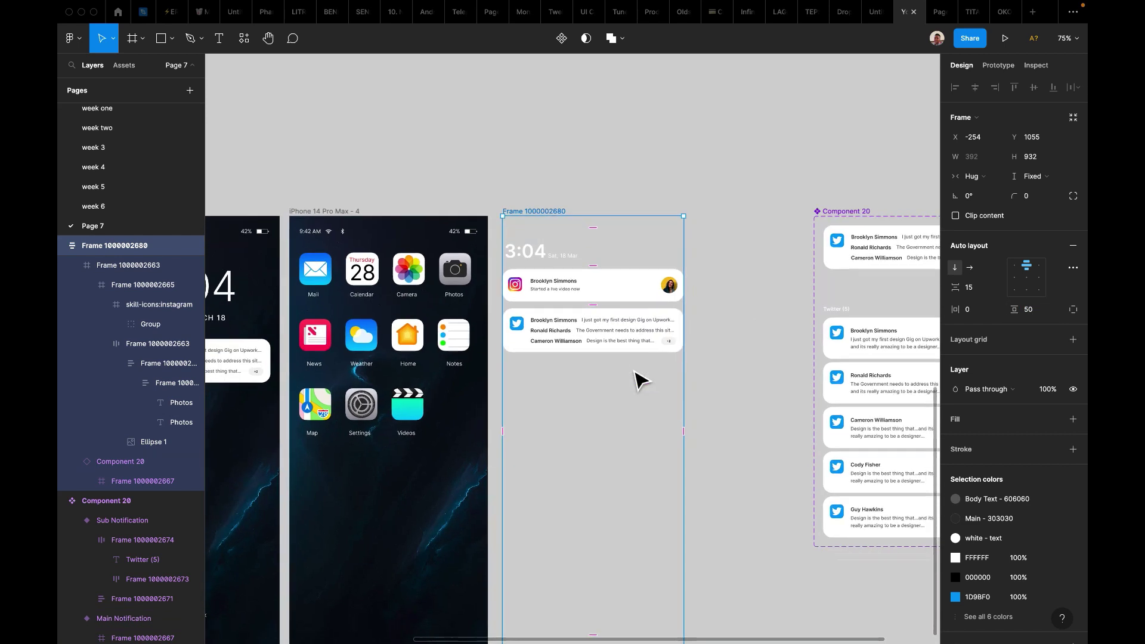
click(656, 330)
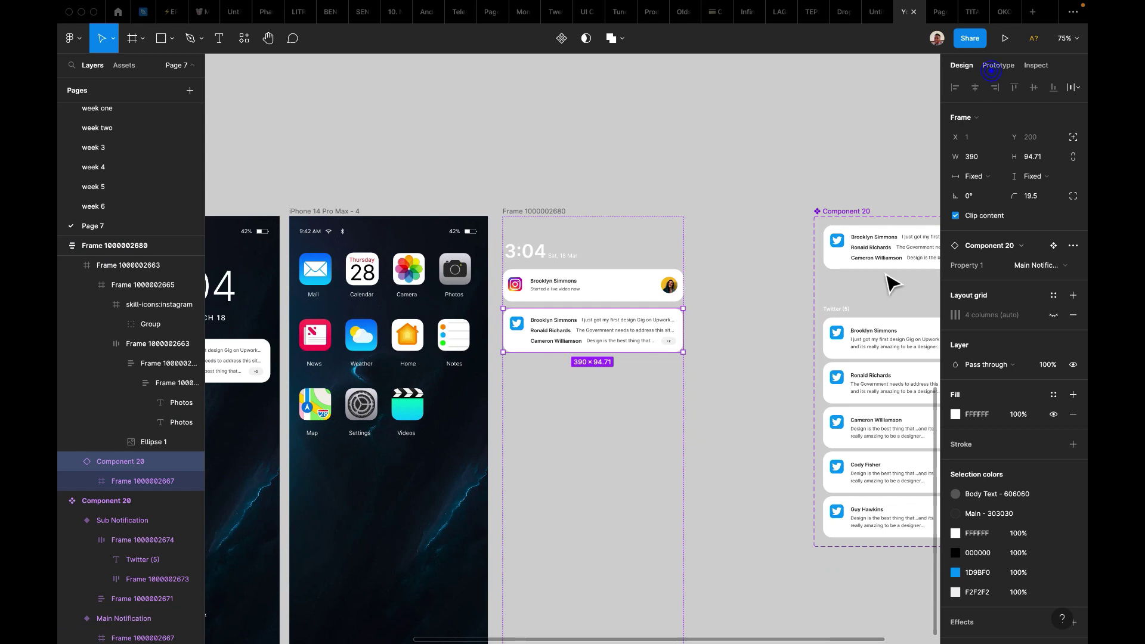
scroll(799, 397, left, 2)
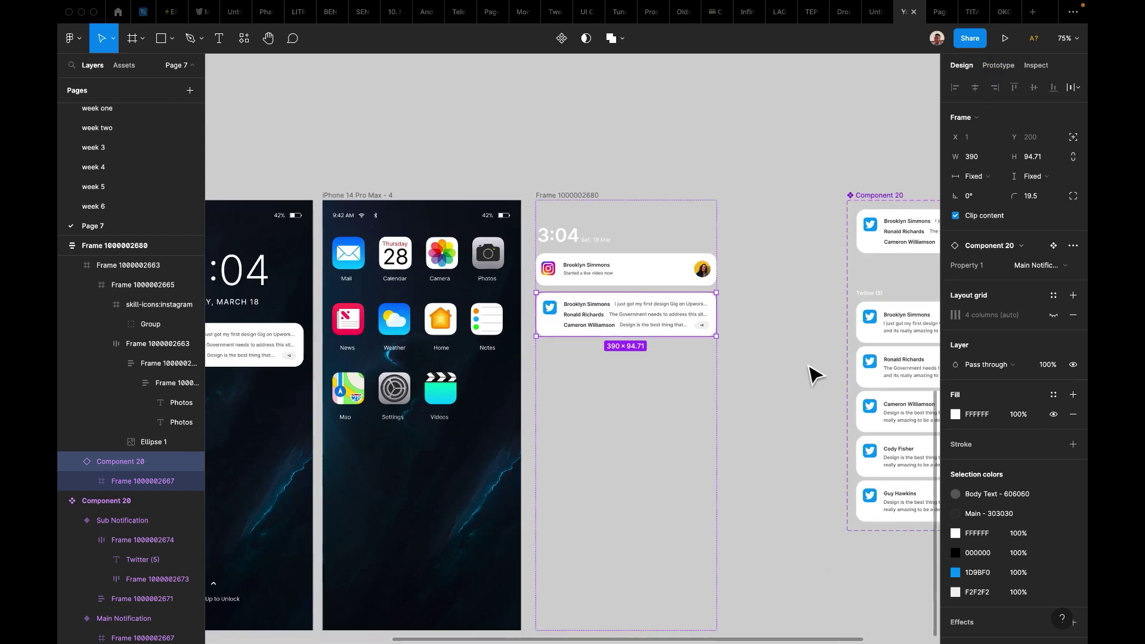
scroll(814, 374, down, 3)
click(583, 146)
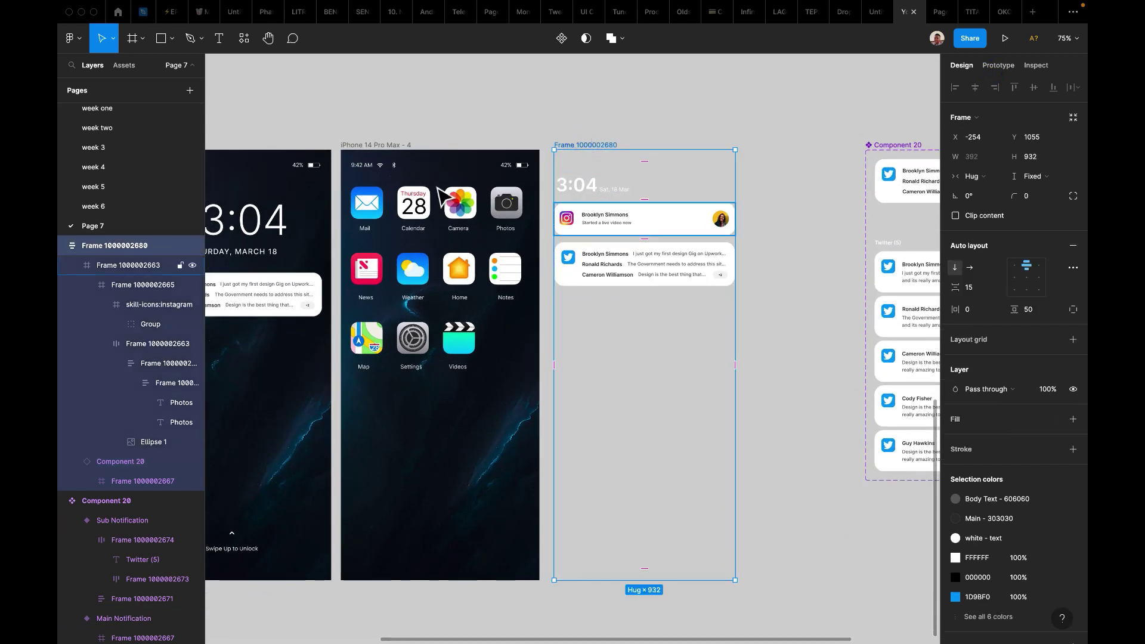
click(385, 144)
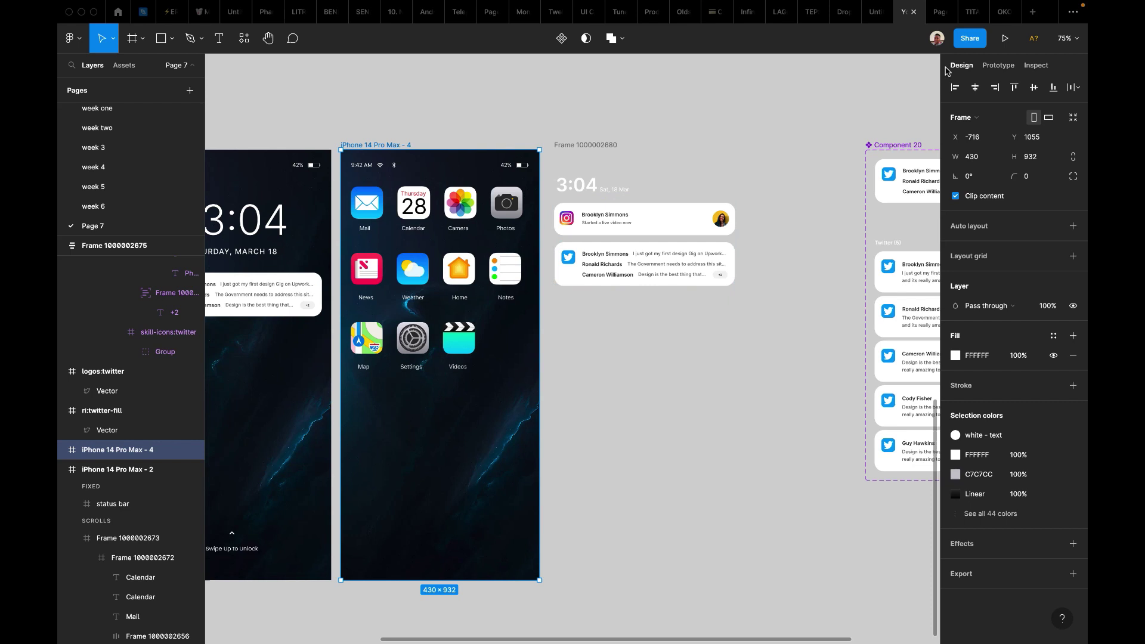
Link the iPhone 14 Pro Max - 4 home screen to the notification frame in Prototype.
click(1000, 66)
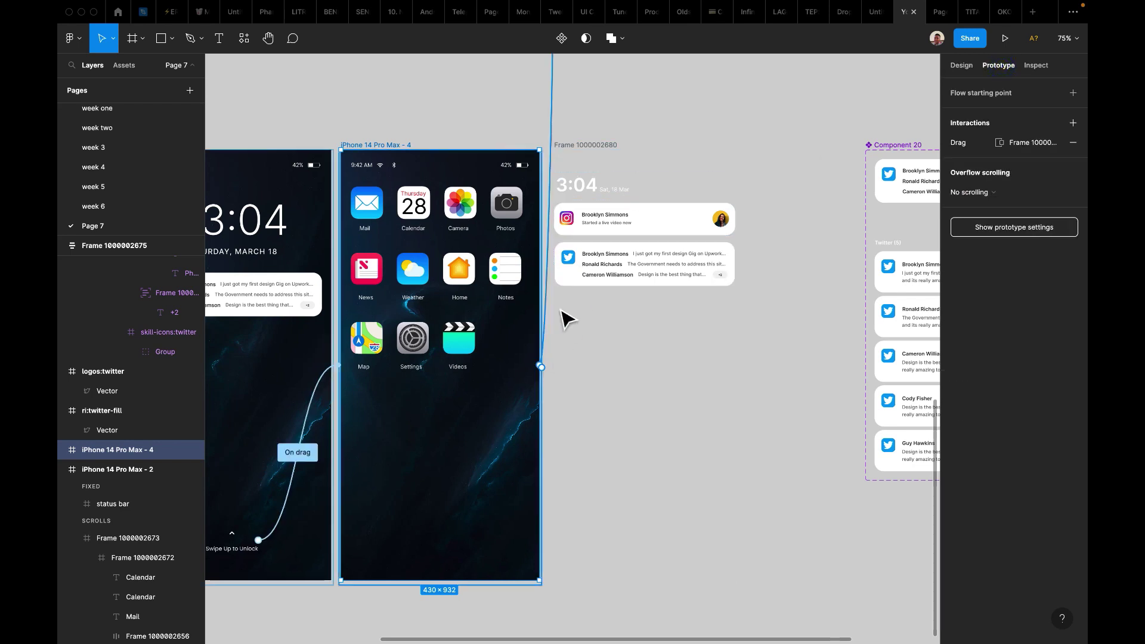
drag(555, 242, 557, 242)
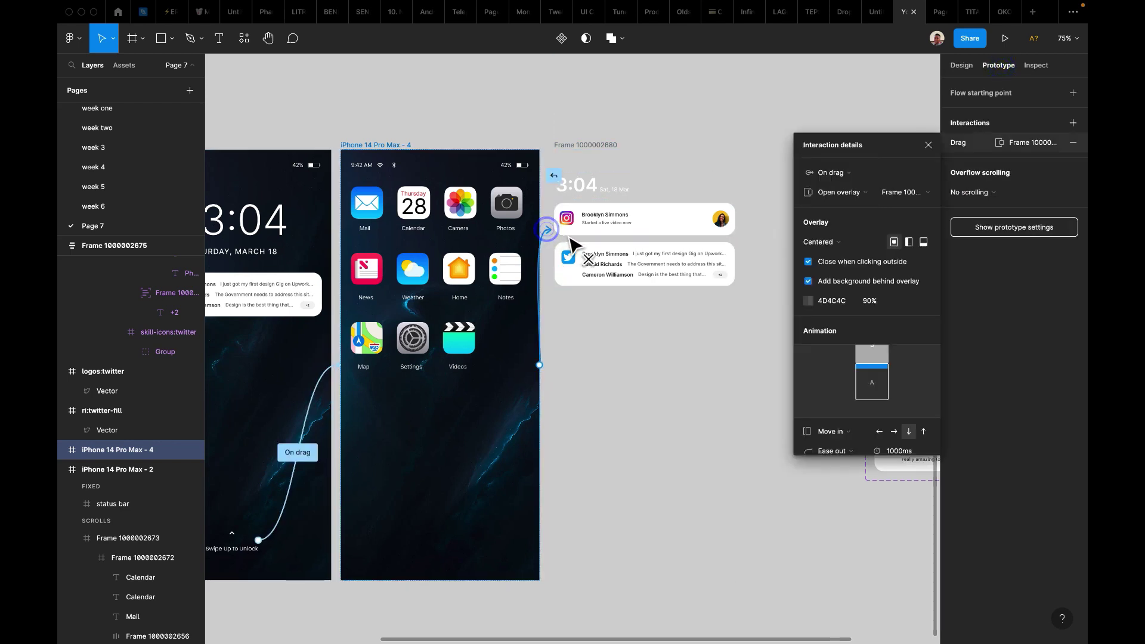
drag(560, 179, 576, 153)
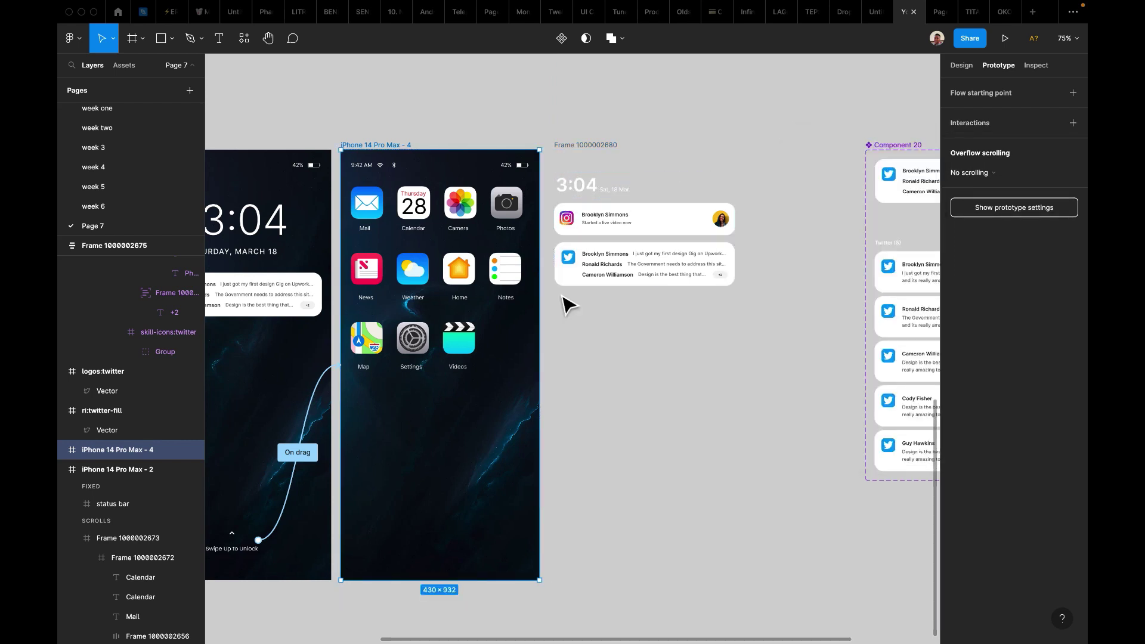
drag(540, 366, 593, 289)
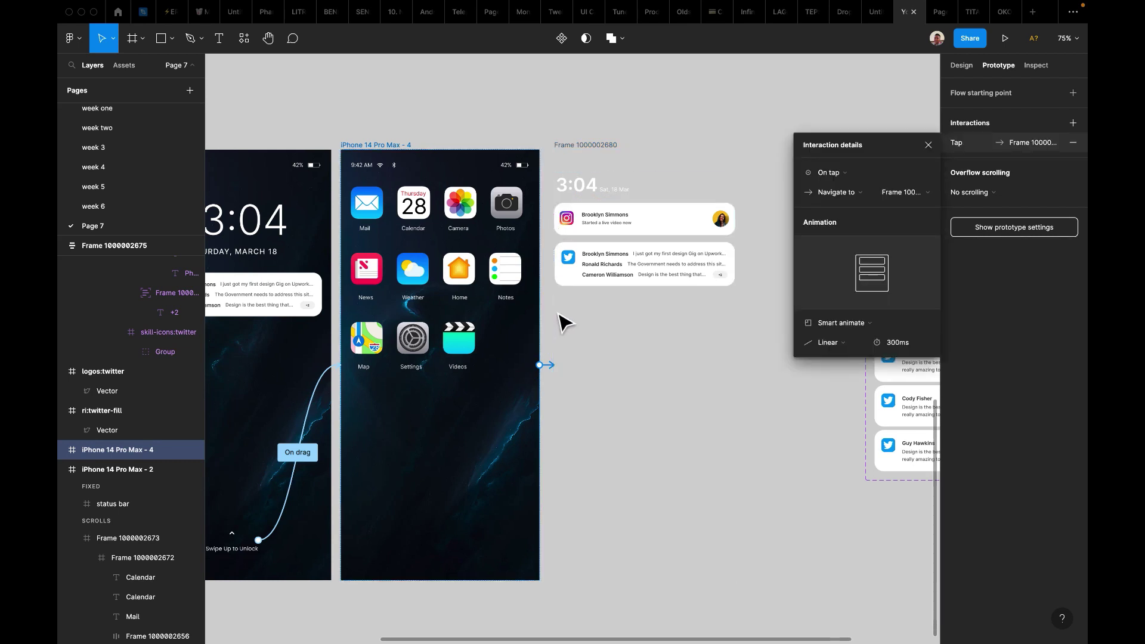
Set the interaction to On drag, Open overlay, with a downward Move in animation.
click(851, 174)
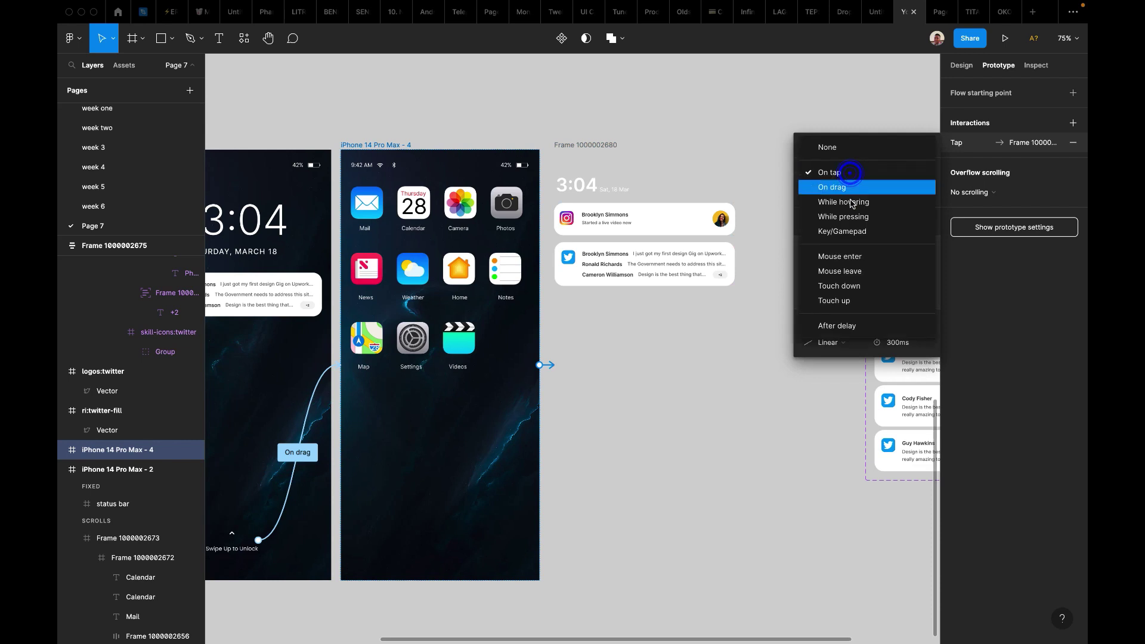
click(851, 188)
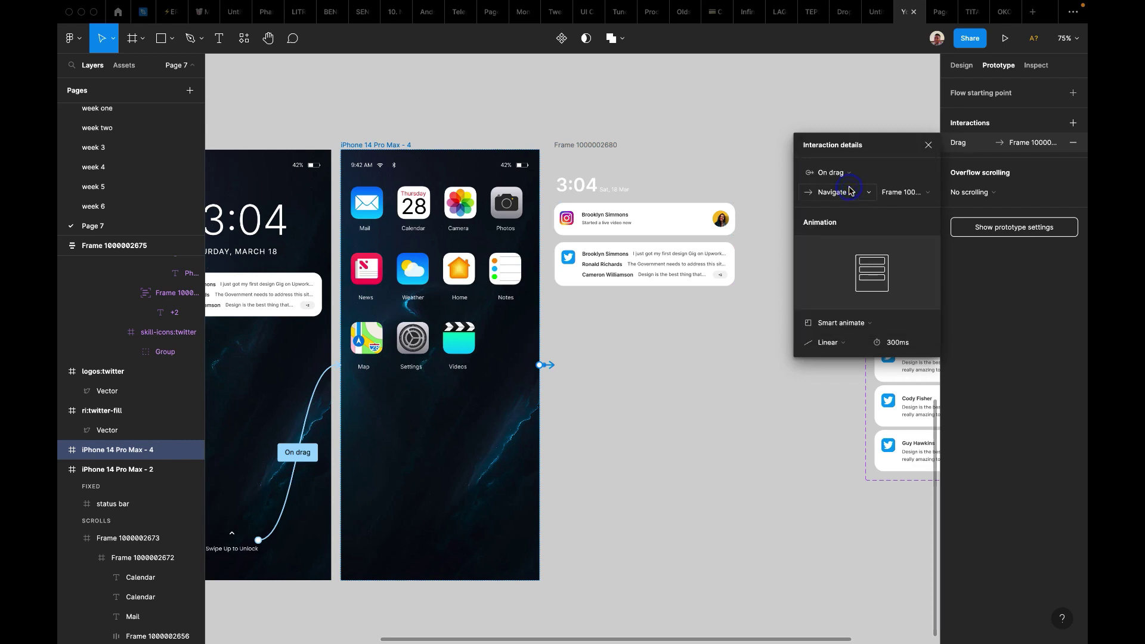
click(881, 323)
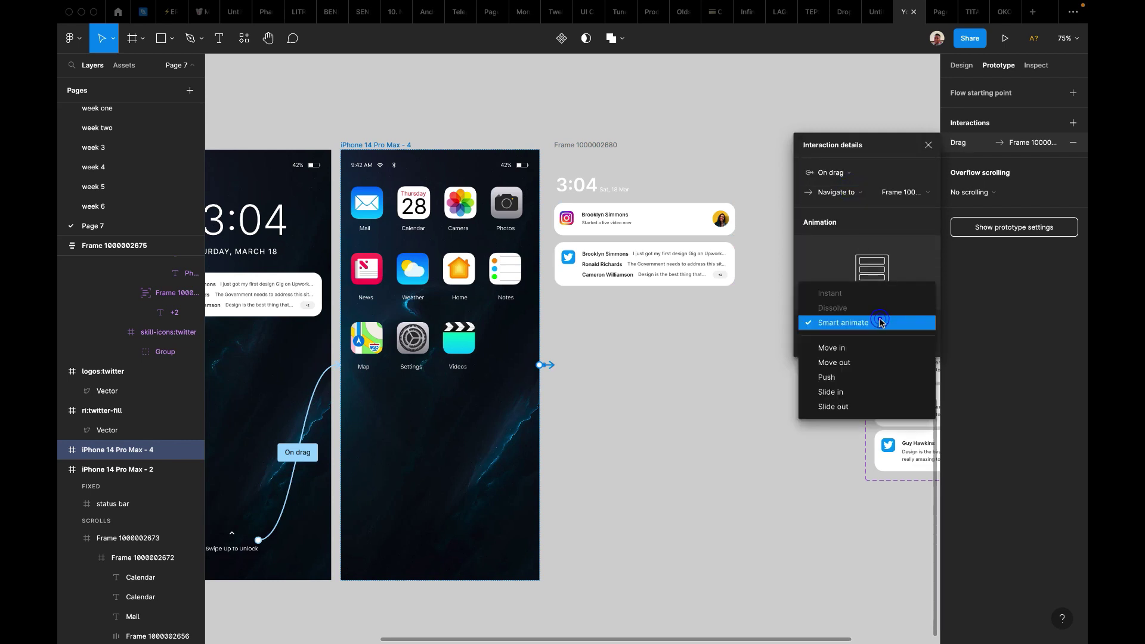
click(850, 348)
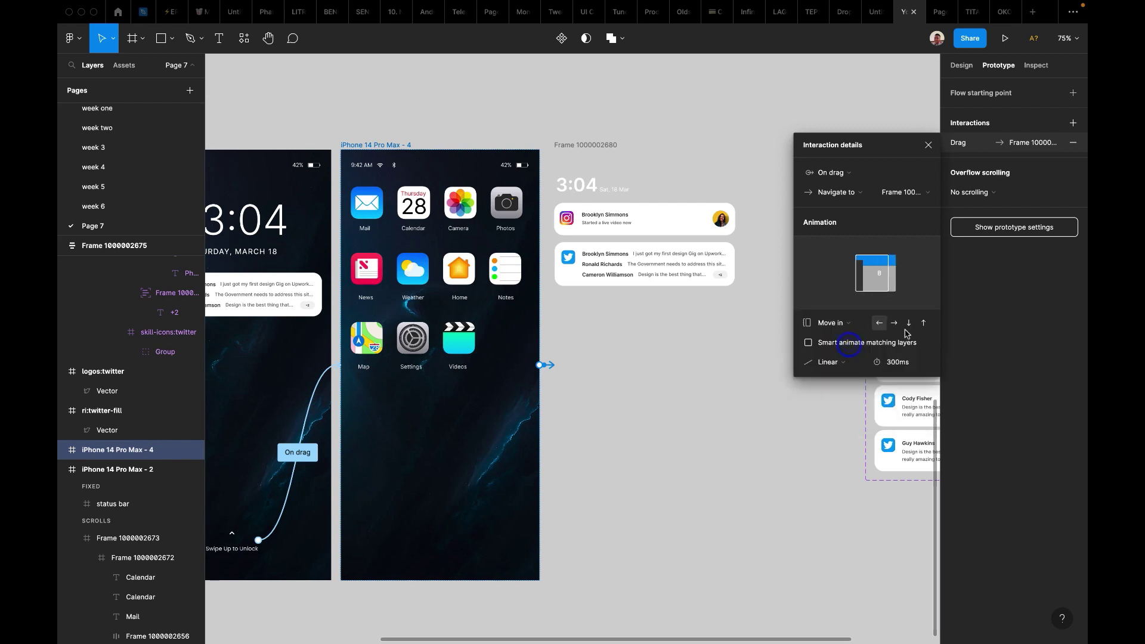
click(909, 322)
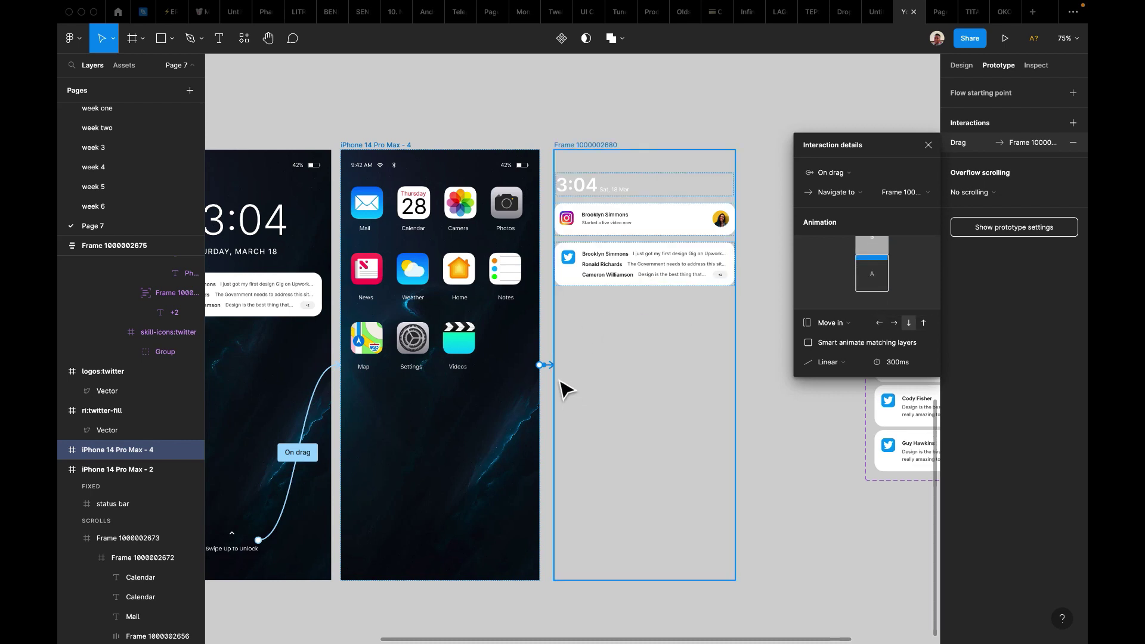
click(850, 199)
click(852, 233)
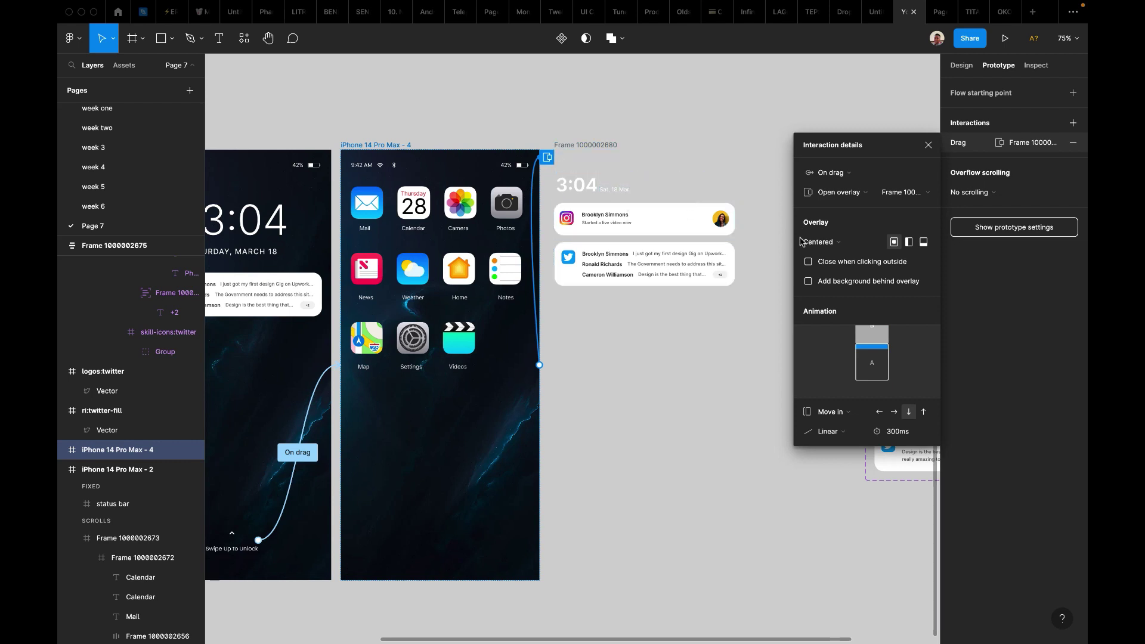
Add a grey background behind the overlay at 100% opacity.
click(809, 282)
click(809, 302)
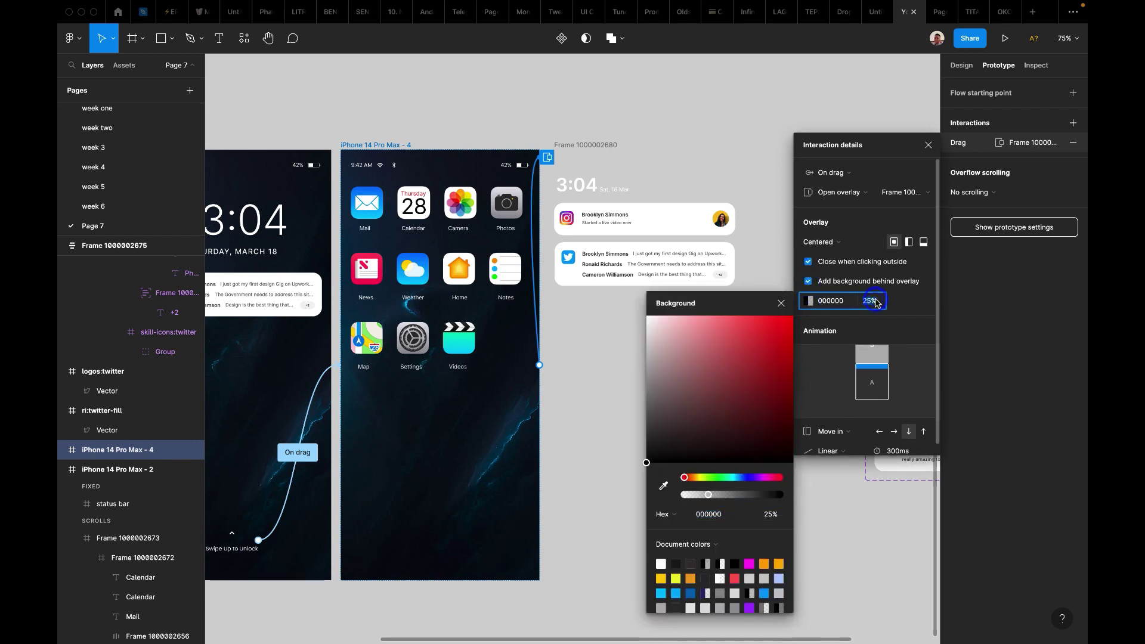
text(100)
key(Return)
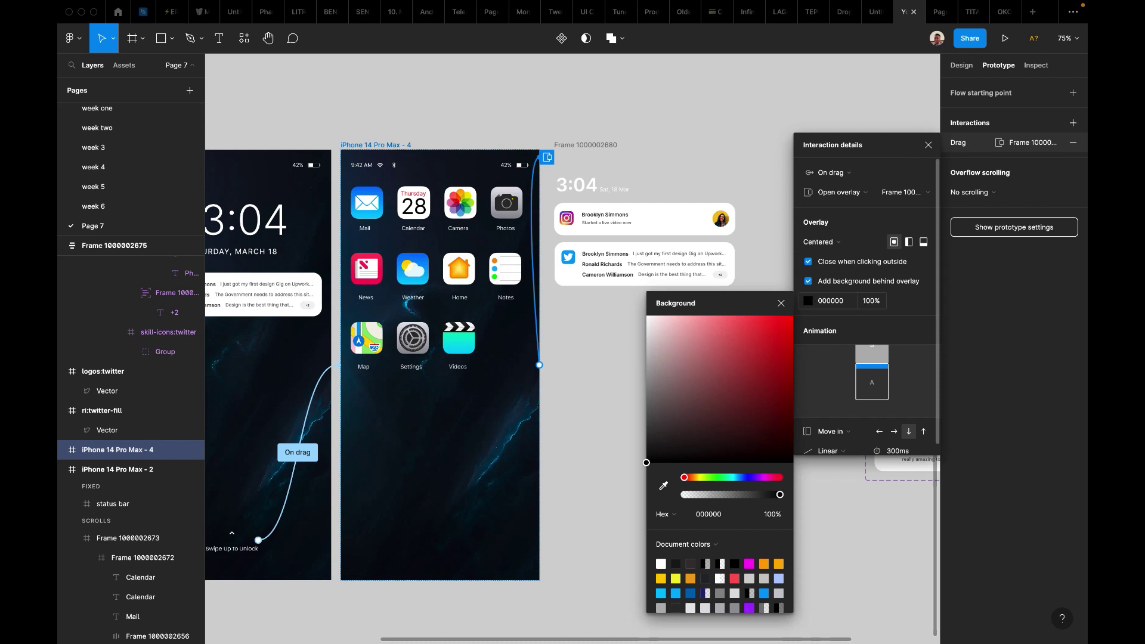
drag(652, 428, 647, 410)
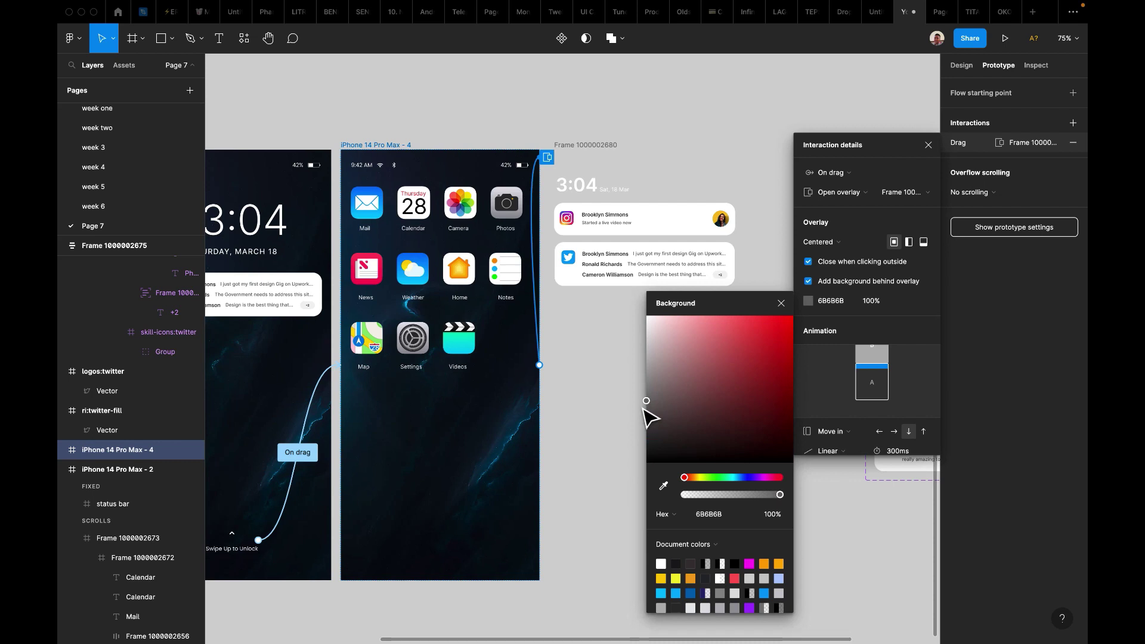
mouse_move(645, 411)
mouse_down()
mouse_move(647, 426)
mouse_move(649, 413)
mouse_up()
scroll(652, 259, up, 5)
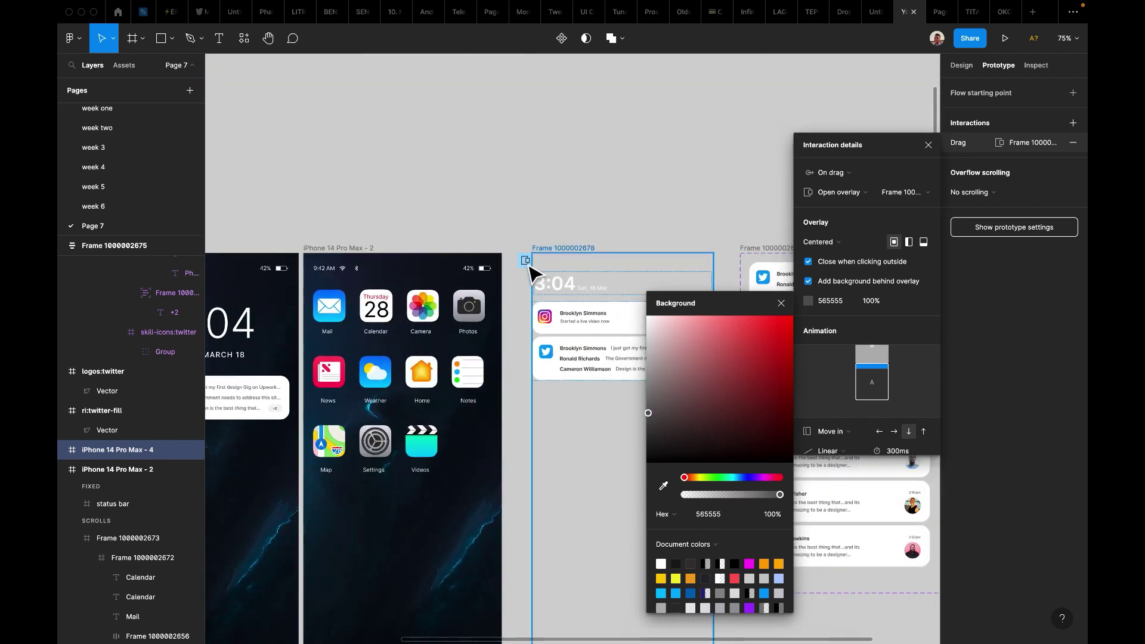
click(527, 264)
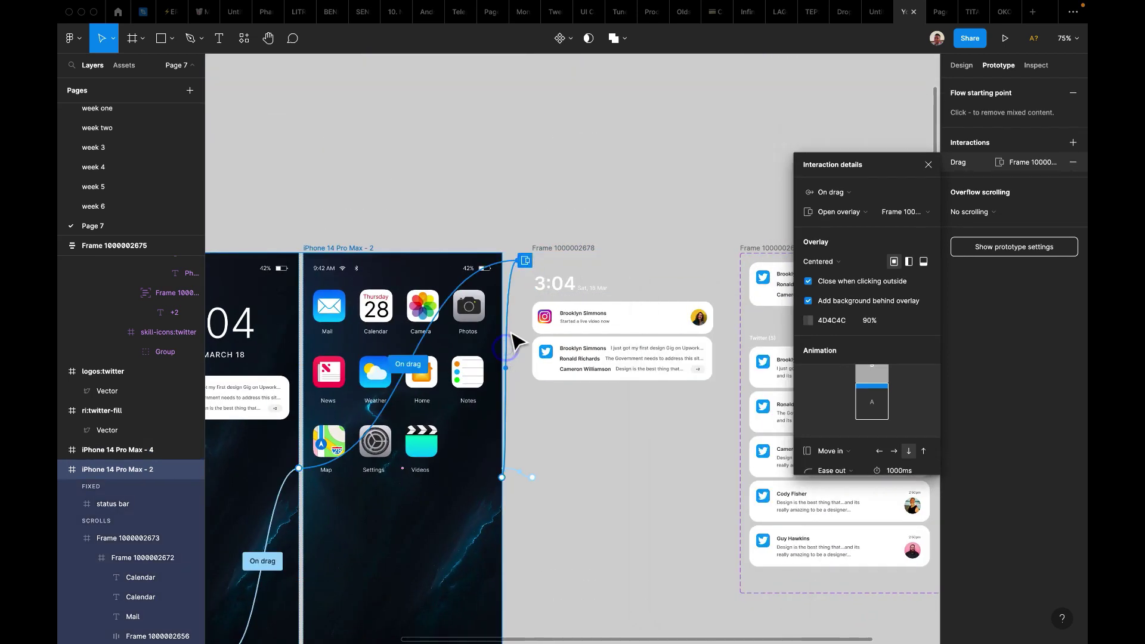
Change the overlay background to hex 4D4C4C at 90% opacity.
click(828, 326)
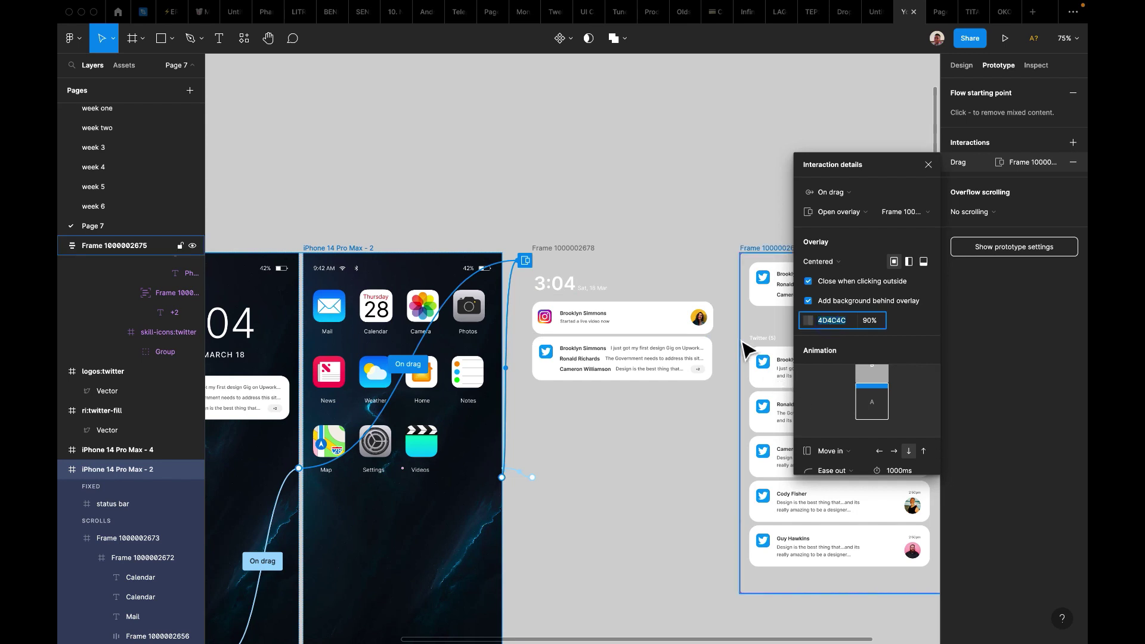
scroll(746, 347, down, 10)
click(527, 245)
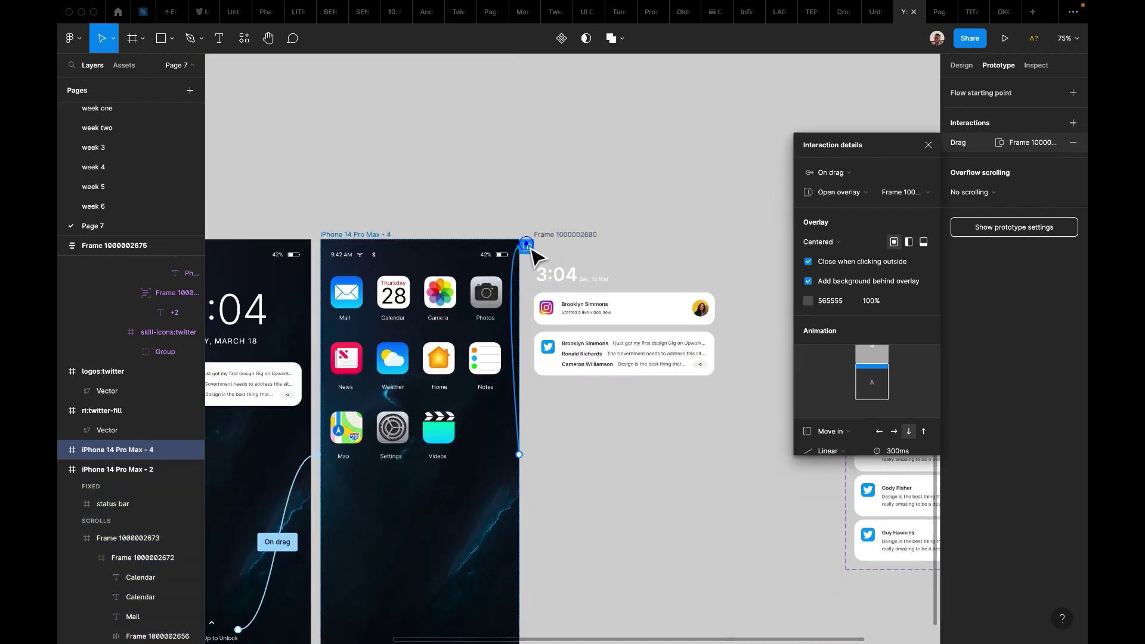
click(836, 303)
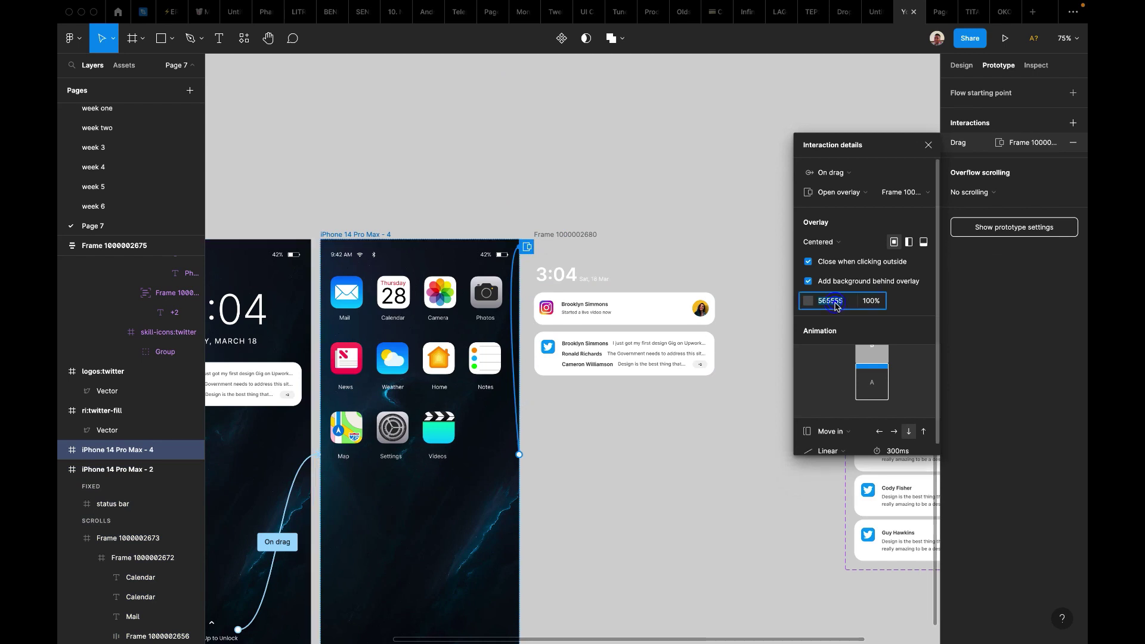
text(4D4C4C)
click(874, 302)
key(Return)
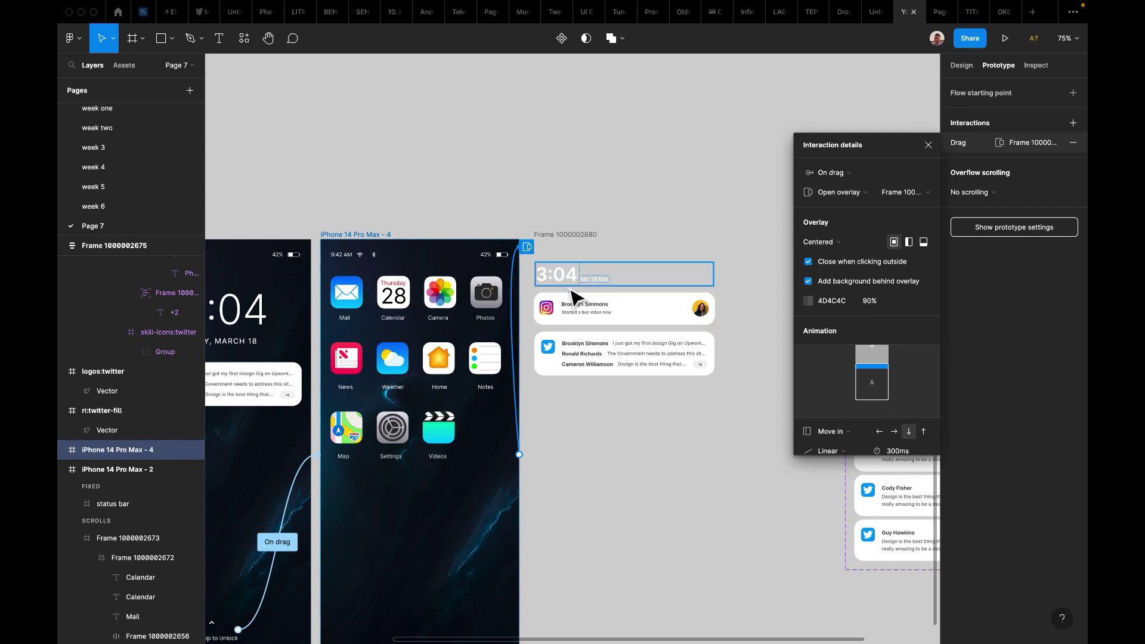
click(559, 235)
scroll(557, 233, down, 1)
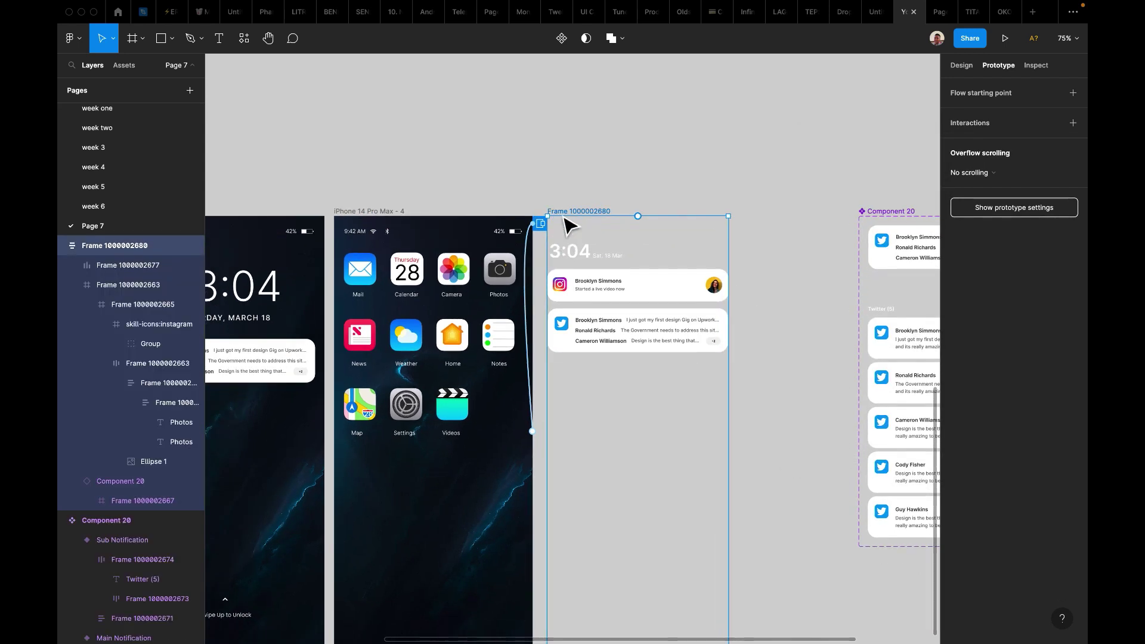
click(376, 216)
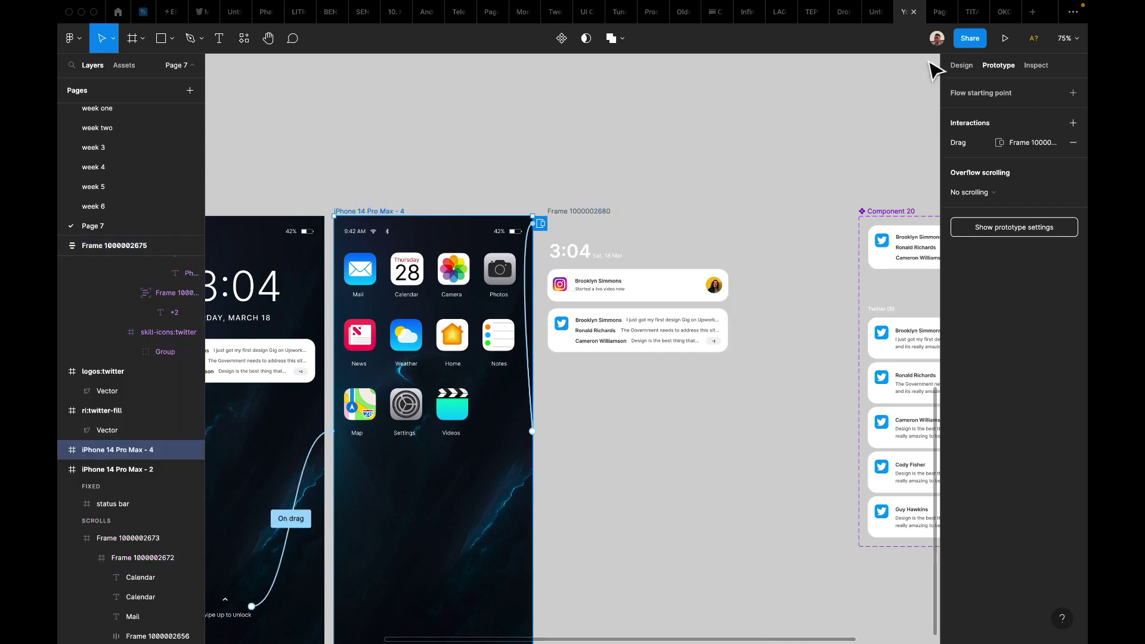
Preview the prototype and trigger the dimmed notification overlay from the home screen.
key(super+alt+Return)
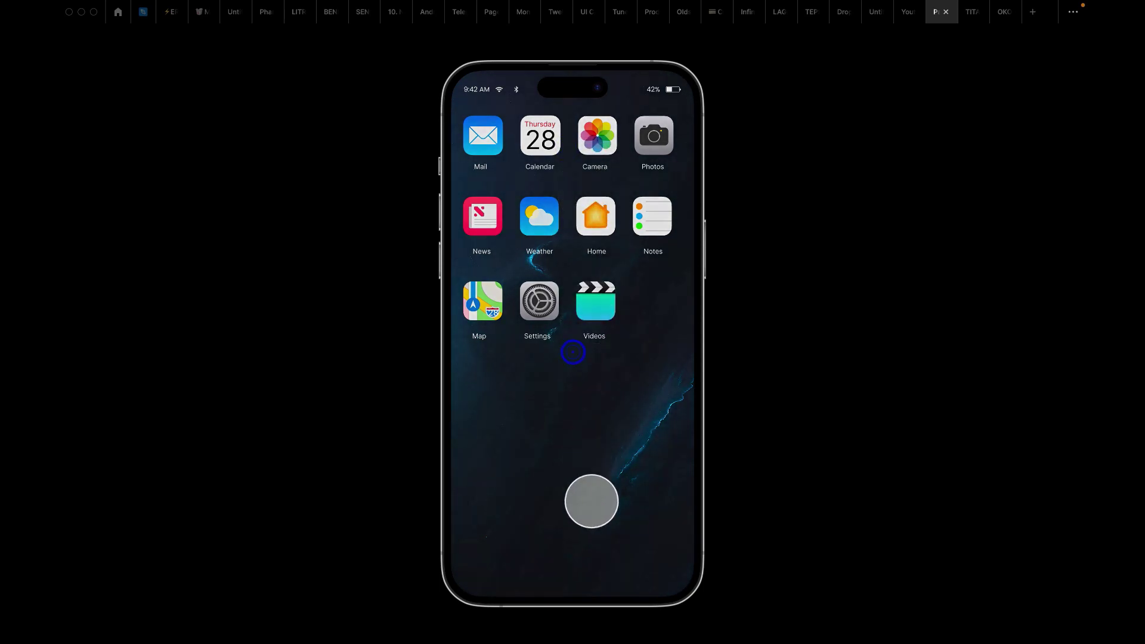
click(605, 527)
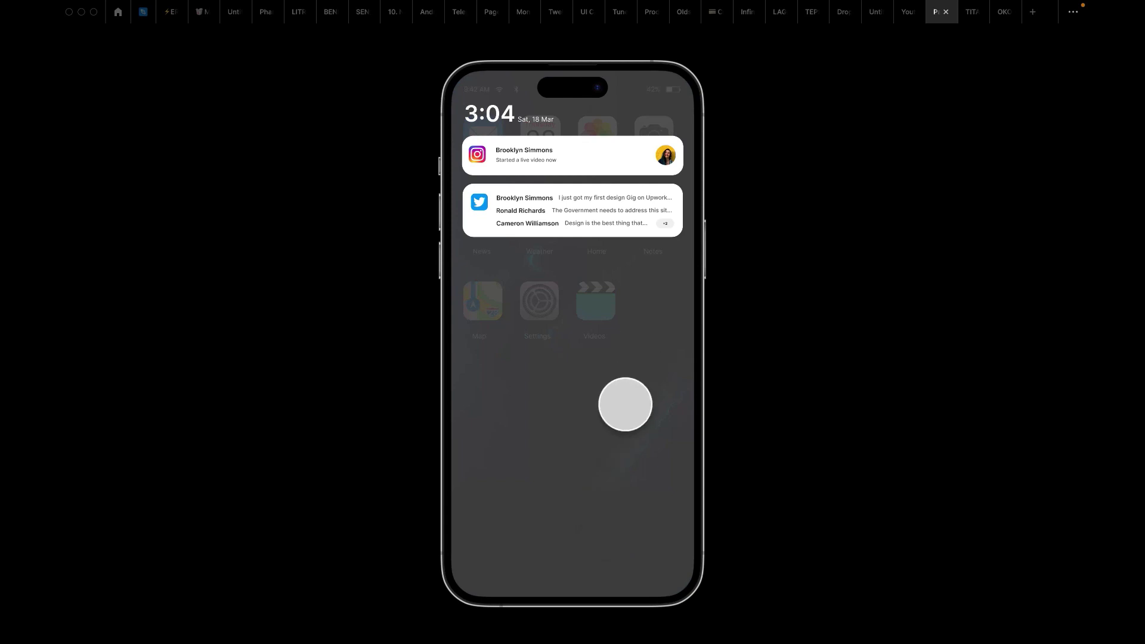
click(904, 11)
Change the overlay's animation duration from 300ms to 800ms.
click(531, 343)
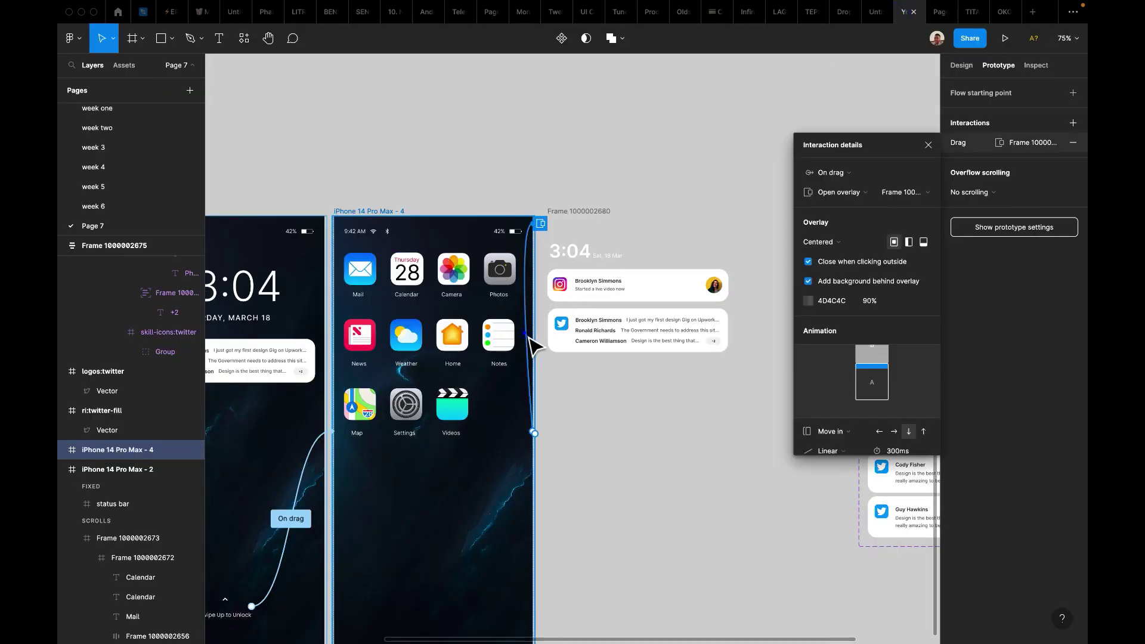
scroll(892, 418, down, 1)
click(898, 441)
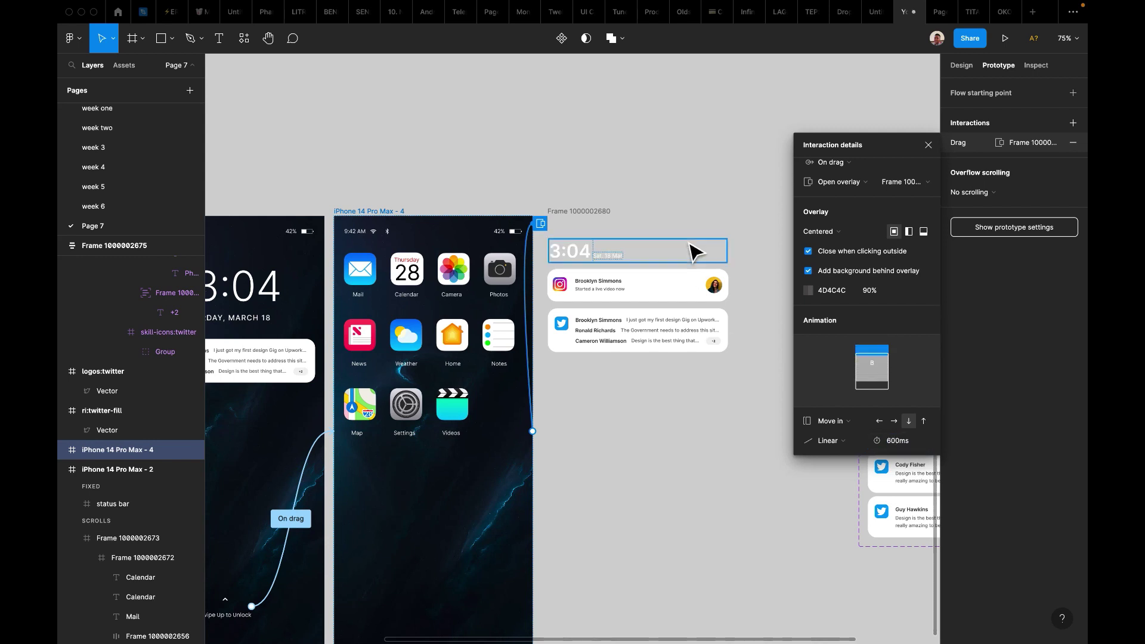
click(935, 15)
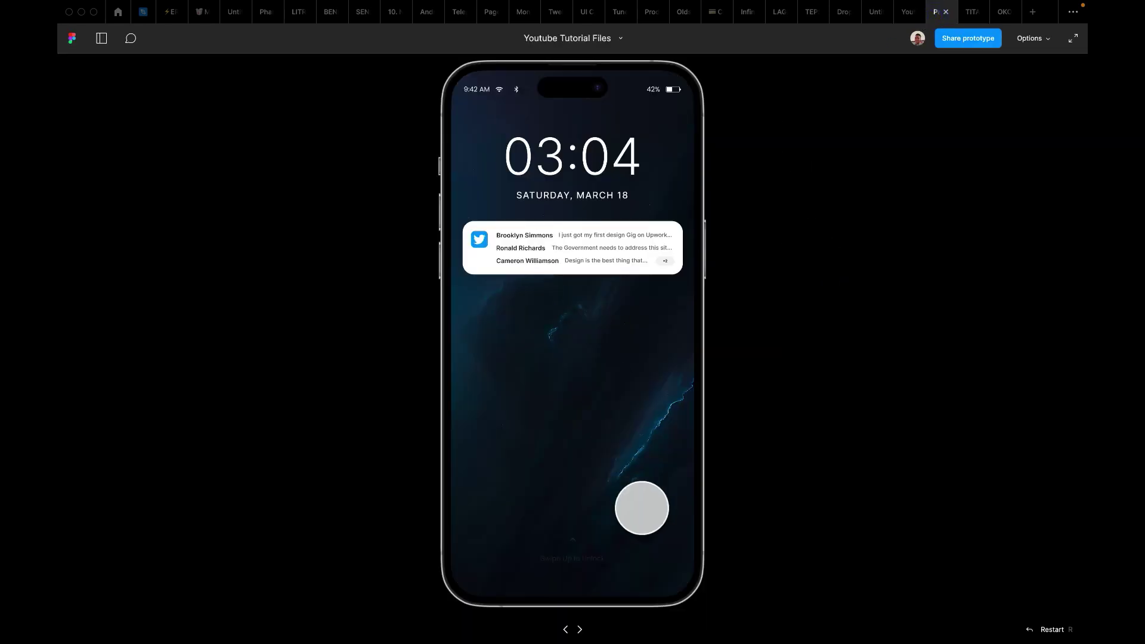
drag(606, 575, 619, 503)
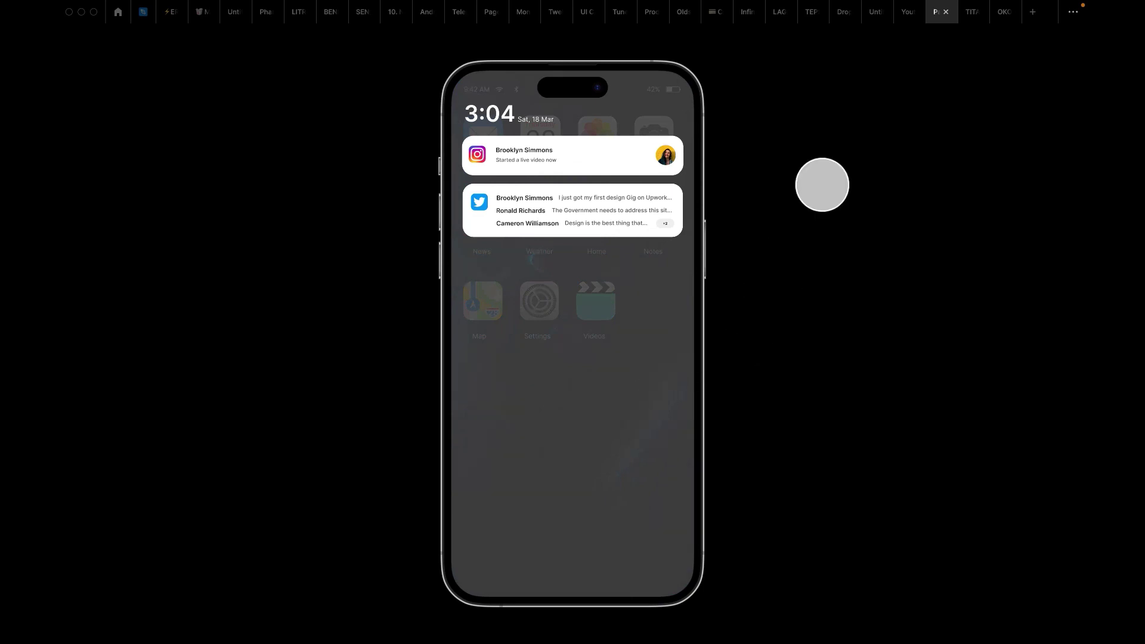
click(901, 16)
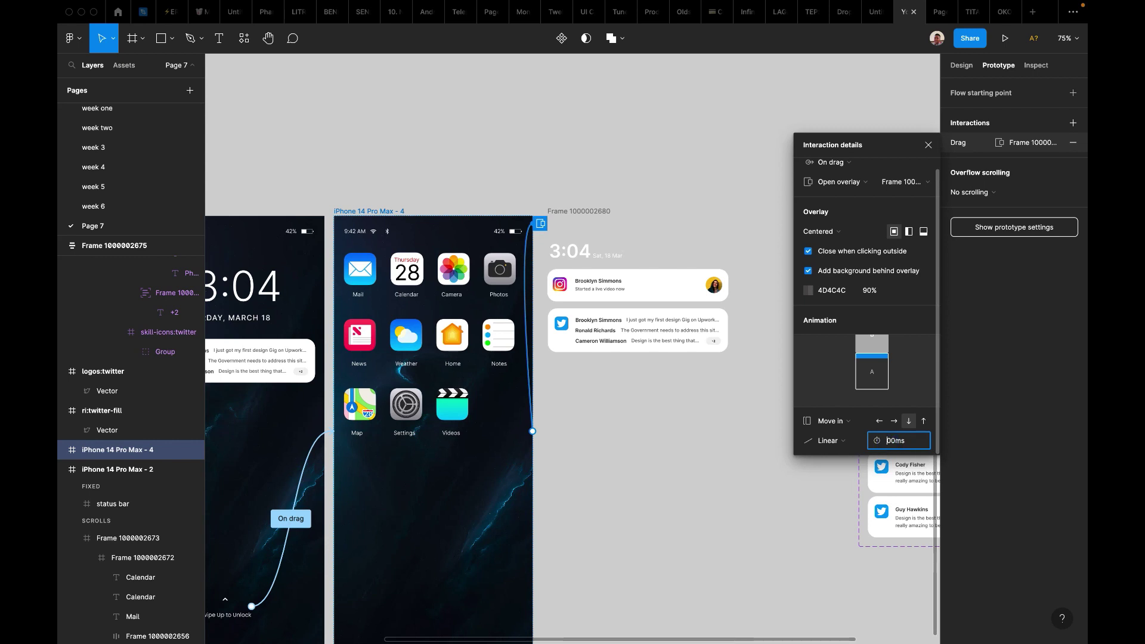
key(Return)
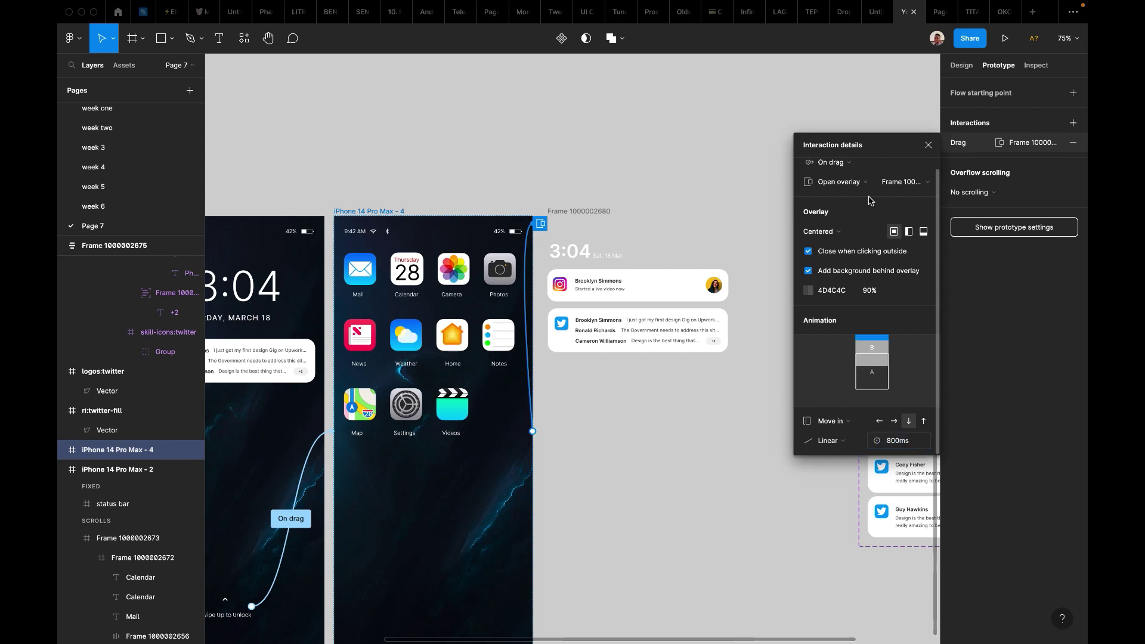
Replay the prototype, unlocking and dragging down the dimmed overlay to check the animation.
click(936, 12)
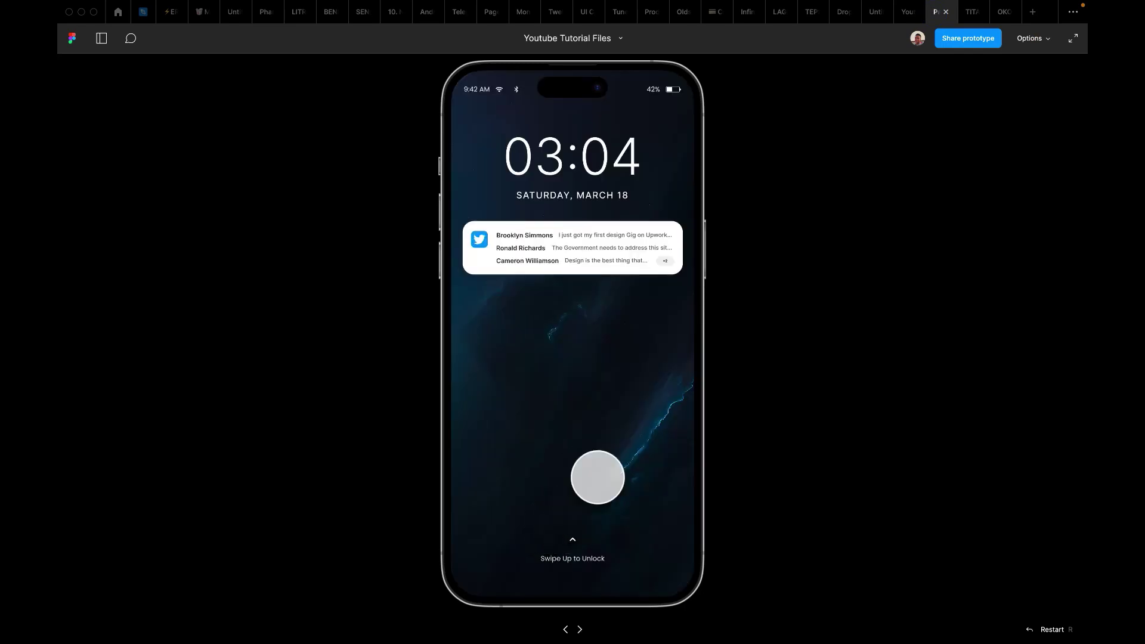
drag(577, 559, 598, 496)
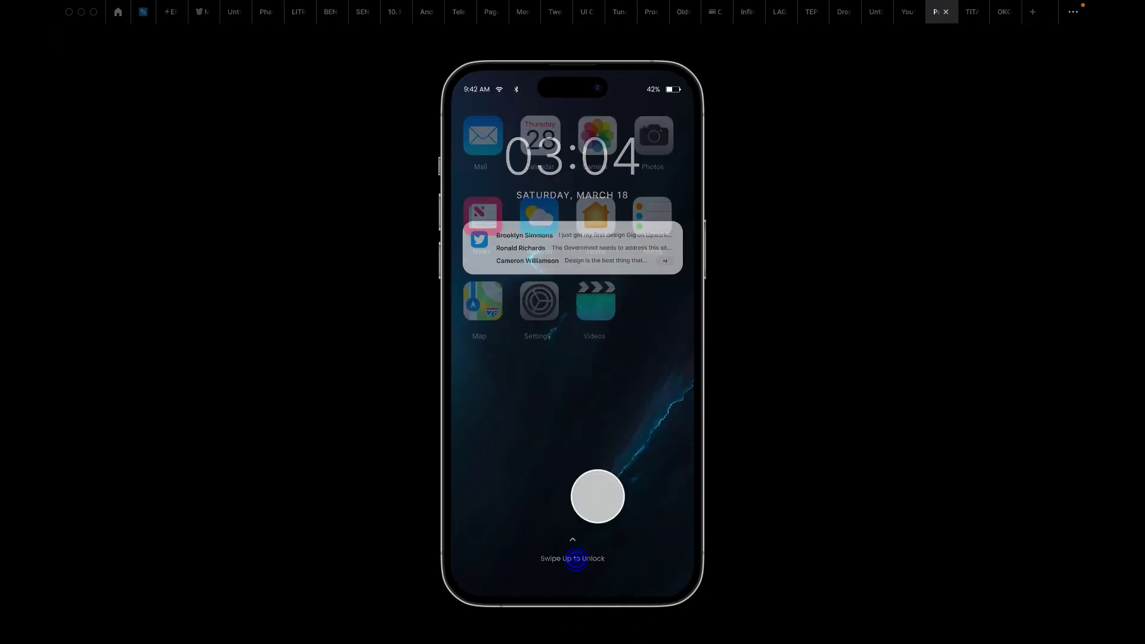
click(576, 259)
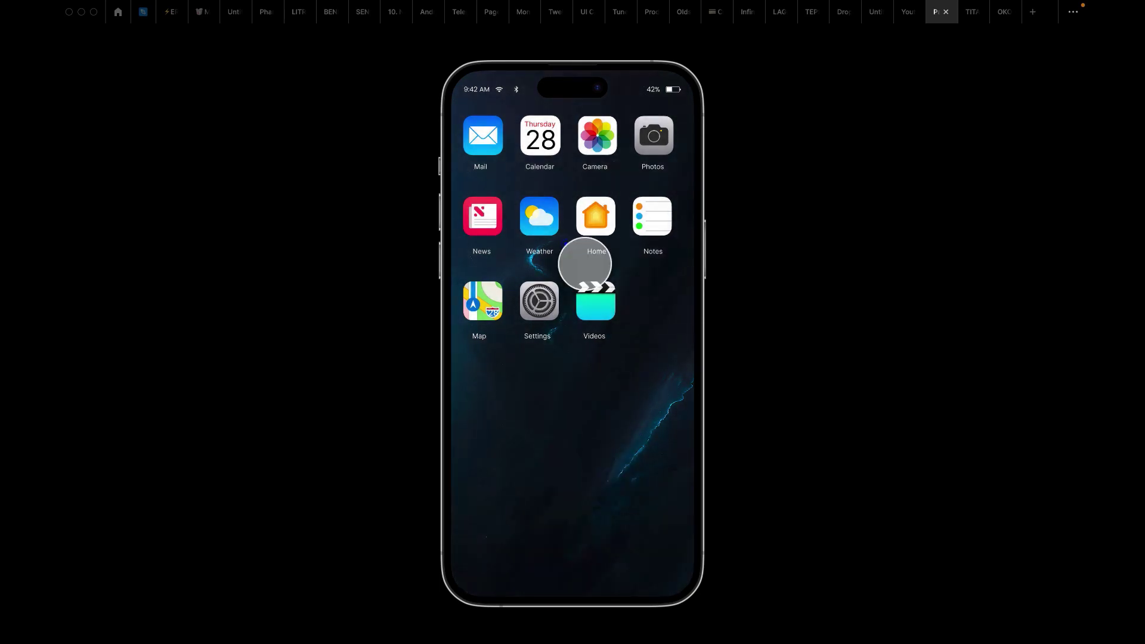
drag(585, 257, 581, 472)
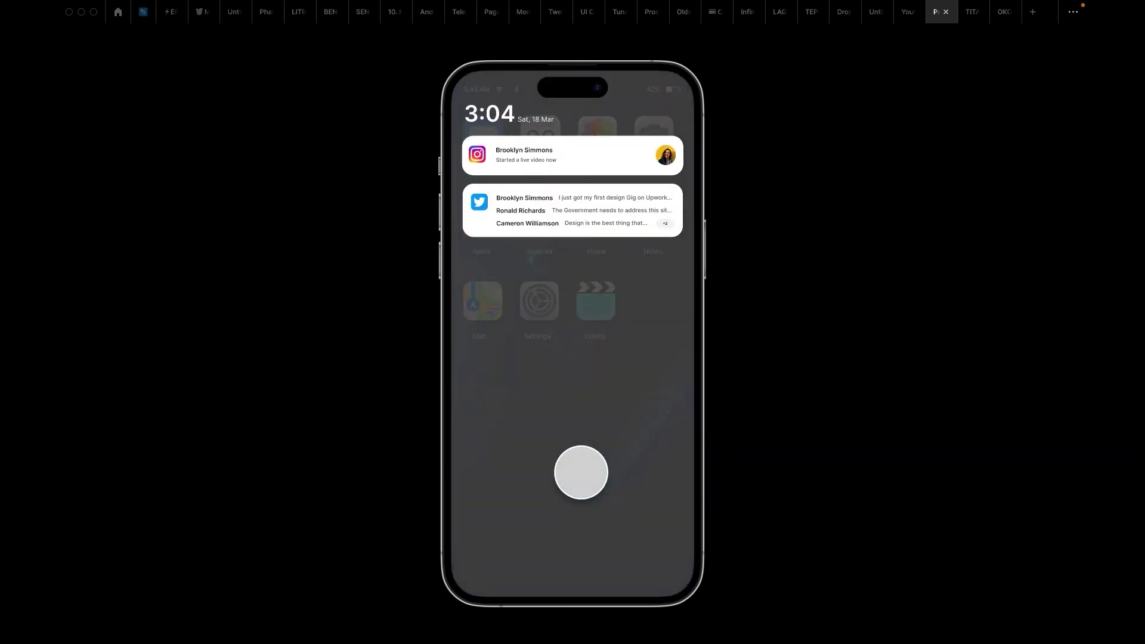
click(901, 19)
scroll(652, 274, up, 3)
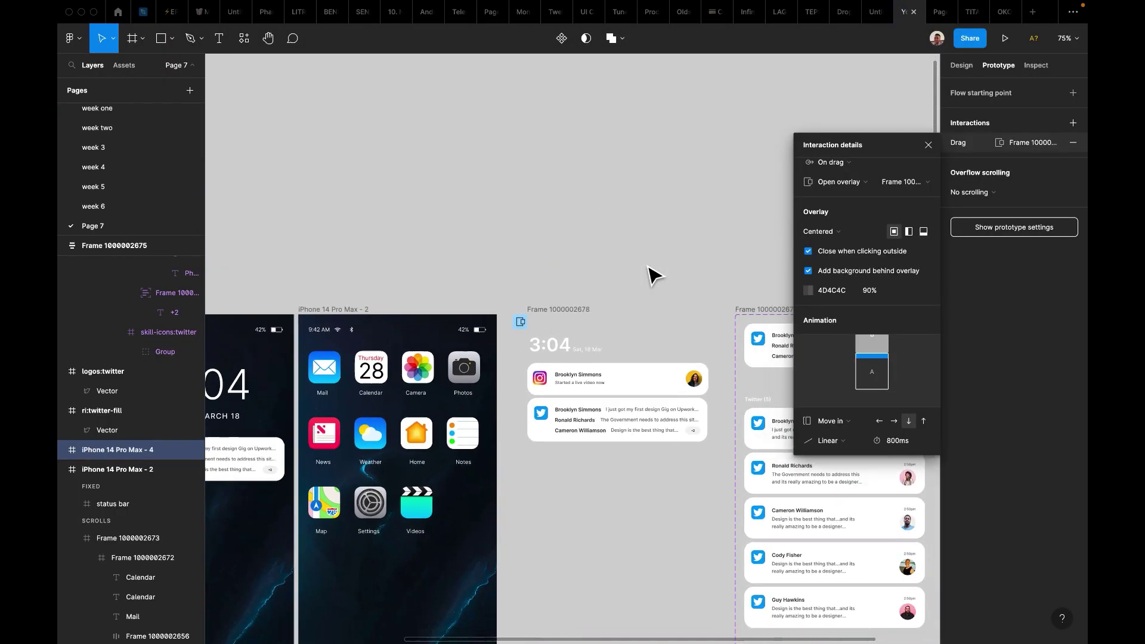
click(522, 325)
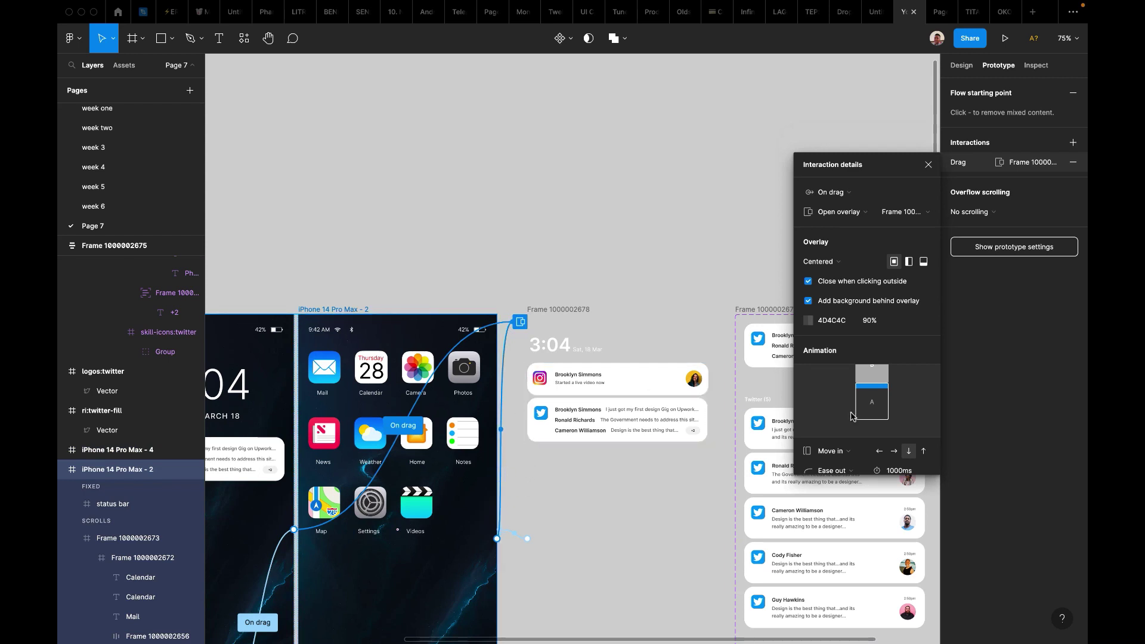
click(934, 18)
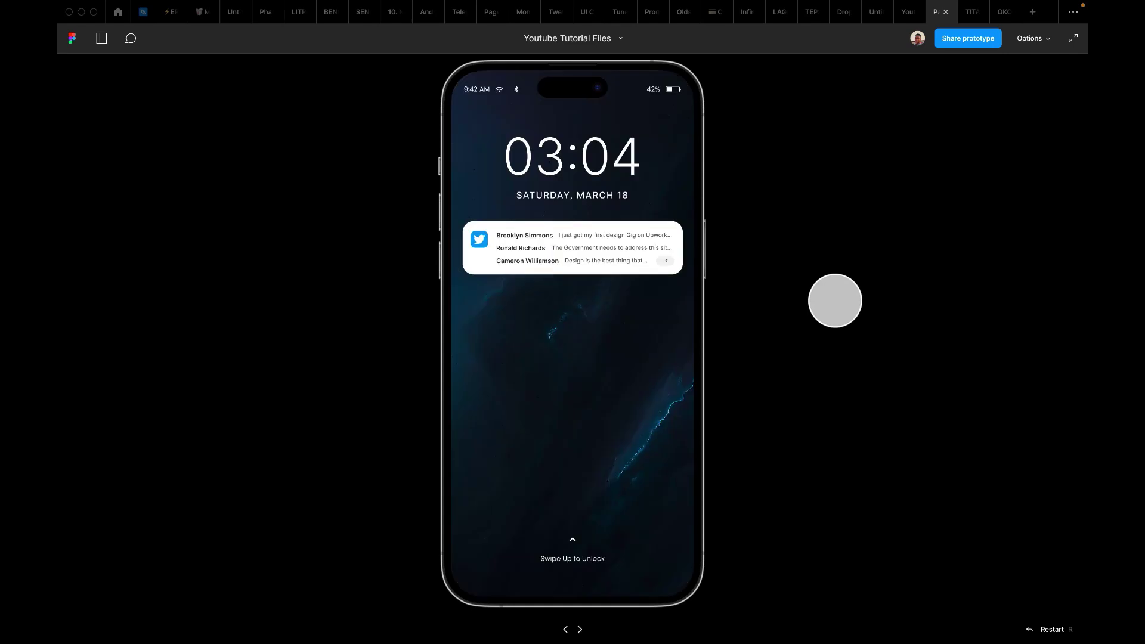
drag(593, 559, 594, 464)
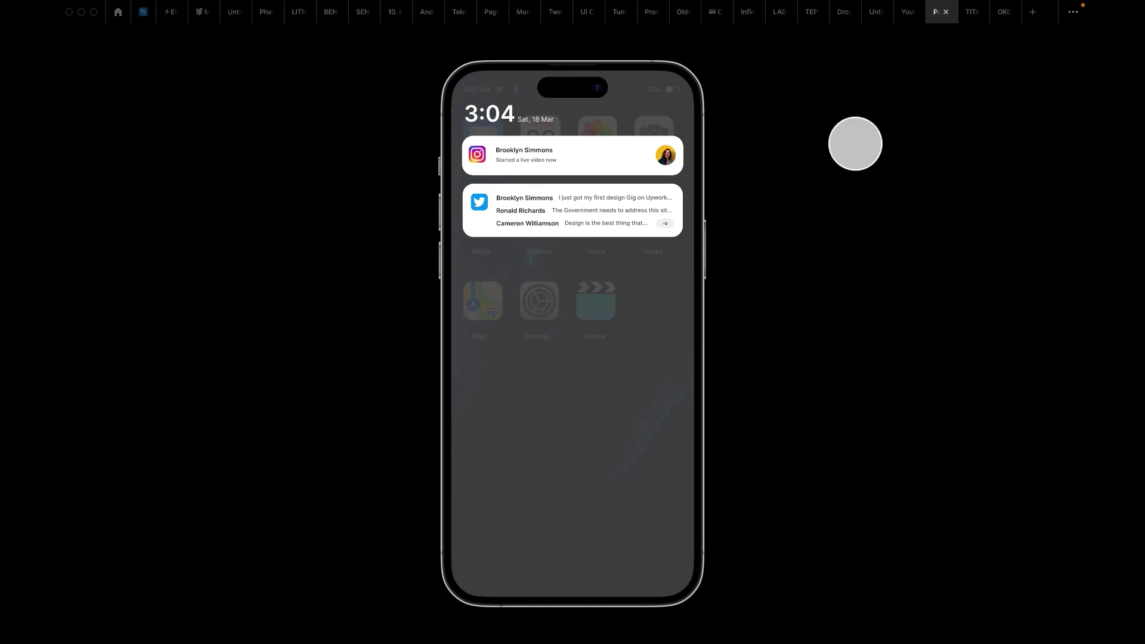
click(900, 13)
scroll(583, 356, down, 10)
scroll(583, 356, down, 5)
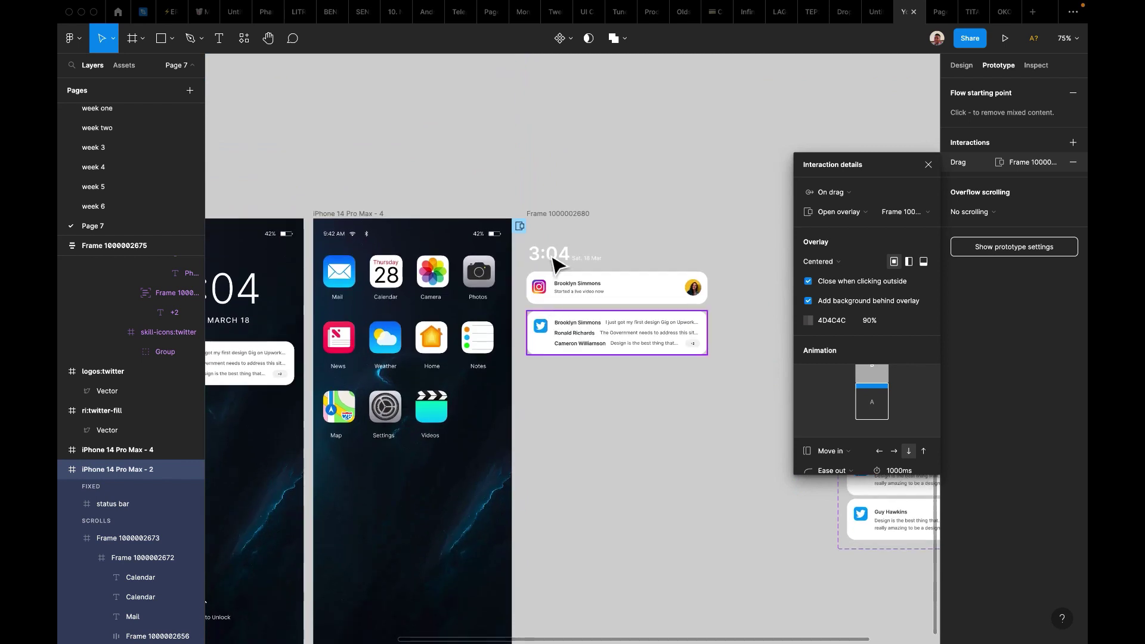
Close Interaction details and test the Twitter stack expanding and collapsing in preview.
click(549, 219)
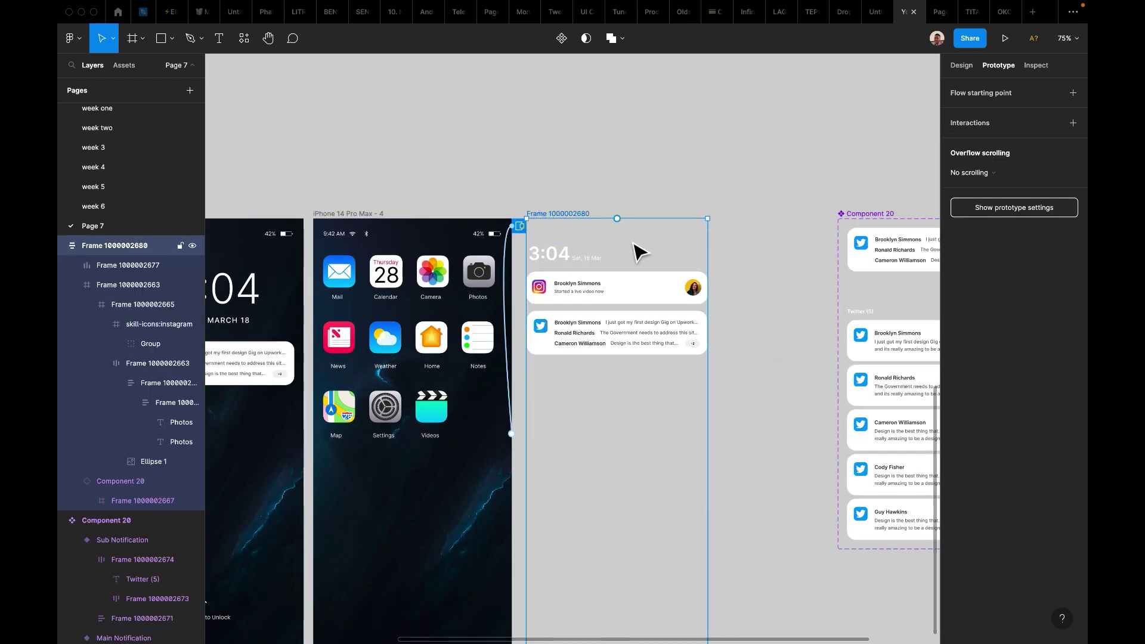
scroll(575, 391, down, 3)
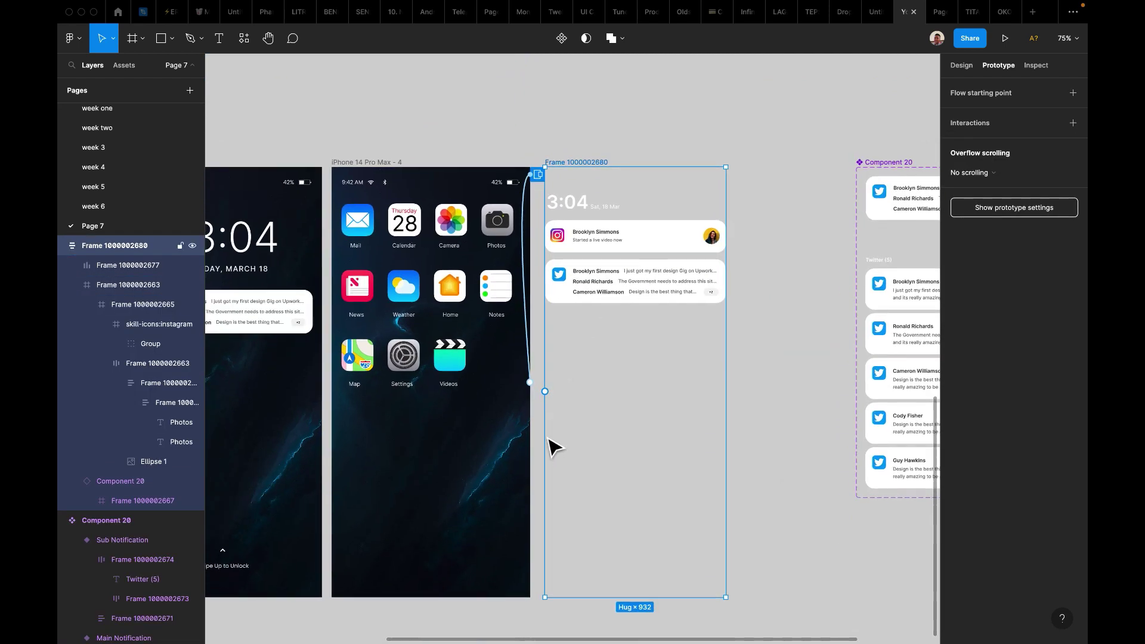
click(936, 8)
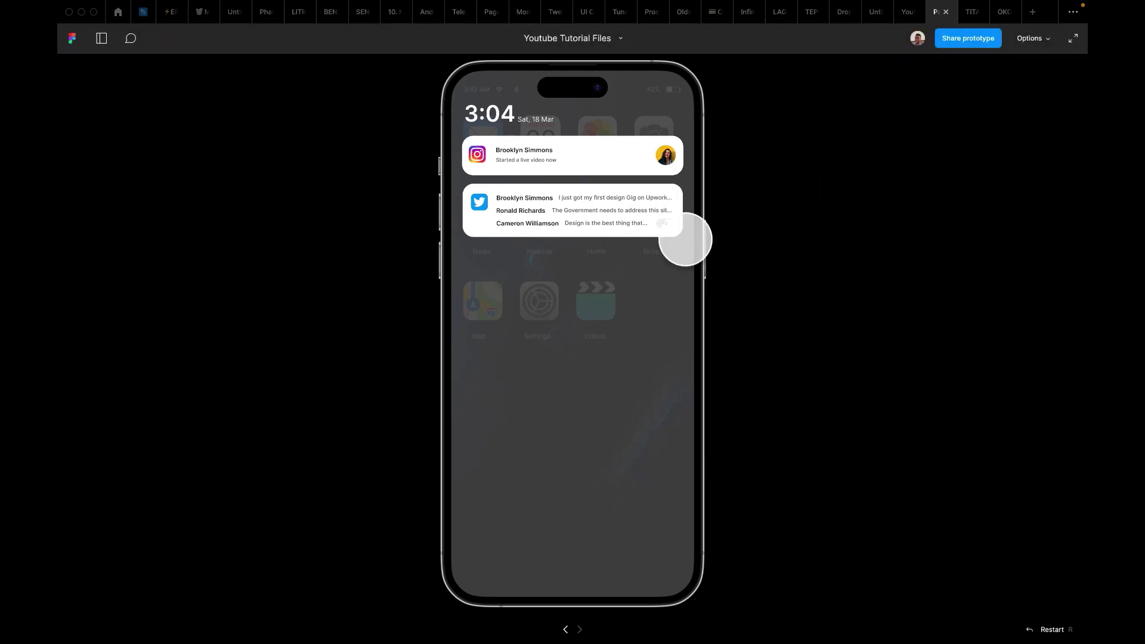
click(685, 239)
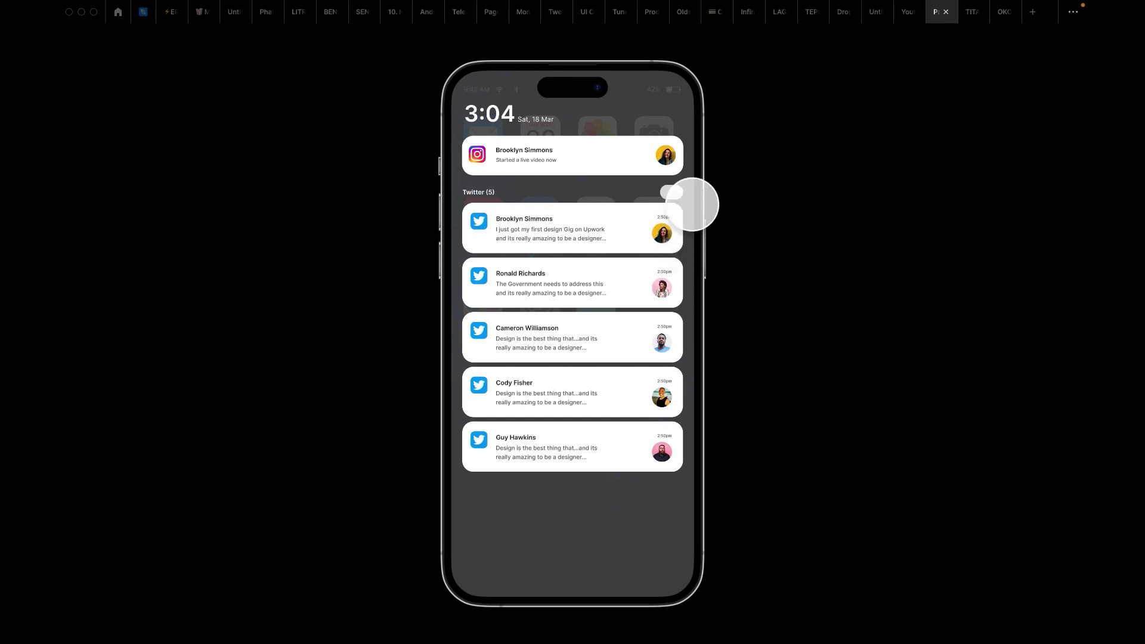
click(683, 206)
click(686, 239)
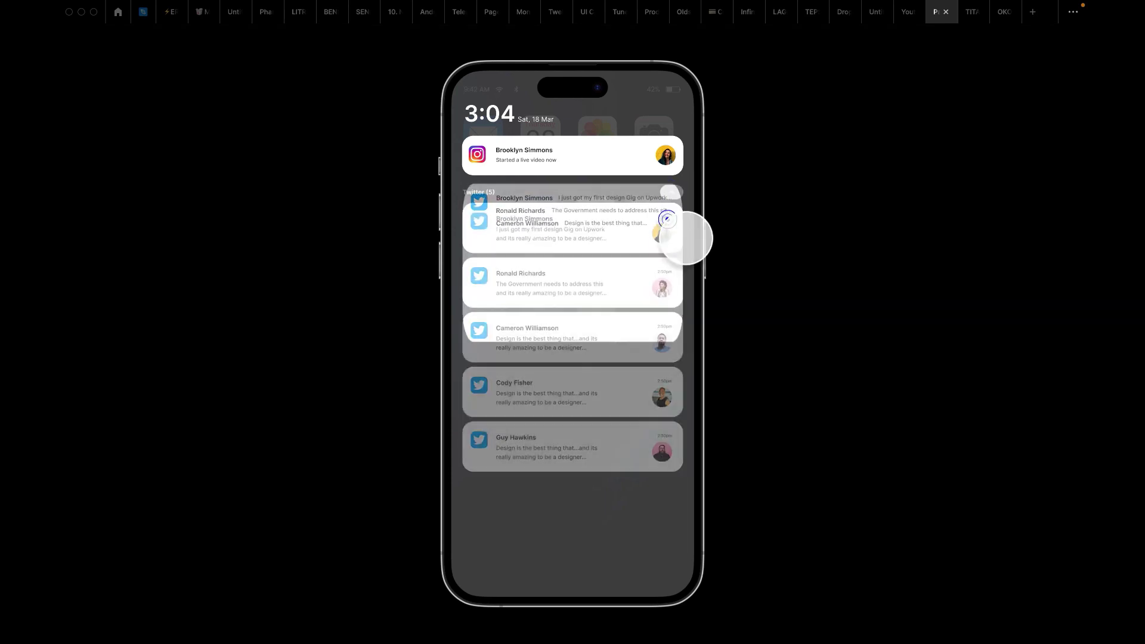
click(686, 215)
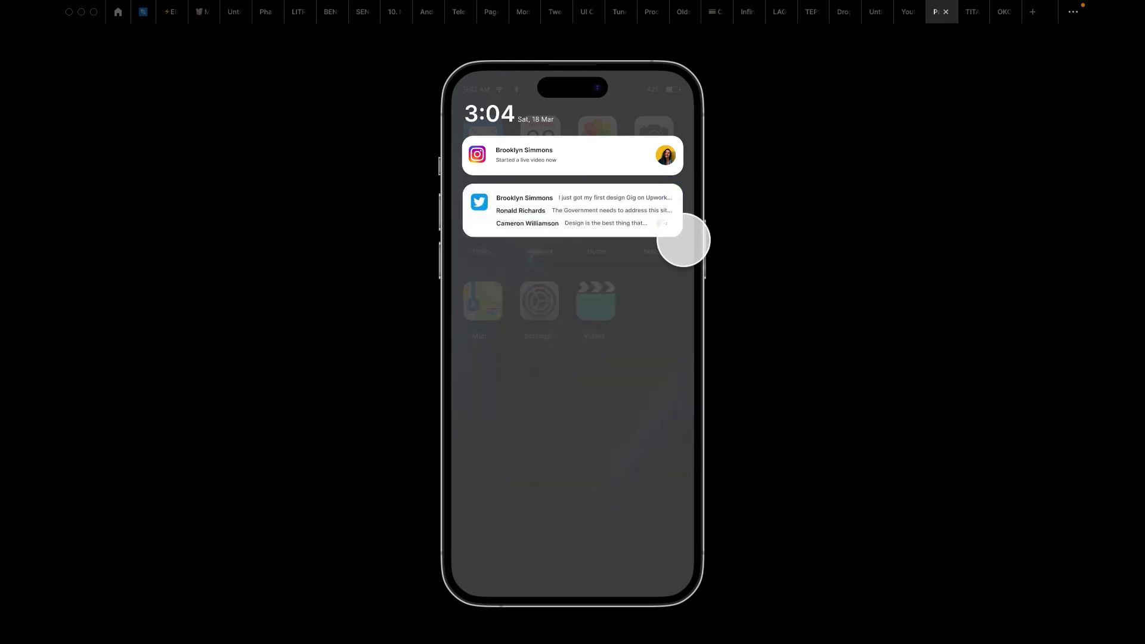
click(682, 235)
click(901, 13)
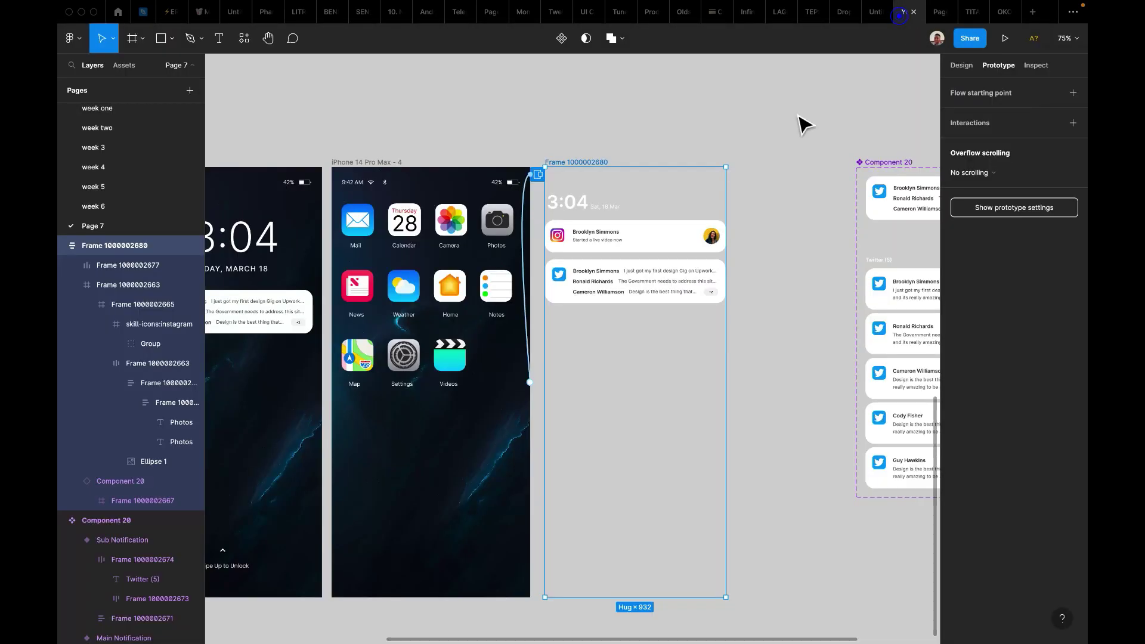
Collapse the Twitter stack once more in preview before returning to the editor.
scroll(805, 388, right, 6)
scroll(735, 358, left, 4)
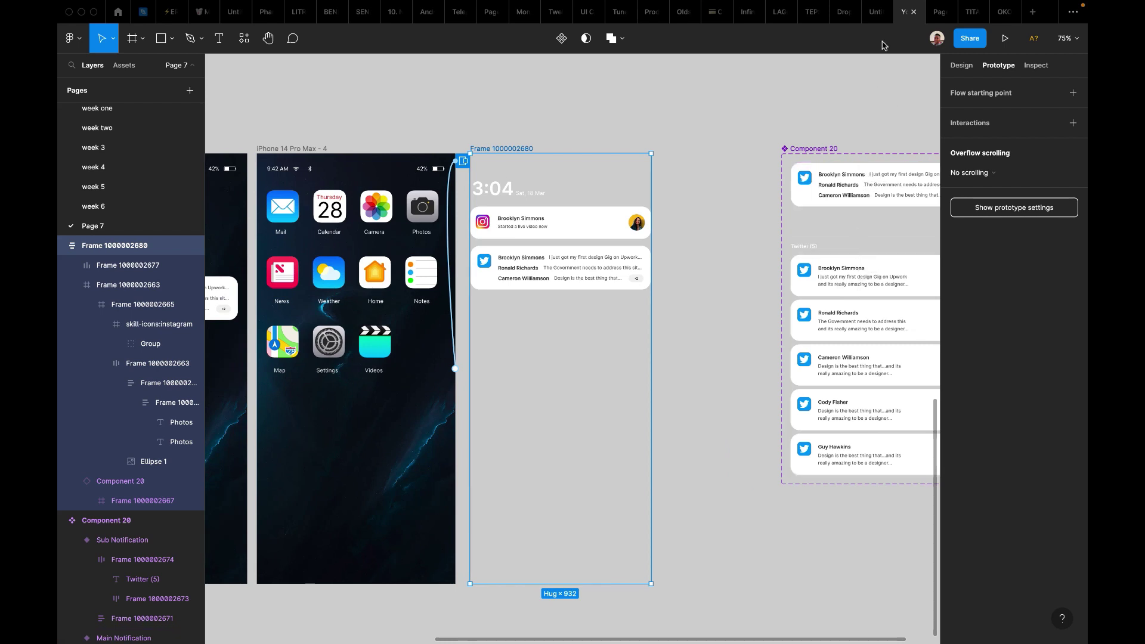
scroll(884, 179, right, 2)
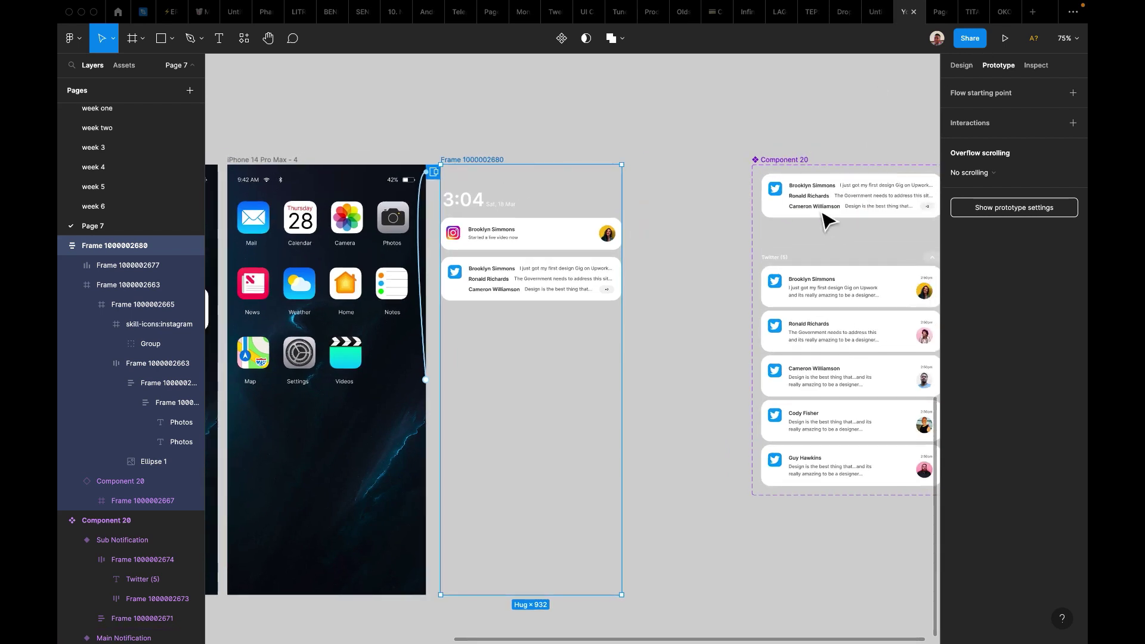
scroll(835, 214, right, 2)
scroll(835, 215, up, 2)
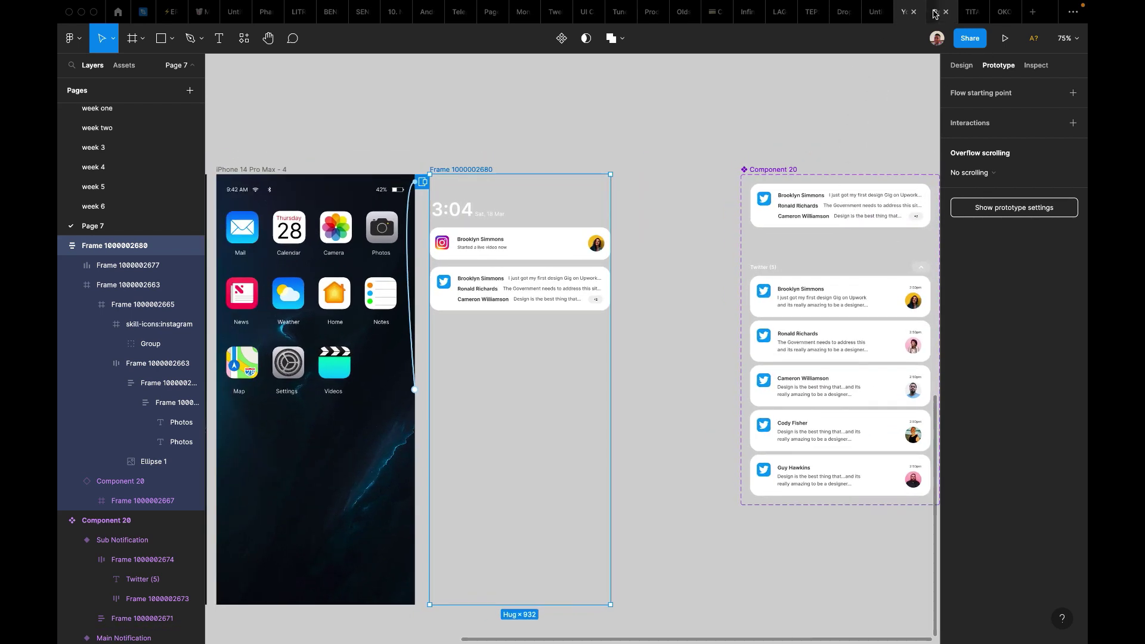
click(935, 15)
click(675, 189)
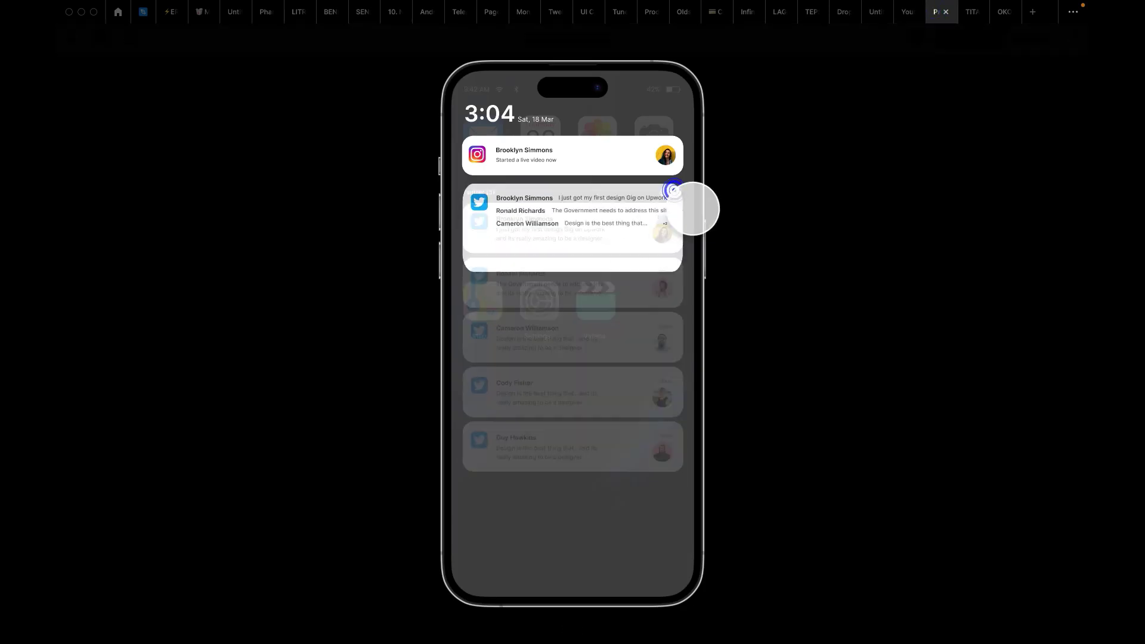
click(903, 14)
scroll(710, 256, left, 3)
scroll(710, 257, down, 1)
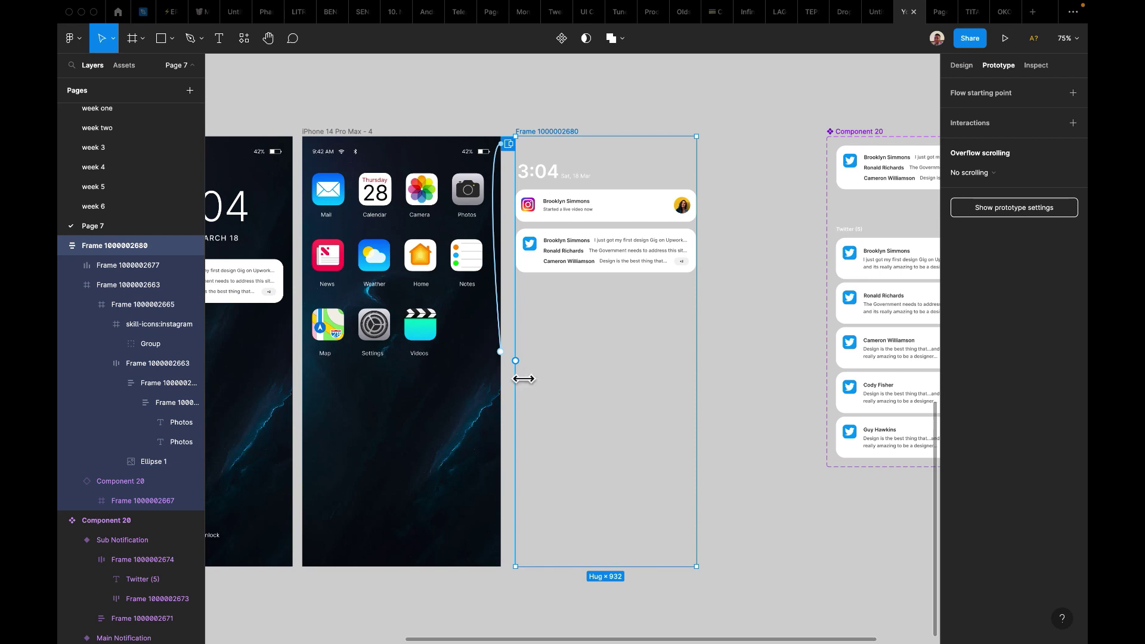
drag(519, 366, 485, 375)
click(847, 174)
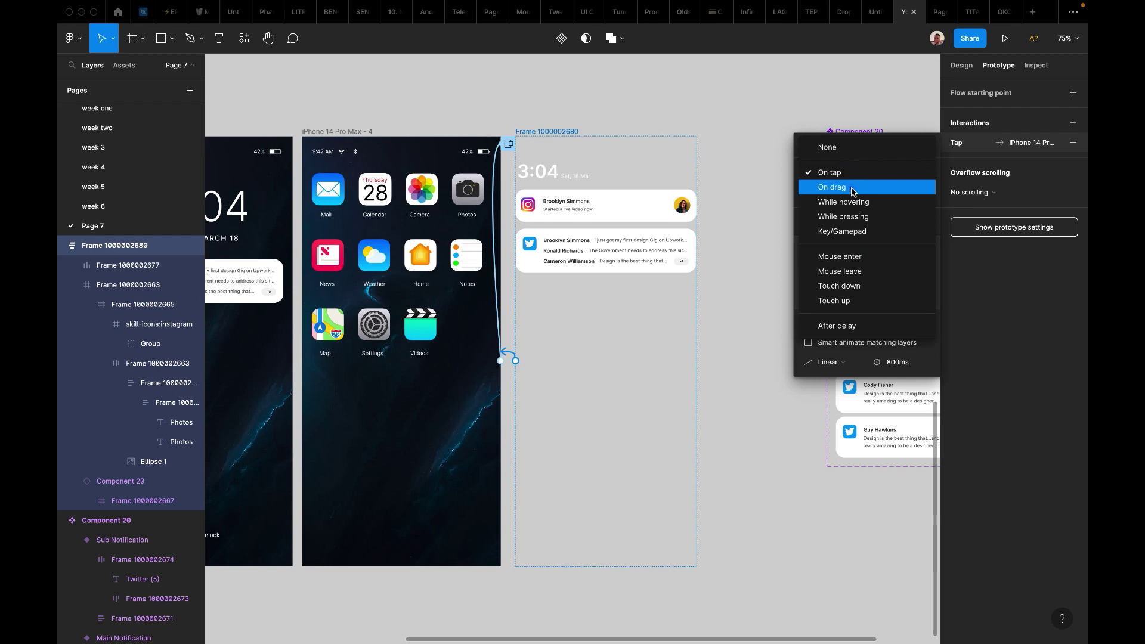
click(853, 189)
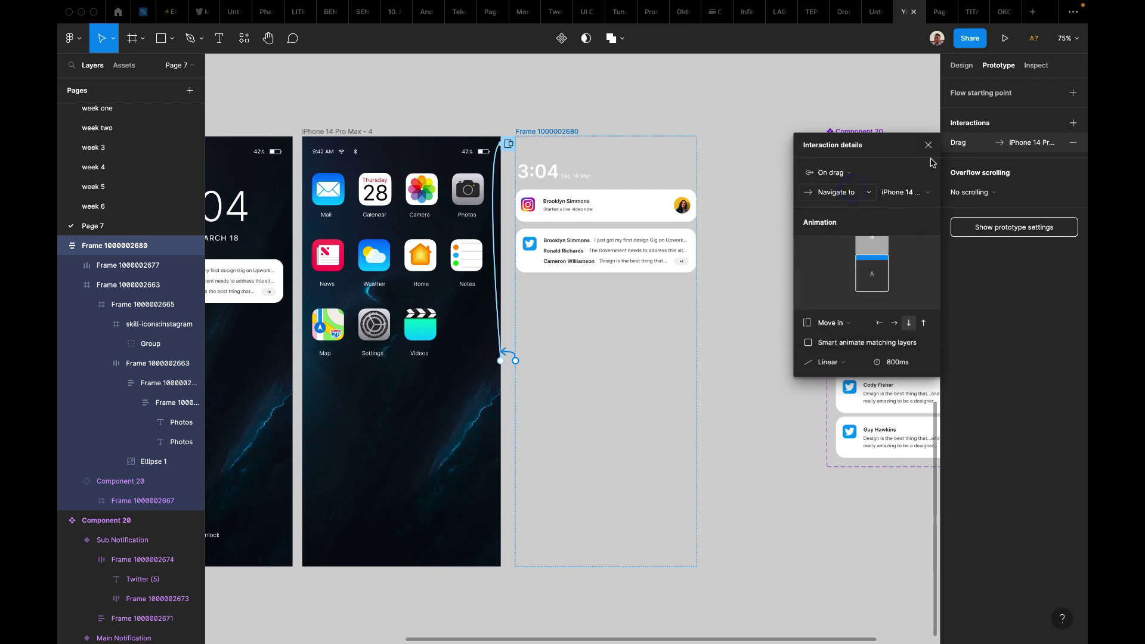
click(1074, 123)
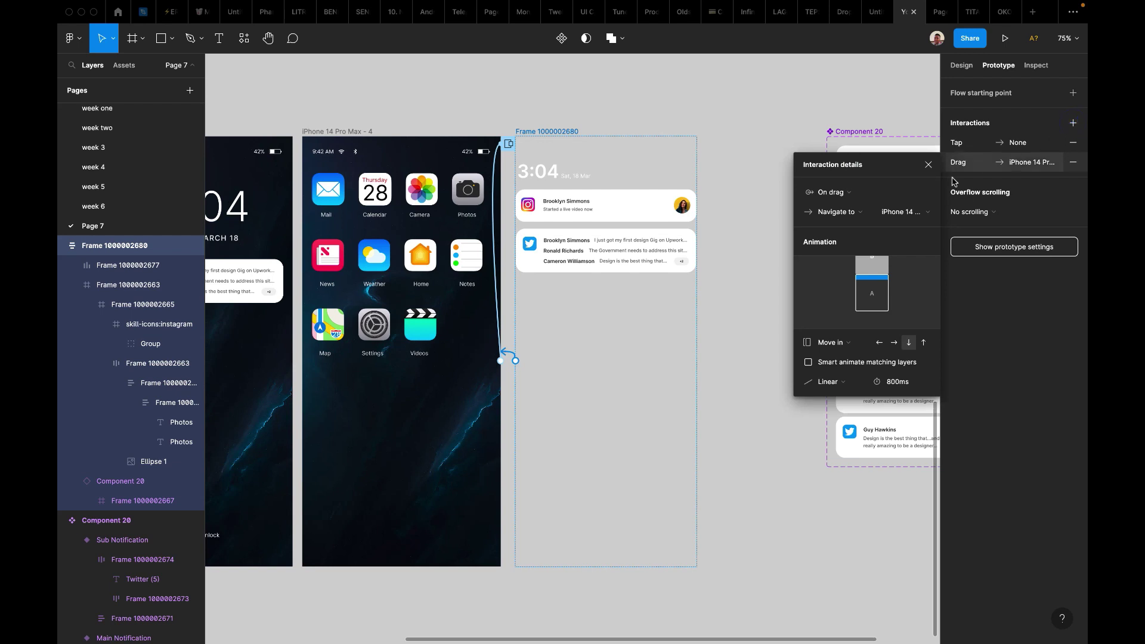
click(840, 193)
click(841, 194)
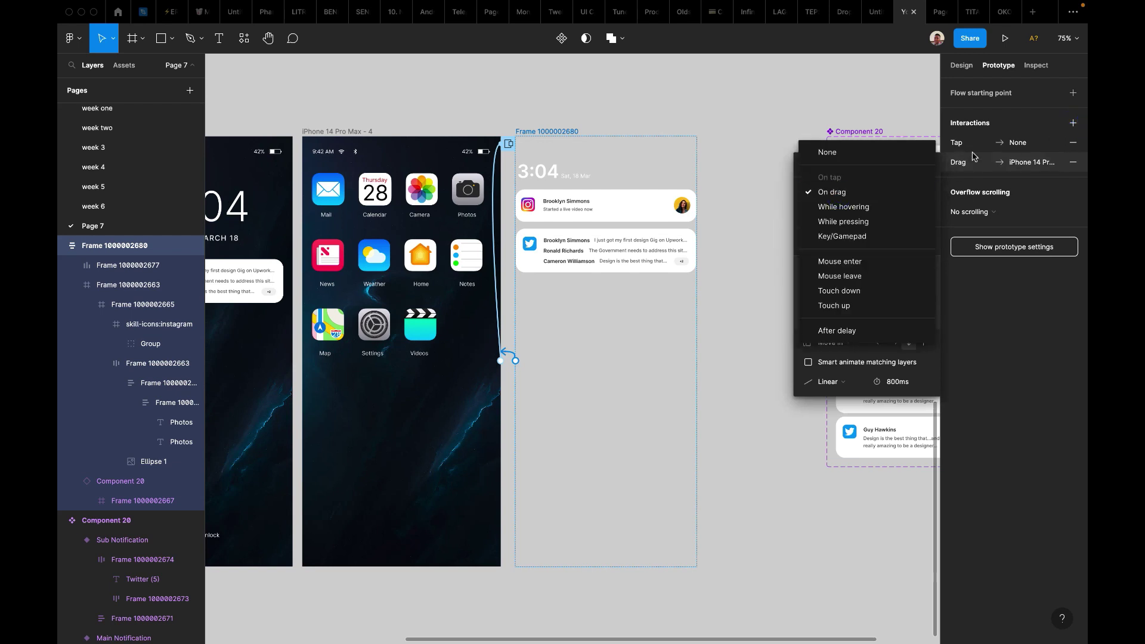
Remove the extra Tap interaction from the overlay frame.
click(1018, 143)
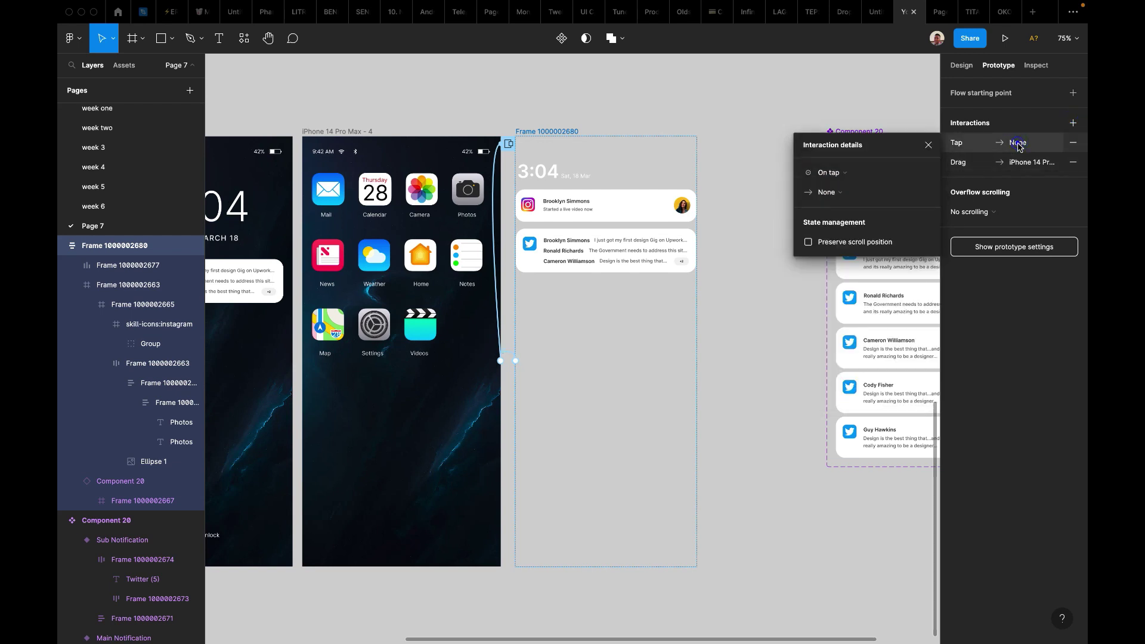
click(841, 192)
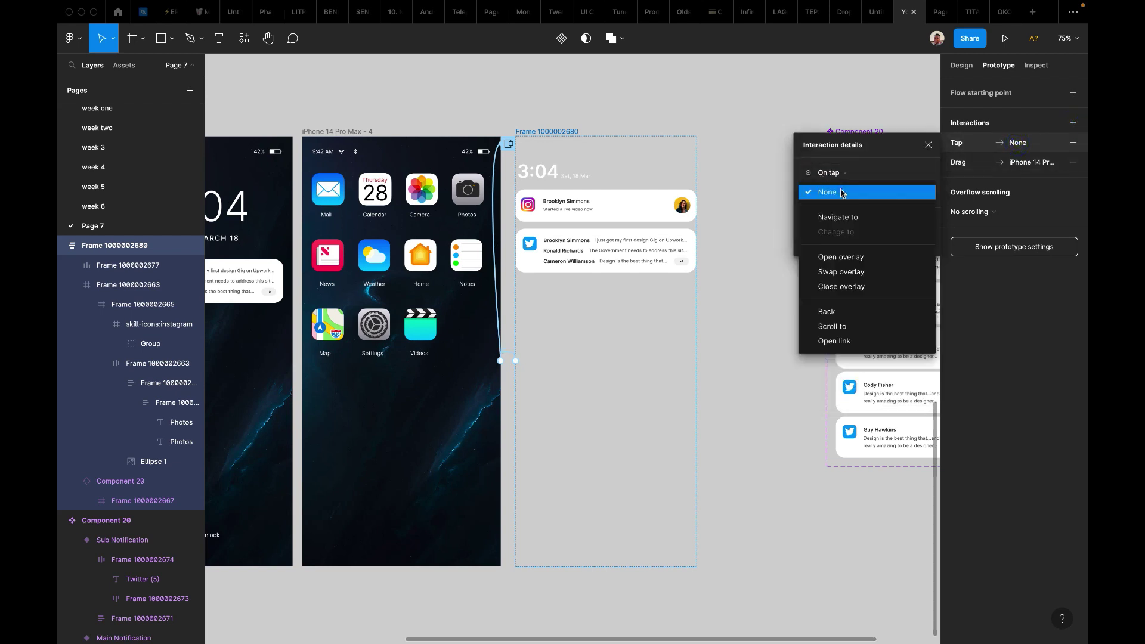
click(841, 221)
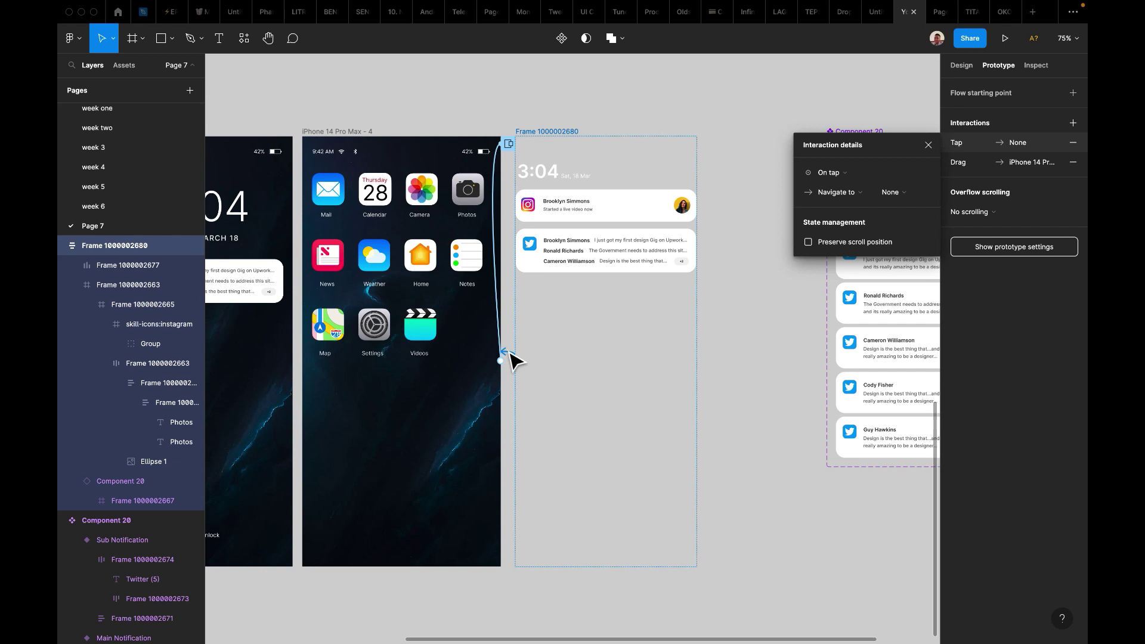
click(506, 351)
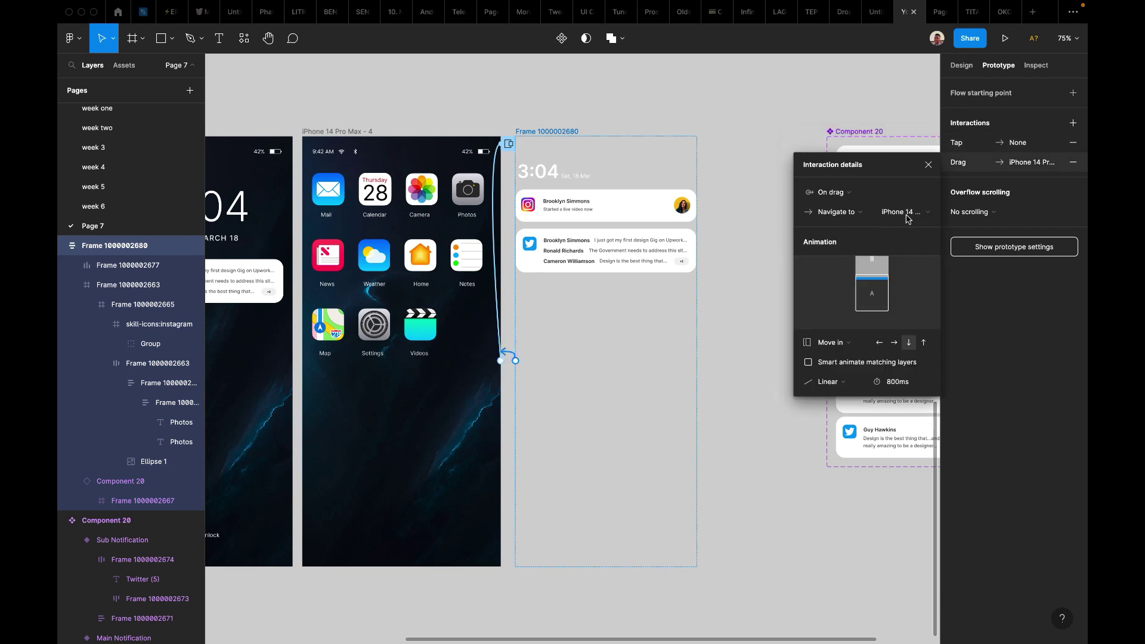
click(1017, 144)
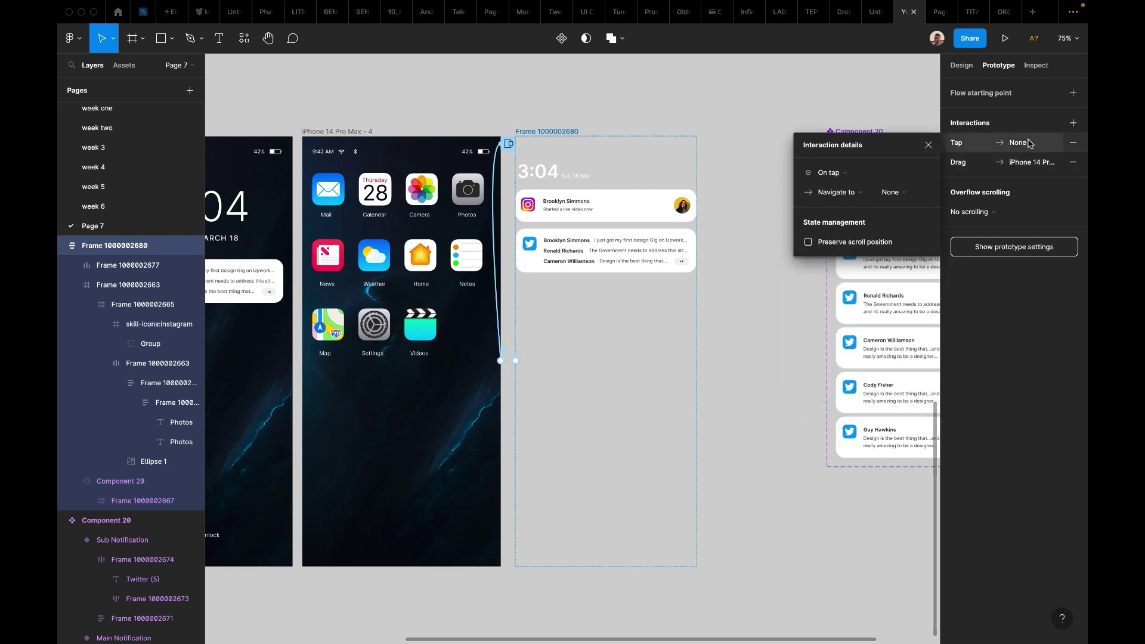
click(1020, 145)
click(1021, 149)
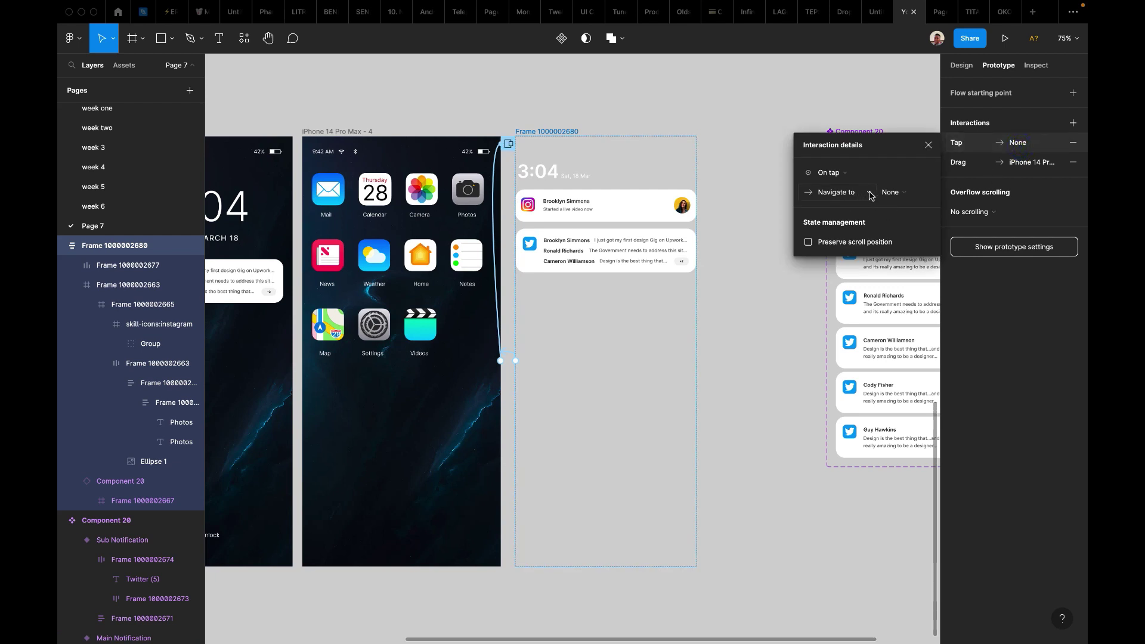
click(1073, 143)
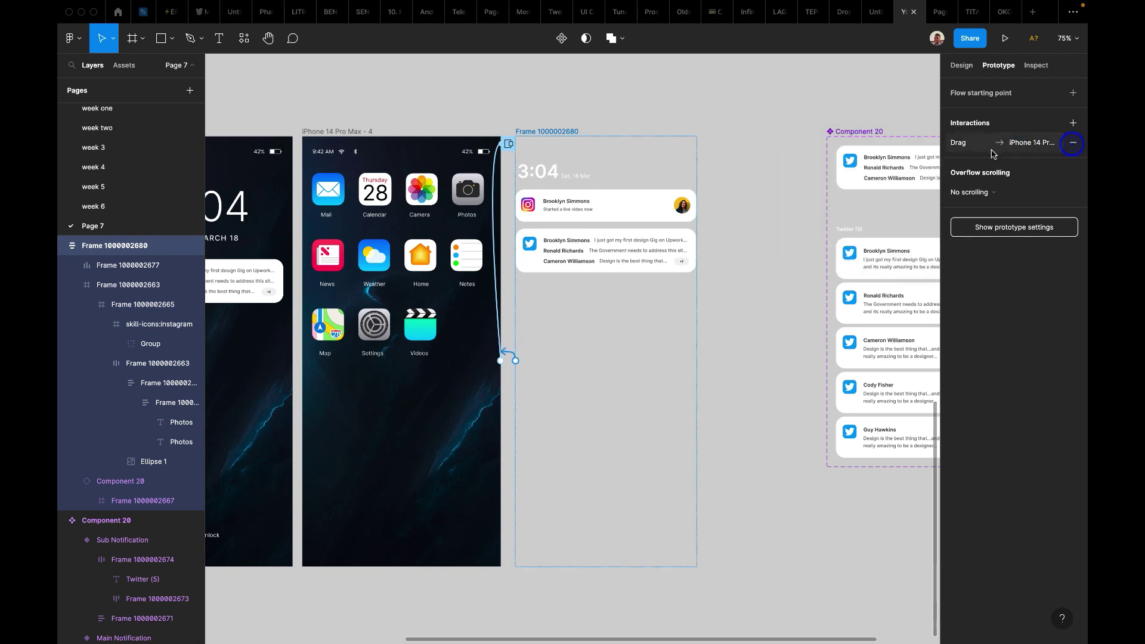
Set the drag transition to Move out upward and preview the prototype.
click(513, 355)
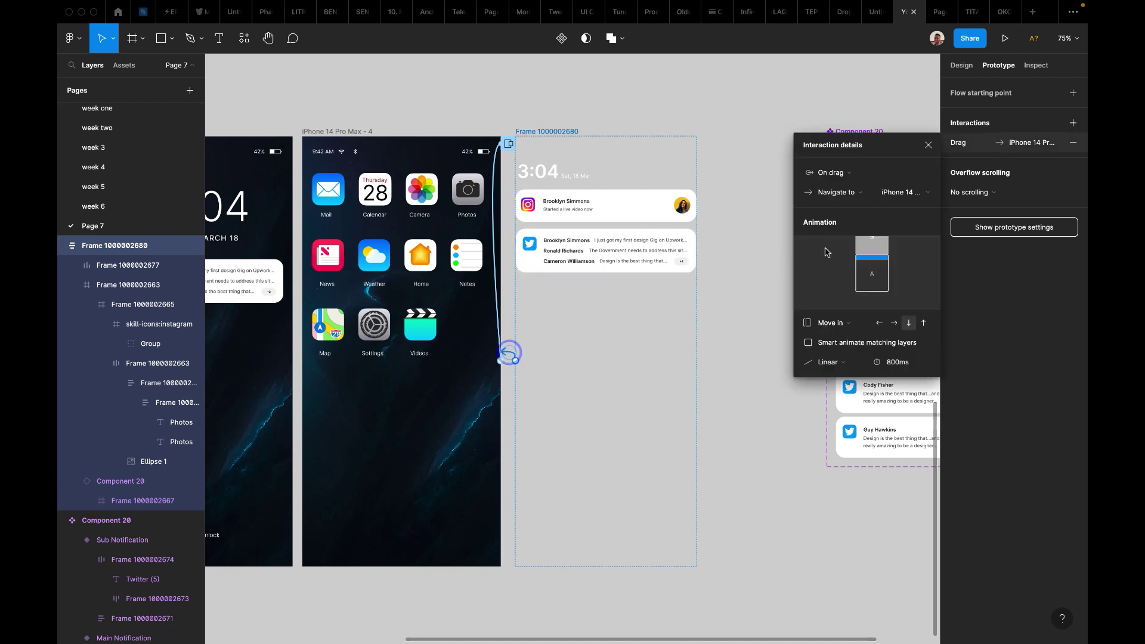
click(923, 325)
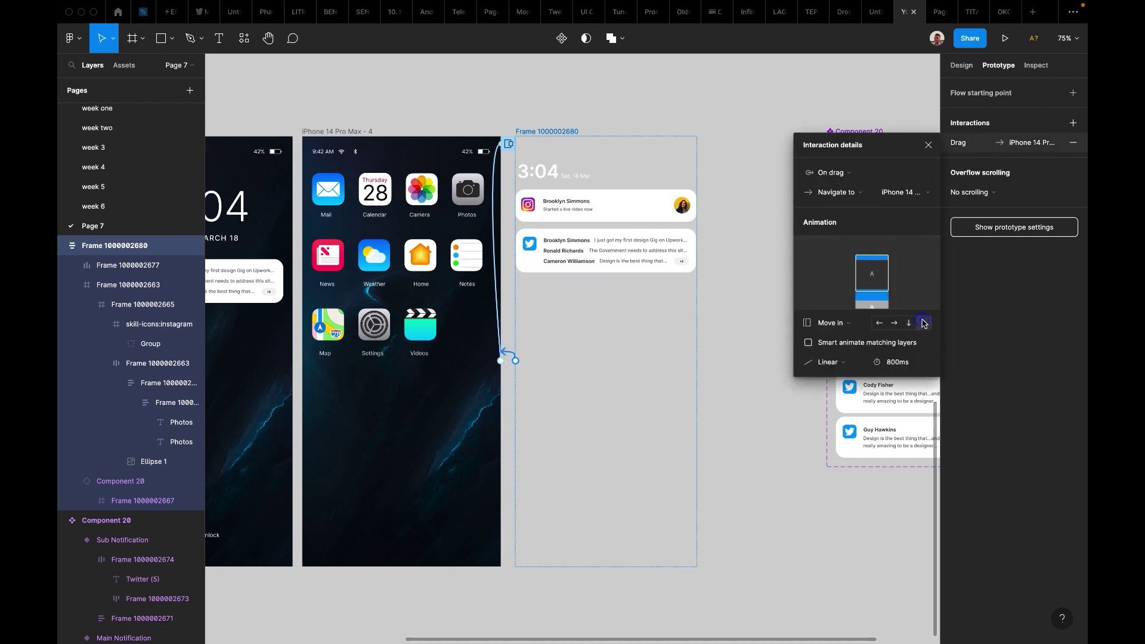
click(833, 325)
click(836, 336)
mouse_move(935, 14)
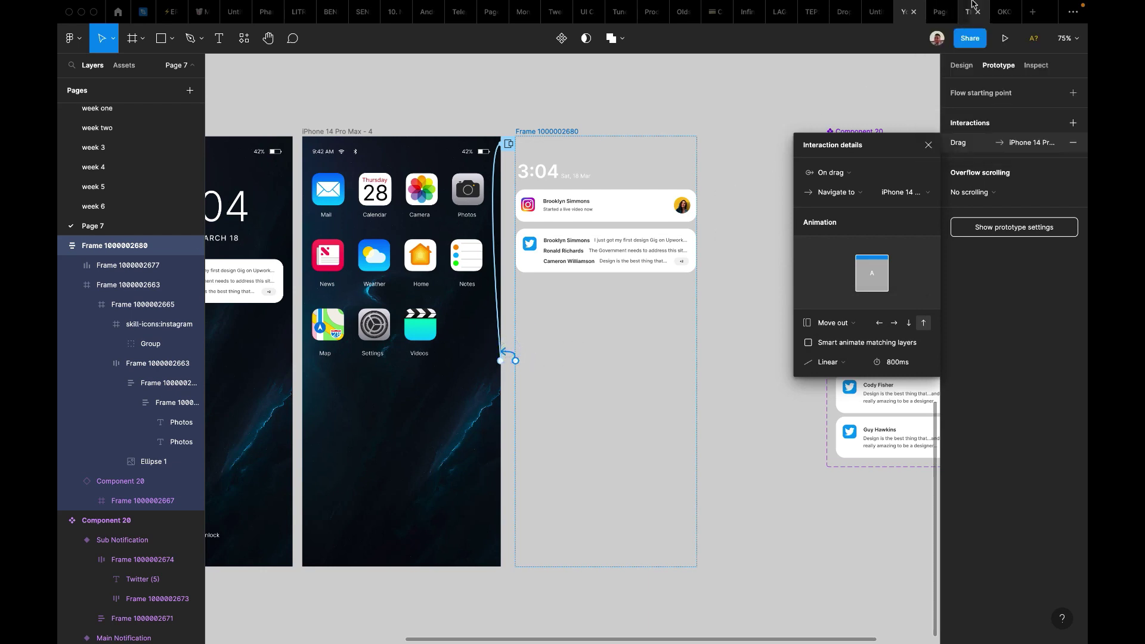
click(934, 13)
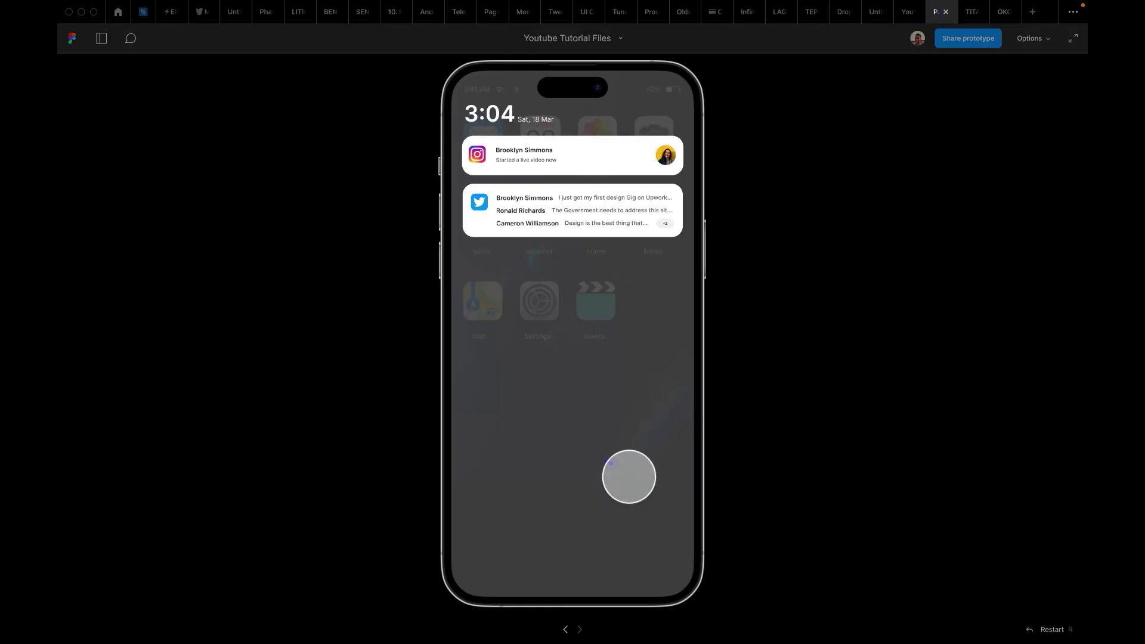
drag(629, 514, 629, 434)
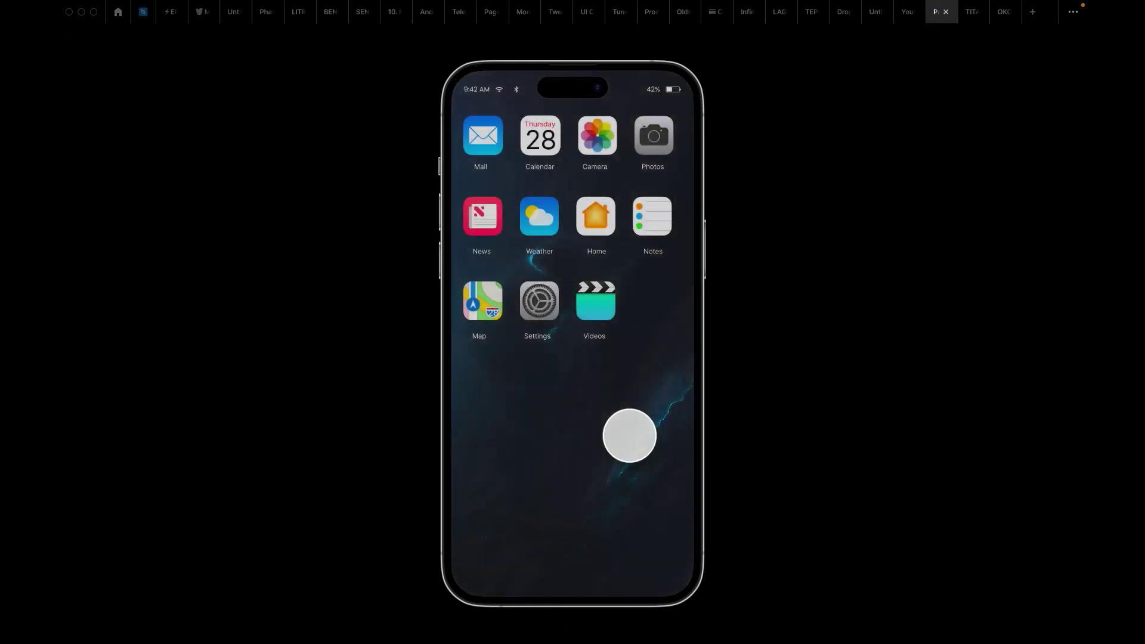
drag(655, 463, 646, 358)
drag(649, 399, 767, 284)
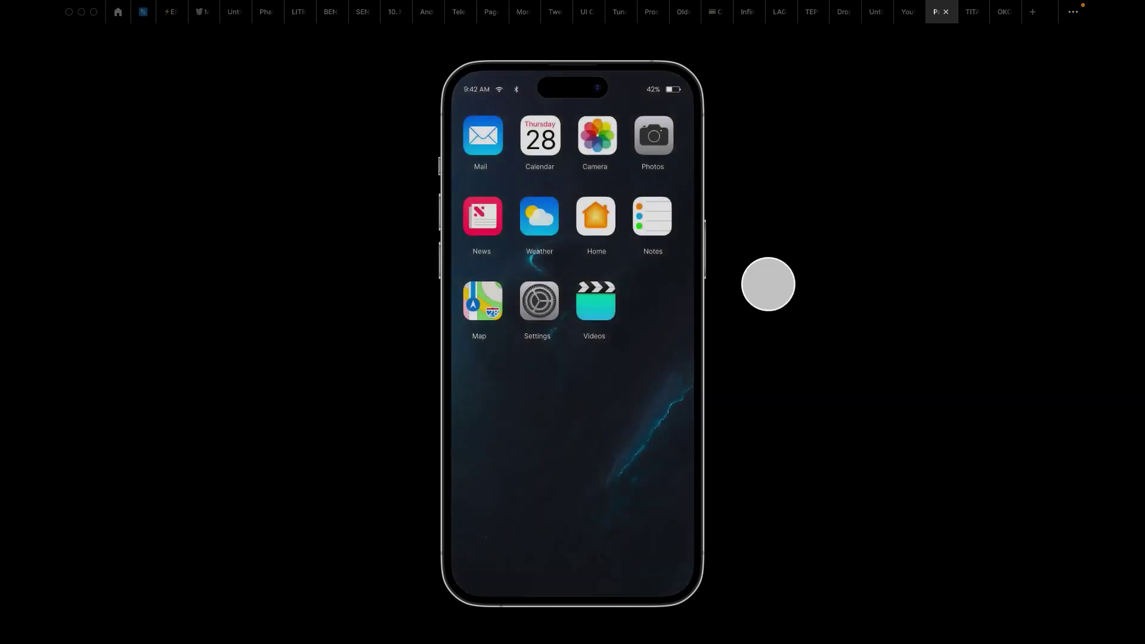
click(904, 18)
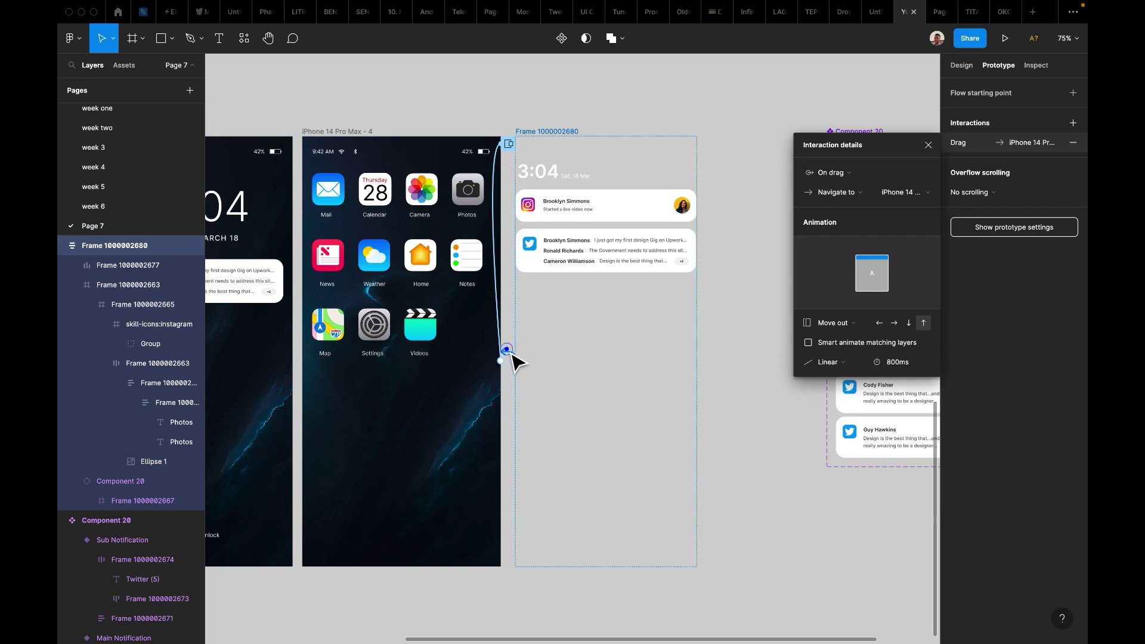
Add another overlay-to-home link, then show and dismiss the overlay in the preview.
drag(515, 361, 489, 376)
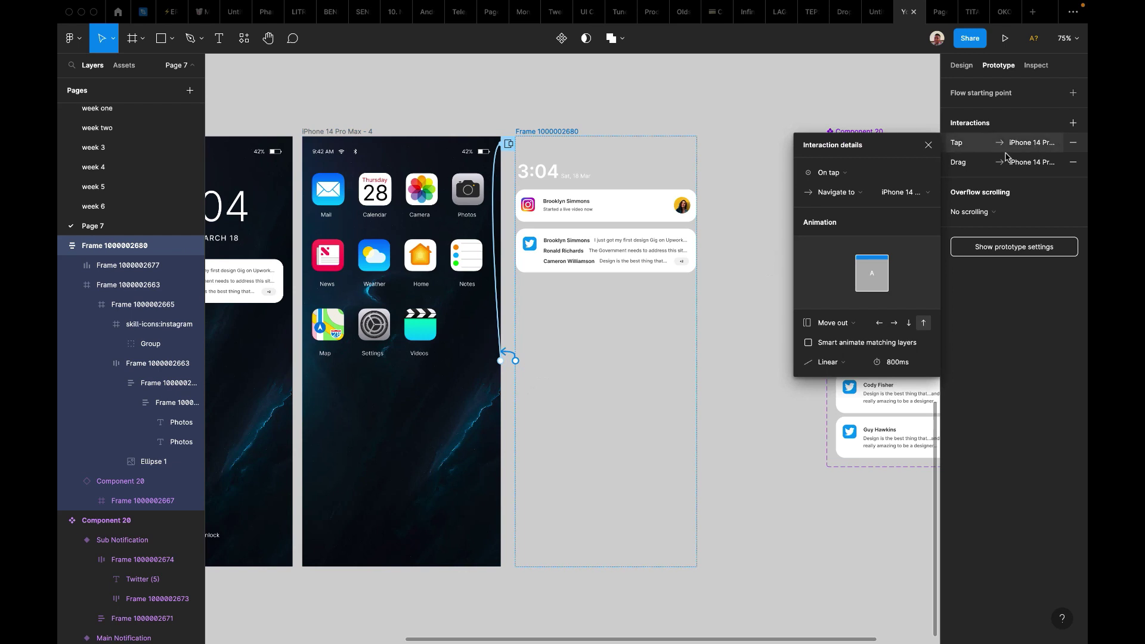
click(940, 12)
click(654, 384)
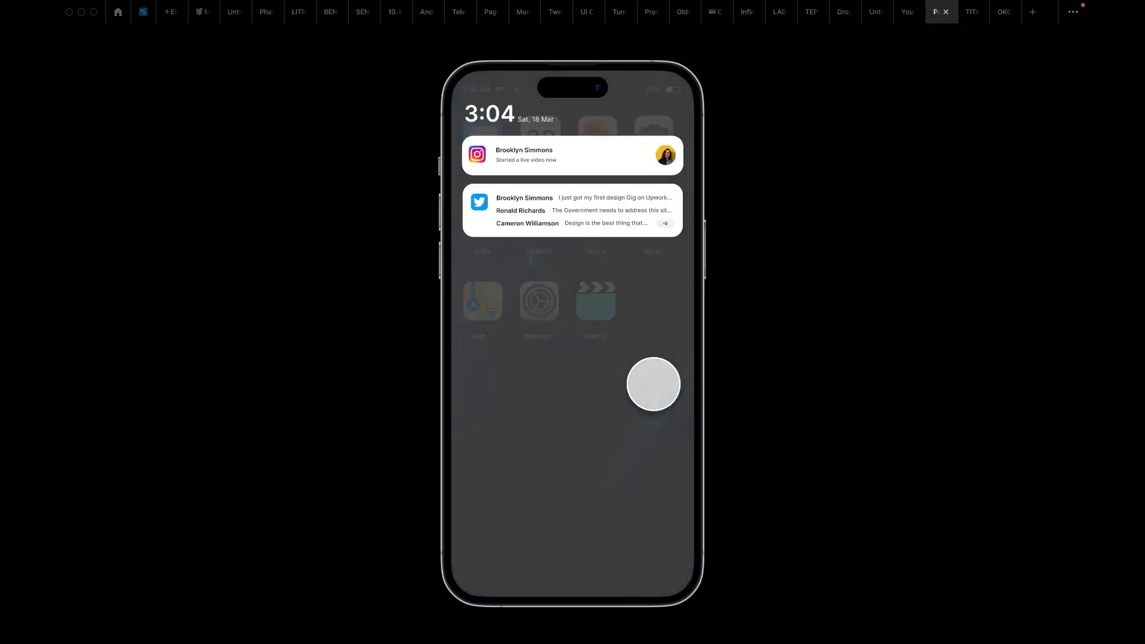
click(653, 383)
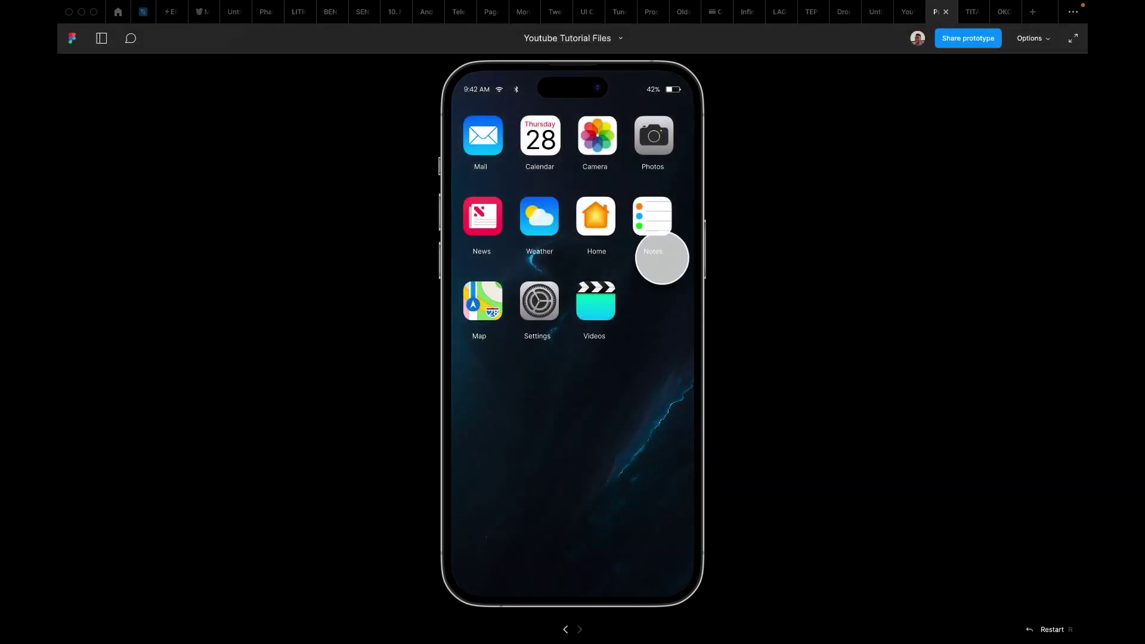
Show and dismiss the notification overlay twice more, then return to the design file.
click(642, 330)
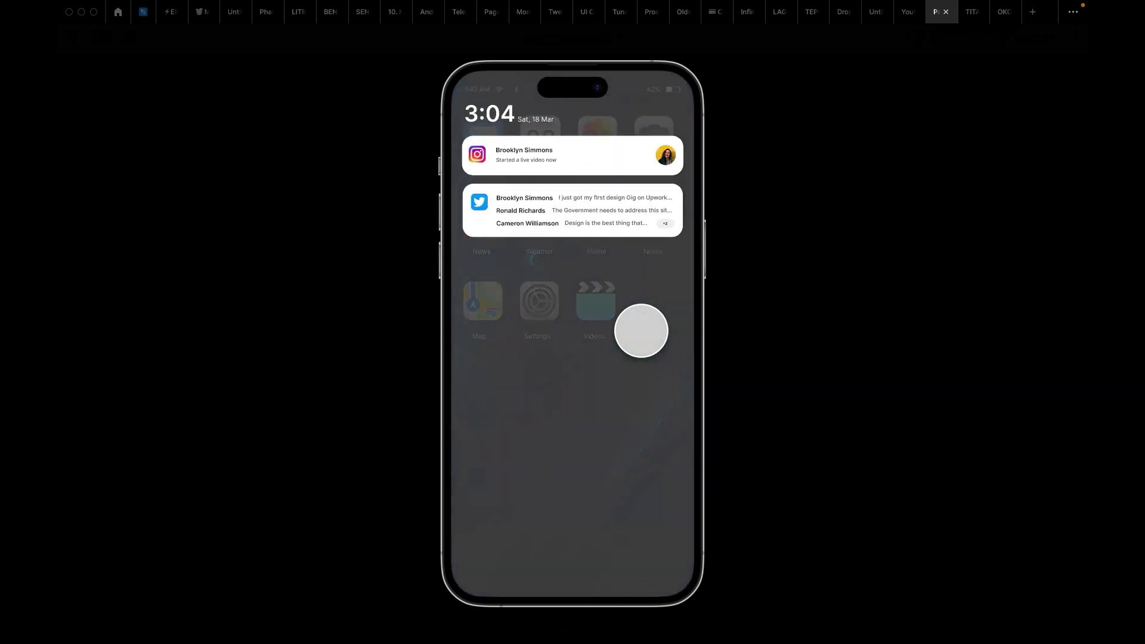
click(614, 440)
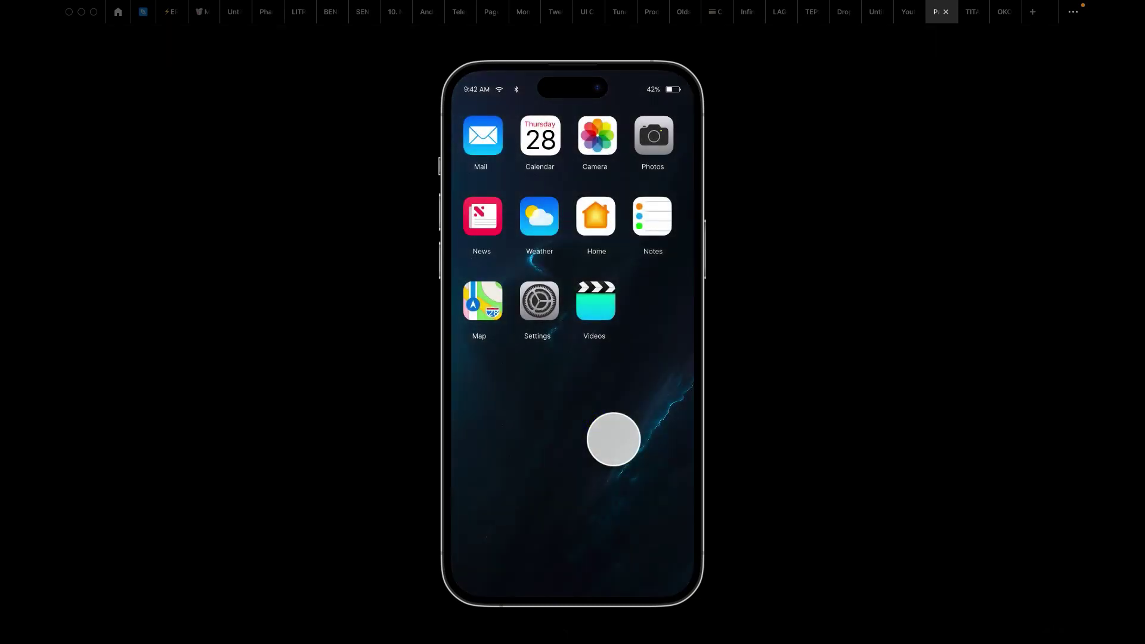
click(617, 444)
click(618, 449)
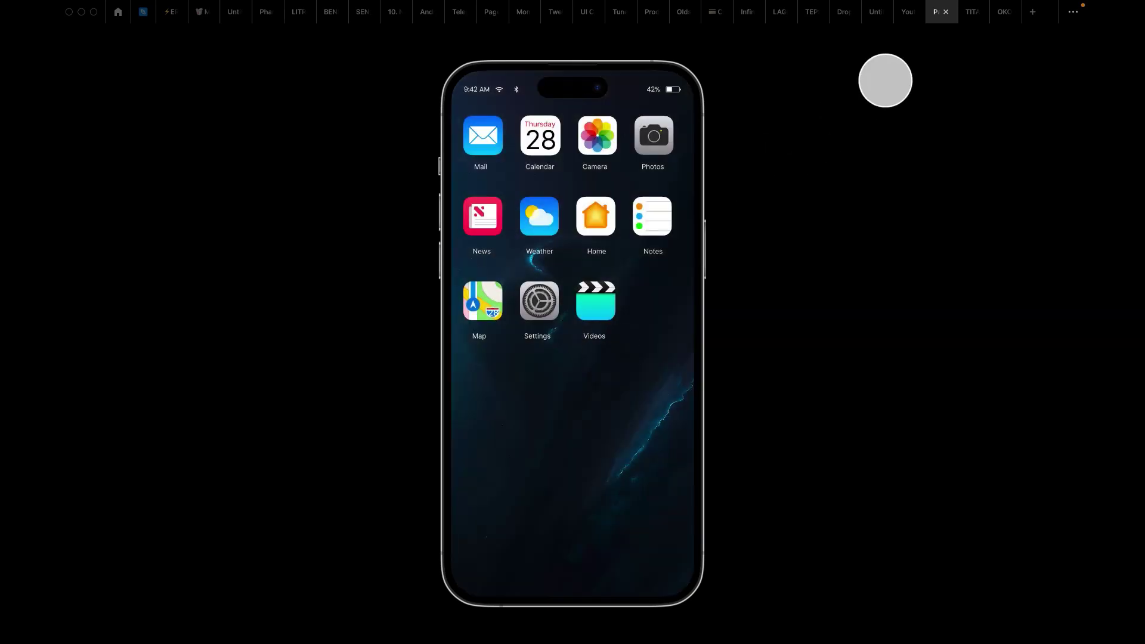
click(905, 11)
scroll(614, 348, left, 2)
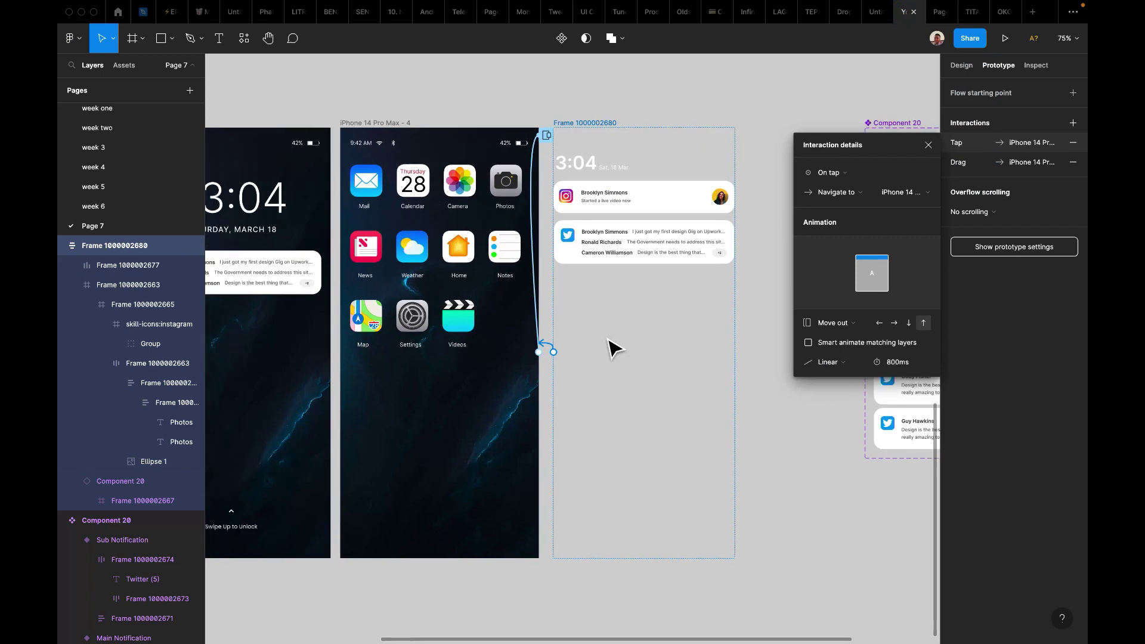
Close Interaction details and move Component 20 left in line with the phone frames.
scroll(614, 347, down, 3)
scroll(473, 363, right, 2)
scroll(473, 363, up, 5)
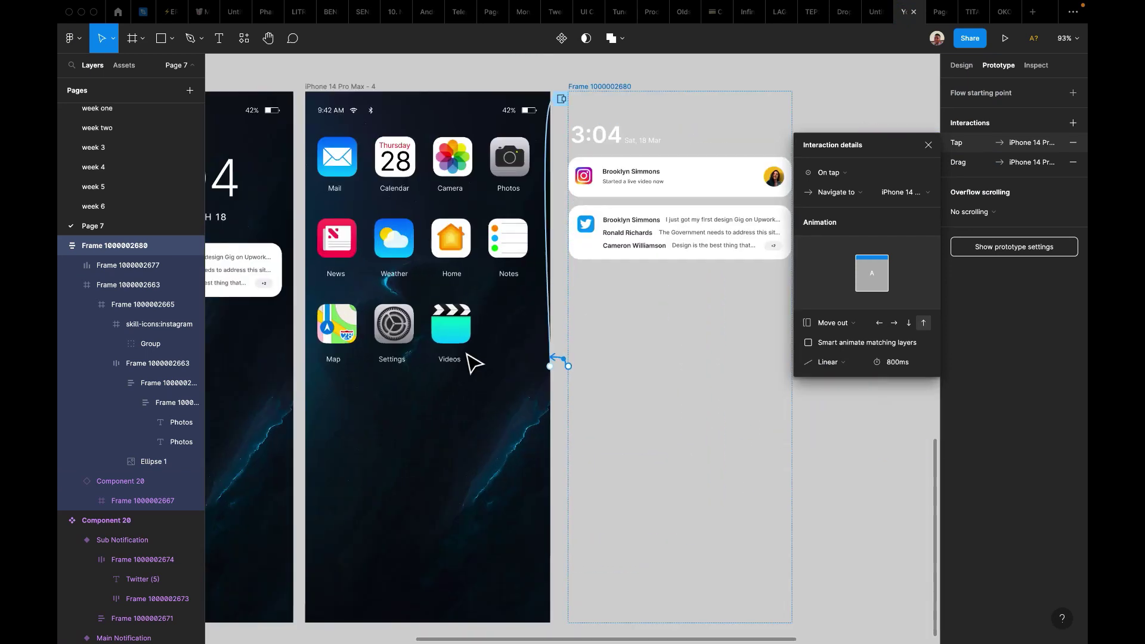
scroll(473, 362, down, 4)
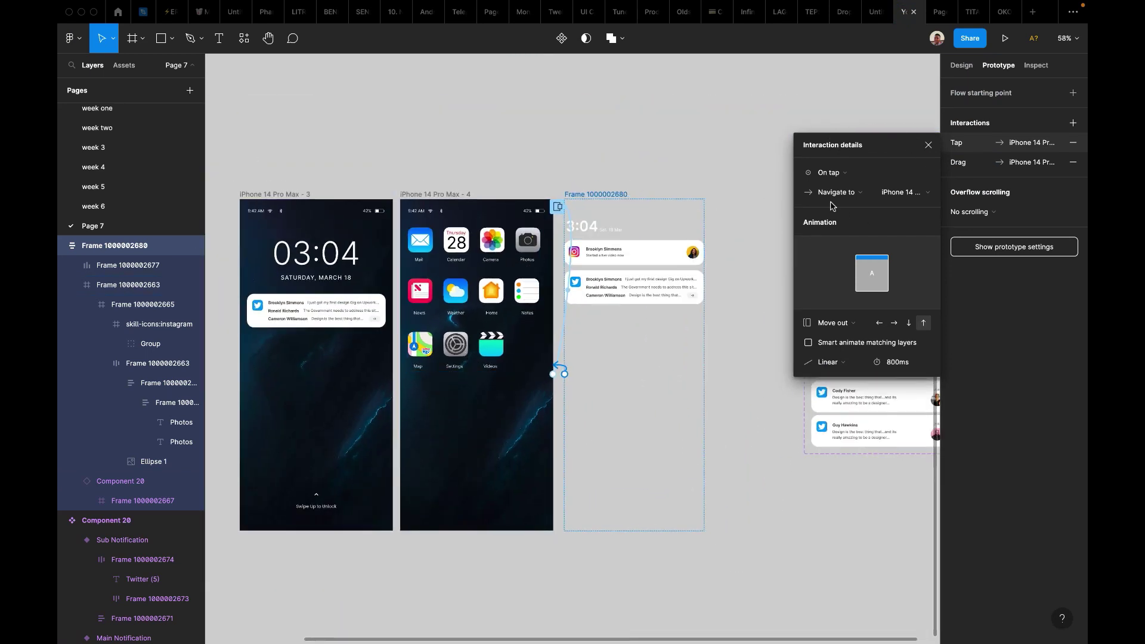
click(926, 148)
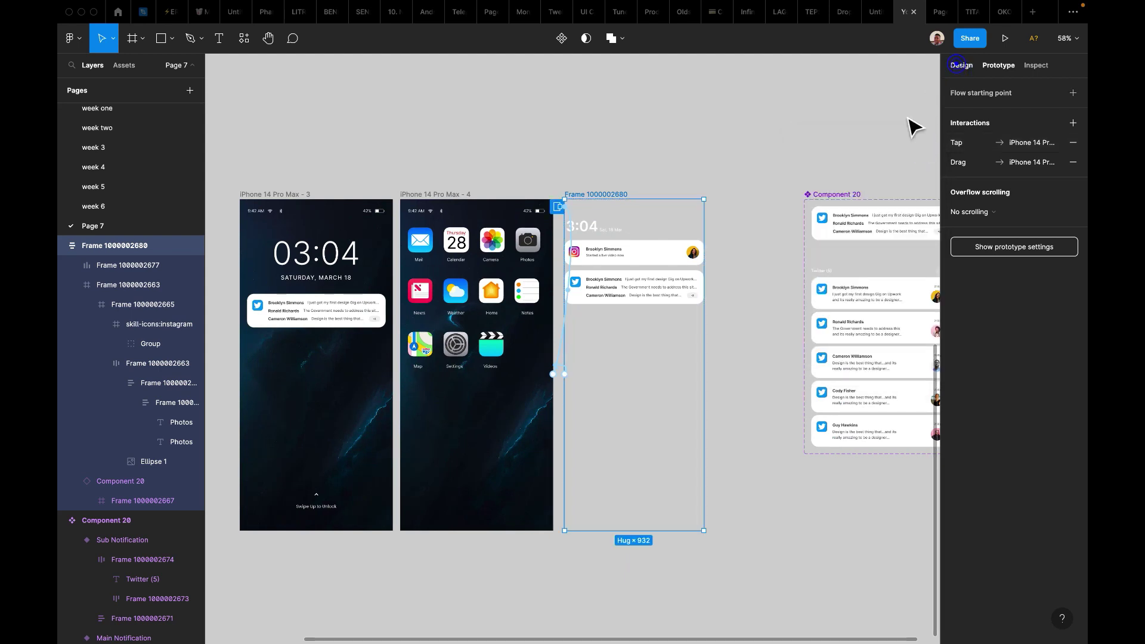
click(835, 192)
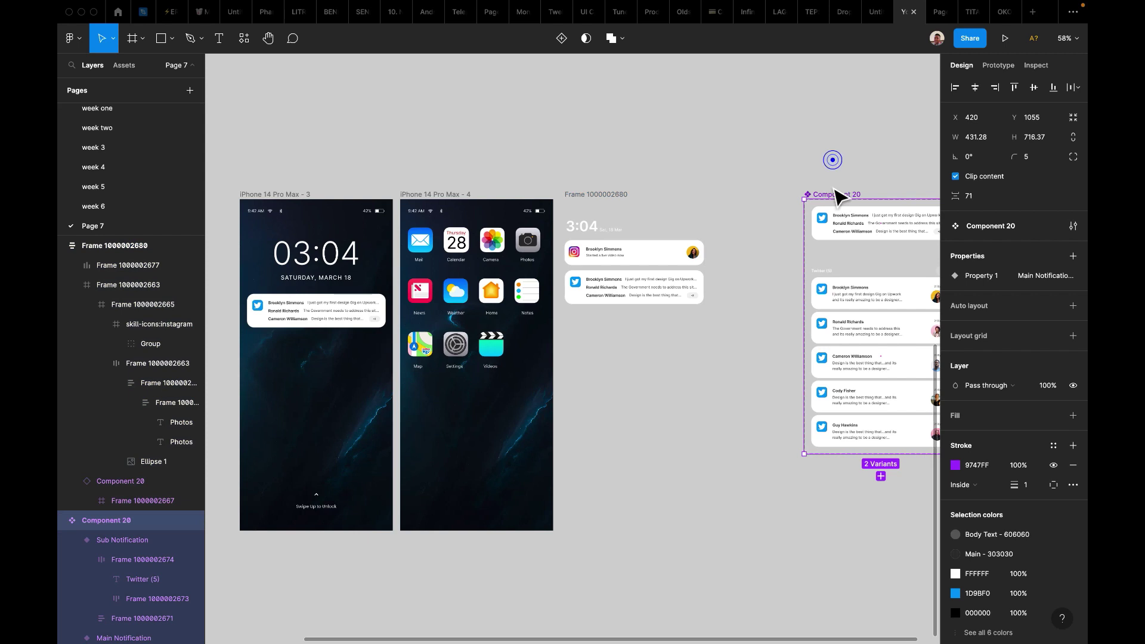
drag(835, 192, 778, 206)
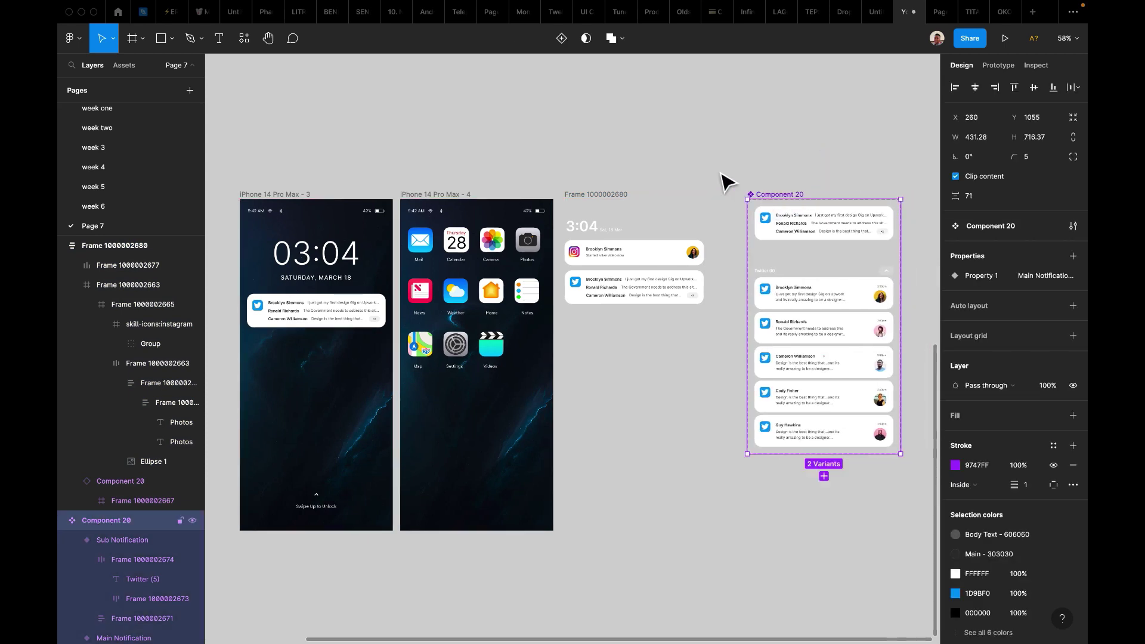
click(715, 169)
scroll(723, 181, left, 3)
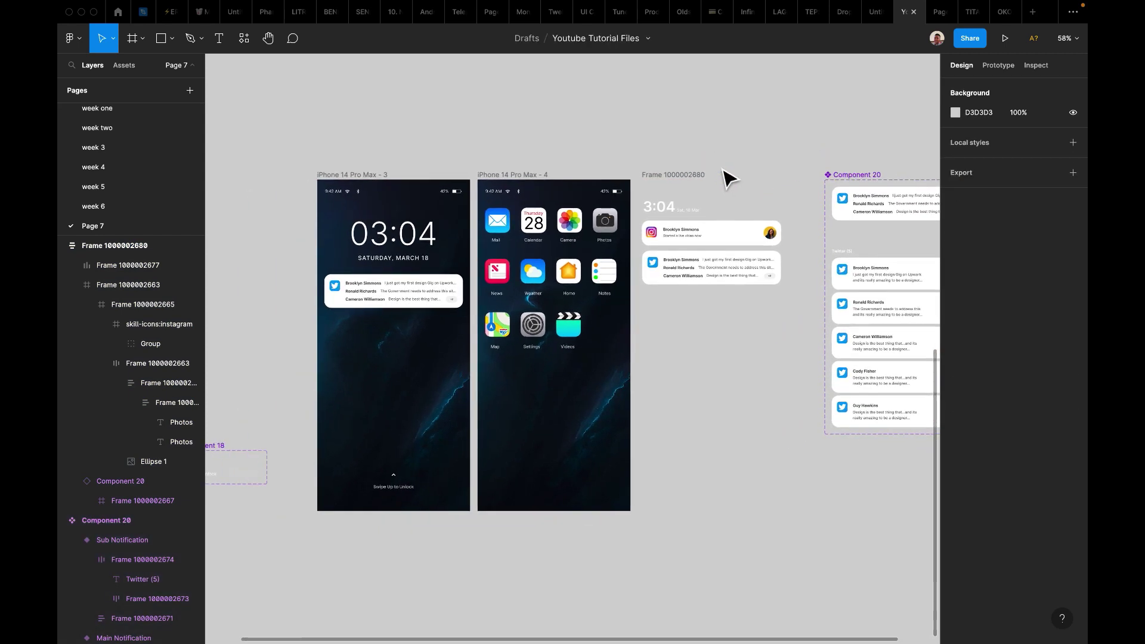
click(677, 175)
scroll(595, 179, left, 3)
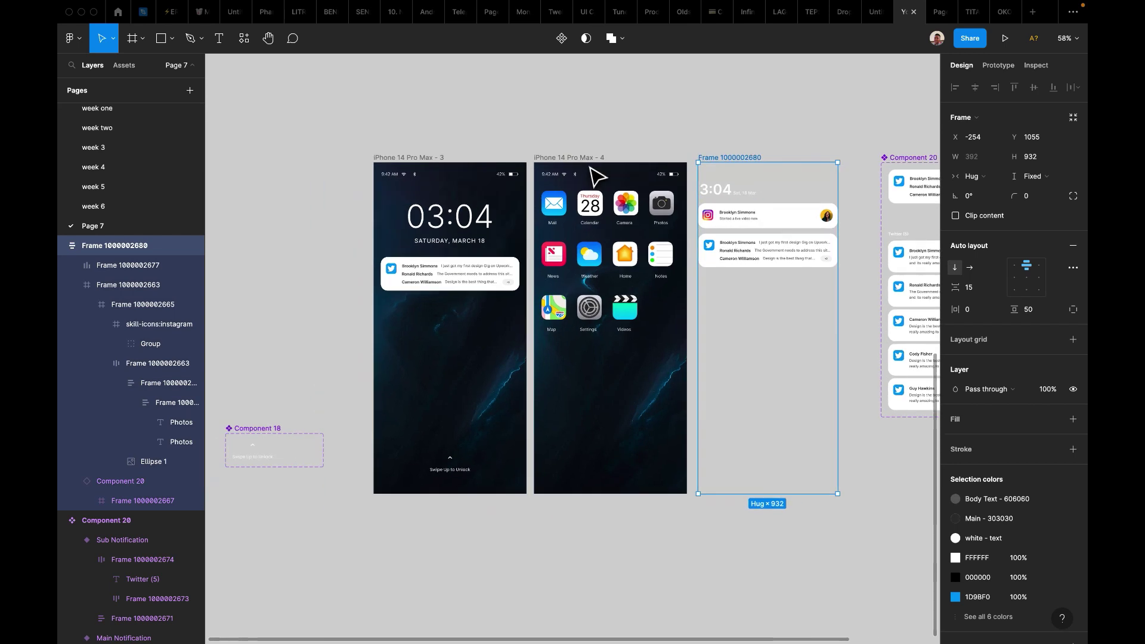
scroll(596, 177, up, 3)
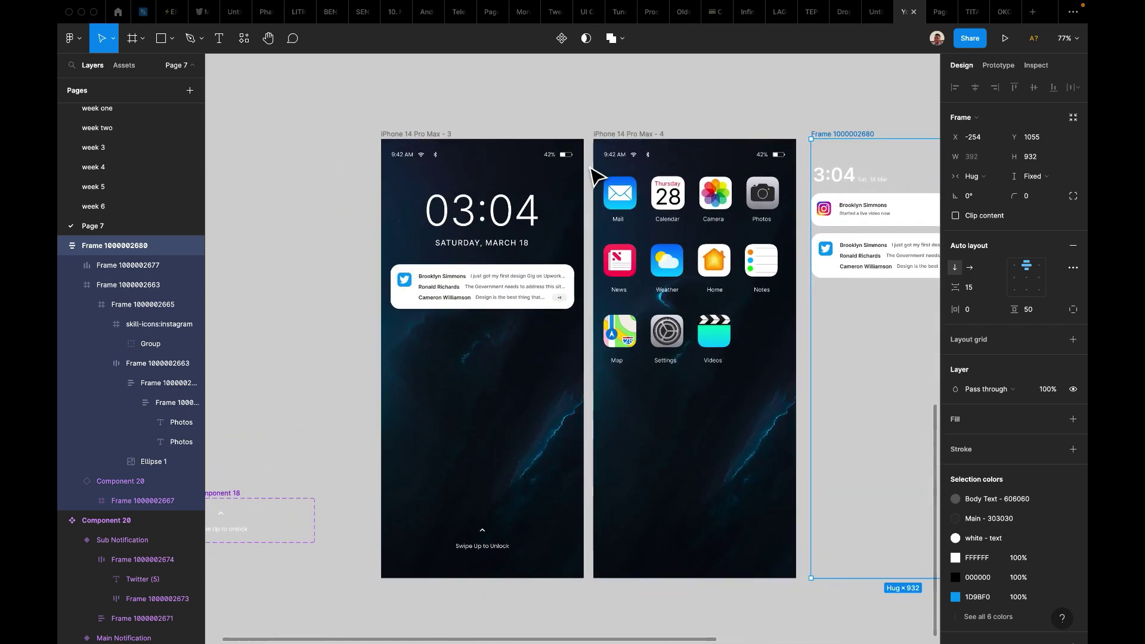
scroll(594, 176, right, 3)
scroll(590, 169, right, 3)
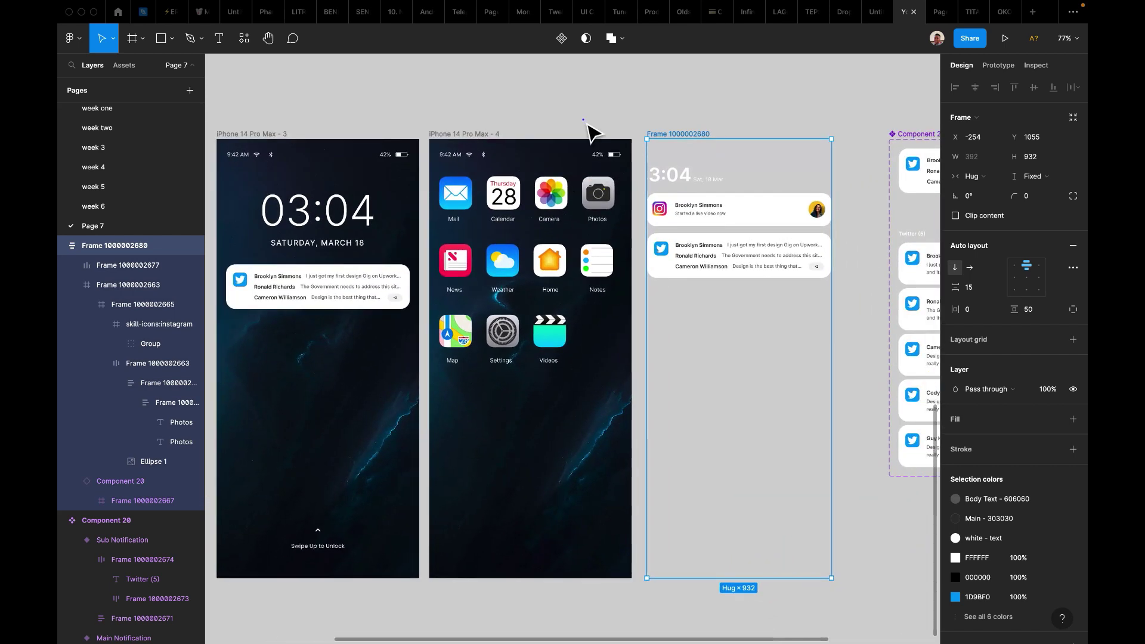
click(583, 119)
scroll(593, 131, left, 1)
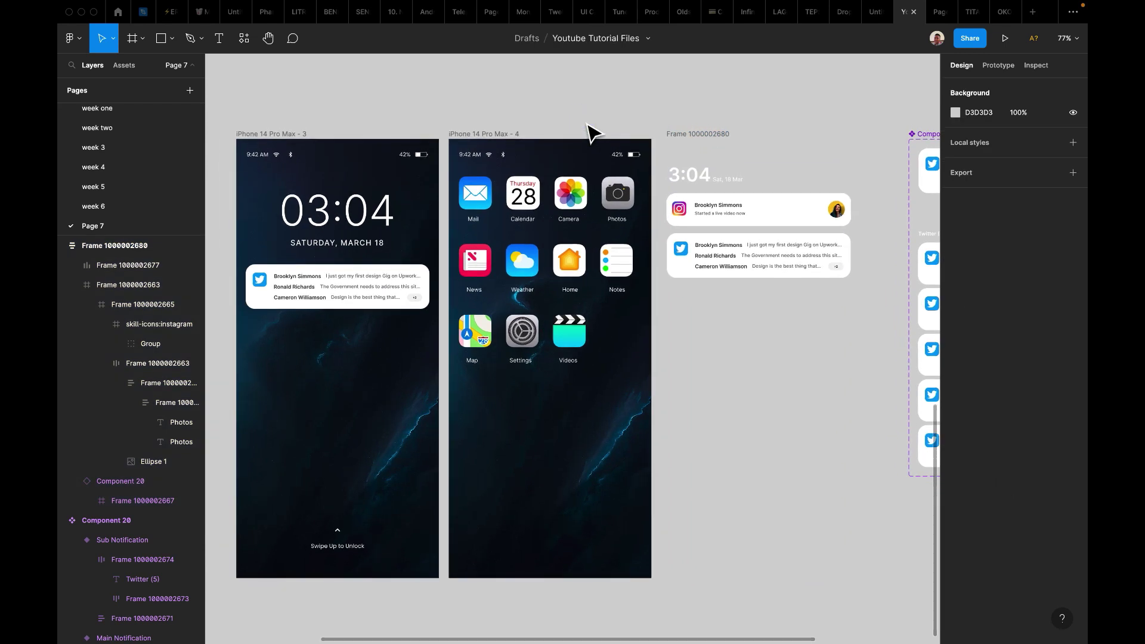
scroll(595, 132, left, 2)
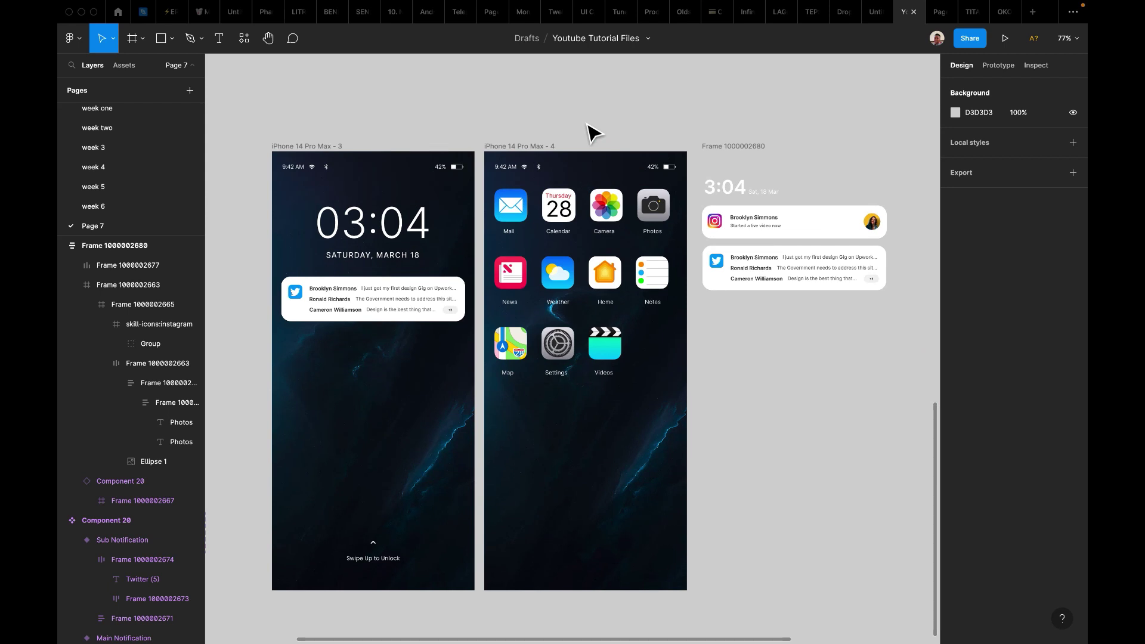
scroll(591, 133, right, 2)
click(670, 129)
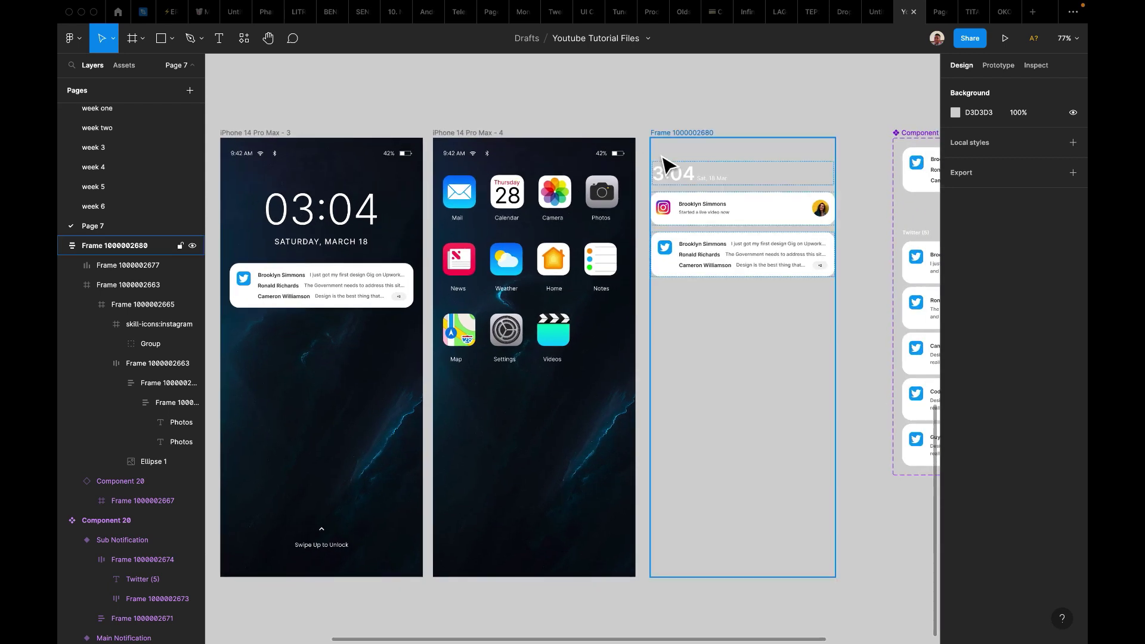
click(663, 117)
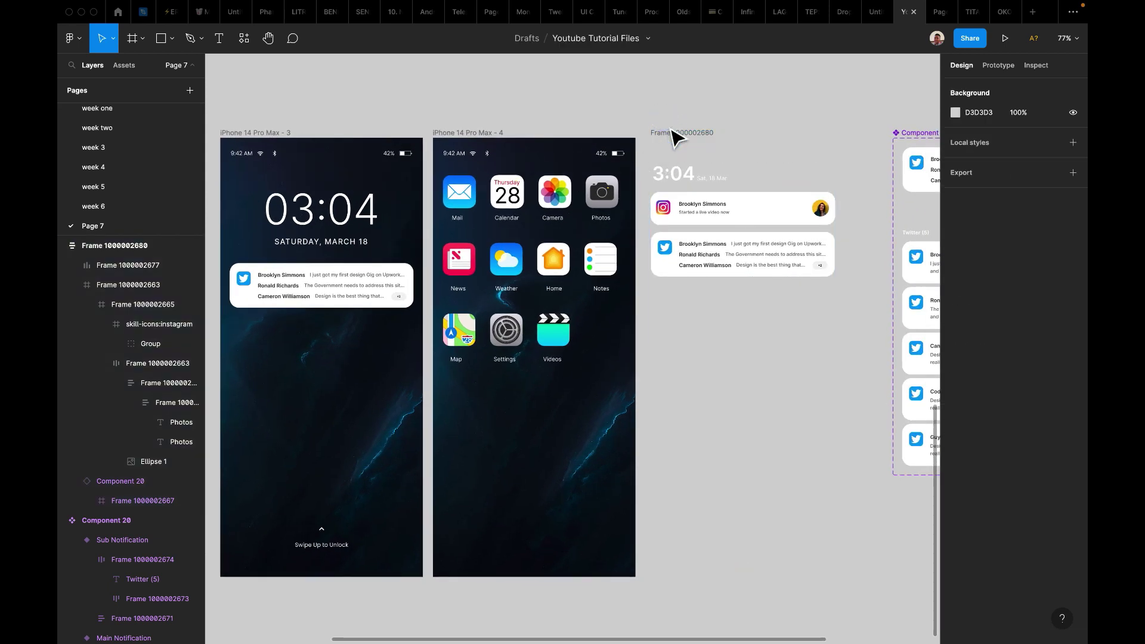
scroll(674, 136, right, 2)
scroll(767, 302, right, 3)
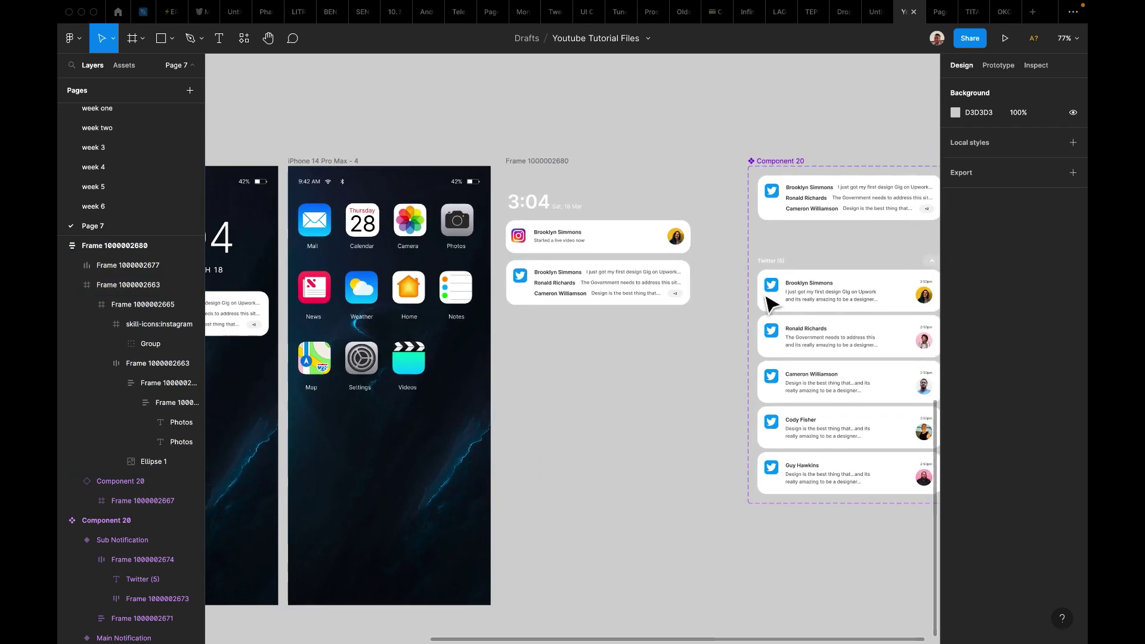
scroll(767, 301, left, 4)
scroll(767, 302, down, 1)
Return to the running prototype and restart it at the lock screen.
click(938, 35)
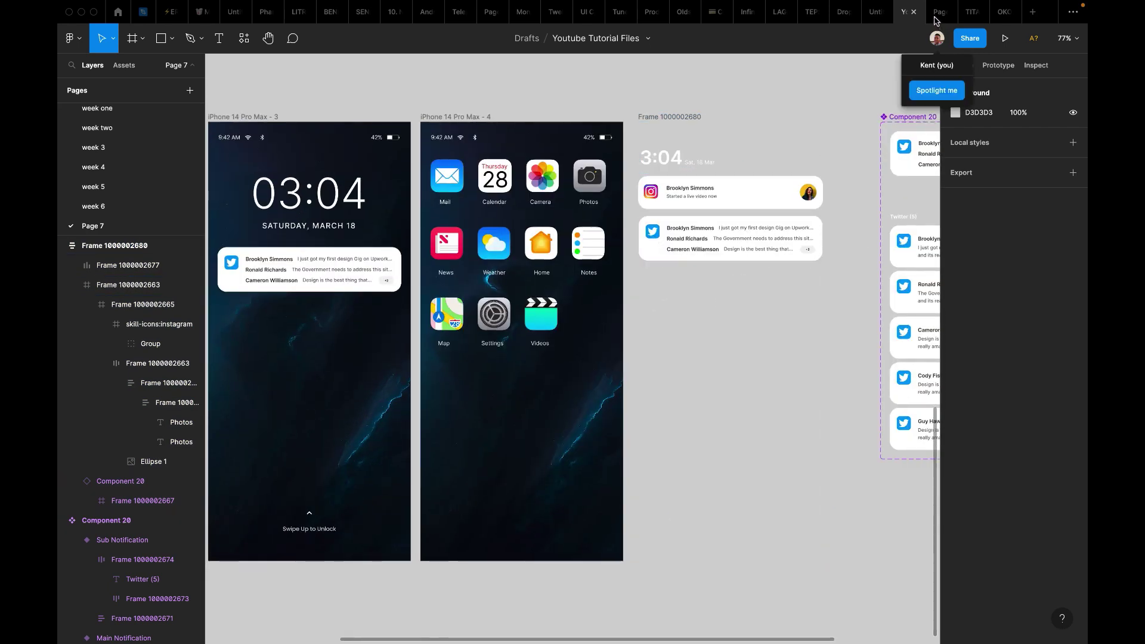
click(938, 14)
key(Left)
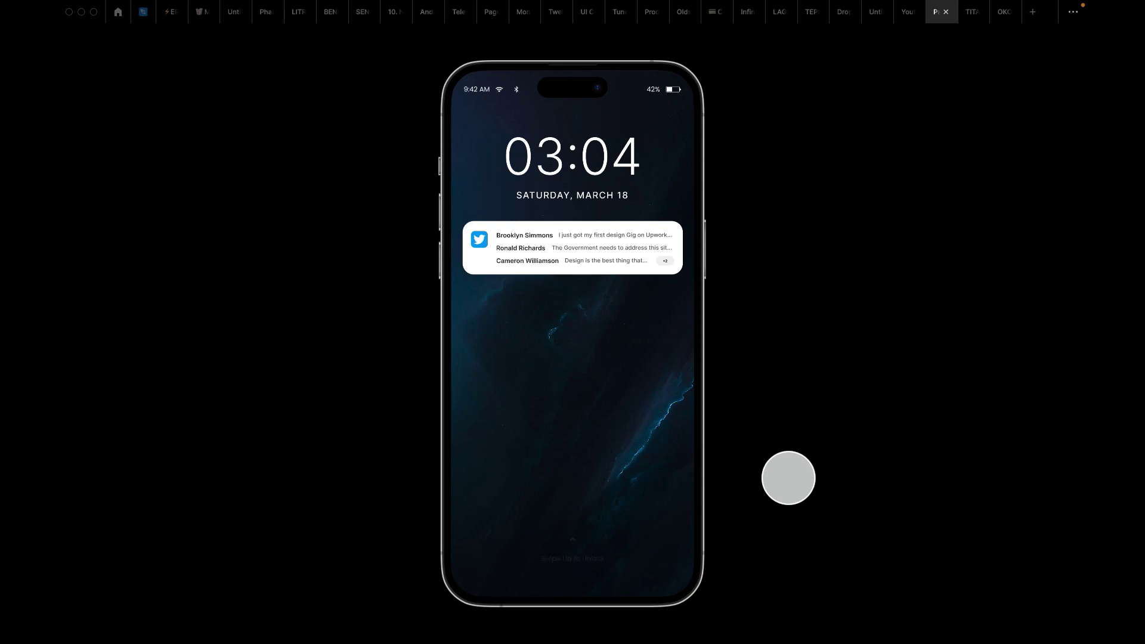
drag(589, 552, 592, 499)
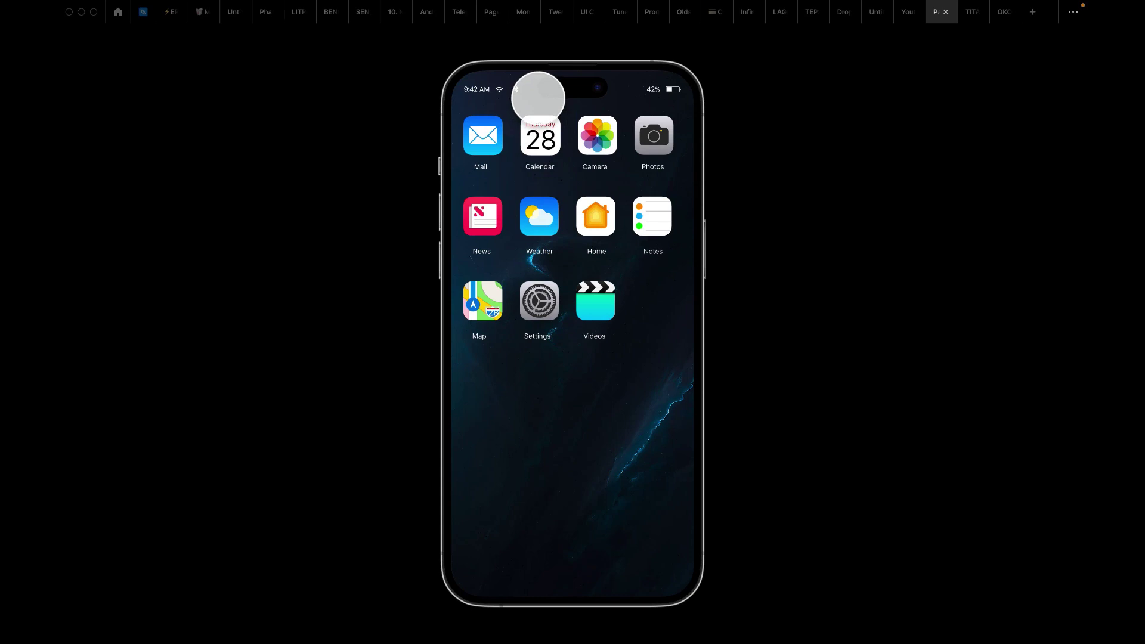
drag(522, 102, 556, 269)
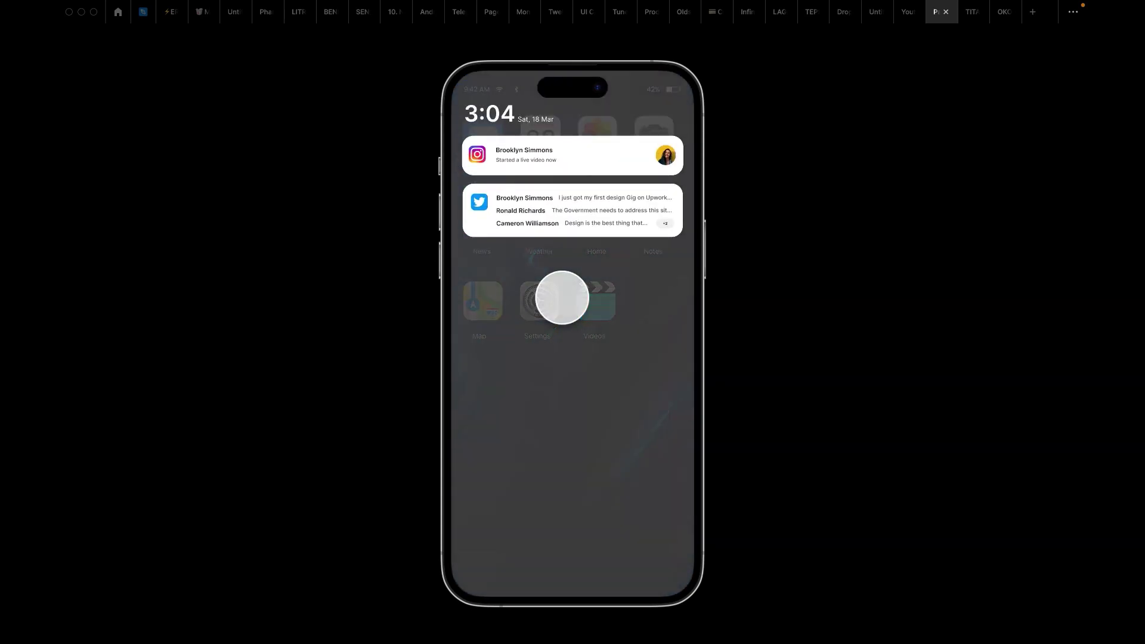
click(681, 237)
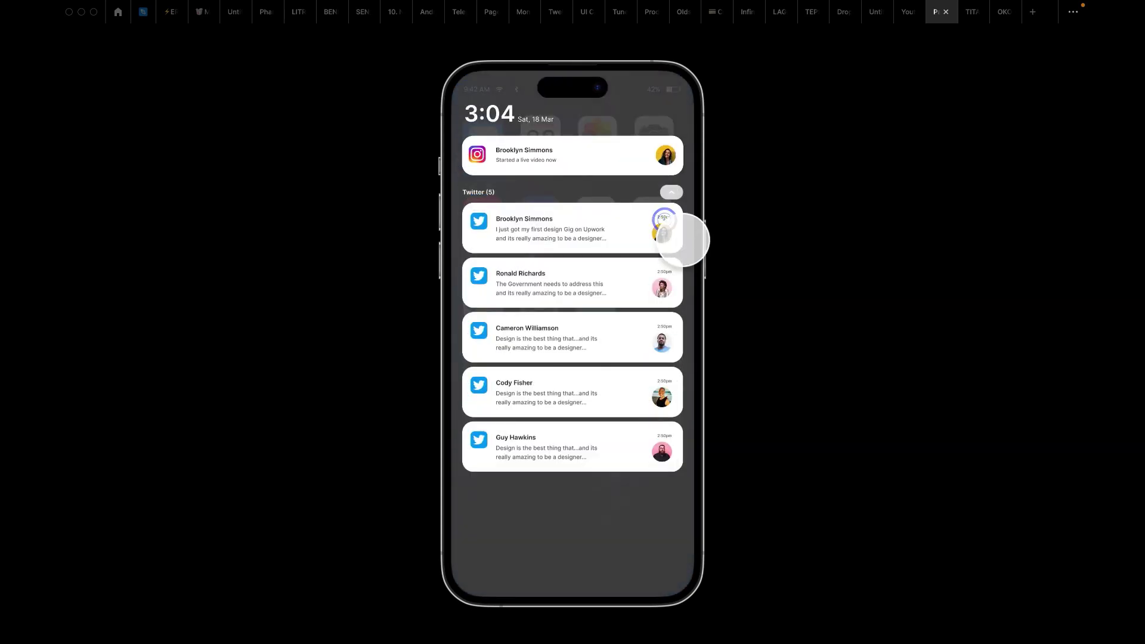
click(671, 192)
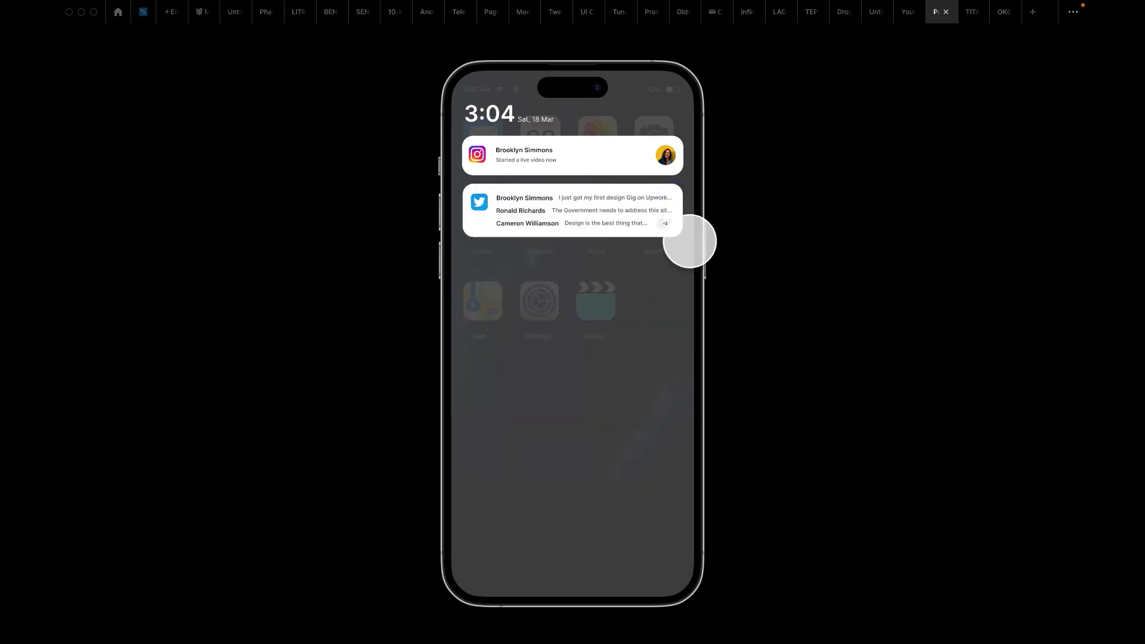
click(686, 238)
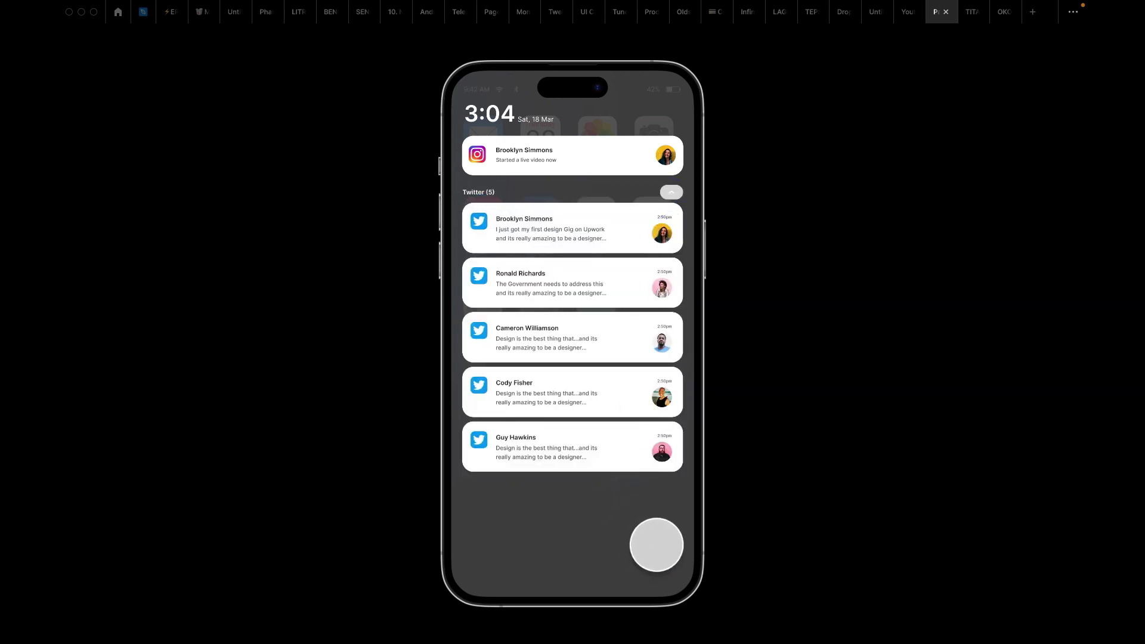
click(657, 544)
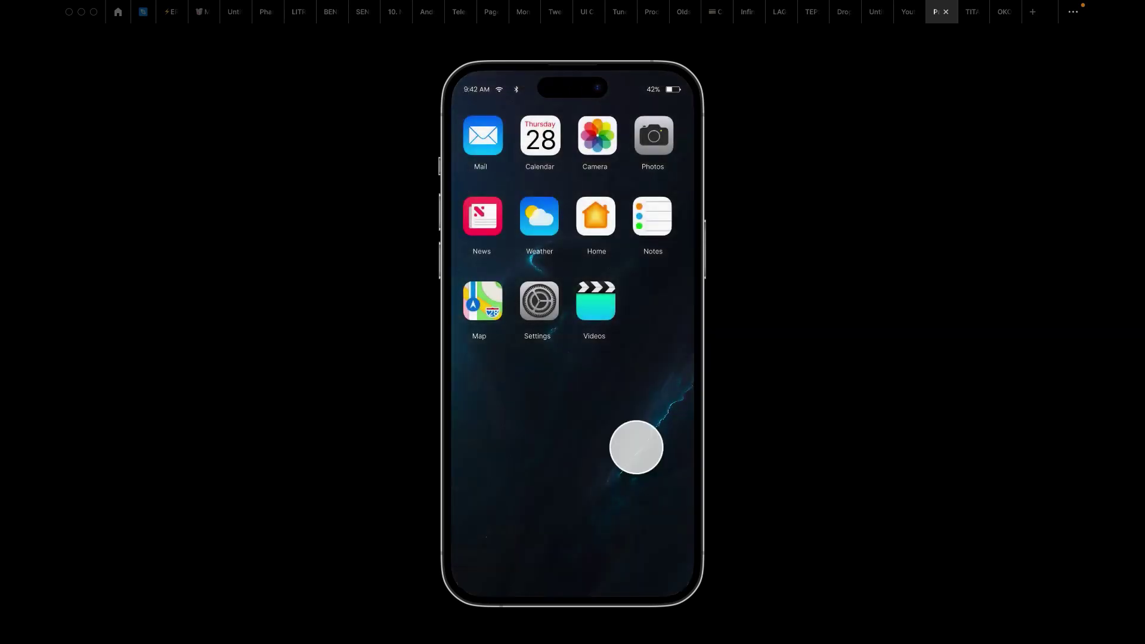